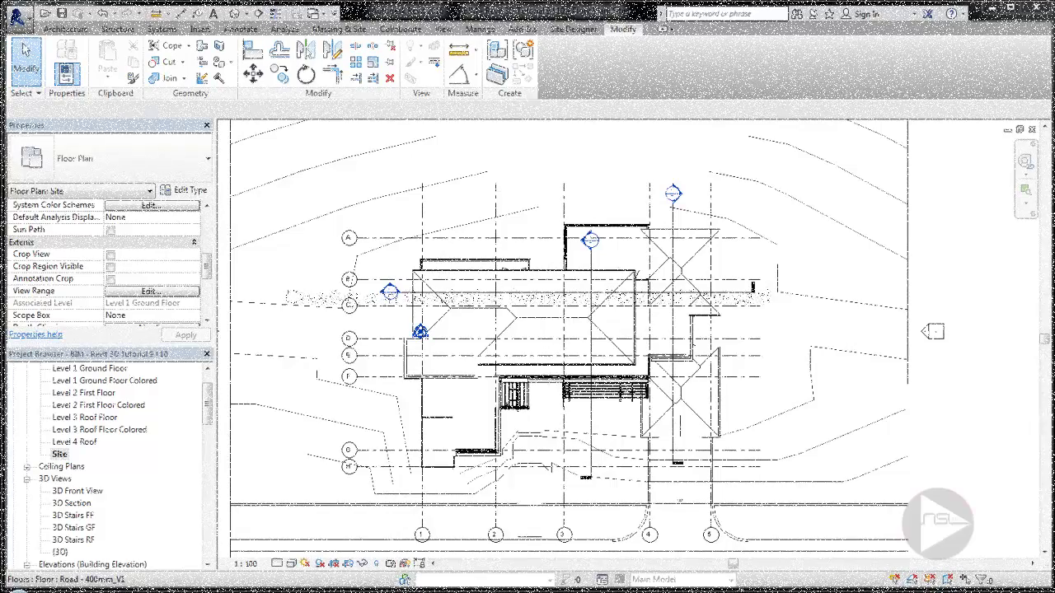
Set the Site plan visual style to Hidden Line.
{"action": "left_click", "coordinate": [290, 563]}
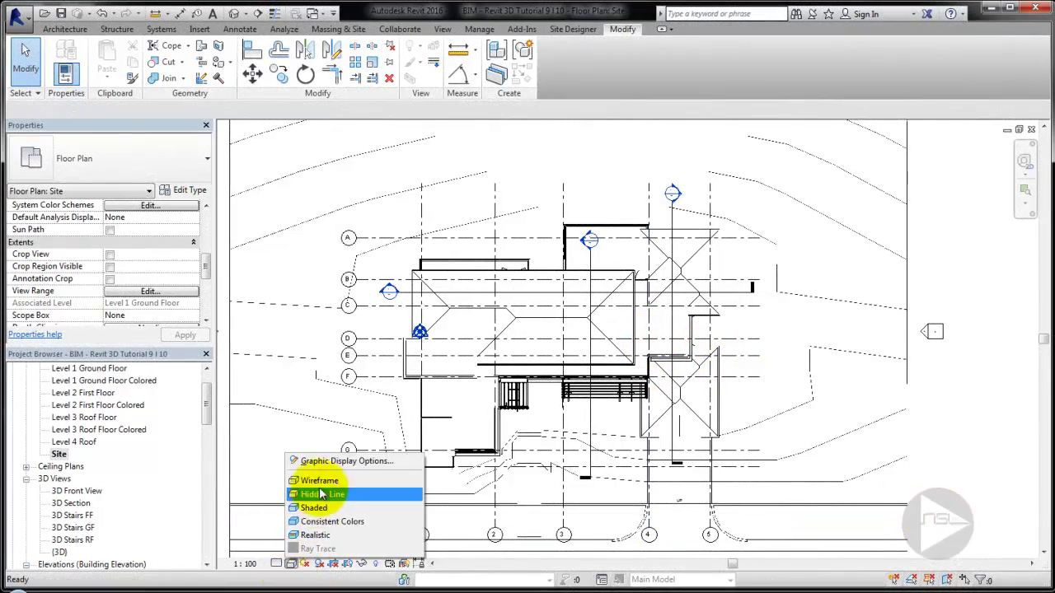
{"action": "left_click", "coordinate": [319, 493]}
{"action": "scroll", "coordinate": [529, 315], "scroll_direction": "up", "scroll_amount": 3}
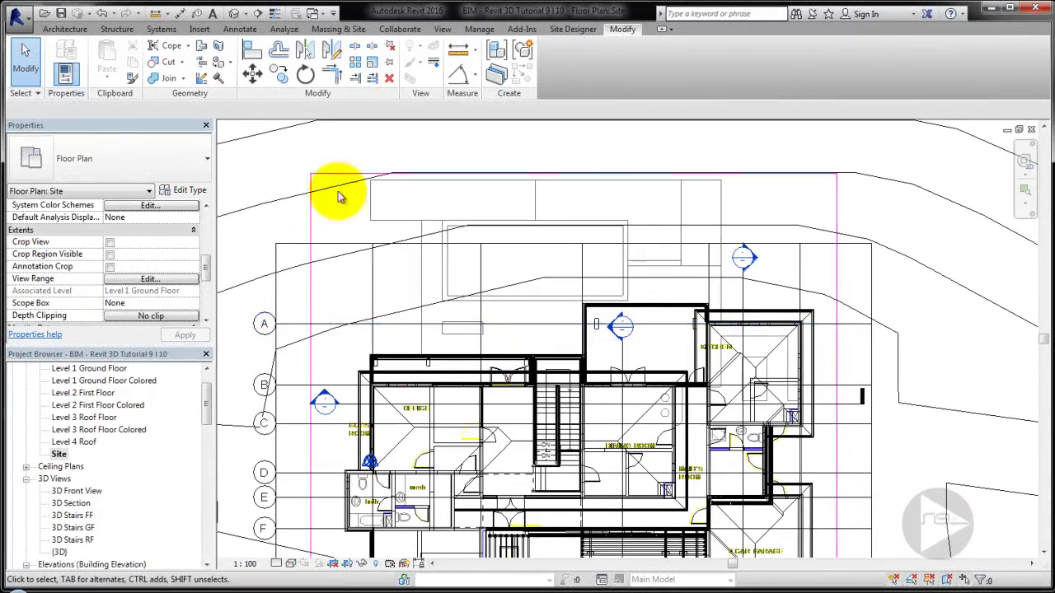
Open the default {3D} view and orbit to see the back of the house.
{"action": "left_click", "coordinate": [234, 13]}
{"action": "middle_click_drag", "start_coordinate": [600, 401], "coordinate": [748, 462], "text": "shift"}
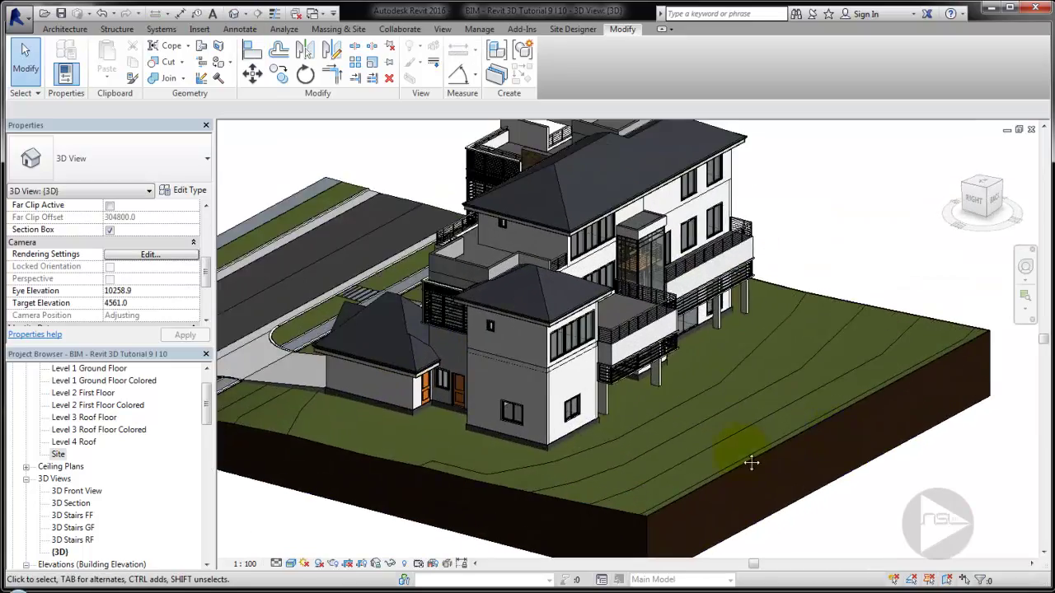
{"action": "scroll", "coordinate": [725, 436], "scroll_direction": "up", "scroll_amount": 3}
Open the Level 1 Ground Floor plan zoomed in on the Bath and Maid's Room.
{"action": "double_click", "coordinate": [58, 454]}
{"action": "scroll", "coordinate": [676, 358], "scroll_direction": "up", "scroll_amount": 3}
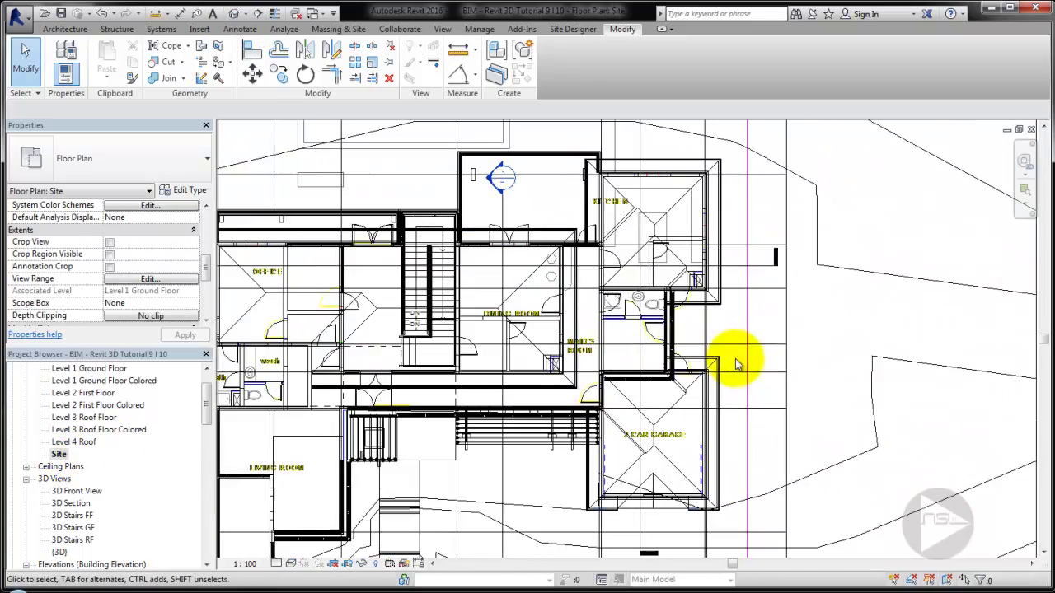
{"action": "scroll", "coordinate": [123, 412], "scroll_direction": "up", "scroll_amount": 2}
{"action": "double_click", "coordinate": [90, 405]}
{"action": "scroll", "coordinate": [732, 344], "scroll_direction": "up", "scroll_amount": 3}
{"action": "scroll", "coordinate": [716, 363], "scroll_direction": "up", "scroll_amount": 2}
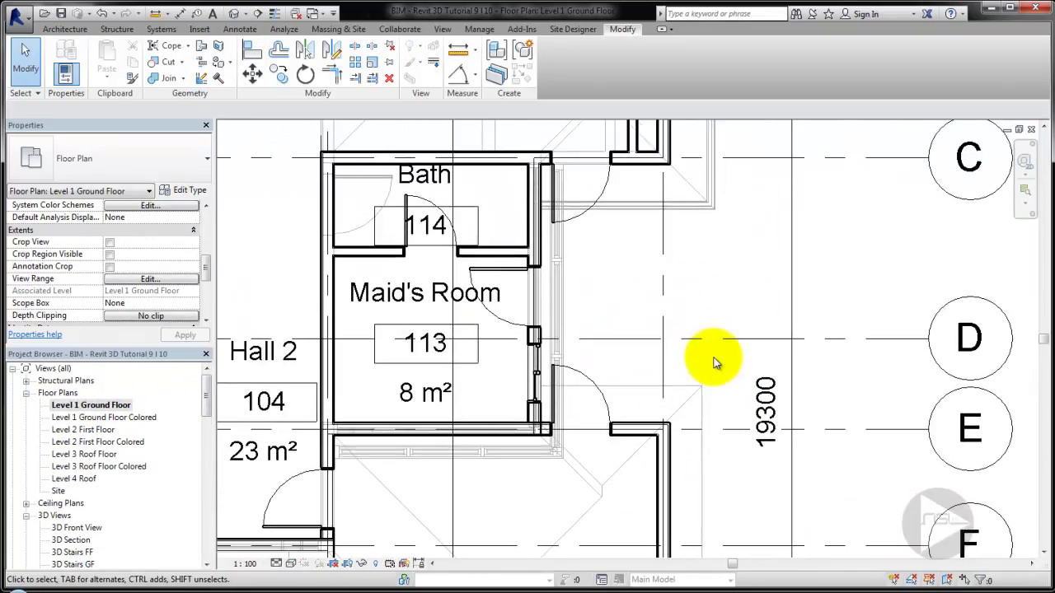
Start a Pave - 400mm_V1 floor and pick the top, left and bottom walls as boundaries.
{"action": "left_click", "coordinate": [65, 29]}
{"action": "left_click", "coordinate": [282, 51]}
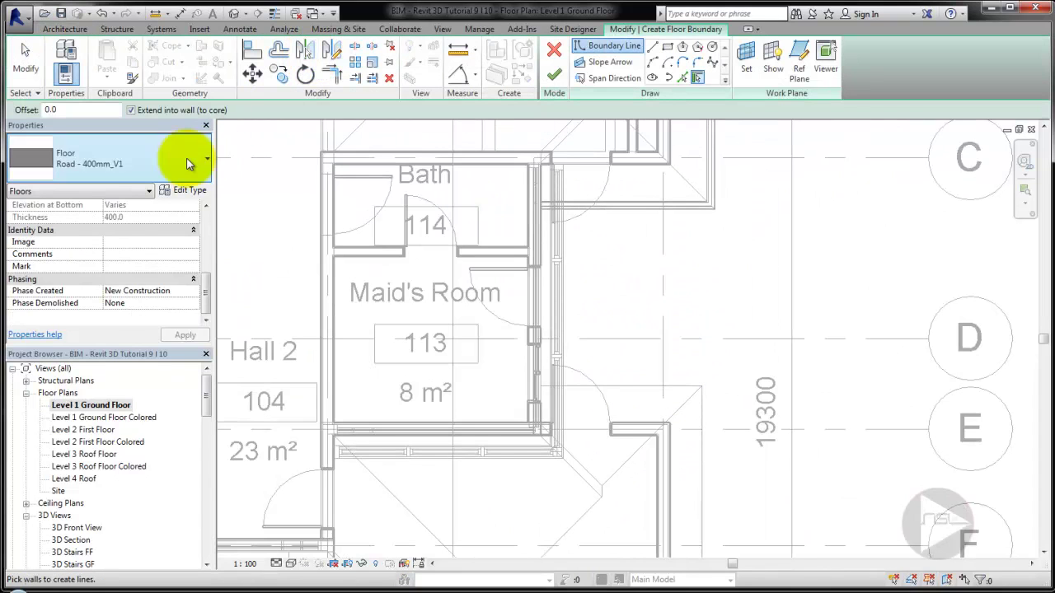
{"action": "left_click", "coordinate": [188, 163]}
{"action": "left_click", "coordinate": [132, 270]}
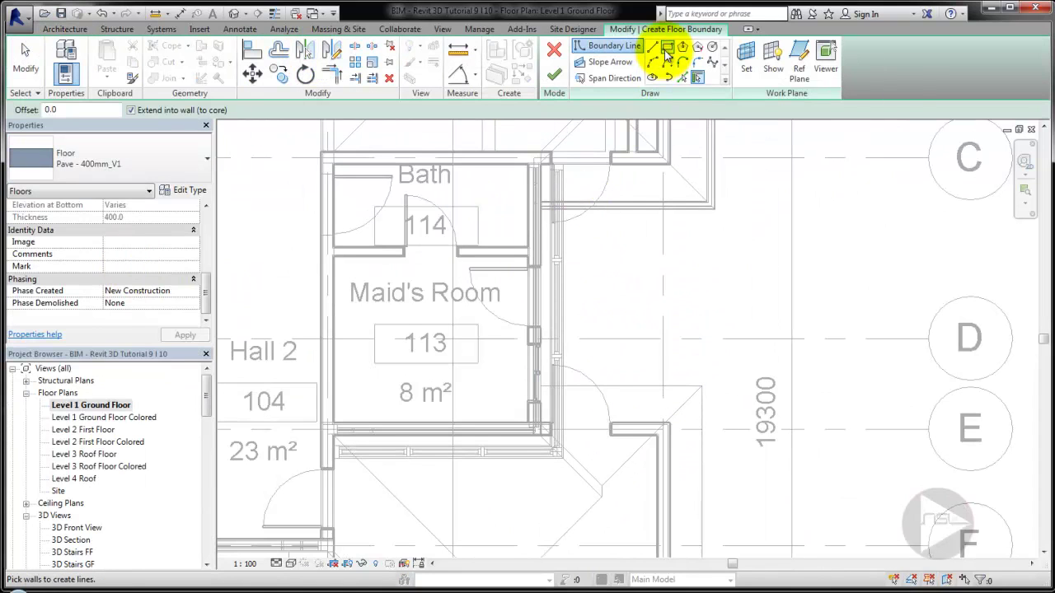
{"action": "left_click", "coordinate": [645, 169]}
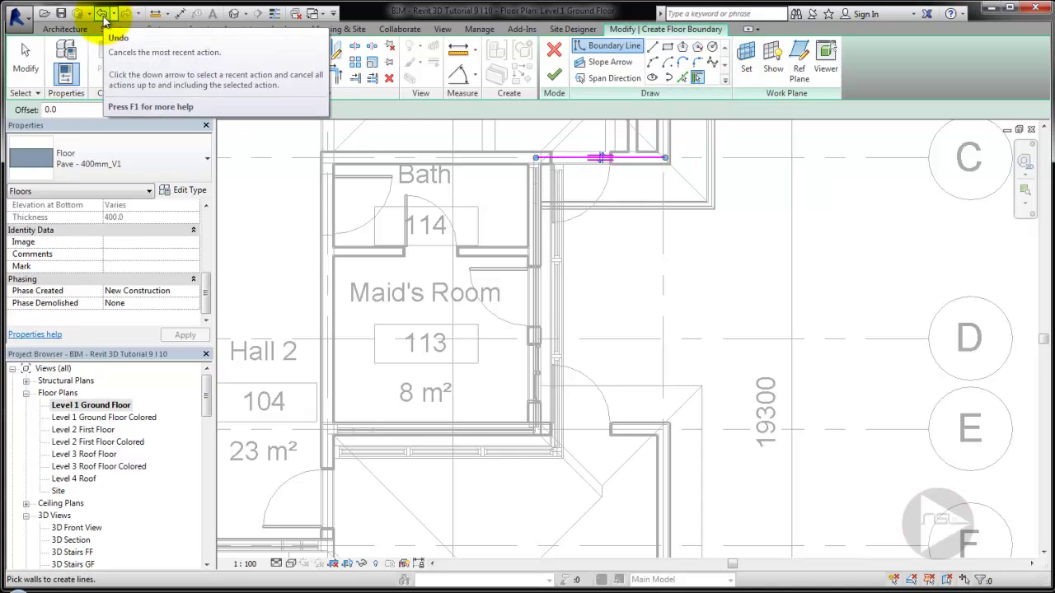
{"action": "left_click", "coordinate": [540, 257]}
{"action": "left_click", "coordinate": [637, 412]}
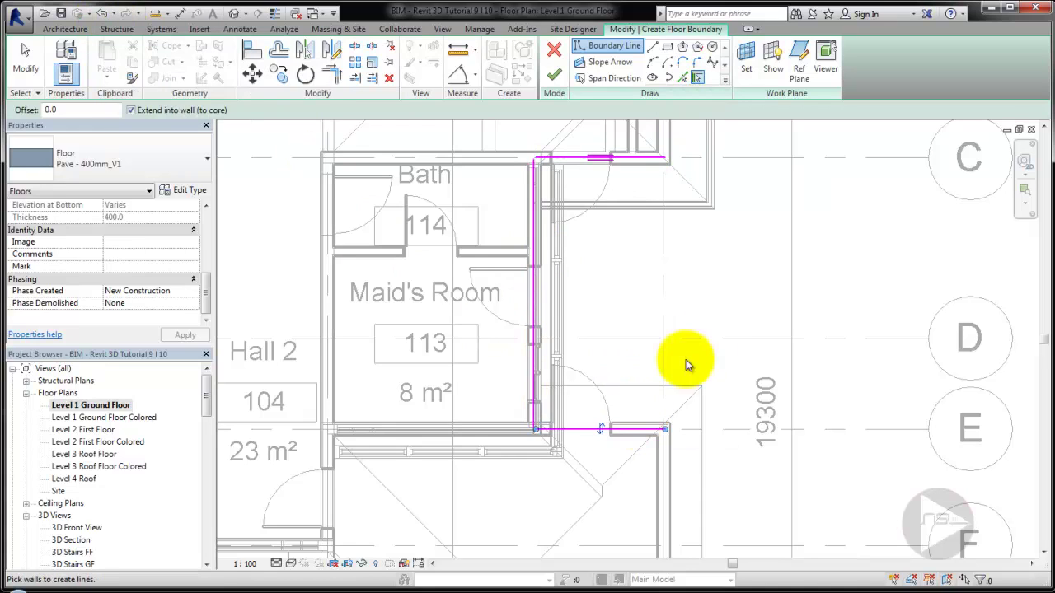
Close the outline with a right boundary line and trim the bottom-right corner.
{"action": "left_click", "coordinate": [652, 47]}
{"action": "left_click", "coordinate": [670, 160]}
{"action": "left_click", "coordinate": [671, 425]}
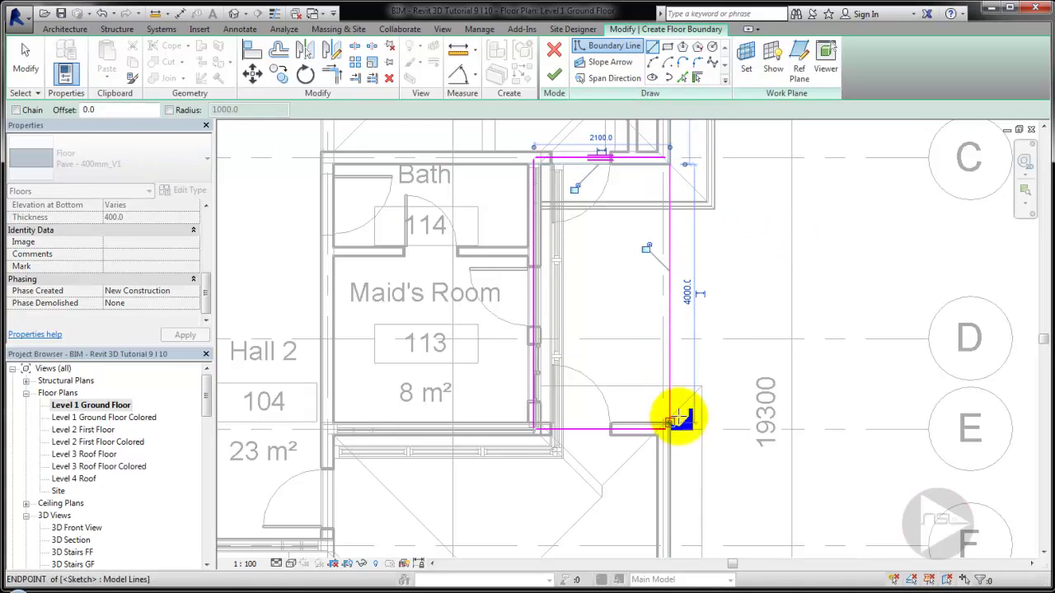
{"action": "left_click", "coordinate": [330, 74]}
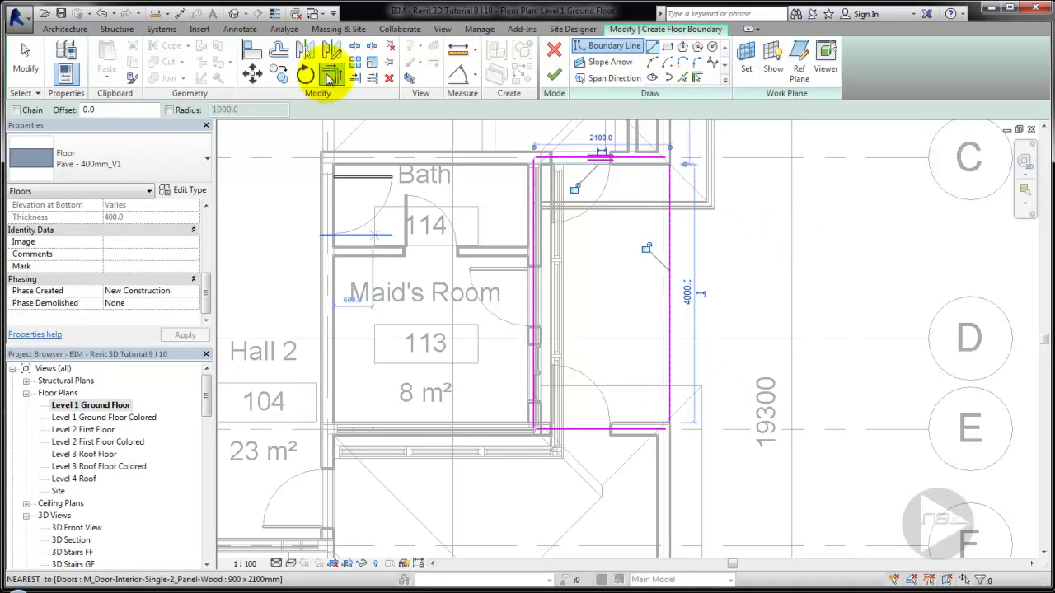
{"action": "left_click", "coordinate": [647, 429]}
{"action": "left_click", "coordinate": [535, 401]}
{"action": "key", "text": "Escape"}
Check the top and bottom boundary lines' wall offsets and finish the paved floor.
{"action": "left_click", "coordinate": [567, 159]}
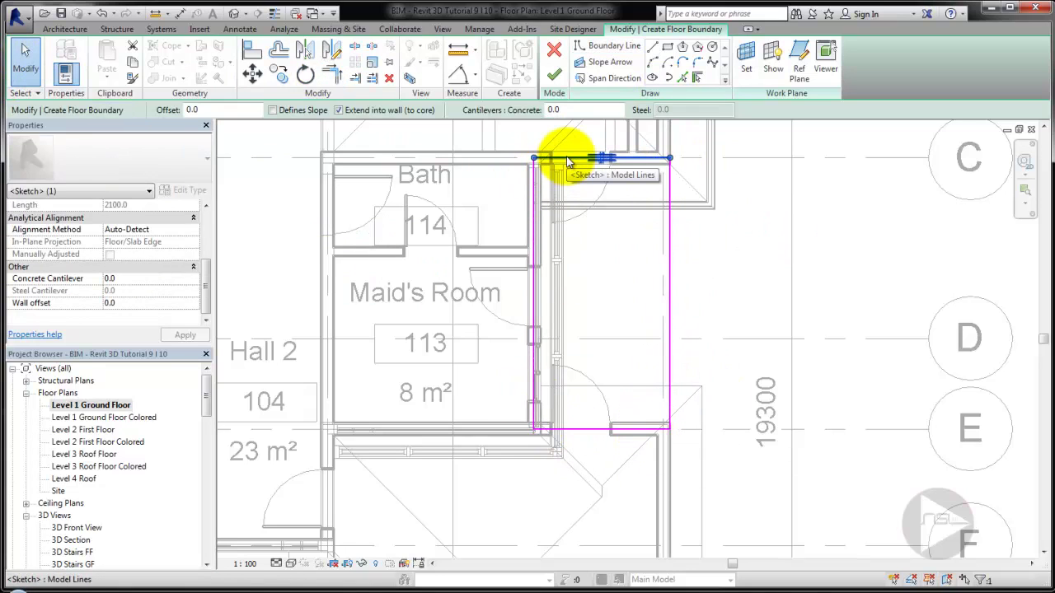
{"action": "scroll", "coordinate": [596, 177], "scroll_direction": "up", "scroll_amount": 5}
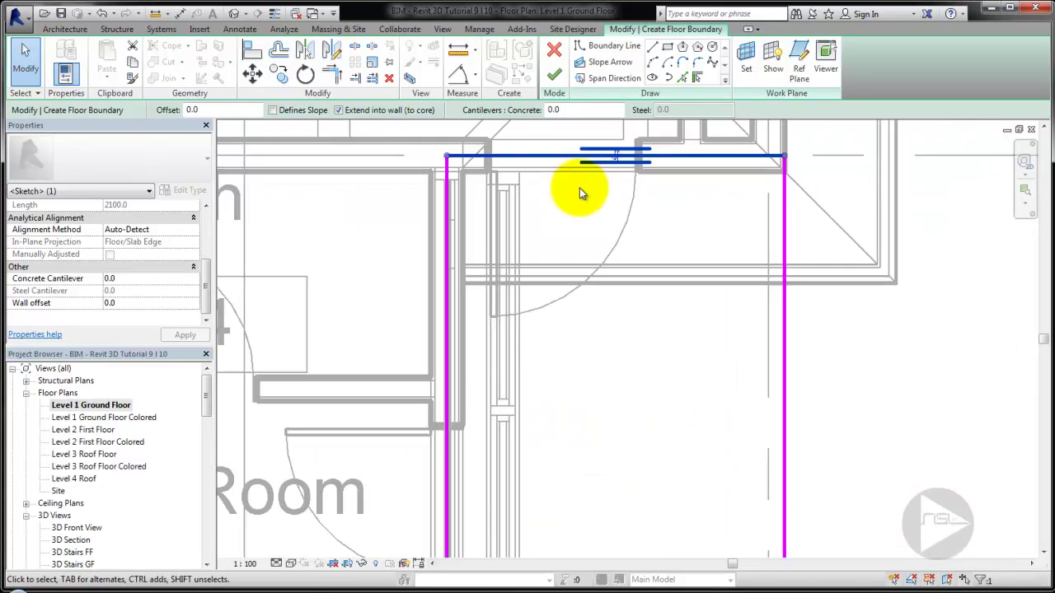
{"action": "left_click", "coordinate": [448, 178]}
{"action": "left_click", "coordinate": [252, 72]}
{"action": "left_click", "coordinate": [459, 179]}
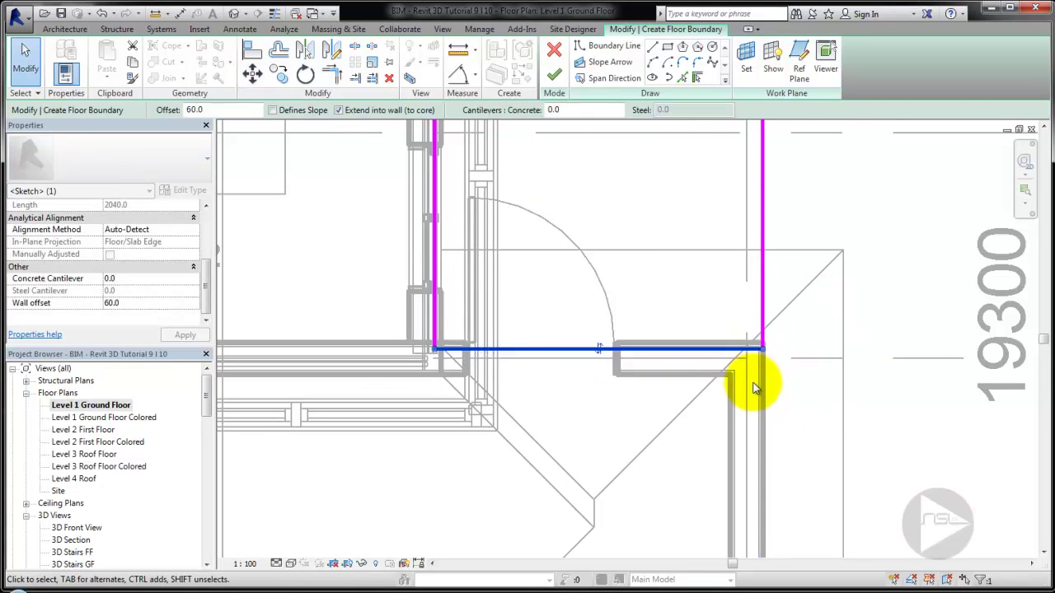
{"action": "scroll", "coordinate": [750, 380], "scroll_direction": "down", "scroll_amount": 3}
{"action": "scroll", "coordinate": [206, 227], "scroll_direction": "up", "scroll_amount": 5}
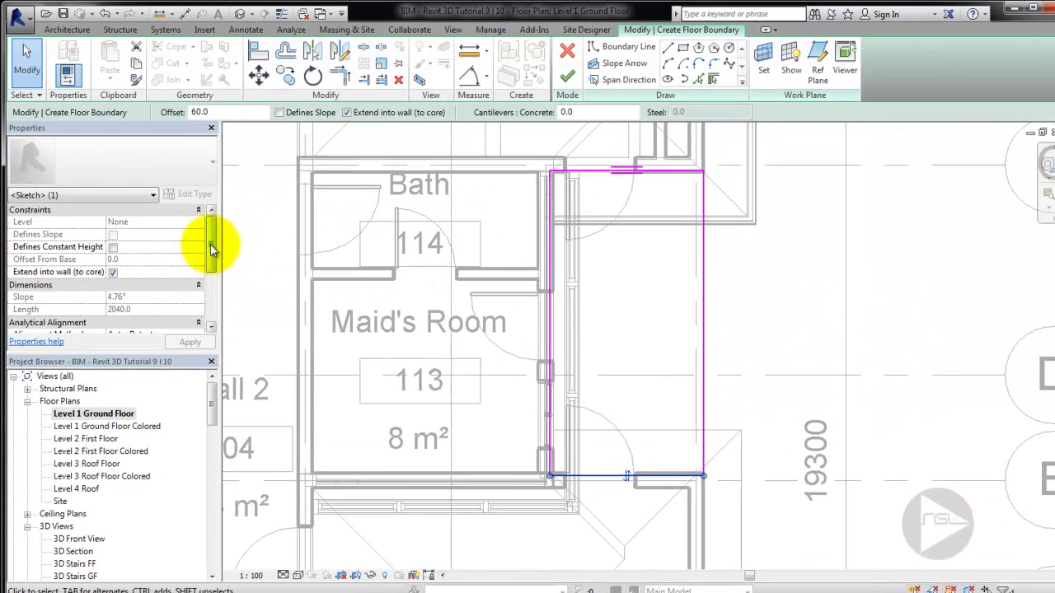
{"action": "left_click", "coordinate": [567, 76]}
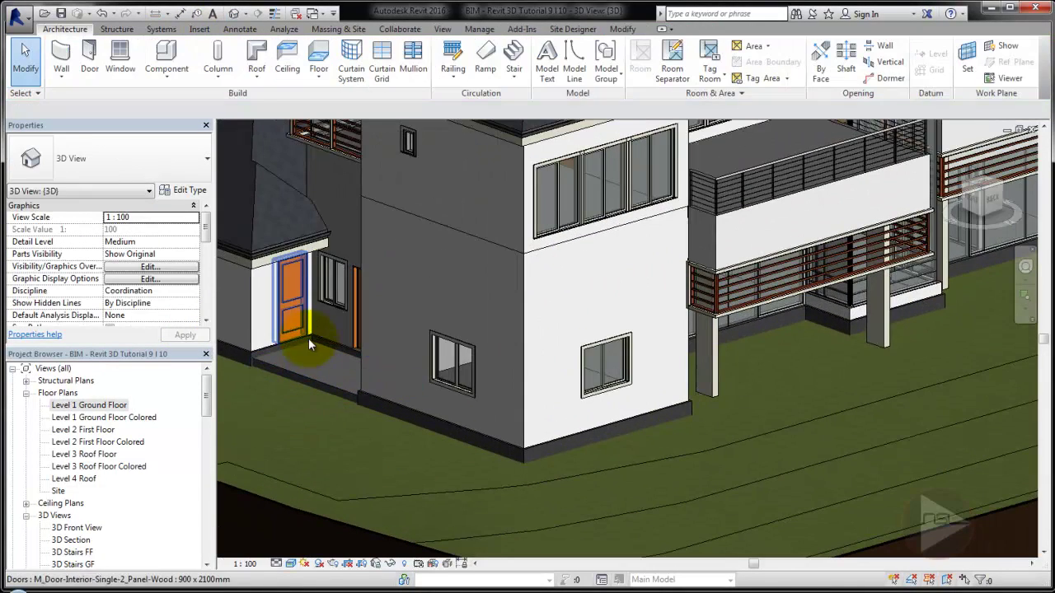
Set the porch floor beside the garage to a -50 height offset in 3D.
{"action": "middle_click_drag", "start_coordinate": [308, 344], "coordinate": [443, 367], "text": "shift"}
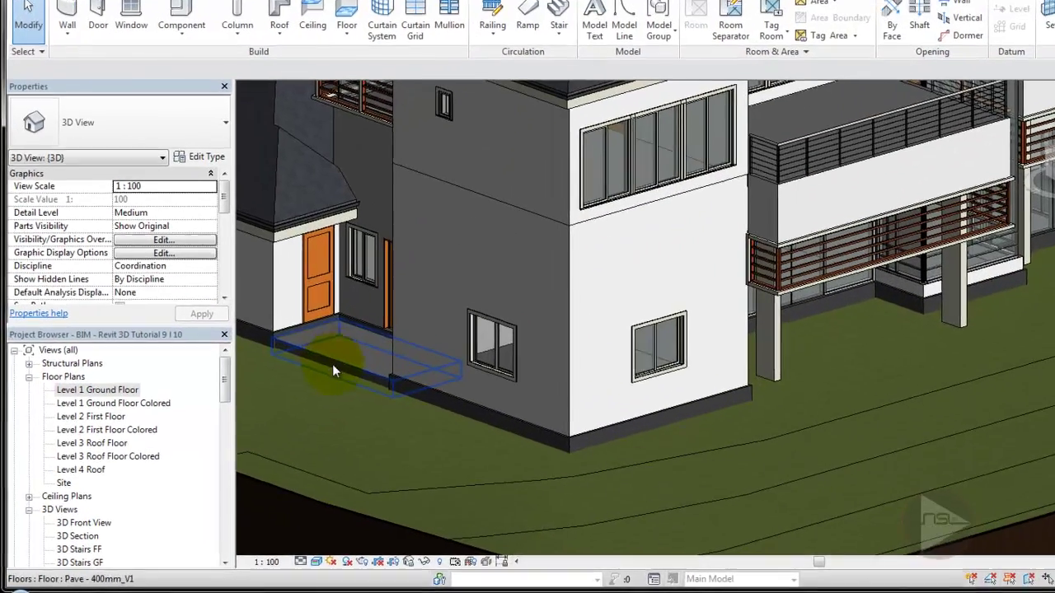
{"action": "left_click", "coordinate": [646, 375]}
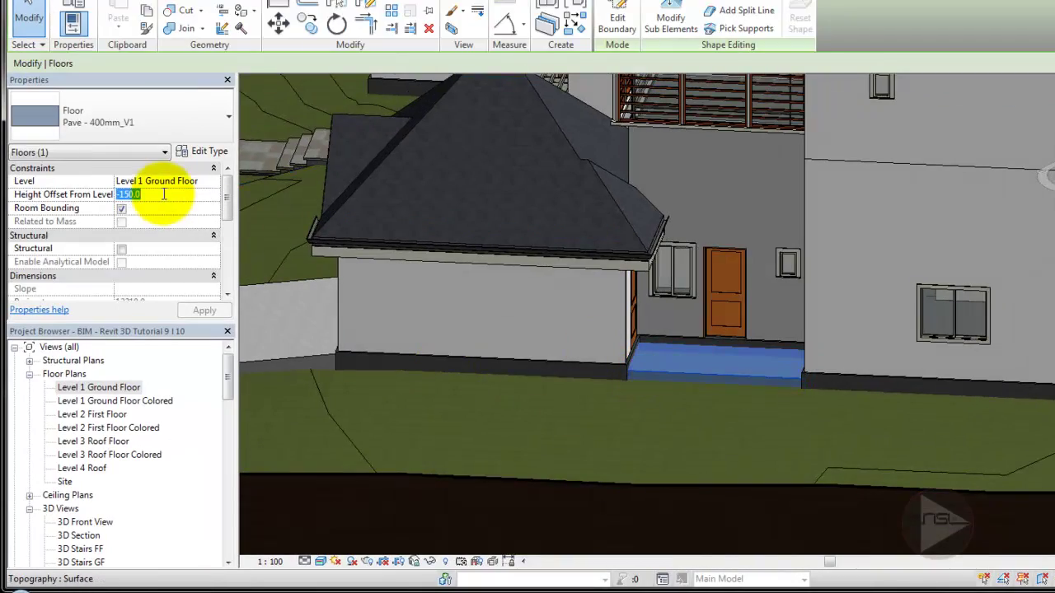
{"action": "key", "text": "Escape"}
{"action": "middle_click_drag", "start_coordinate": [618, 492], "coordinate": [938, 349], "text": "shift"}
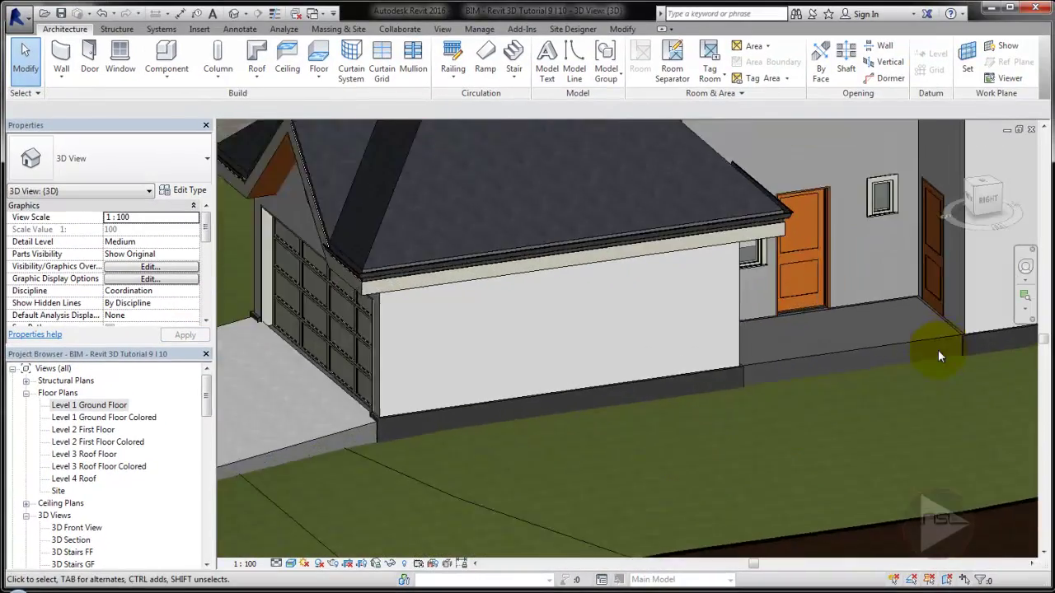
{"action": "scroll", "coordinate": [938, 350], "scroll_direction": "up", "scroll_amount": 2}
{"action": "left_click", "coordinate": [788, 353]}
{"action": "left_click", "coordinate": [87, 224]}
{"action": "left_click", "coordinate": [201, 345]}
Orbit around the house and return to the Level 1 Ground Floor plan.
{"action": "scroll", "coordinate": [831, 404], "scroll_direction": "down", "scroll_amount": 3}
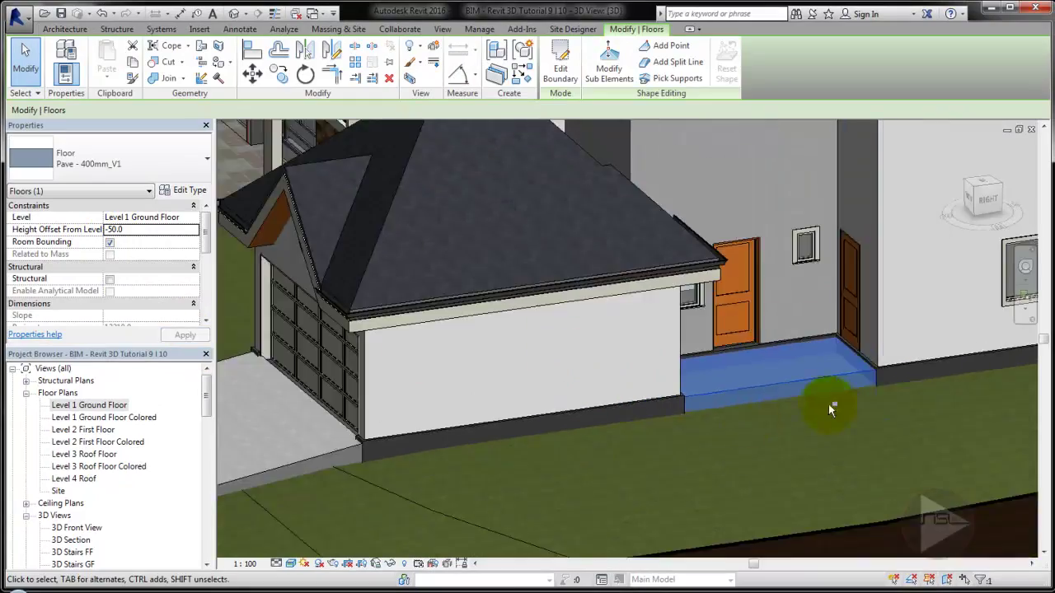
{"action": "mouse_move", "coordinate": [832, 405]}
{"action": "middle_mouse_down", "text": "shift"}
{"action": "mouse_move", "coordinate": [655, 395]}
{"action": "mouse_move", "coordinate": [396, 361]}
{"action": "middle_mouse_up", "text": "shift"}
{"action": "key", "text": "Escape"}
{"action": "scroll", "coordinate": [717, 372], "scroll_direction": "down", "scroll_amount": 2}
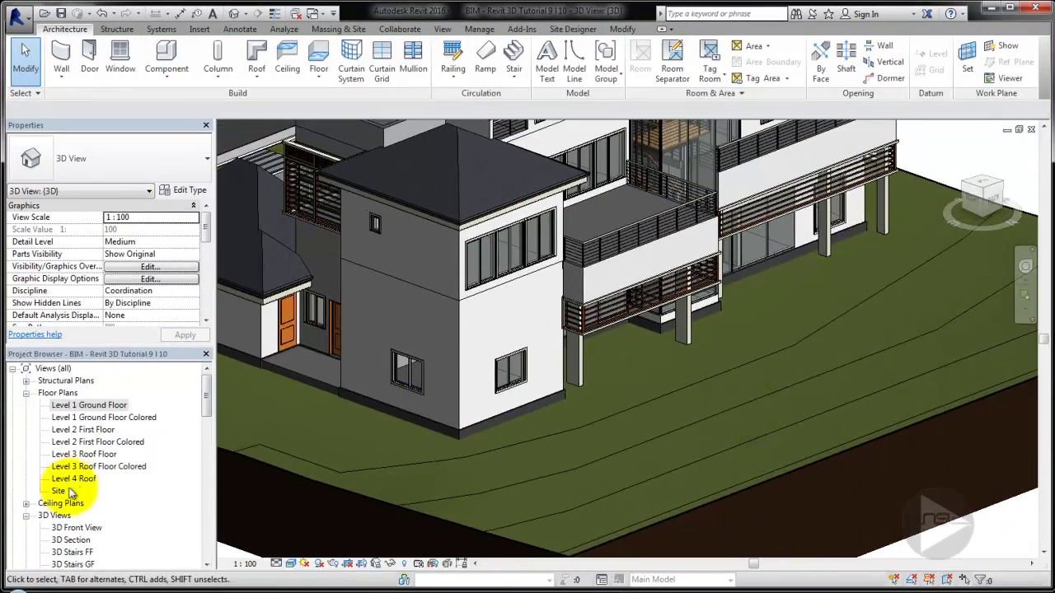
{"action": "double_click", "coordinate": [89, 405]}
{"action": "scroll", "coordinate": [491, 320], "scroll_direction": "up", "scroll_amount": 2}
Start another floor, picking the curtain wall edge and the wall north of the Guest Room.
{"action": "scroll", "coordinate": [309, 271], "scroll_direction": "up", "scroll_amount": 2}
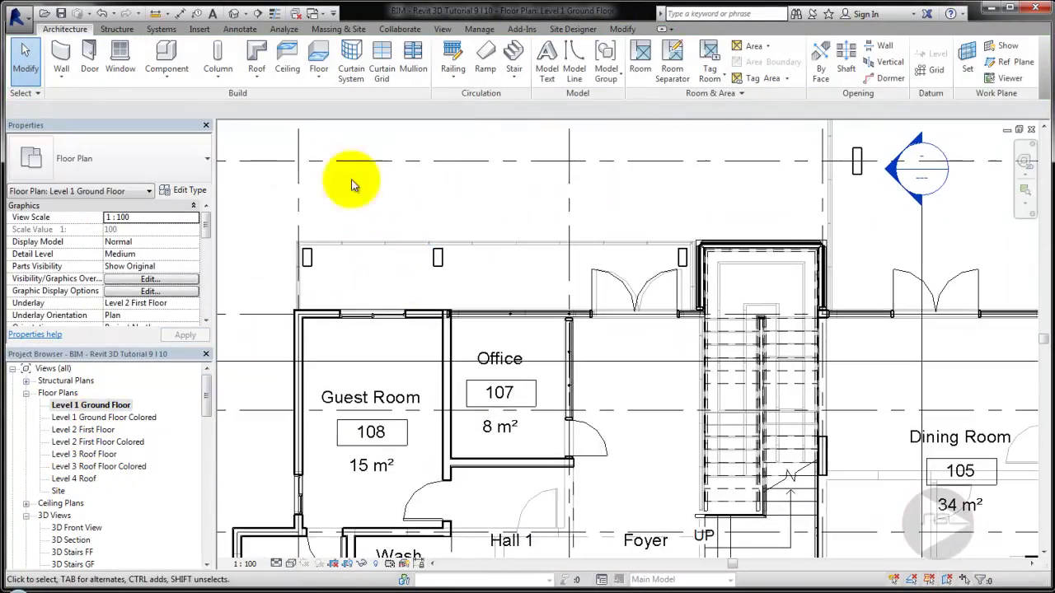
{"action": "left_click", "coordinate": [318, 55]}
{"action": "middle_click_drag", "start_coordinate": [339, 180], "coordinate": [341, 207]}
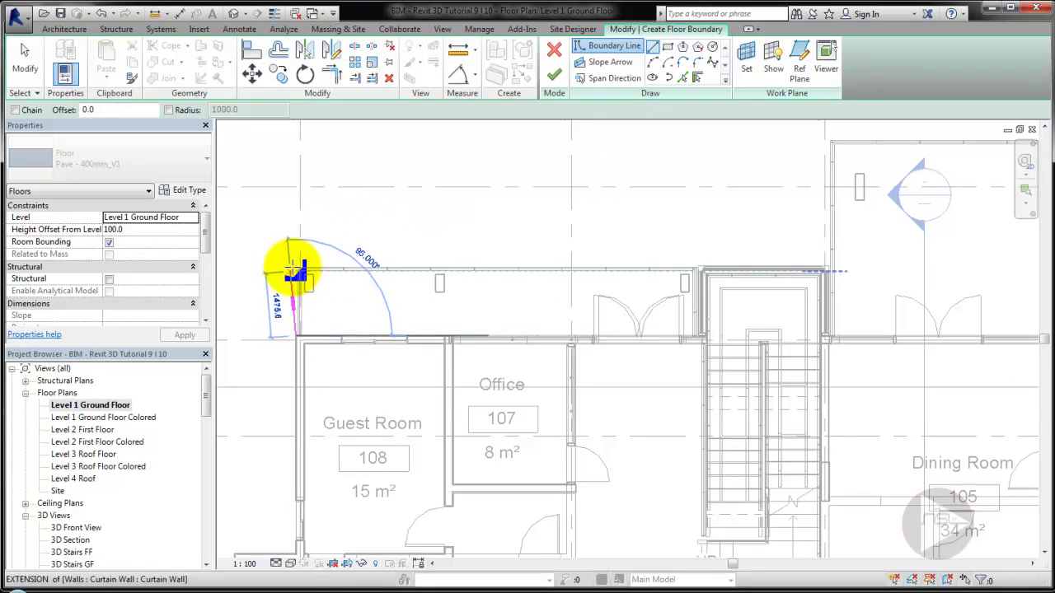
{"action": "left_click", "coordinate": [683, 77]}
{"action": "scroll", "coordinate": [327, 290], "scroll_direction": "up", "scroll_amount": 2}
{"action": "scroll", "coordinate": [327, 290], "scroll_direction": "down", "scroll_amount": 2}
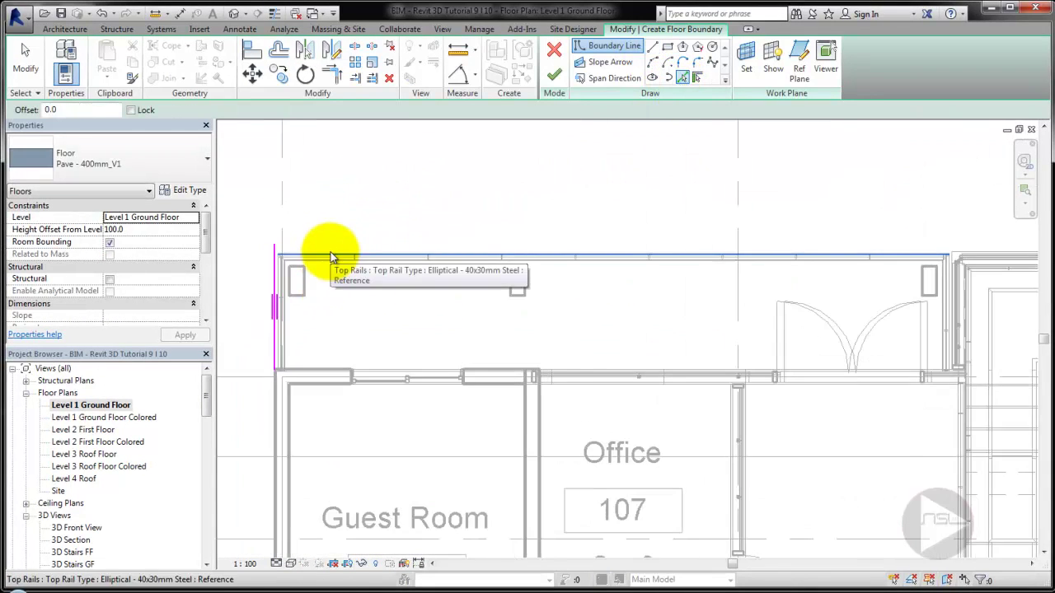
{"action": "scroll", "coordinate": [680, 246], "scroll_direction": "up", "scroll_amount": 2}
{"action": "scroll", "coordinate": [685, 247], "scroll_direction": "up", "scroll_amount": 3}
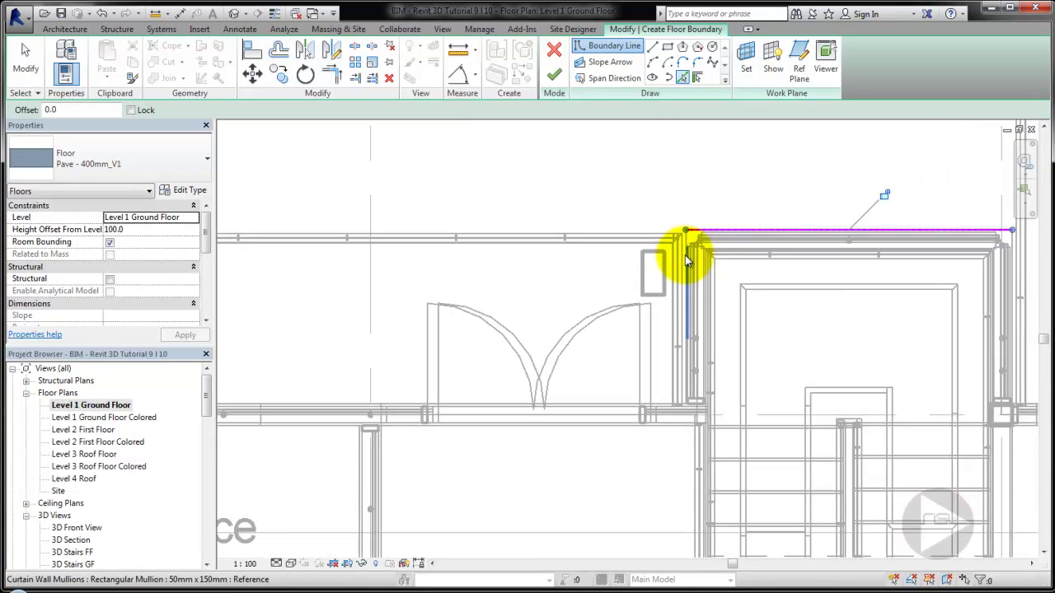
{"action": "scroll", "coordinate": [689, 244], "scroll_direction": "up", "scroll_amount": 1}
{"action": "left_click", "coordinate": [689, 252]}
{"action": "left_click", "coordinate": [696, 77]}
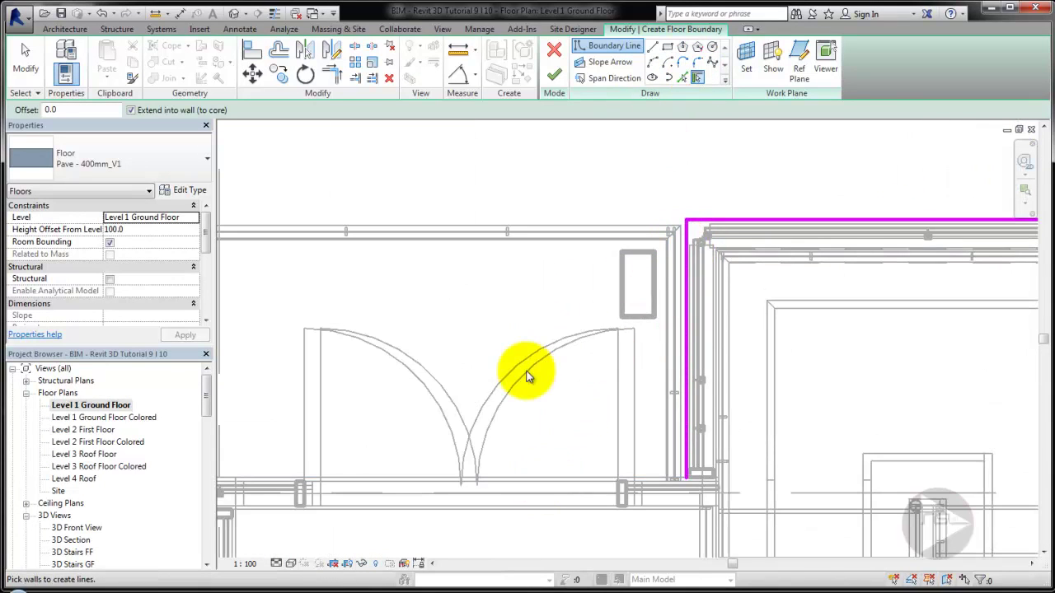
{"action": "scroll", "coordinate": [656, 490], "scroll_direction": "down", "scroll_amount": 3}
{"action": "scroll", "coordinate": [587, 418], "scroll_direction": "up", "scroll_amount": 2}
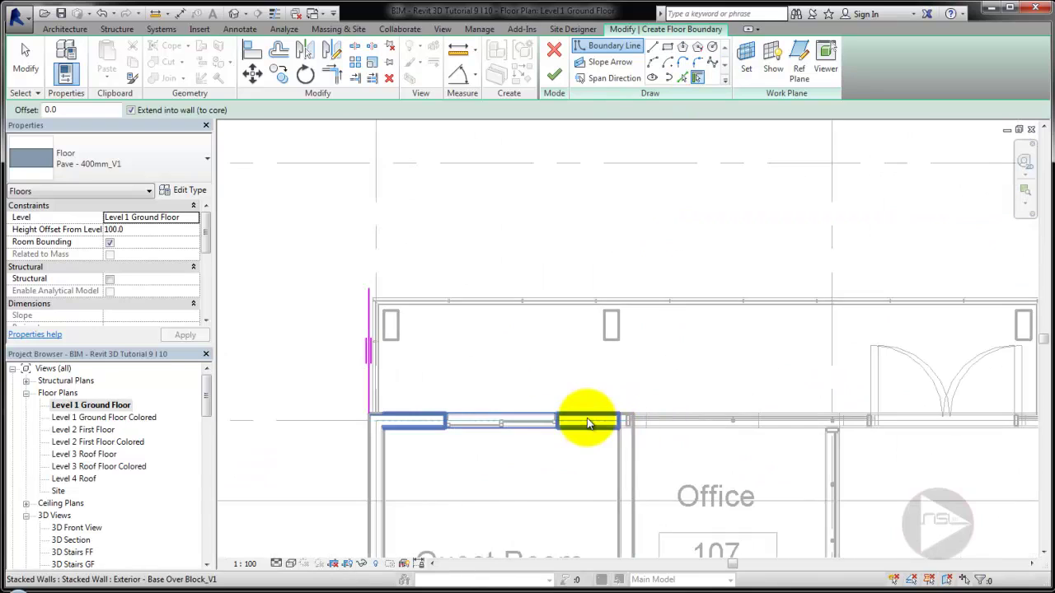
{"action": "left_click", "coordinate": [587, 418]}
{"action": "scroll", "coordinate": [387, 422], "scroll_direction": "up", "scroll_amount": 2}
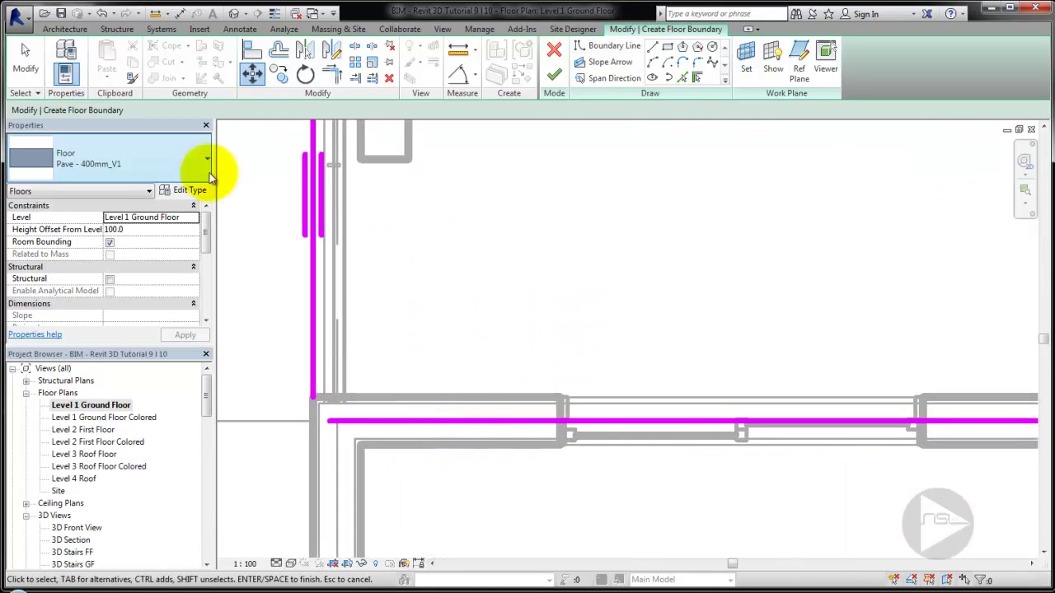
Join the boundary lines at the left and right corners with Trim/Extend (TR).
{"action": "left_click", "coordinate": [353, 422]}
{"action": "key", "text": "t"}
{"action": "key", "text": "r"}
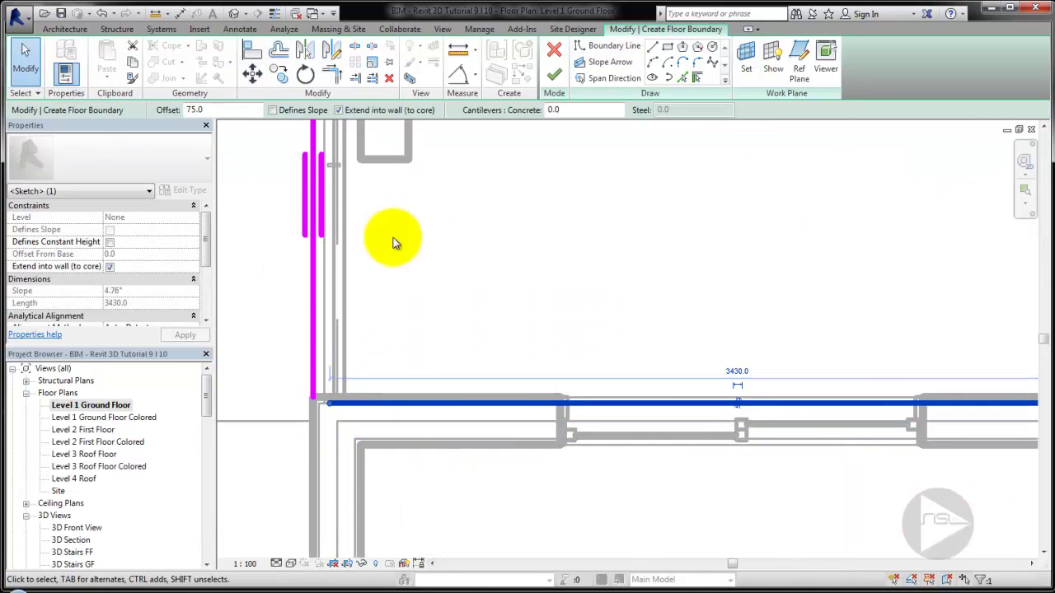
{"action": "left_click", "coordinate": [313, 272]}
{"action": "left_click", "coordinate": [349, 396]}
{"action": "scroll", "coordinate": [466, 409], "scroll_direction": "down", "scroll_amount": 2}
{"action": "scroll", "coordinate": [594, 383], "scroll_direction": "down", "scroll_amount": 2}
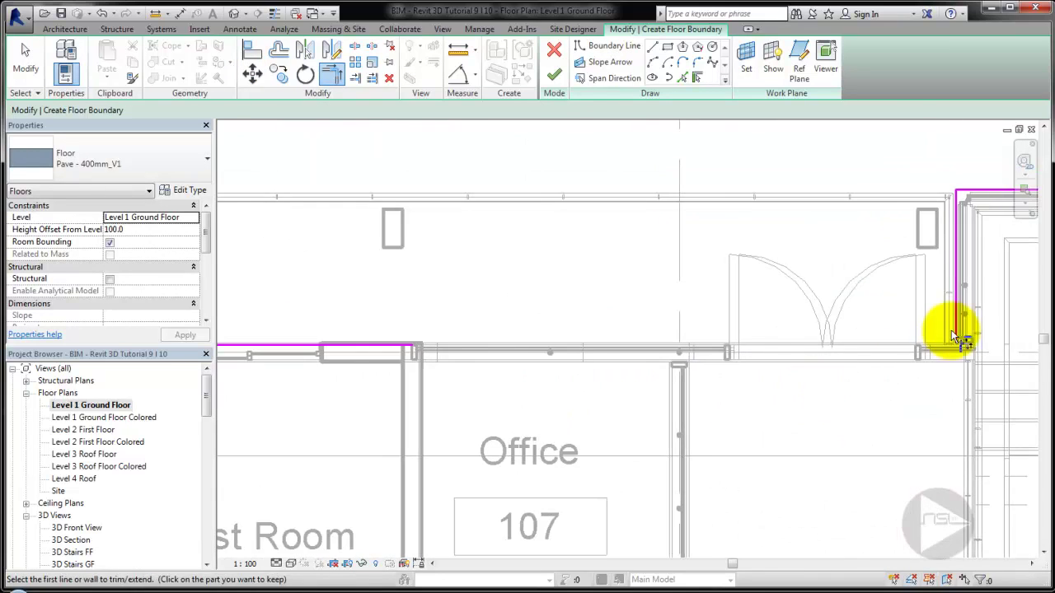
{"action": "scroll", "coordinate": [396, 426], "scroll_direction": "down", "scroll_amount": 2}
{"action": "left_click", "coordinate": [694, 301]}
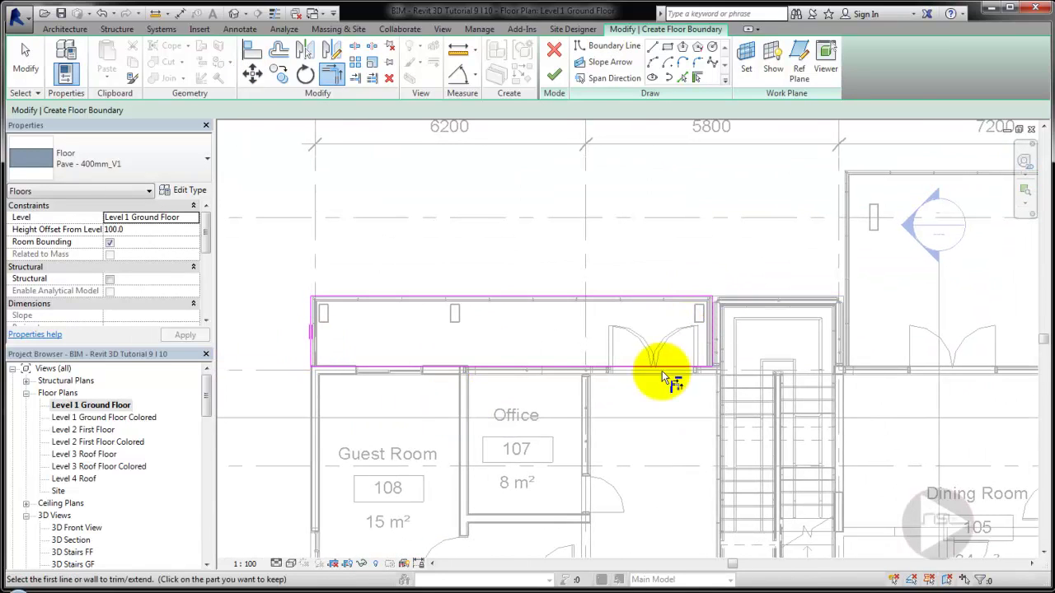
{"action": "left_click", "coordinate": [151, 229]}
{"action": "type", "text": "-50"}
{"action": "mouse_move", "coordinate": [666, 369]}
{"action": "middle_mouse_down"}
{"action": "mouse_move", "coordinate": [427, 374]}
{"action": "mouse_move", "coordinate": [333, 387]}
{"action": "middle_mouse_up"}
Trace the room between grids 3 and 4 with boundary lines picked along its walls.
{"action": "left_click", "coordinate": [682, 77]}
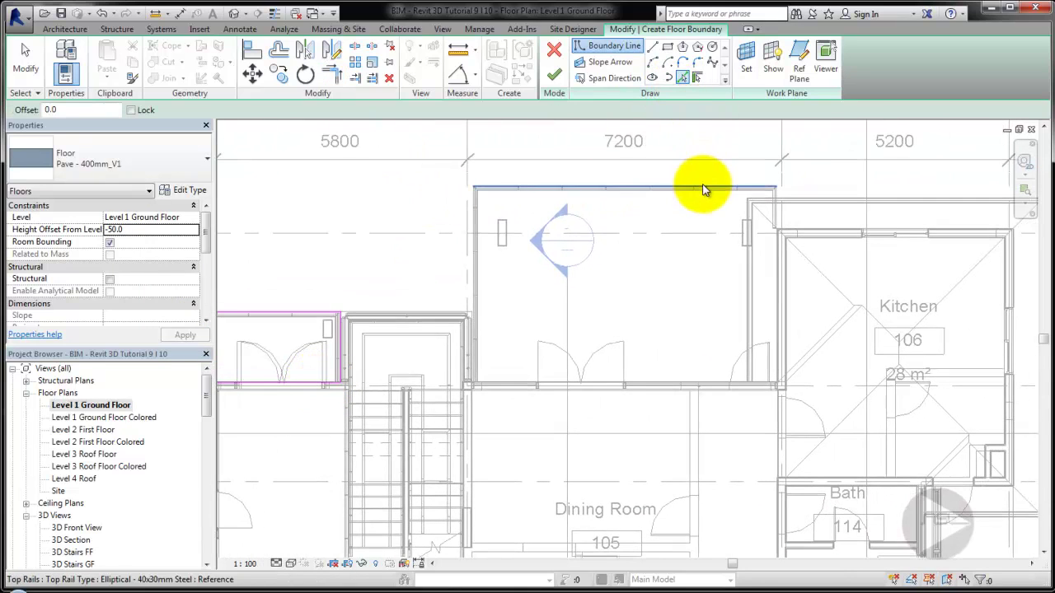
{"action": "scroll", "coordinate": [465, 337], "scroll_direction": "up", "scroll_amount": 5}
{"action": "left_click", "coordinate": [495, 271]}
{"action": "scroll", "coordinate": [518, 319], "scroll_direction": "down", "scroll_amount": 2}
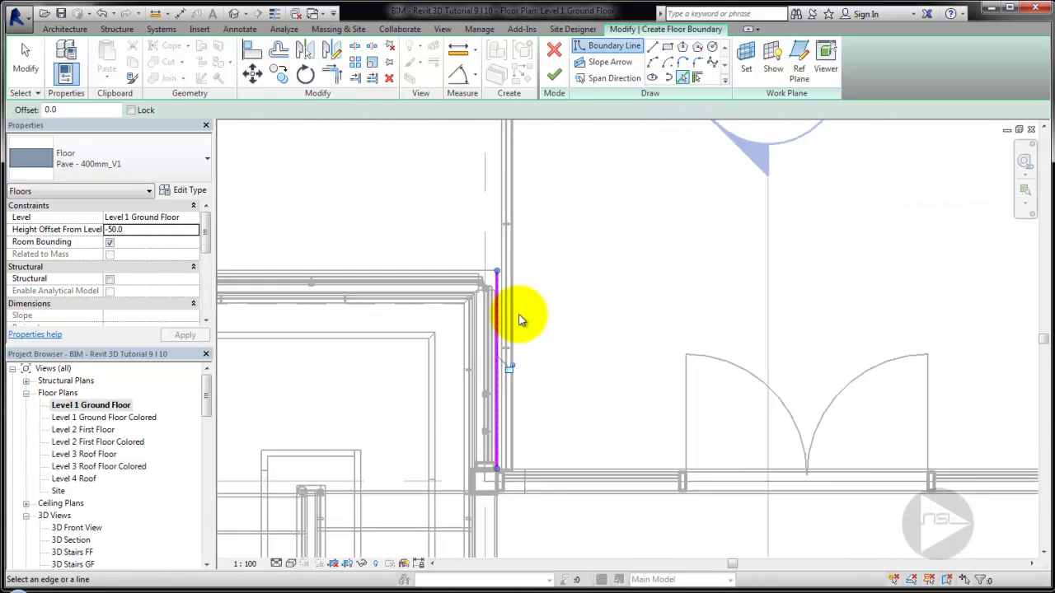
{"action": "left_click", "coordinate": [383, 402]}
{"action": "scroll", "coordinate": [470, 420], "scroll_direction": "down", "scroll_amount": 2}
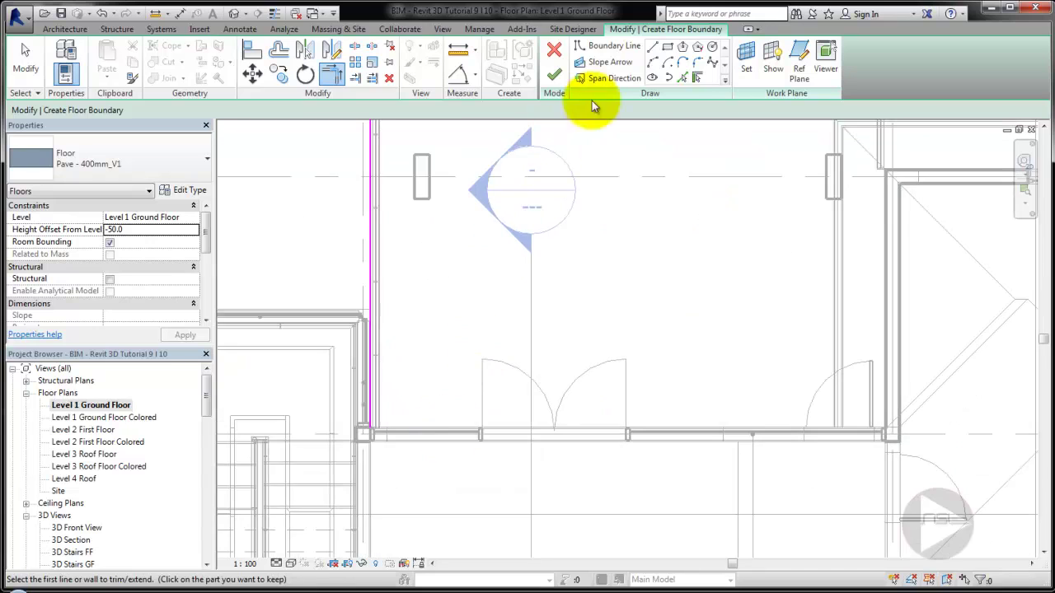
{"action": "scroll", "coordinate": [501, 438], "scroll_direction": "up", "scroll_amount": 1}
{"action": "scroll", "coordinate": [501, 439], "scroll_direction": "up", "scroll_amount": 2}
{"action": "left_click", "coordinate": [509, 406]}
{"action": "scroll", "coordinate": [572, 424], "scroll_direction": "down", "scroll_amount": 2}
{"action": "scroll", "coordinate": [738, 408], "scroll_direction": "up", "scroll_amount": 2}
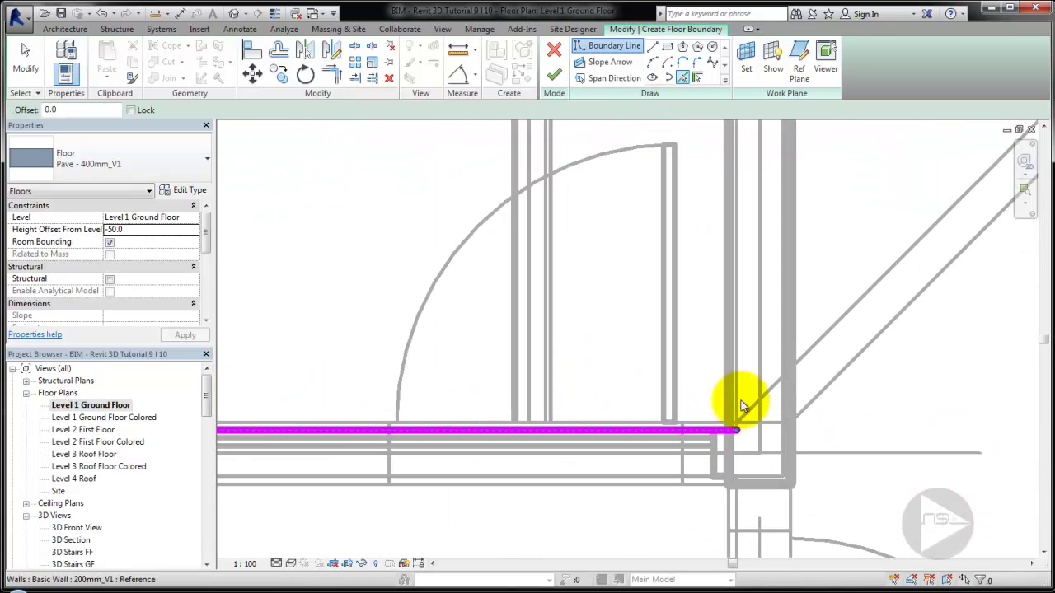
{"action": "scroll", "coordinate": [736, 360], "scroll_direction": "up", "scroll_amount": 2}
{"action": "scroll", "coordinate": [677, 407], "scroll_direction": "down", "scroll_amount": 2}
{"action": "left_click", "coordinate": [697, 77]}
{"action": "left_click", "coordinate": [610, 272]}
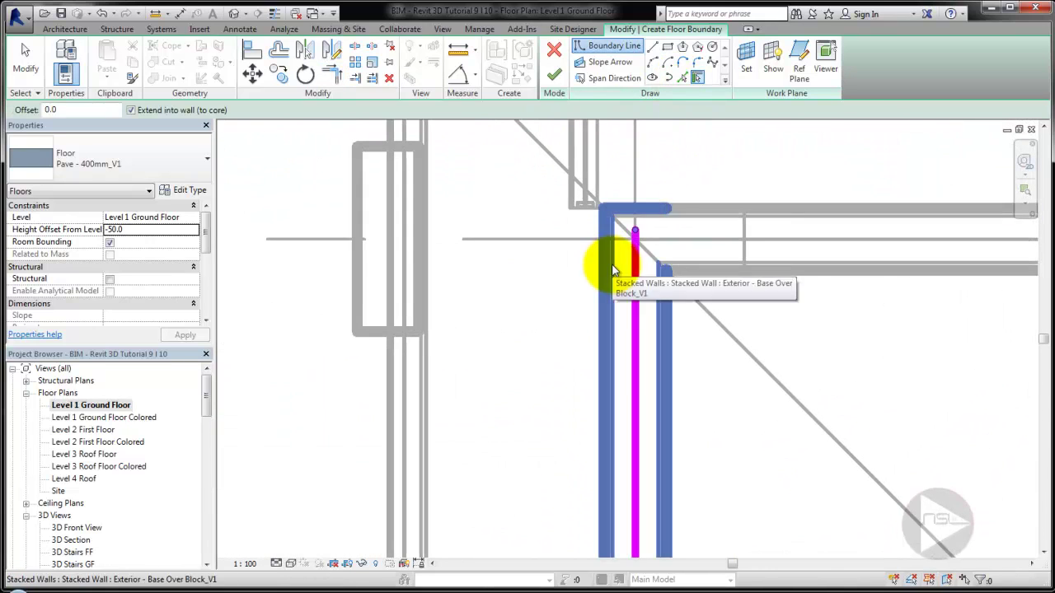
{"action": "key", "text": "Escape"}
Move the side boundary line further to the left.
{"action": "left_click", "coordinate": [648, 294]}
{"action": "left_click", "coordinate": [252, 72]}
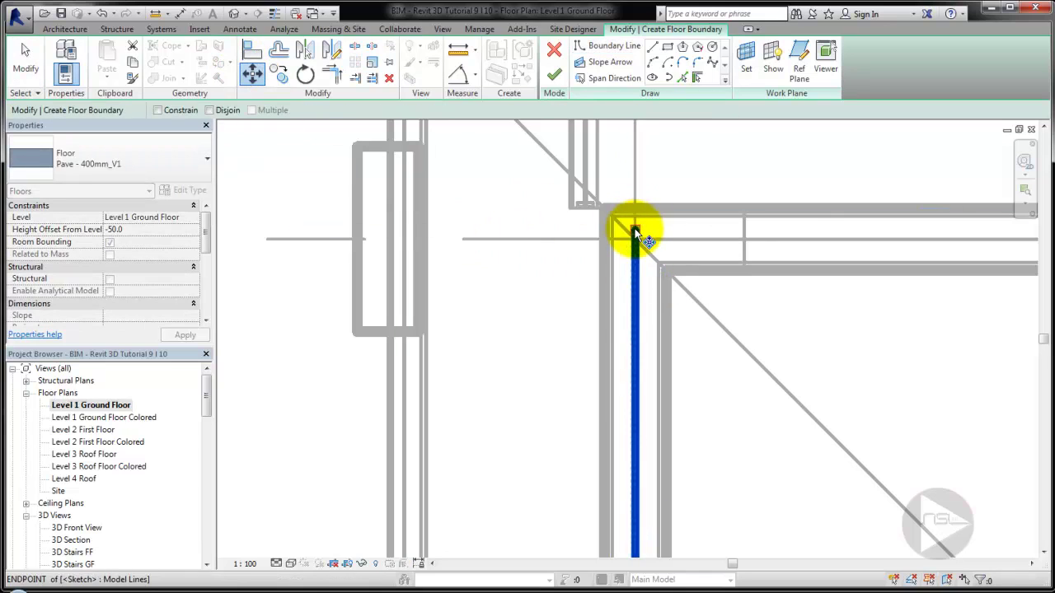
{"action": "left_click", "coordinate": [636, 228]}
{"action": "left_click", "coordinate": [612, 231]}
{"action": "scroll", "coordinate": [629, 316], "scroll_direction": "down", "scroll_amount": 2}
Trim the top and side lines into a corner and finish the paved floor.
{"action": "left_click", "coordinate": [332, 74]}
{"action": "left_click", "coordinate": [548, 172]}
{"action": "left_click", "coordinate": [624, 330]}
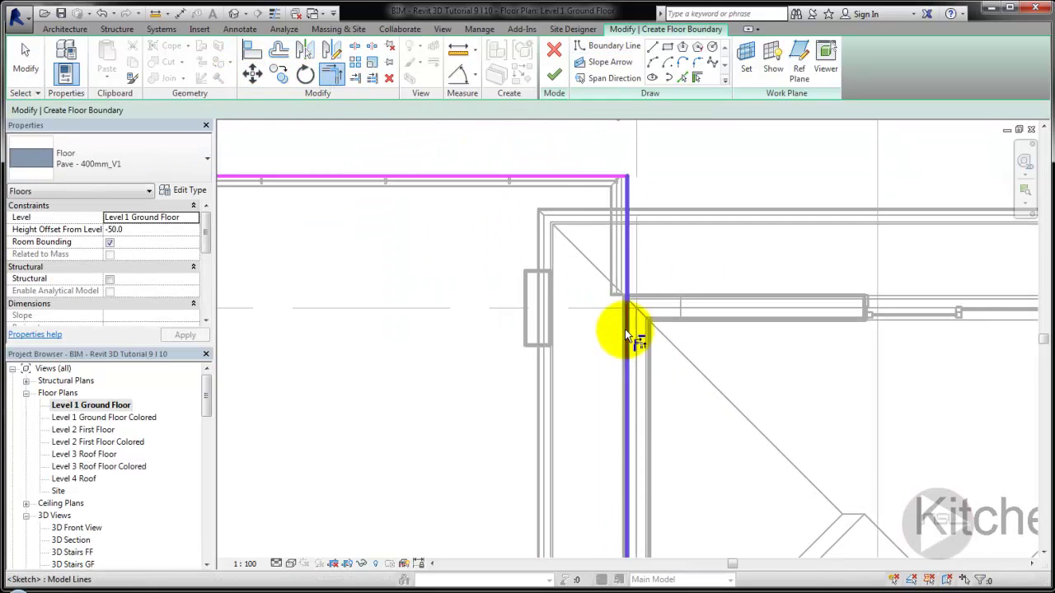
{"action": "mouse_move", "coordinate": [494, 330]}
{"action": "middle_mouse_down"}
{"action": "mouse_move", "coordinate": [739, 337]}
{"action": "mouse_move", "coordinate": [724, 341]}
{"action": "middle_mouse_up"}
{"action": "scroll", "coordinate": [742, 412], "scroll_direction": "down", "scroll_amount": 2}
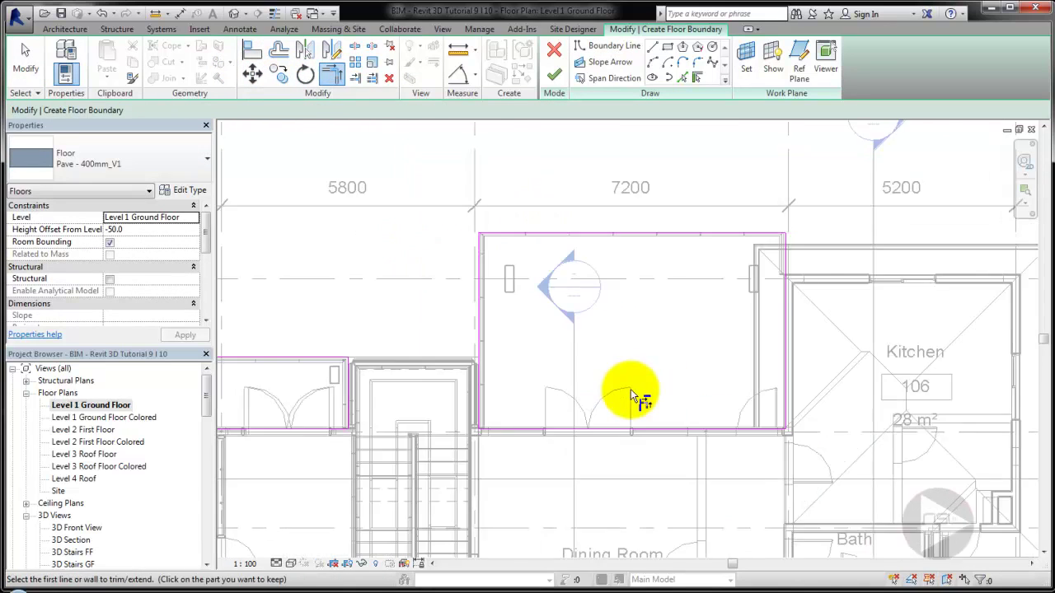
{"action": "scroll", "coordinate": [659, 379], "scroll_direction": "down", "scroll_amount": 2}
{"action": "scroll", "coordinate": [689, 371], "scroll_direction": "down", "scroll_amount": 2}
{"action": "left_click", "coordinate": [554, 74]}
Dismiss the overlap warning and open the default 3D view.
{"action": "left_click", "coordinate": [624, 320]}
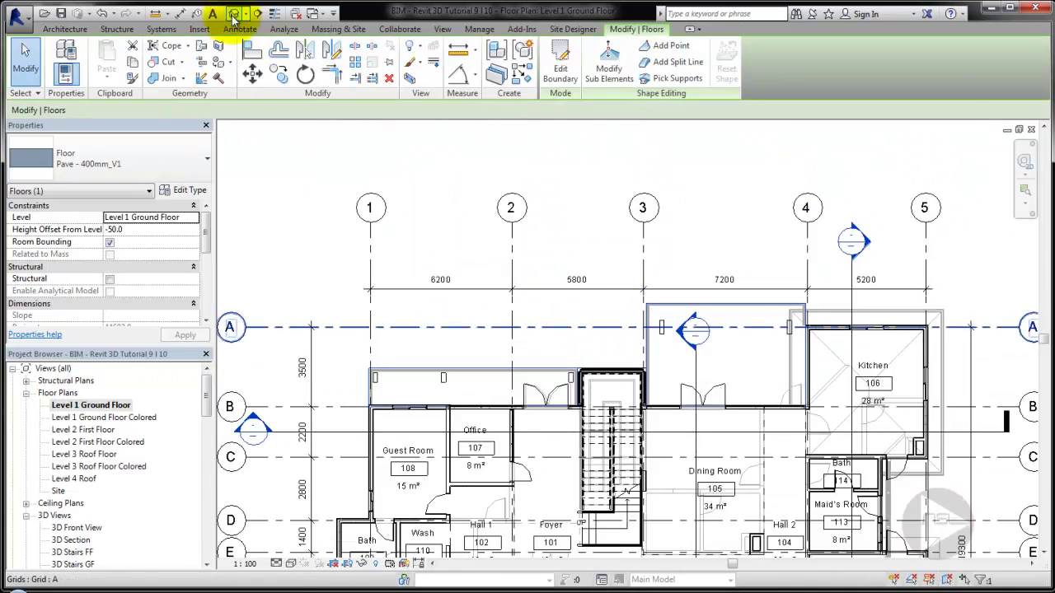
{"action": "left_click", "coordinate": [234, 14]}
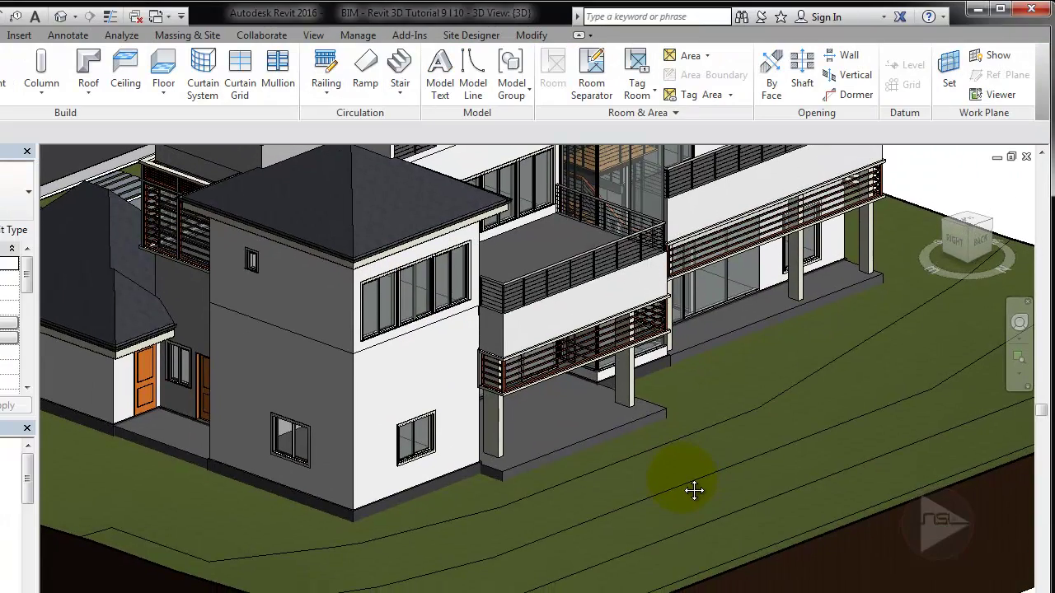
{"action": "middle_click_drag", "start_coordinate": [694, 491], "coordinate": [735, 499]}
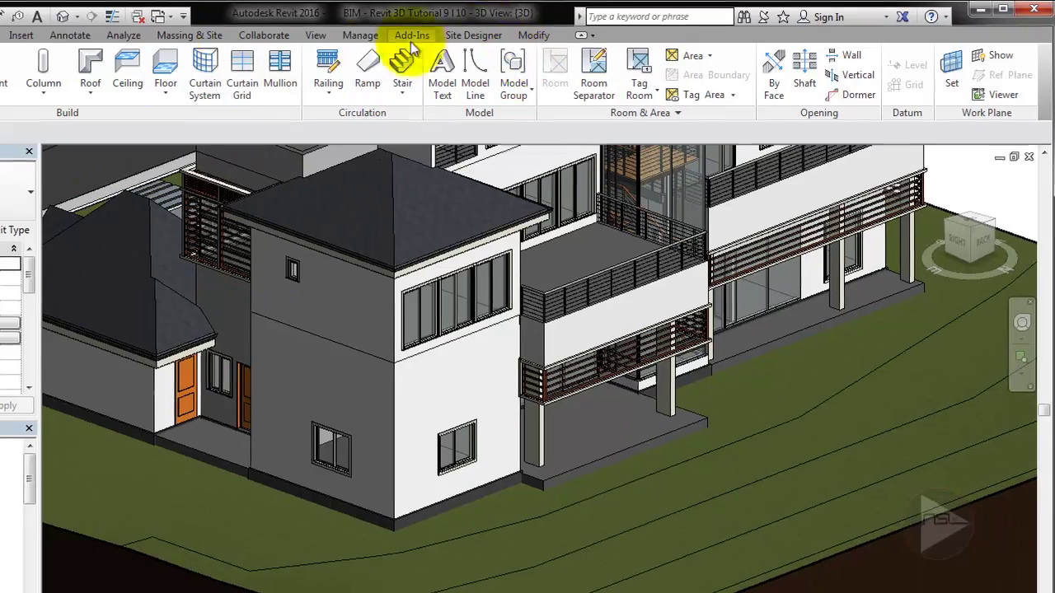
Paint the terrace floor faces with the A Pave 01 material.
{"action": "left_click", "coordinate": [532, 34]}
{"action": "left_click", "coordinate": [219, 62]}
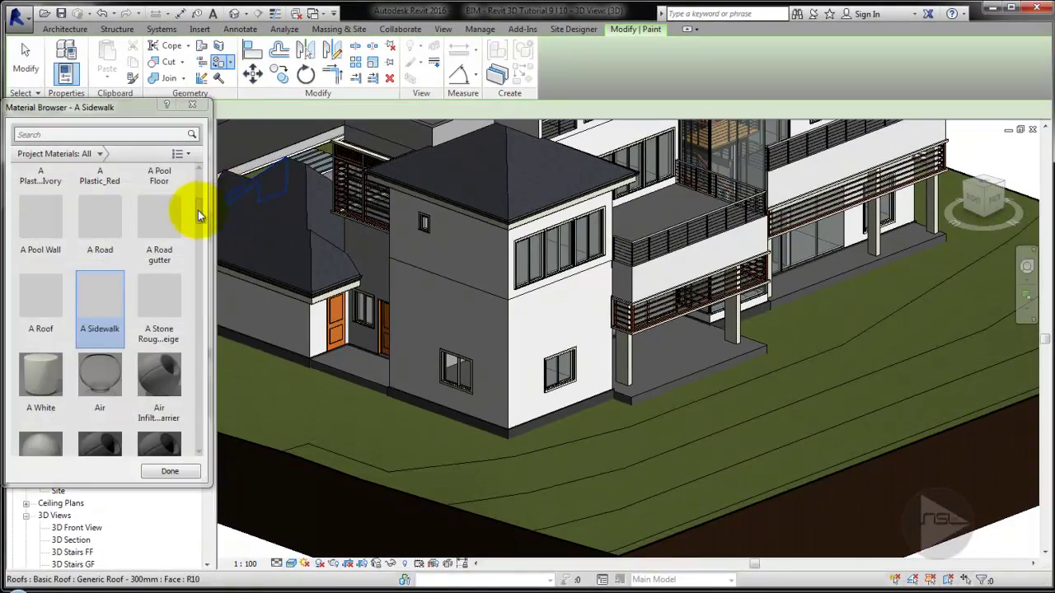
{"action": "left_click_drag", "start_coordinate": [198, 210], "coordinate": [202, 185]}
{"action": "left_click", "coordinate": [40, 276]}
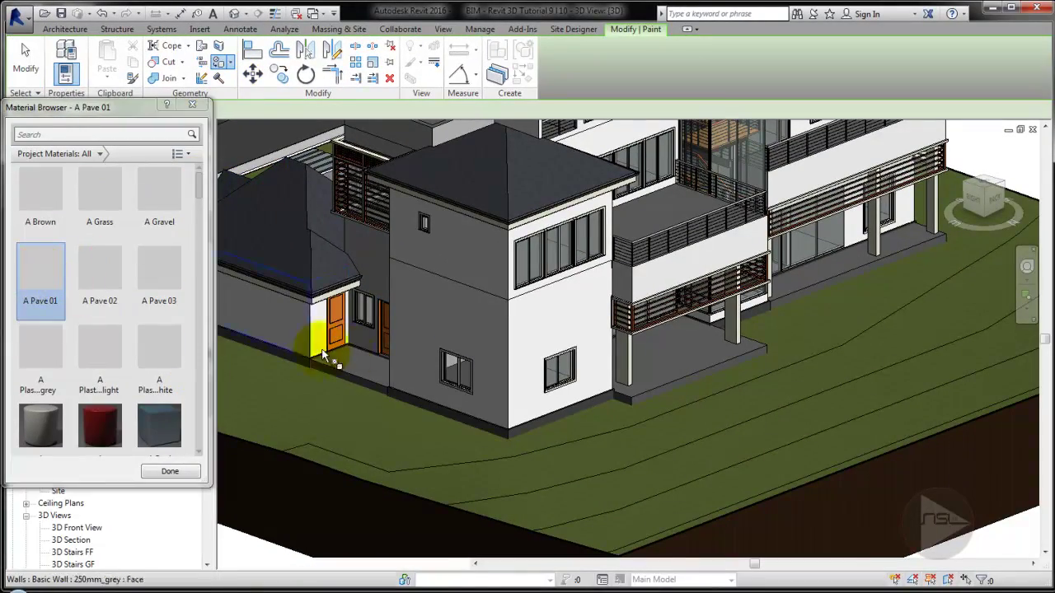
{"action": "left_click", "coordinate": [667, 360]}
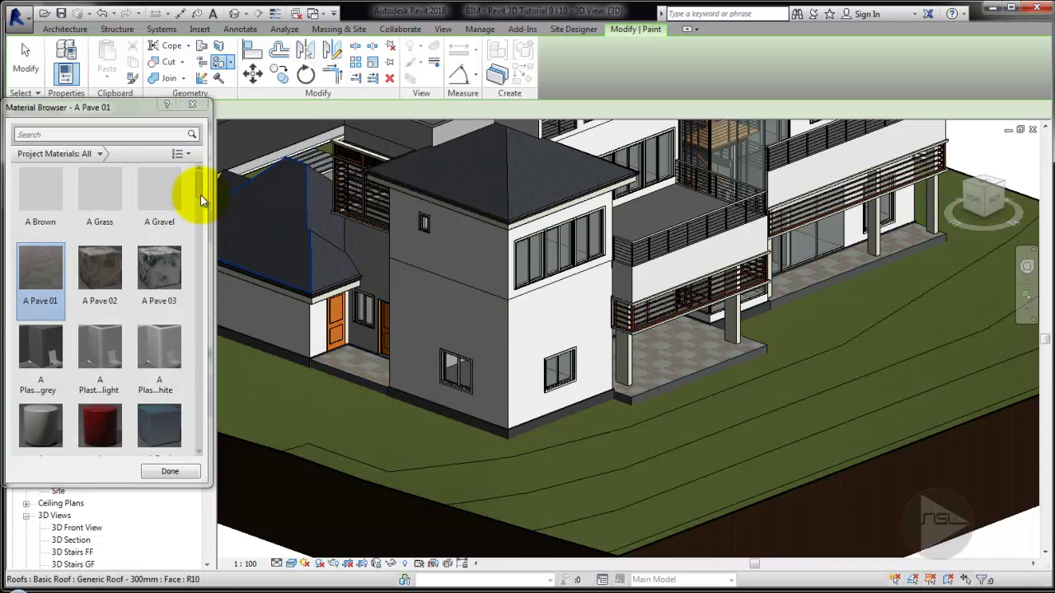
{"action": "left_click", "coordinate": [193, 105]}
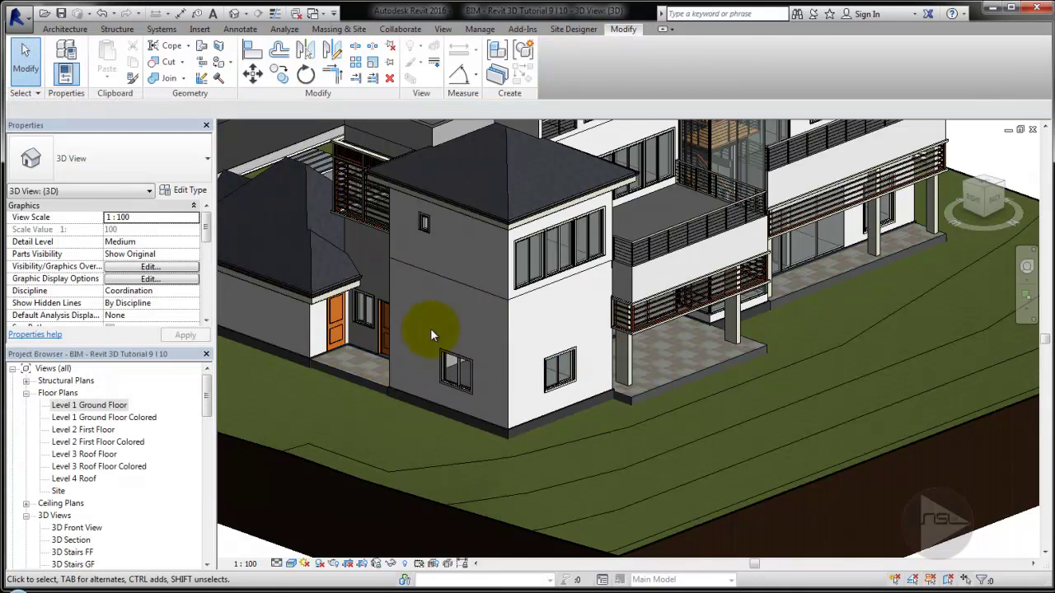
Open the Site plan and pan to the area behind the house.
{"action": "double_click", "coordinate": [80, 408]}
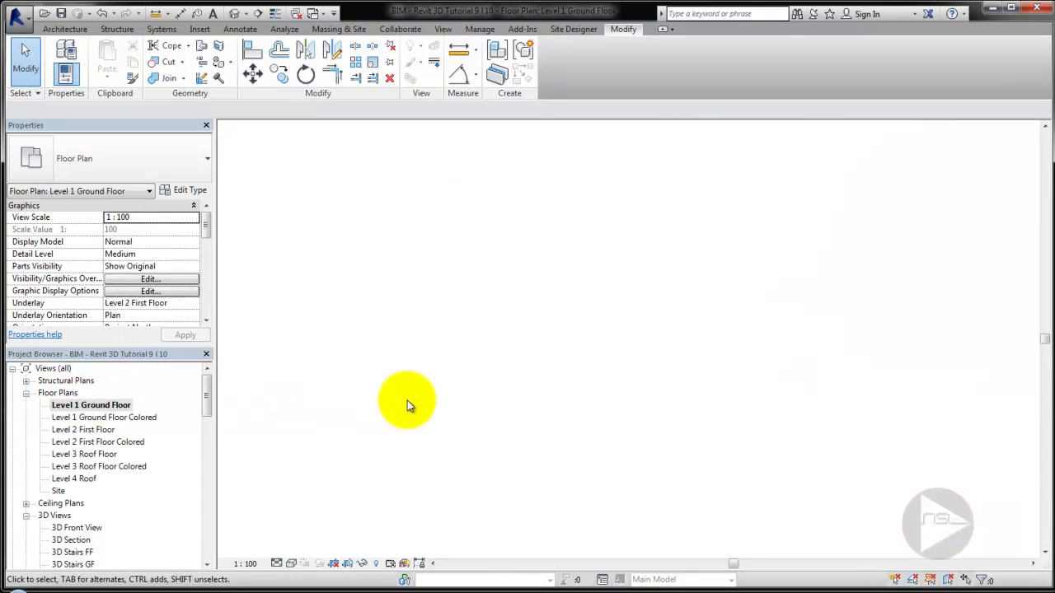
{"action": "double_click", "coordinate": [60, 491]}
{"action": "mouse_move", "coordinate": [365, 404]}
{"action": "middle_mouse_down"}
{"action": "mouse_move", "coordinate": [448, 366]}
{"action": "mouse_move", "coordinate": [536, 499]}
{"action": "middle_mouse_up"}
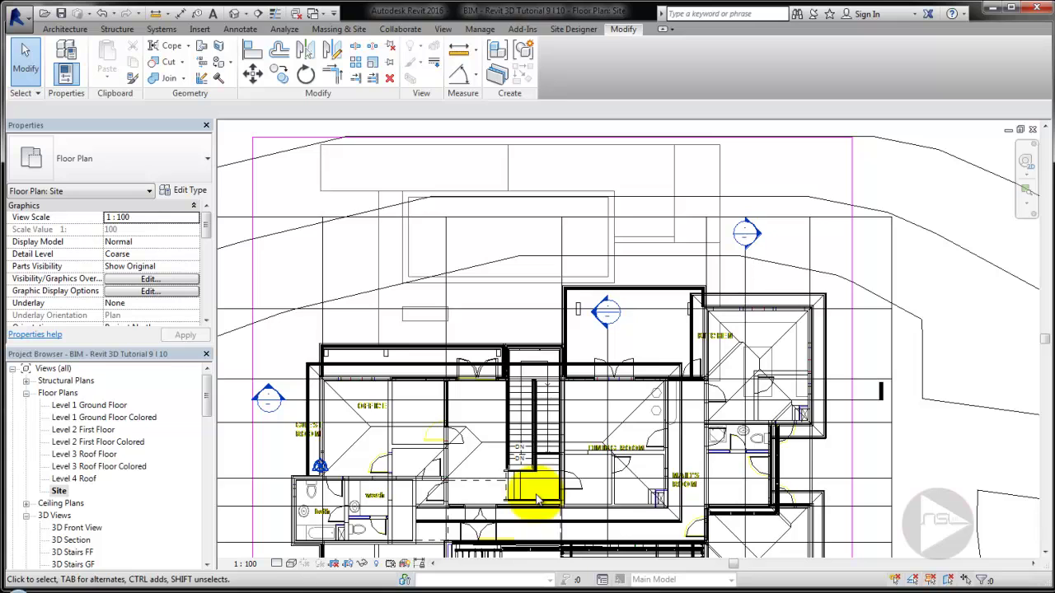
Sketch a rectangular building pad at -1600 offset and finish it.
{"action": "left_click", "coordinate": [327, 32]}
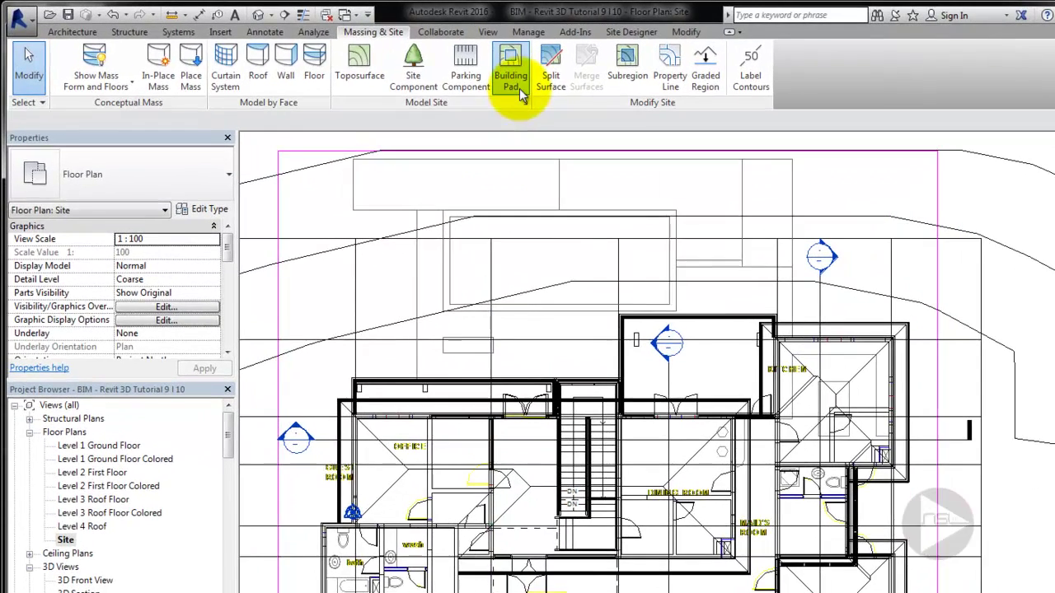
{"action": "left_click", "coordinate": [463, 60]}
{"action": "type", "text": "-1600"}
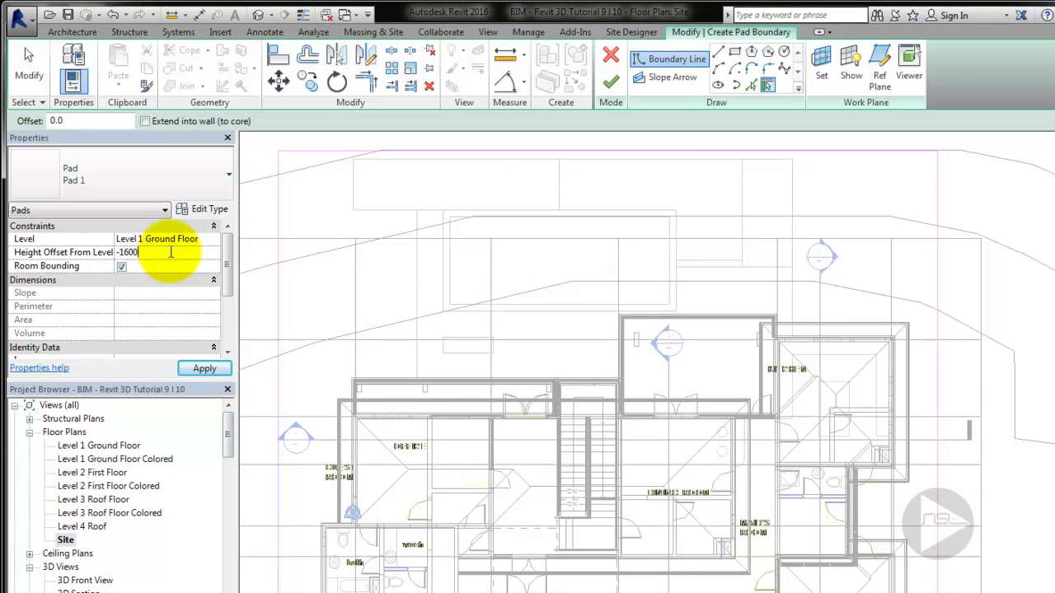
{"action": "left_click", "coordinate": [735, 51]}
{"action": "left_click", "coordinate": [440, 210]}
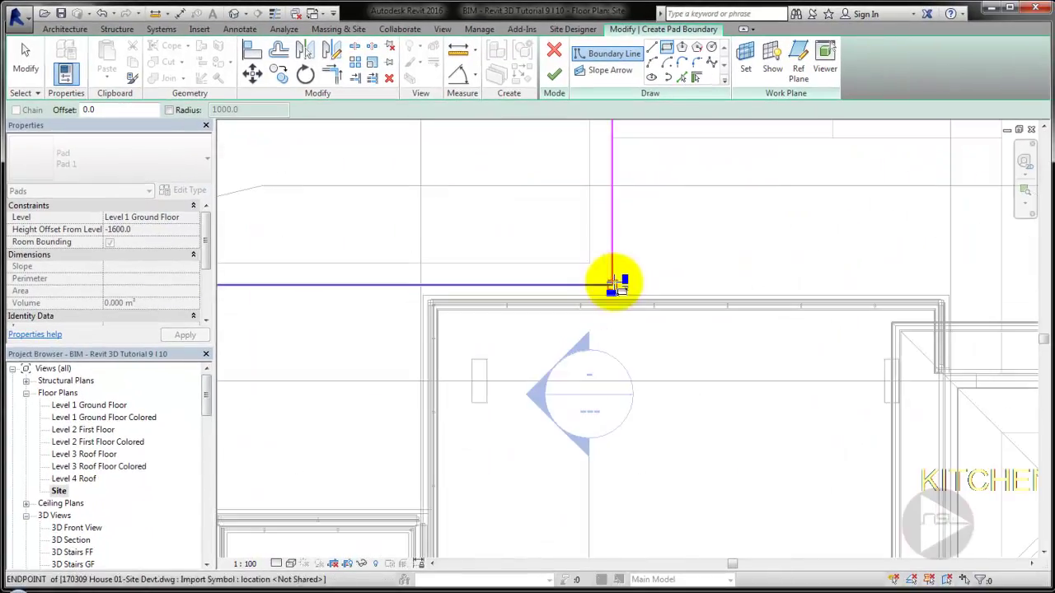
{"action": "left_click", "coordinate": [672, 311]}
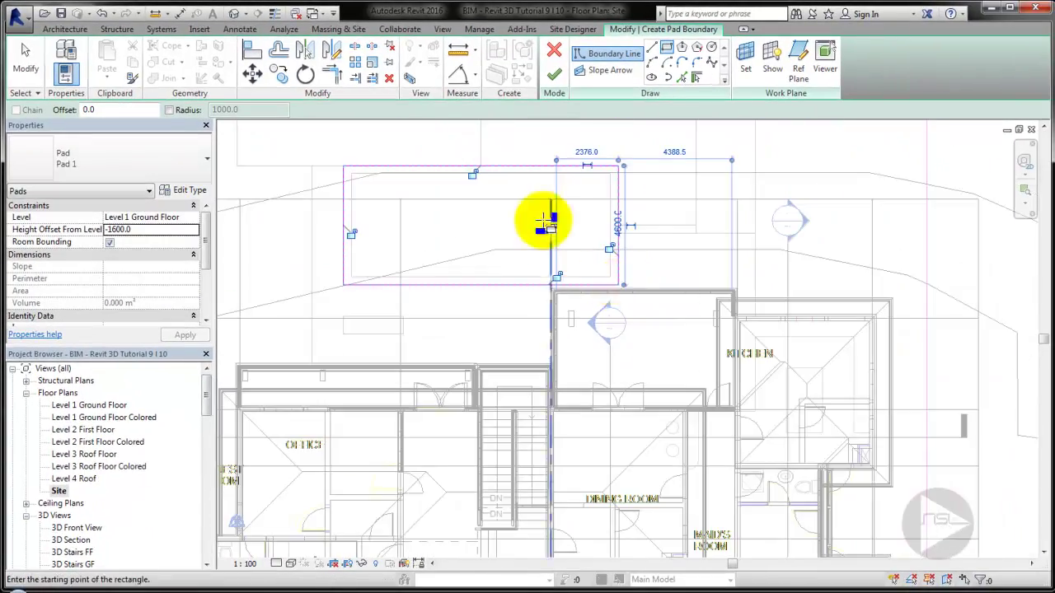
{"action": "left_click", "coordinate": [554, 75]}
Inspect the sunken pad in 3D, then begin a second building pad on the Site plan.
{"action": "left_click", "coordinate": [235, 14]}
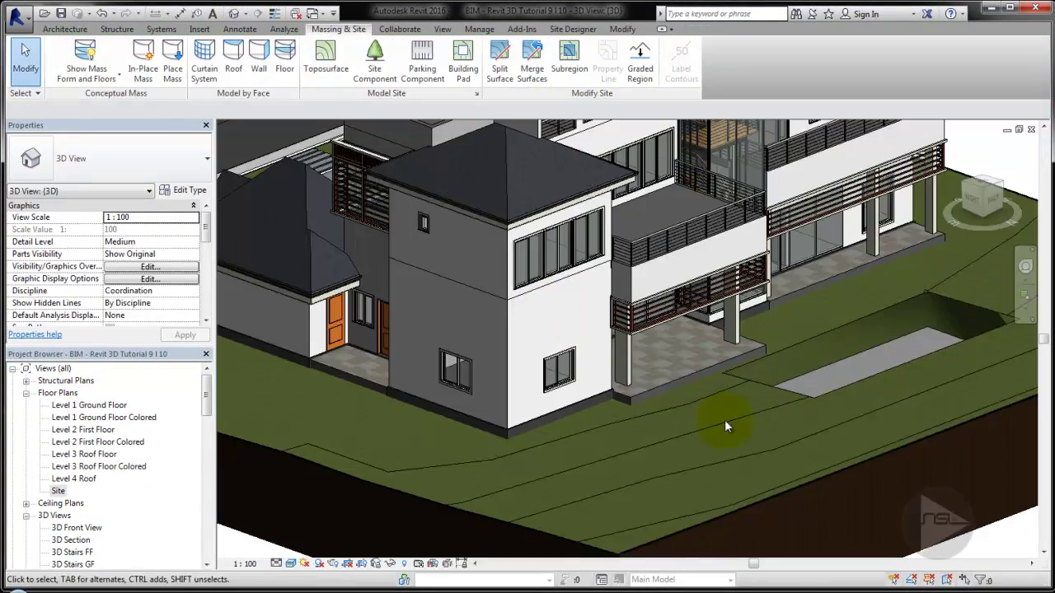
{"action": "mouse_move", "coordinate": [724, 420]}
{"action": "middle_mouse_down", "text": "shift"}
{"action": "mouse_move", "coordinate": [725, 449]}
{"action": "mouse_move", "coordinate": [700, 426]}
{"action": "middle_mouse_up", "text": "shift"}
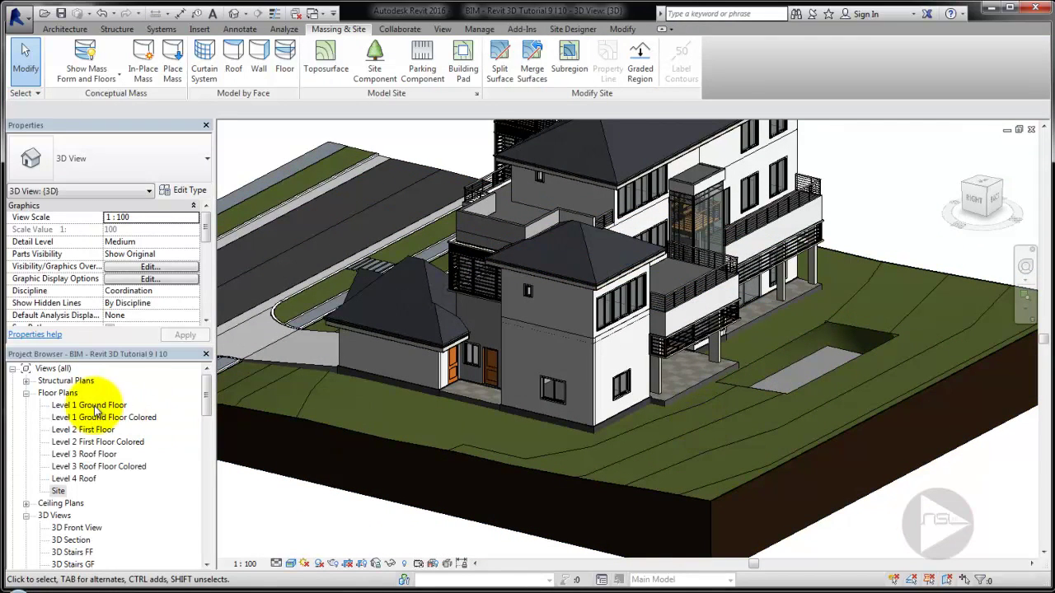
{"action": "key", "text": "ctrl+Tab"}
{"action": "mouse_move", "coordinate": [384, 377]}
{"action": "middle_mouse_down"}
{"action": "mouse_move", "coordinate": [439, 333]}
{"action": "mouse_move", "coordinate": [470, 370]}
{"action": "middle_mouse_up"}
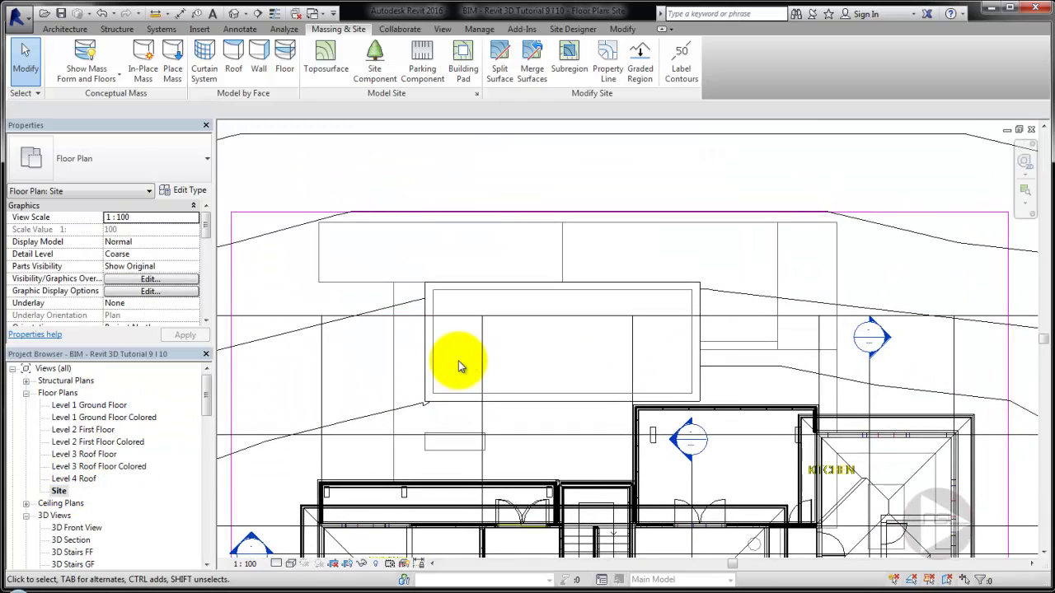
{"action": "left_click", "coordinate": [466, 67]}
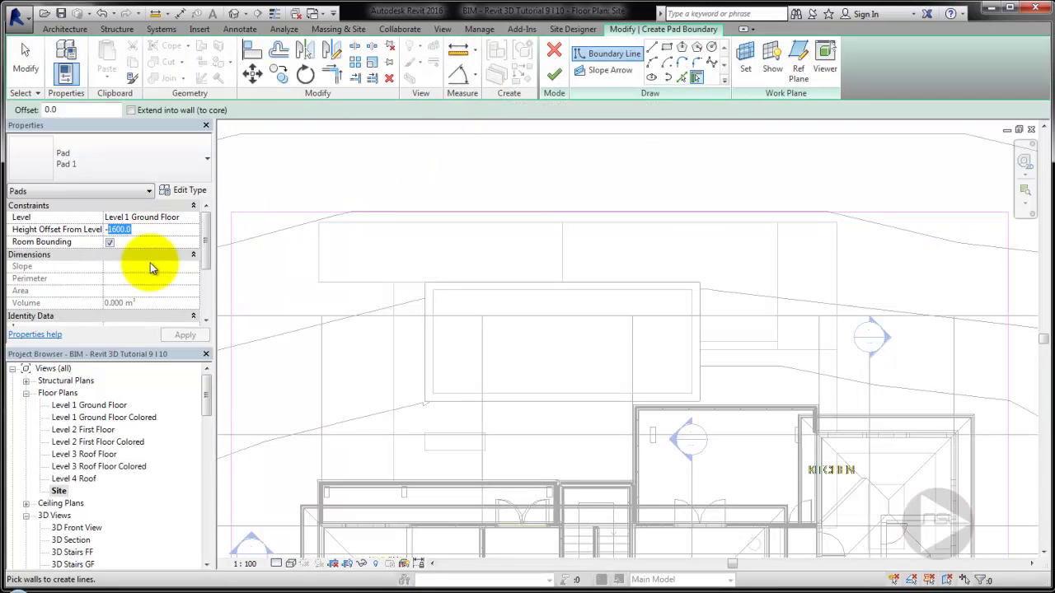
Sketch two pad rectangles at -100 offset, then cancel the resulting multi-region error.
{"action": "type", "text": "-100.0"}
{"action": "left_click", "coordinate": [668, 48]}
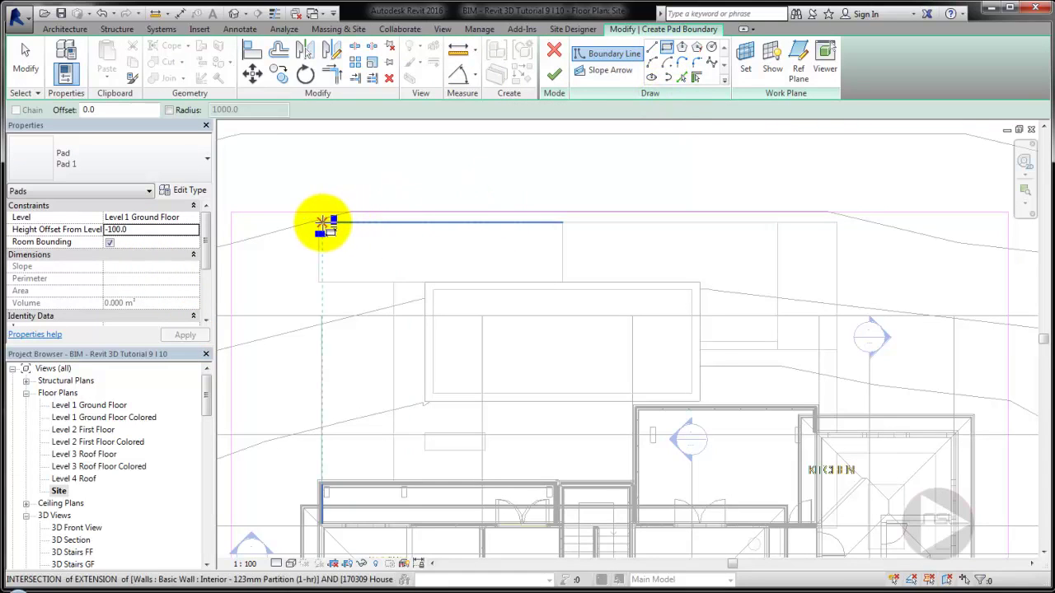
{"action": "left_click", "coordinate": [320, 224]}
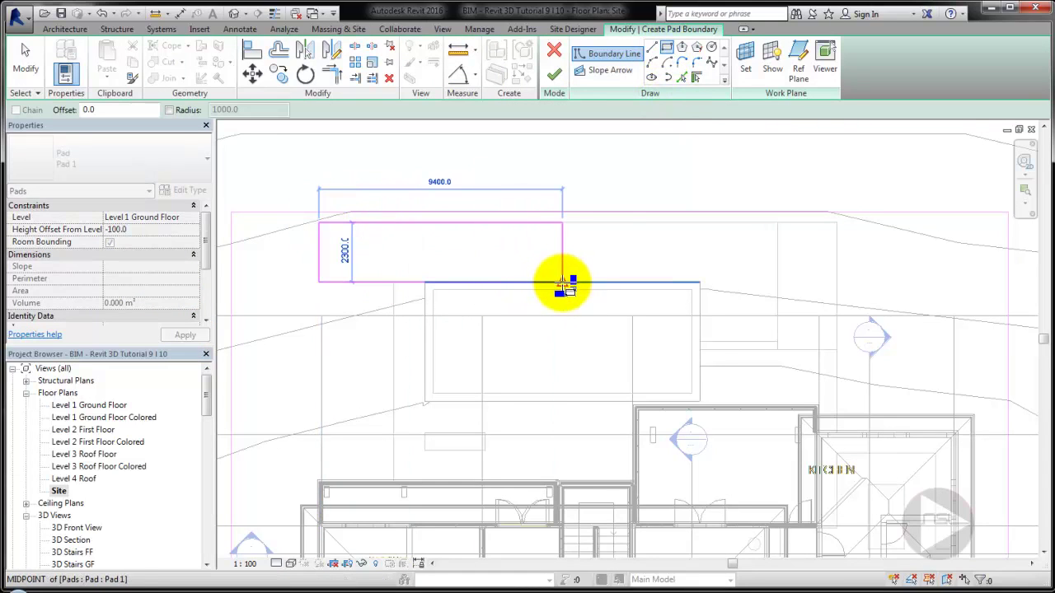
{"action": "left_click", "coordinate": [562, 281]}
{"action": "left_click", "coordinate": [837, 349]}
{"action": "left_click", "coordinate": [777, 223]}
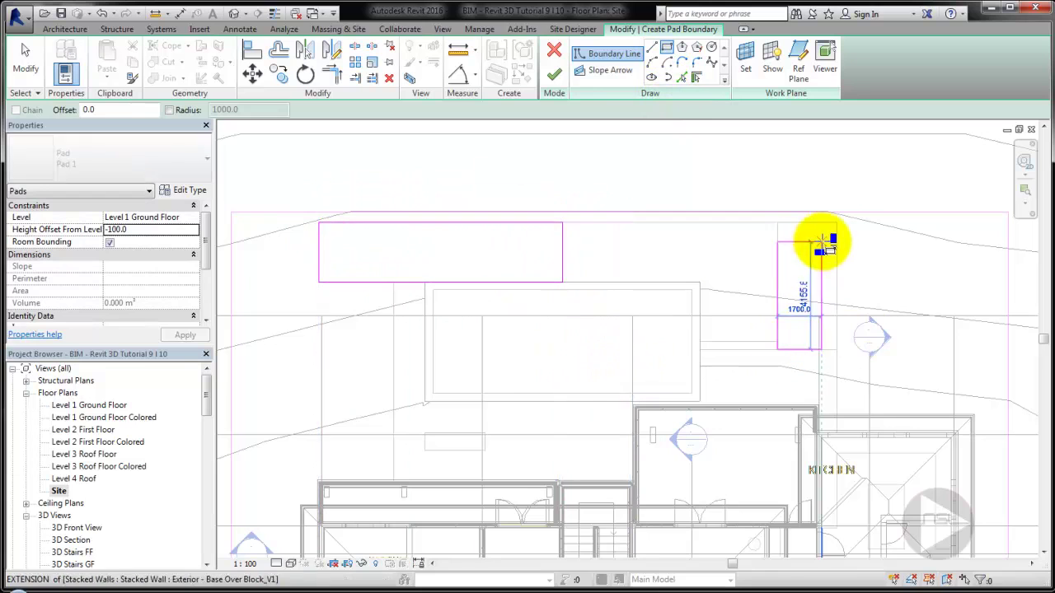
{"action": "left_click", "coordinate": [554, 74]}
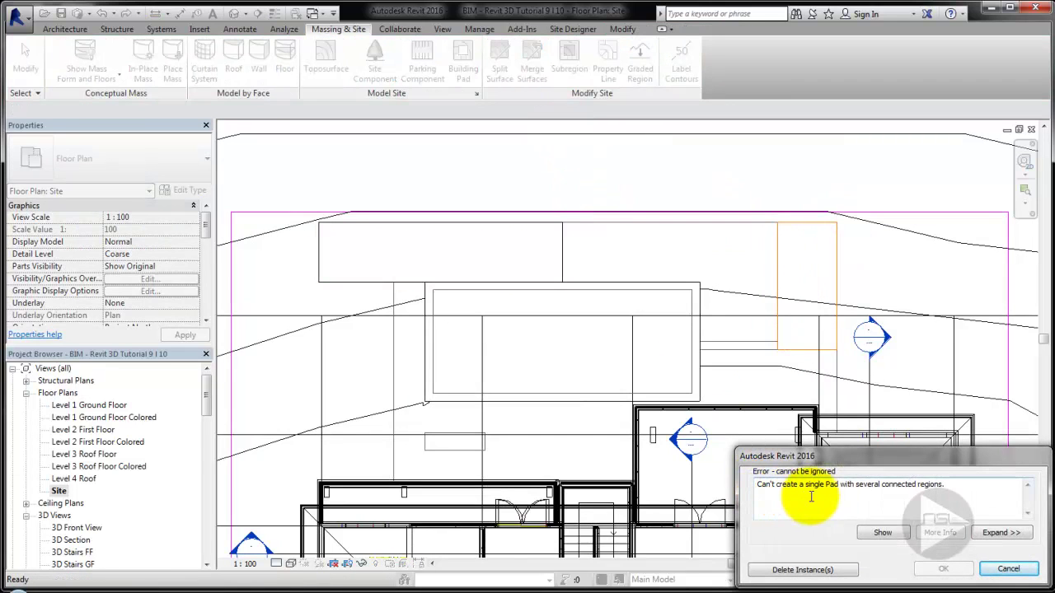
{"action": "left_click", "coordinate": [833, 570]}
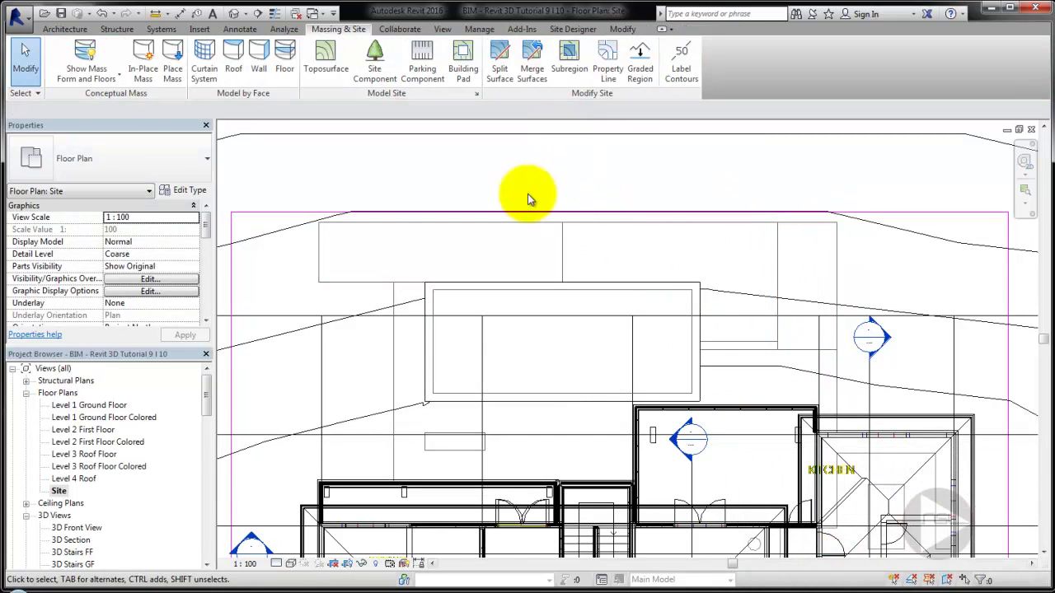
Restart the building pad and draw one 9400 × 2300 rectangle north of the house.
{"action": "left_click", "coordinate": [235, 14]}
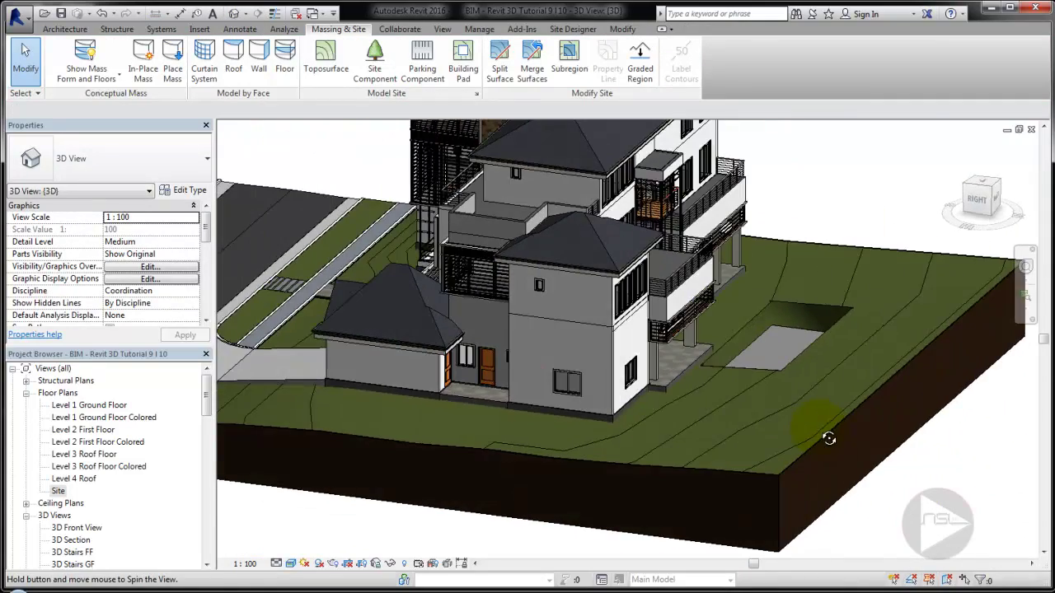
{"action": "double_click", "coordinate": [60, 491]}
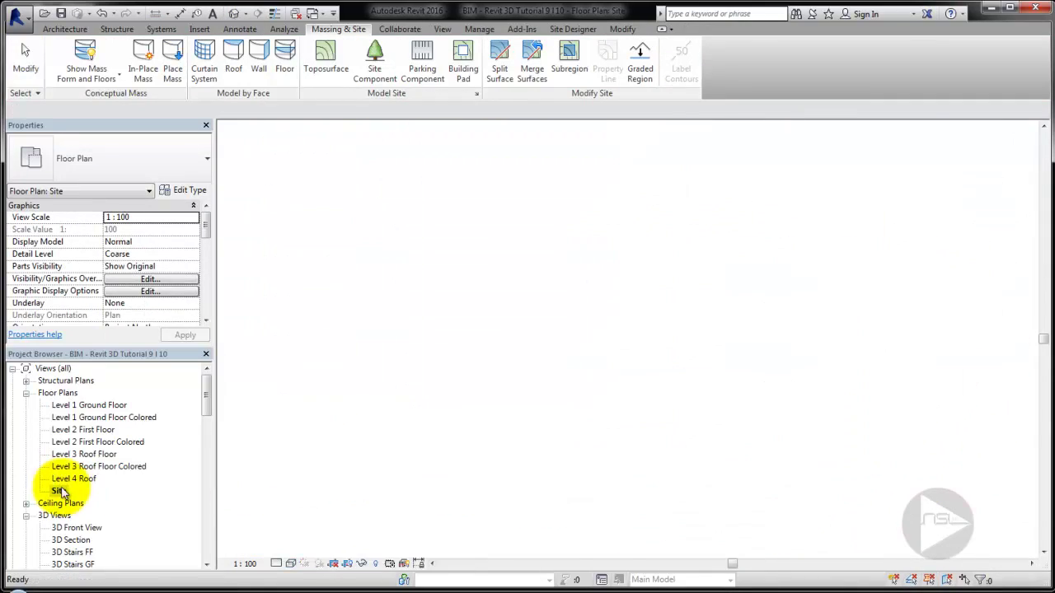
{"action": "left_click", "coordinate": [463, 69]}
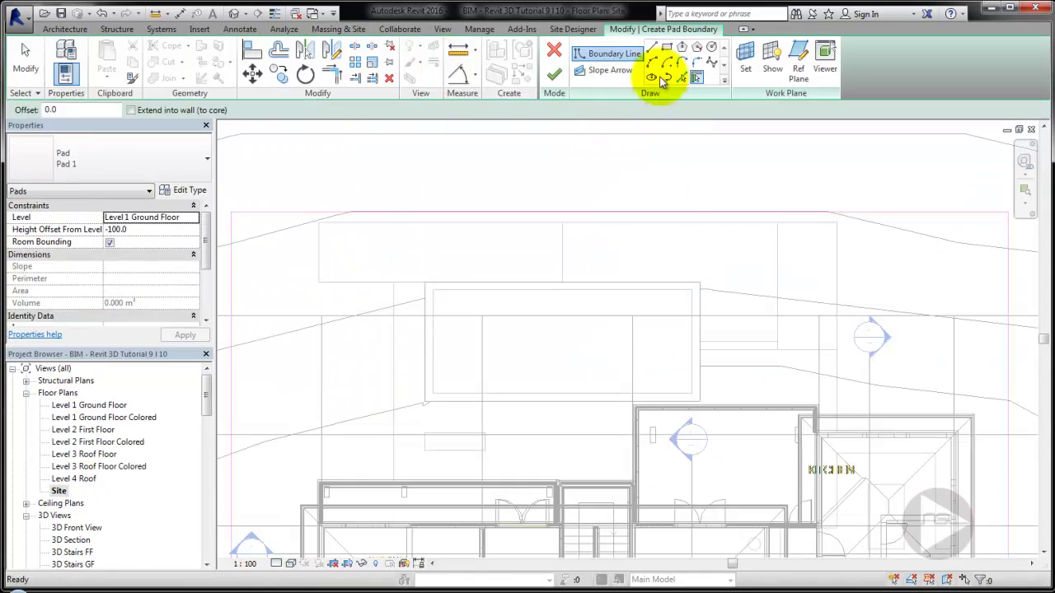
{"action": "left_click", "coordinate": [322, 222]}
{"action": "left_click", "coordinate": [563, 282]}
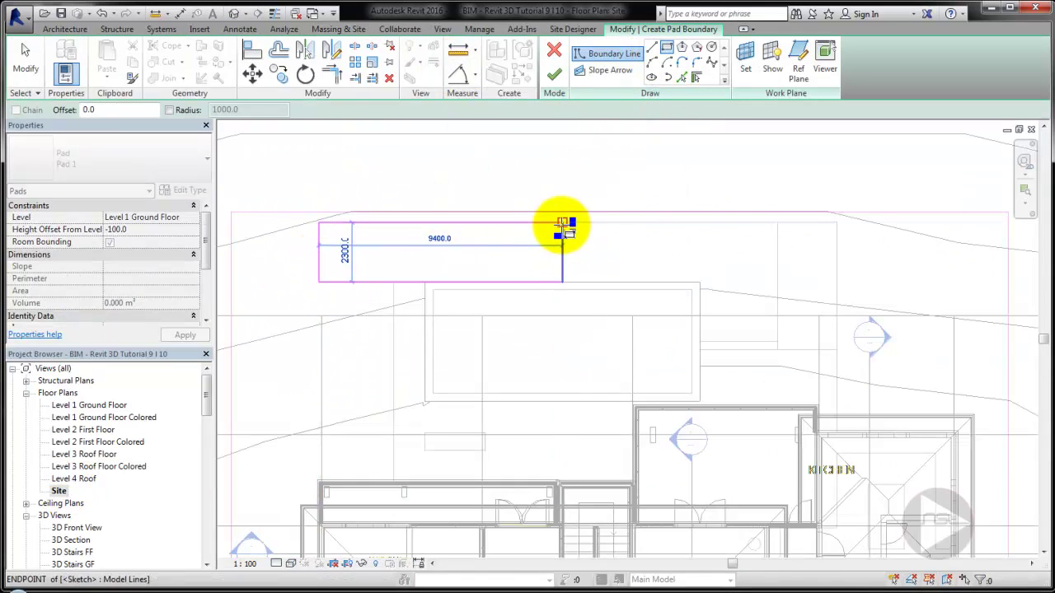
{"action": "left_click", "coordinate": [554, 74]}
{"action": "key", "text": "Escape"}
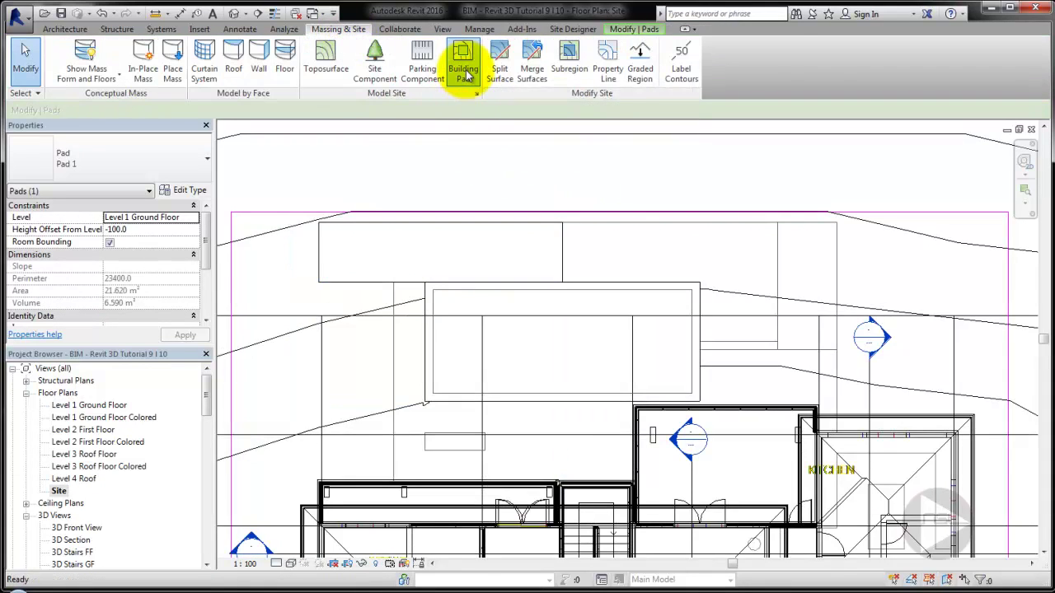
Sketch a small rectangular building pad beside the house and finish it.
{"action": "left_click", "coordinate": [459, 71]}
{"action": "left_click", "coordinate": [777, 223]}
{"action": "left_click", "coordinate": [837, 349]}
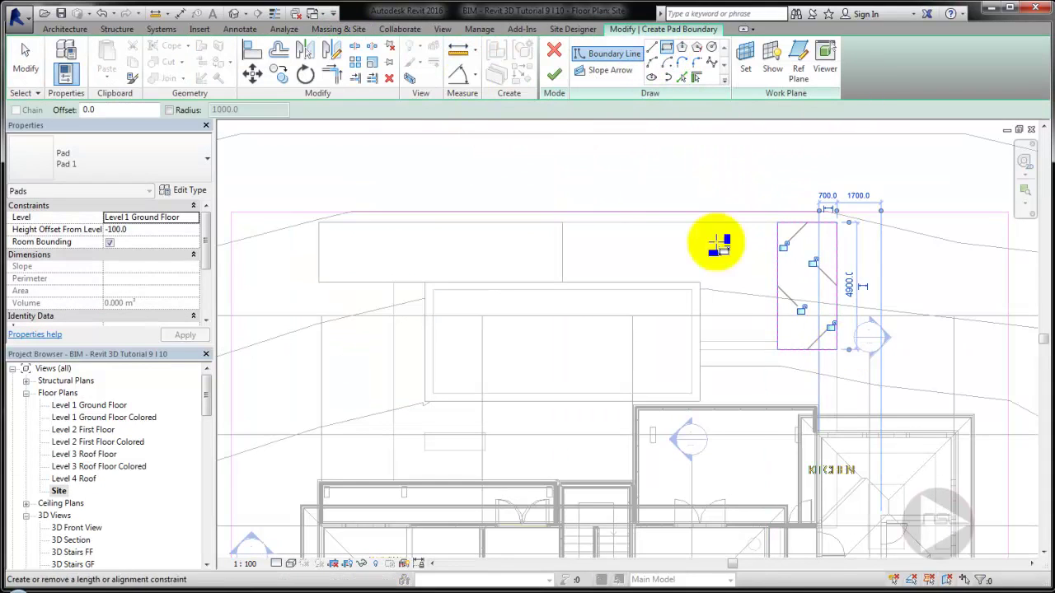
{"action": "left_click", "coordinate": [554, 75]}
Start a second building pad, trying Rectangle, Pick Lines and Line boundary modes.
{"action": "left_click", "coordinate": [338, 29]}
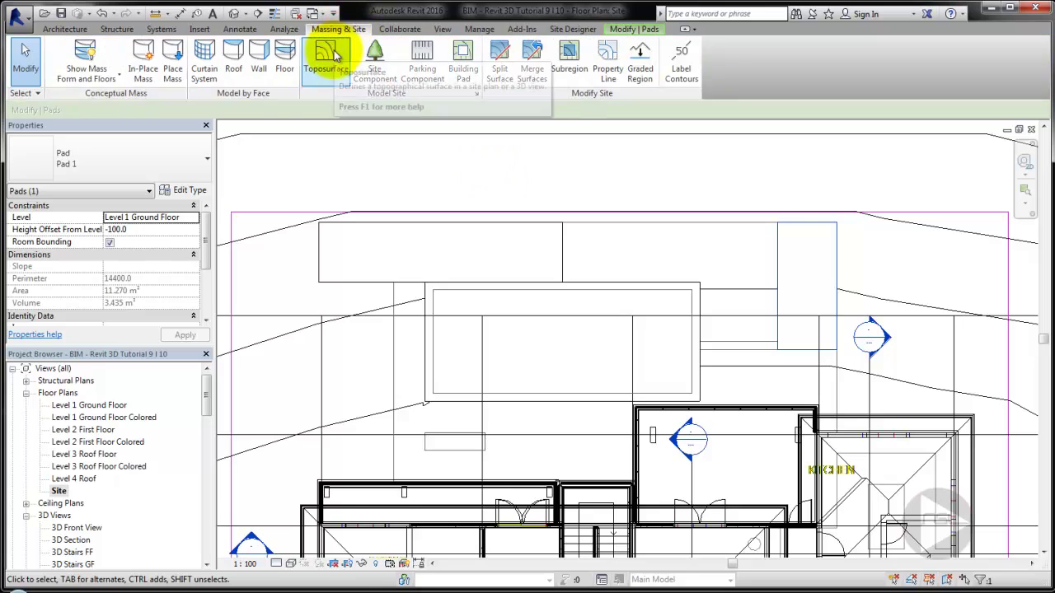
{"action": "left_click", "coordinate": [459, 70]}
{"action": "left_click", "coordinate": [666, 47]}
{"action": "left_click", "coordinate": [566, 219]}
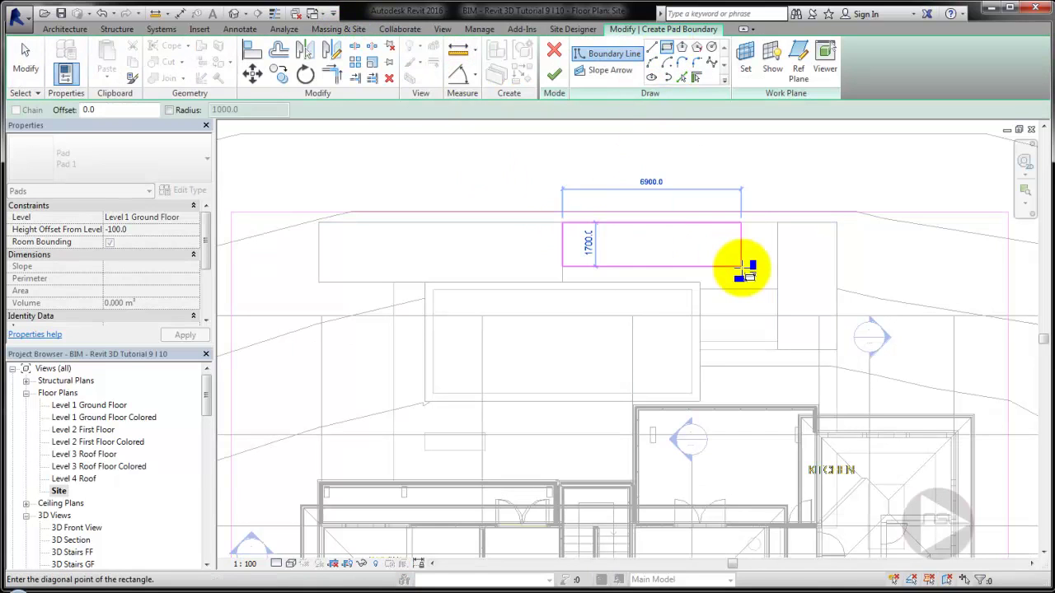
{"action": "left_click", "coordinate": [681, 76]}
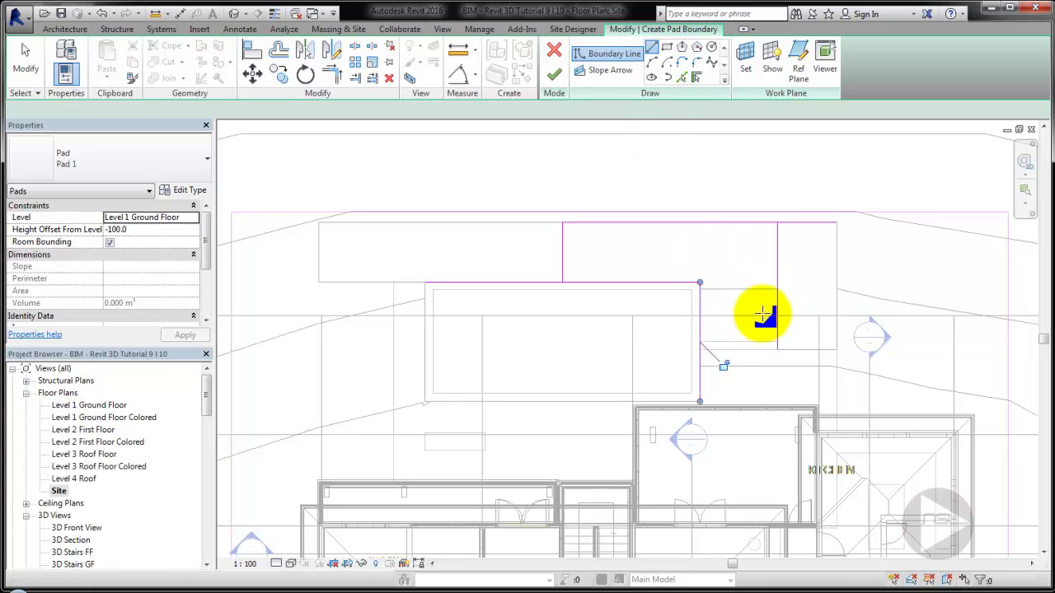
{"action": "key", "text": "l"}
{"action": "key", "text": "i"}
{"action": "scroll", "coordinate": [778, 288], "scroll_direction": "up", "scroll_amount": 3}
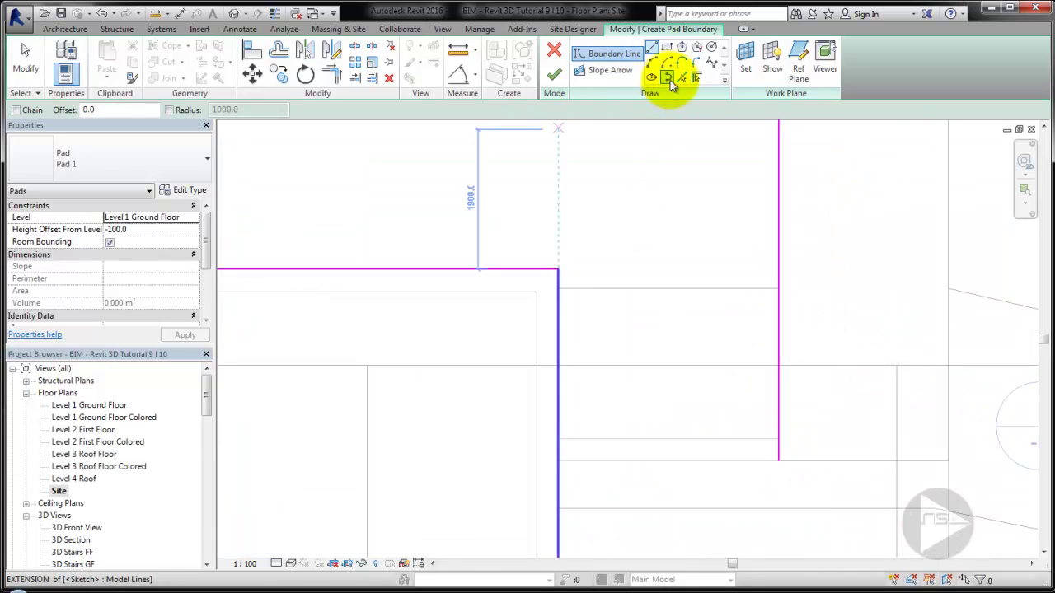
{"action": "left_click", "coordinate": [681, 76]}
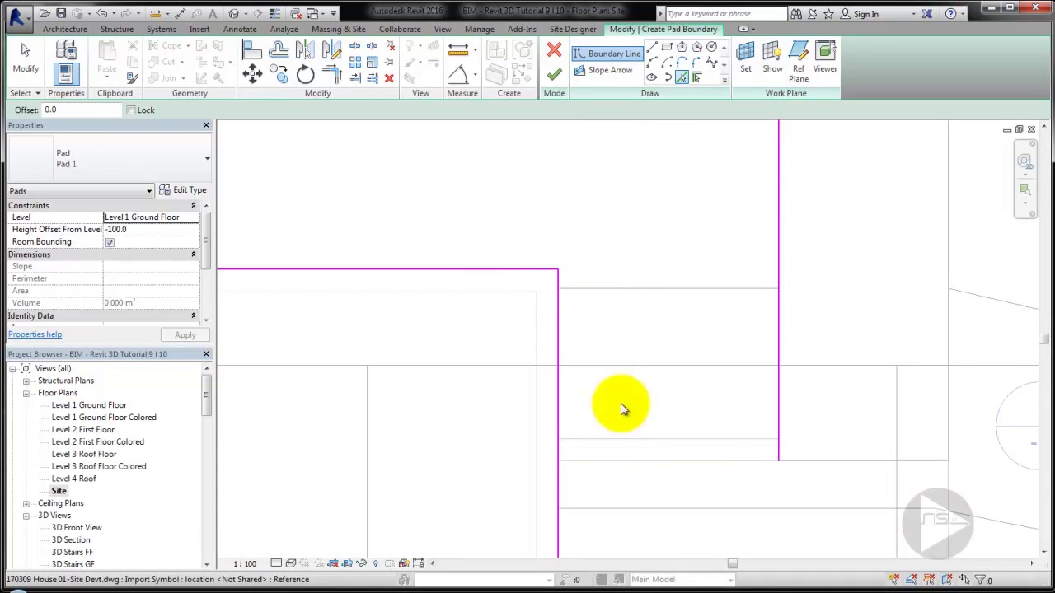
{"action": "left_click", "coordinate": [652, 47]}
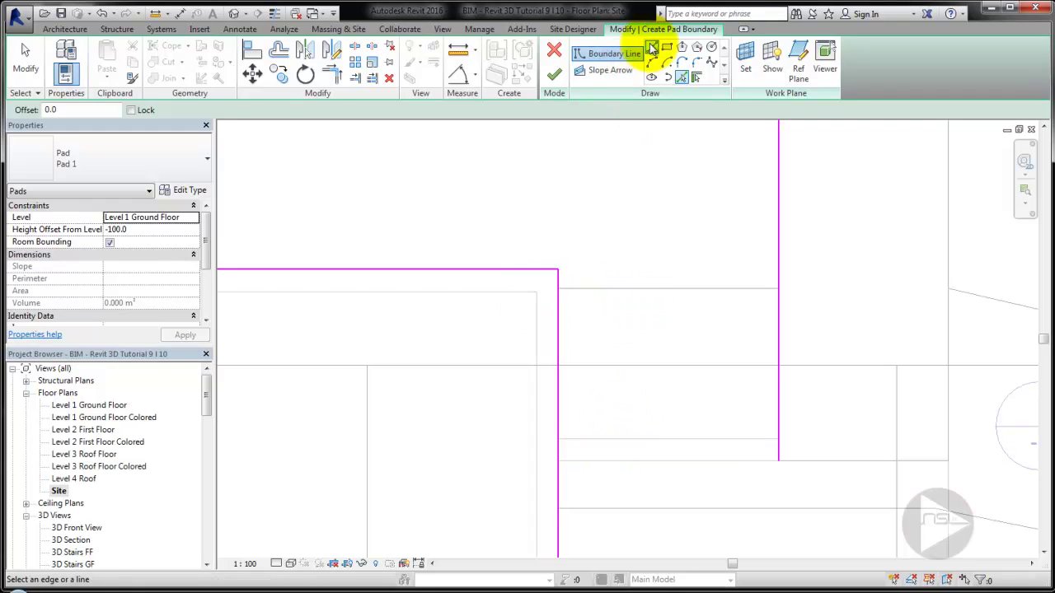
Draw a horizontal boundary line and trim it to the right vertical line's corner.
{"action": "left_click", "coordinate": [560, 288]}
{"action": "left_click", "coordinate": [777, 284]}
{"action": "key", "text": "t"}
{"action": "key", "text": "r"}
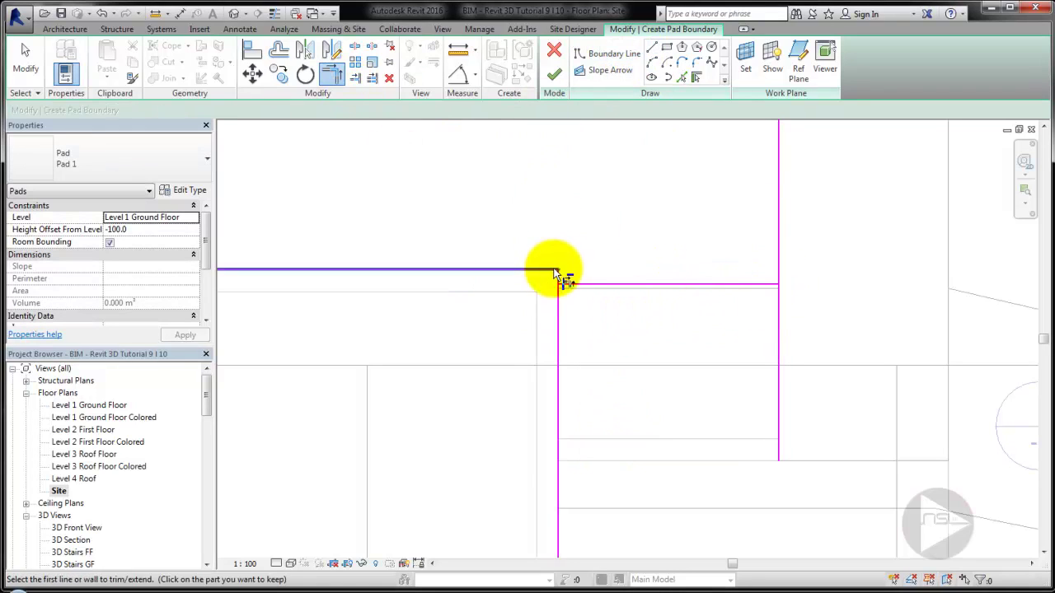
{"action": "left_click", "coordinate": [777, 280]}
{"action": "left_click", "coordinate": [253, 72]}
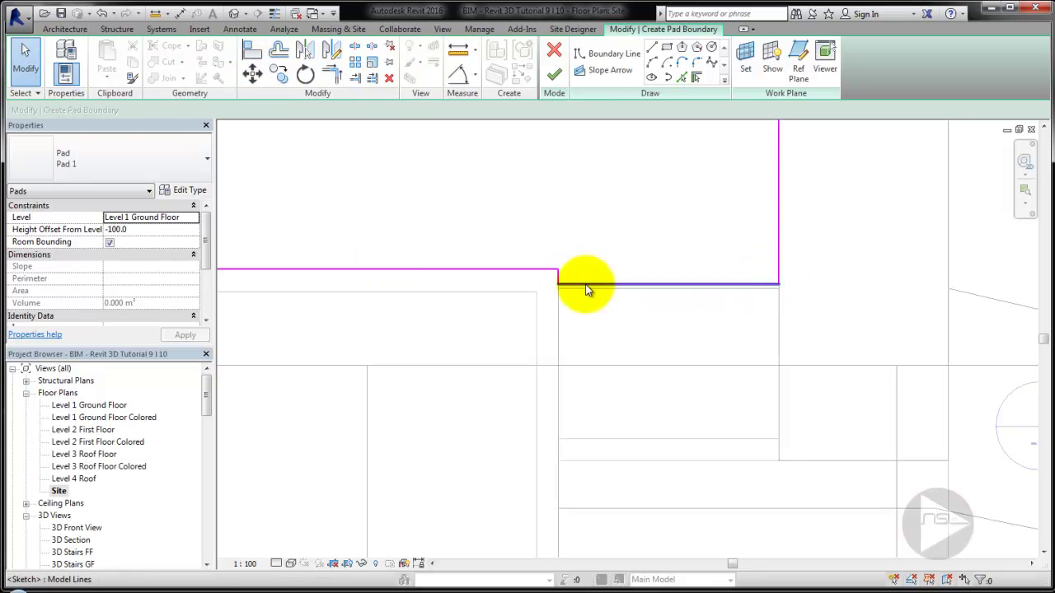
{"action": "left_click", "coordinate": [585, 289]}
Move the horizontal boundary line down 300 and trim the left line to close the corner.
{"action": "key", "text": "Return"}
{"action": "left_click", "coordinate": [559, 289]}
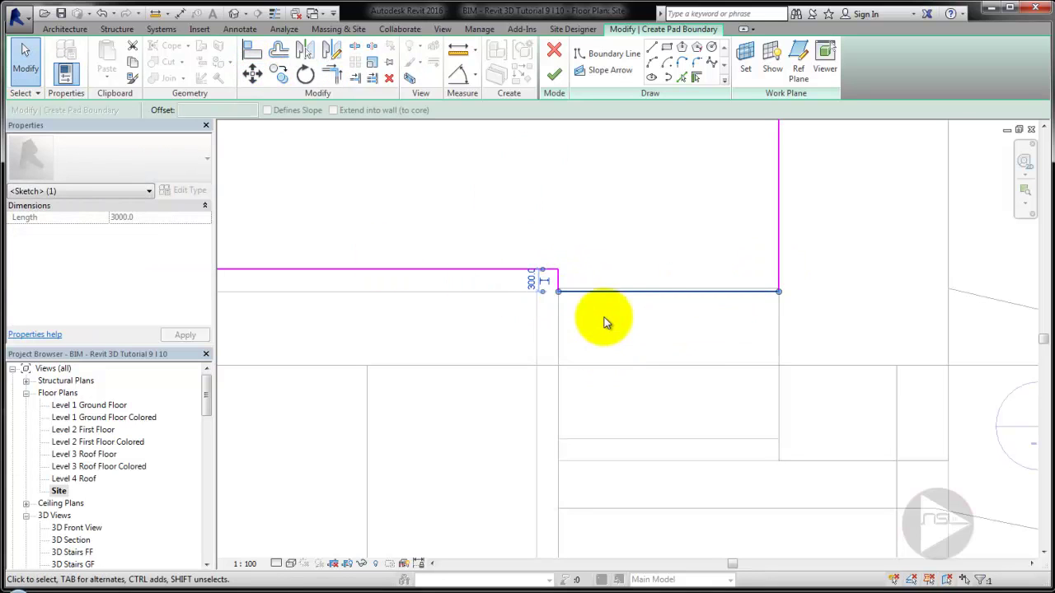
{"action": "left_click", "coordinate": [253, 73]}
{"action": "left_click", "coordinate": [620, 217]}
{"action": "left_click", "coordinate": [621, 205]}
{"action": "left_click", "coordinate": [523, 71]}
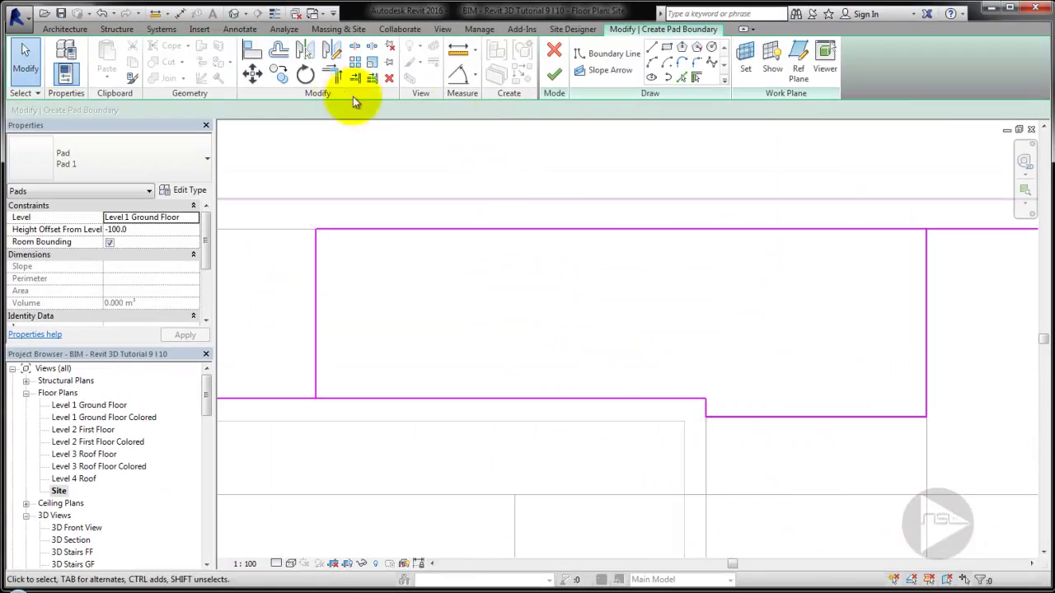
{"action": "left_click", "coordinate": [331, 74]}
{"action": "left_click", "coordinate": [824, 230]}
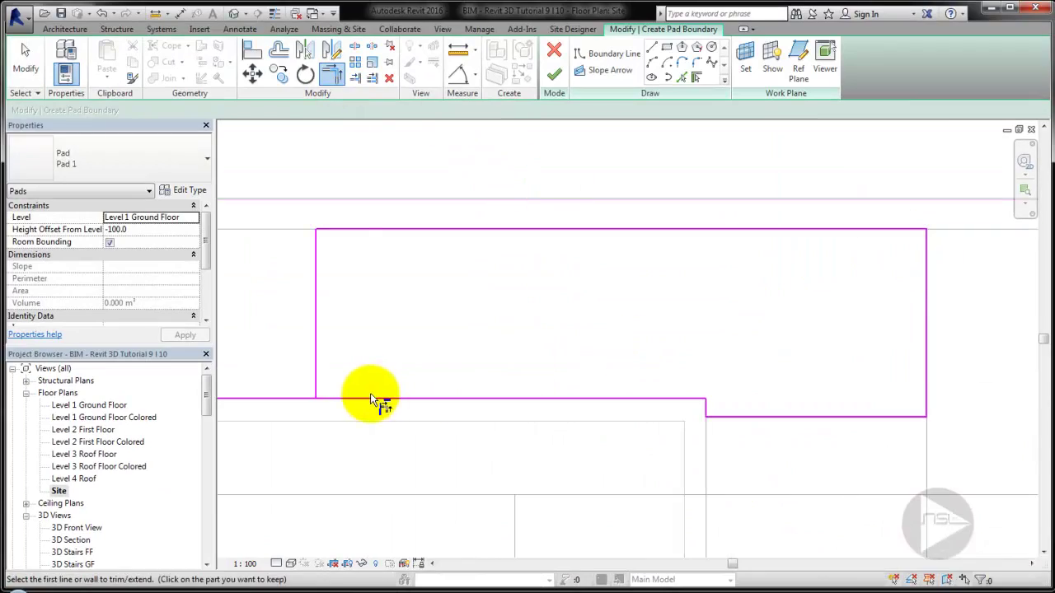
{"action": "left_click", "coordinate": [316, 373]}
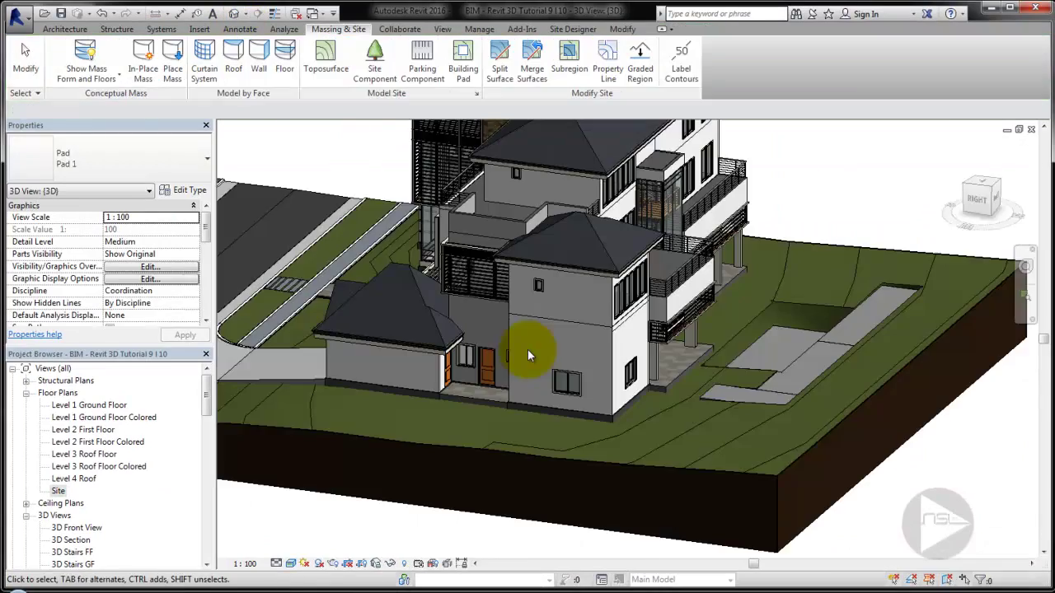
Lower the small pad to -150 height offset in 3D, then reopen the Site plan.
{"action": "middle_click_drag", "start_coordinate": [527, 349], "coordinate": [774, 455], "text": "shift"}
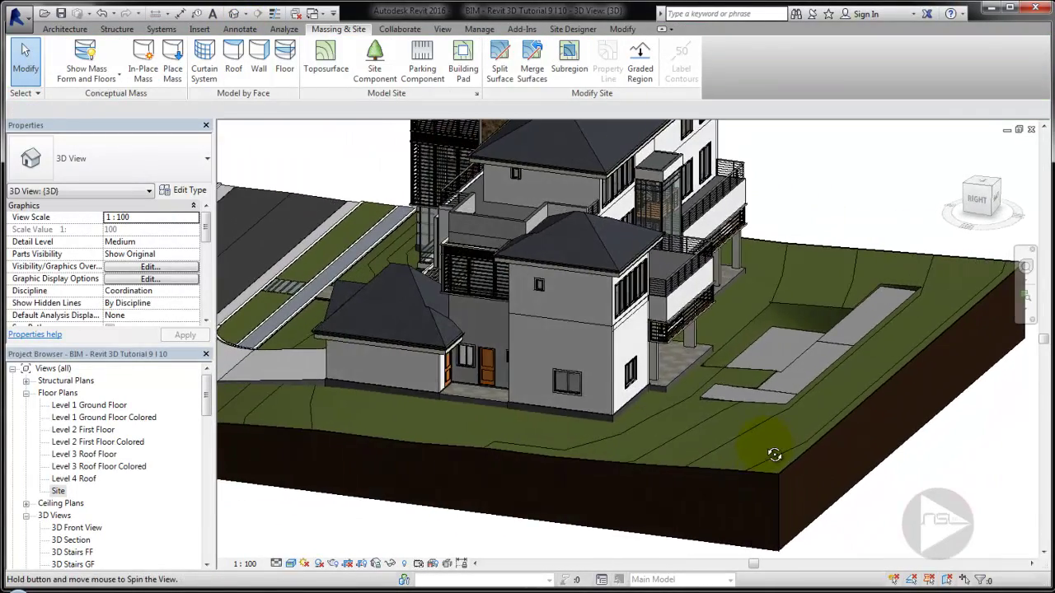
{"action": "scroll", "coordinate": [763, 444], "scroll_direction": "up", "scroll_amount": 3}
{"action": "scroll", "coordinate": [764, 444], "scroll_direction": "up", "scroll_amount": 2}
{"action": "left_click", "coordinate": [671, 363]}
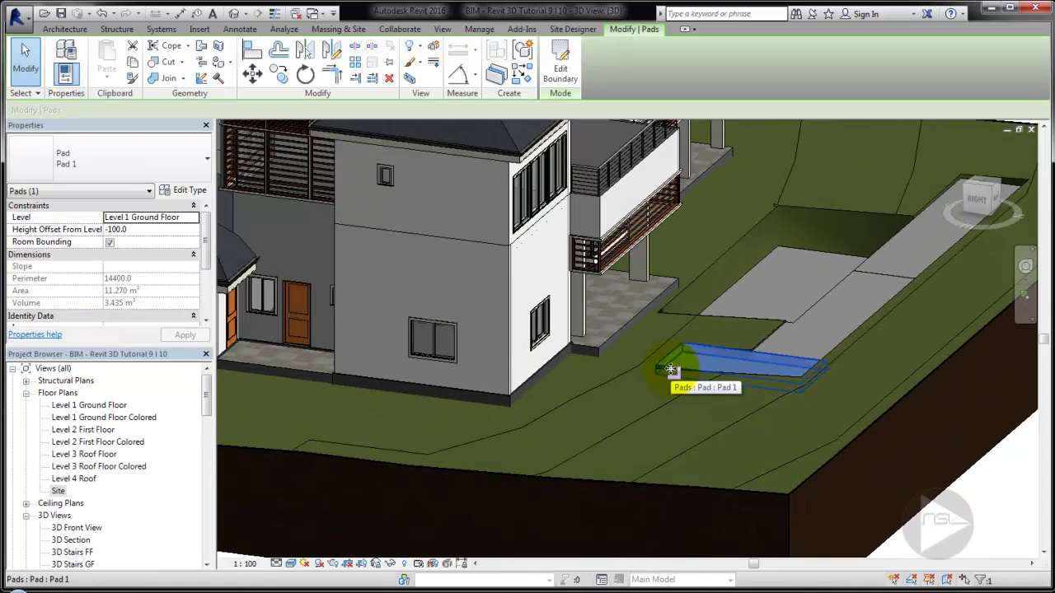
{"action": "type", "text": "5"}
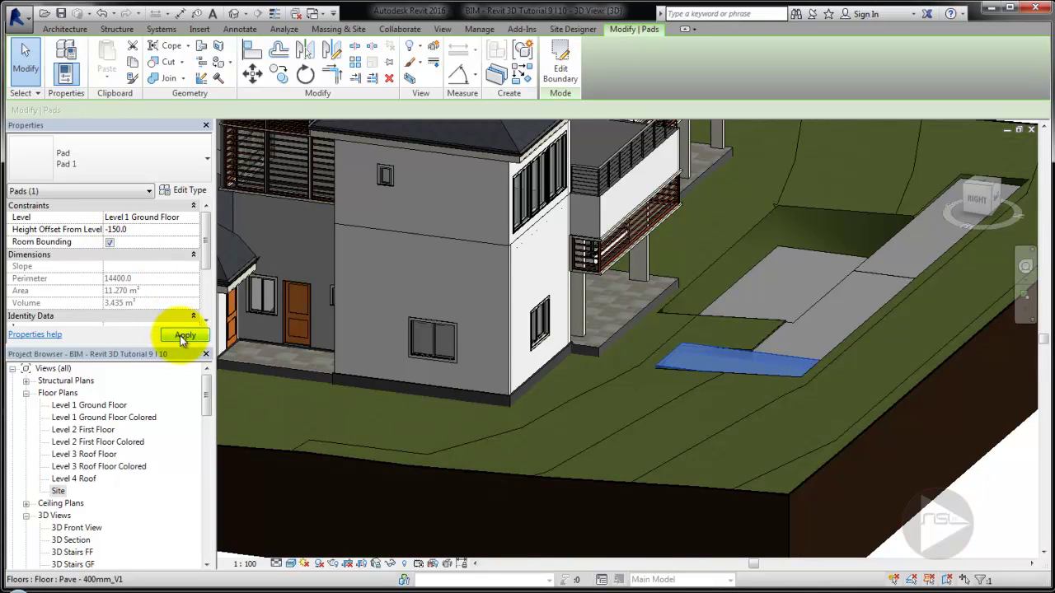
{"action": "left_click", "coordinate": [182, 337]}
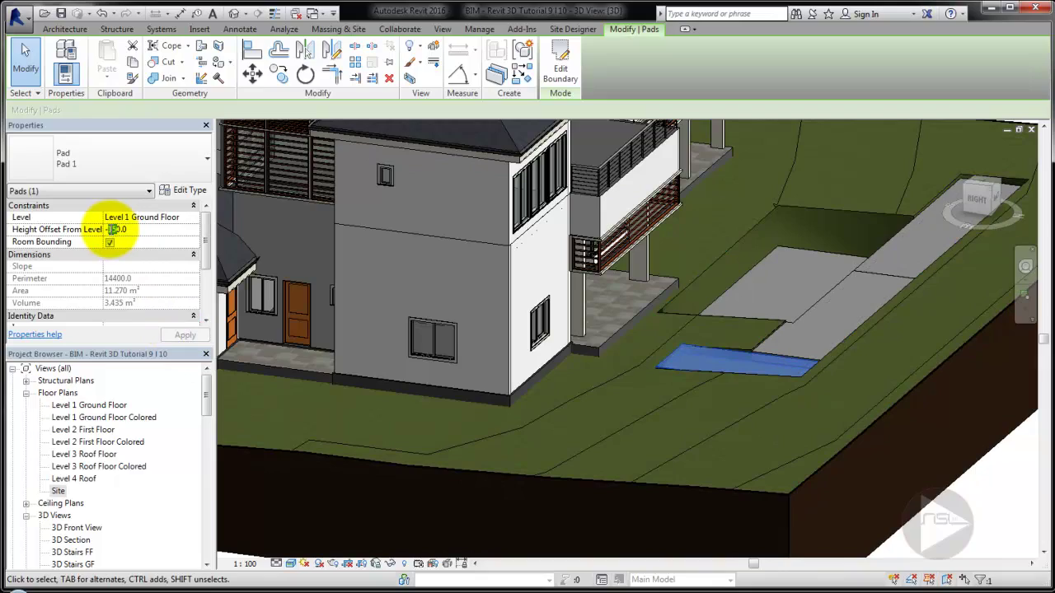
{"action": "type", "text": "-200"}
{"action": "left_click", "coordinate": [185, 335]}
{"action": "key", "text": "Escape"}
{"action": "mouse_move", "coordinate": [942, 483]}
{"action": "middle_mouse_down", "text": "shift"}
{"action": "mouse_move", "coordinate": [836, 418]}
{"action": "mouse_move", "coordinate": [748, 424]}
{"action": "mouse_move", "coordinate": [857, 415]}
{"action": "middle_mouse_up", "text": "shift"}
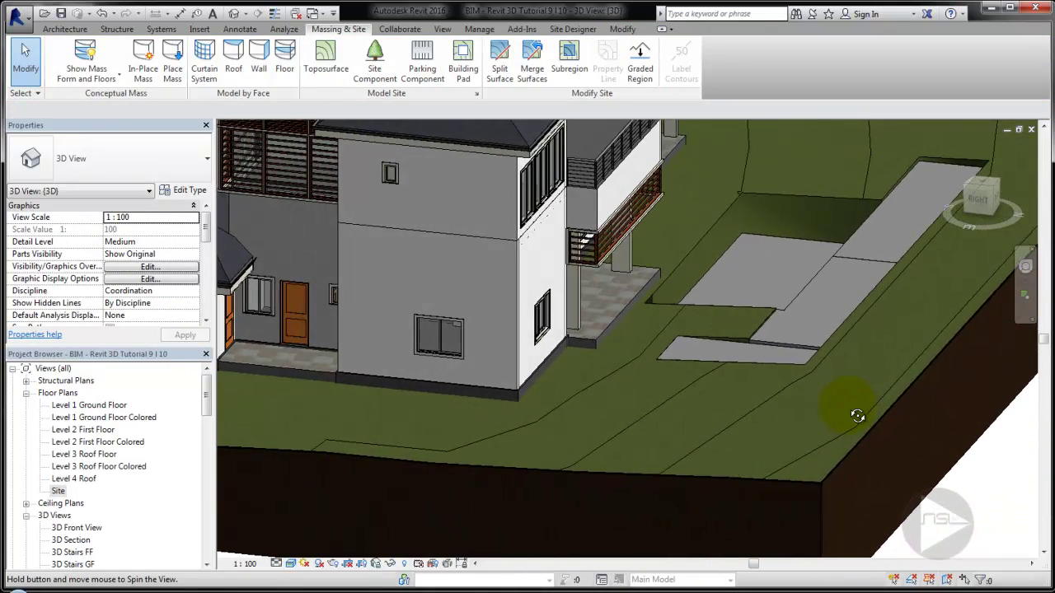
{"action": "double_click", "coordinate": [58, 491]}
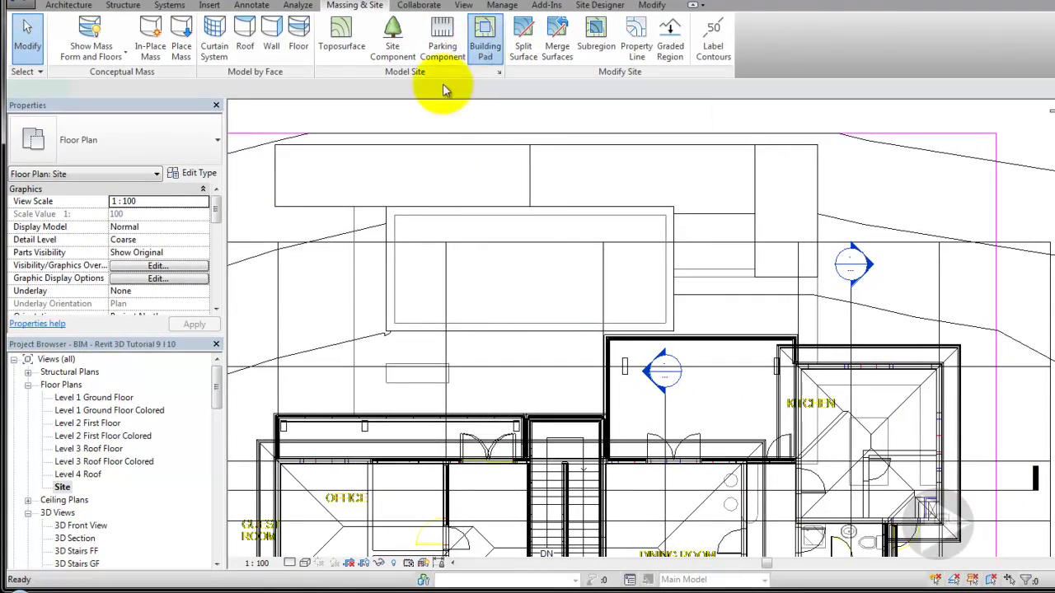
Start a new building pad at -450 height offset and pick a wall edge as boundary.
{"action": "left_click", "coordinate": [463, 62]}
{"action": "left_click", "coordinate": [145, 216]}
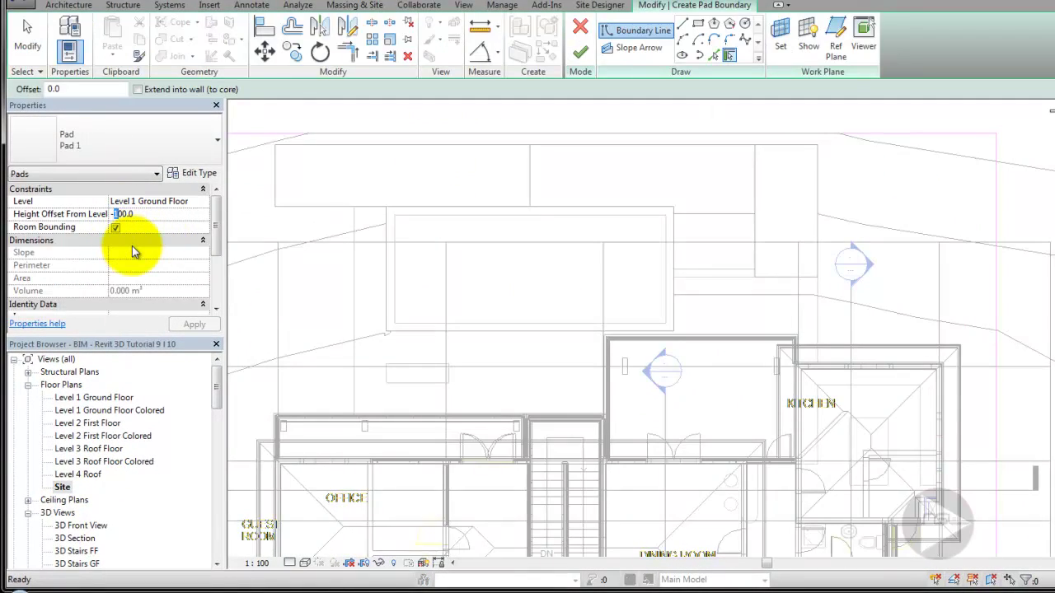
{"action": "type", "text": "-450"}
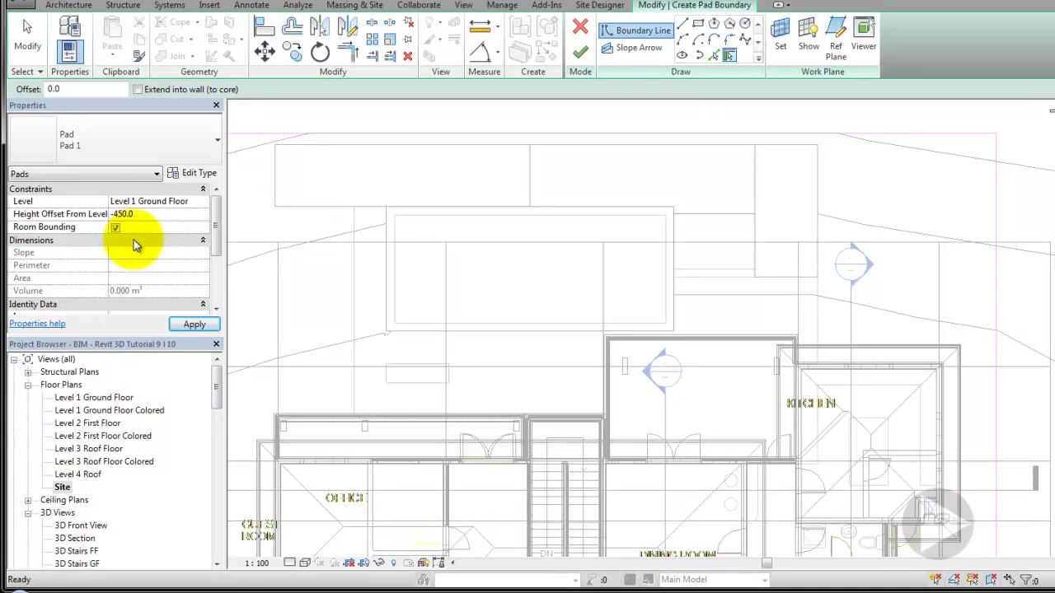
{"action": "left_click", "coordinate": [188, 326]}
{"action": "left_click", "coordinate": [713, 55]}
{"action": "left_click", "coordinate": [355, 262]}
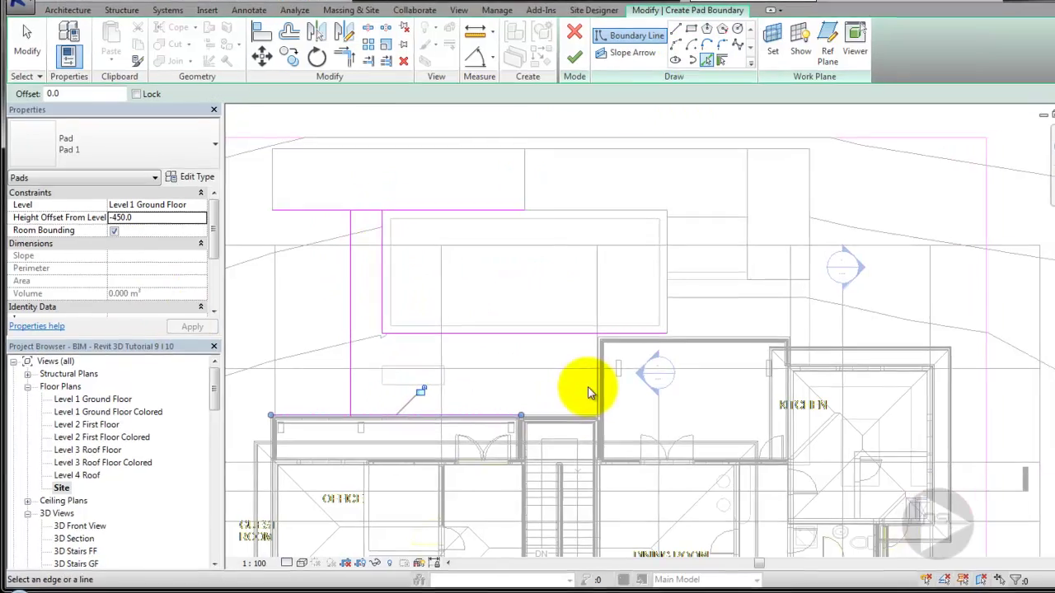
Pick the remaining wall, room and top edges as the pad boundary.
{"action": "scroll", "coordinate": [589, 388], "scroll_direction": "up", "scroll_amount": 4}
{"action": "scroll", "coordinate": [523, 288], "scroll_direction": "up", "scroll_amount": 2}
{"action": "left_click", "coordinate": [528, 285]}
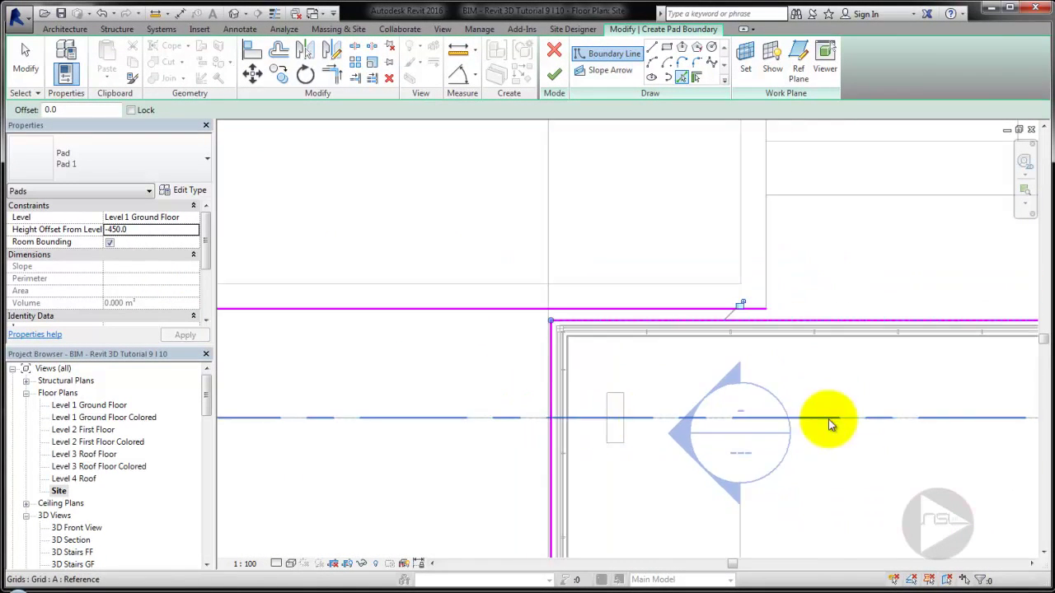
{"action": "middle_click_drag", "start_coordinate": [828, 423], "coordinate": [716, 378]}
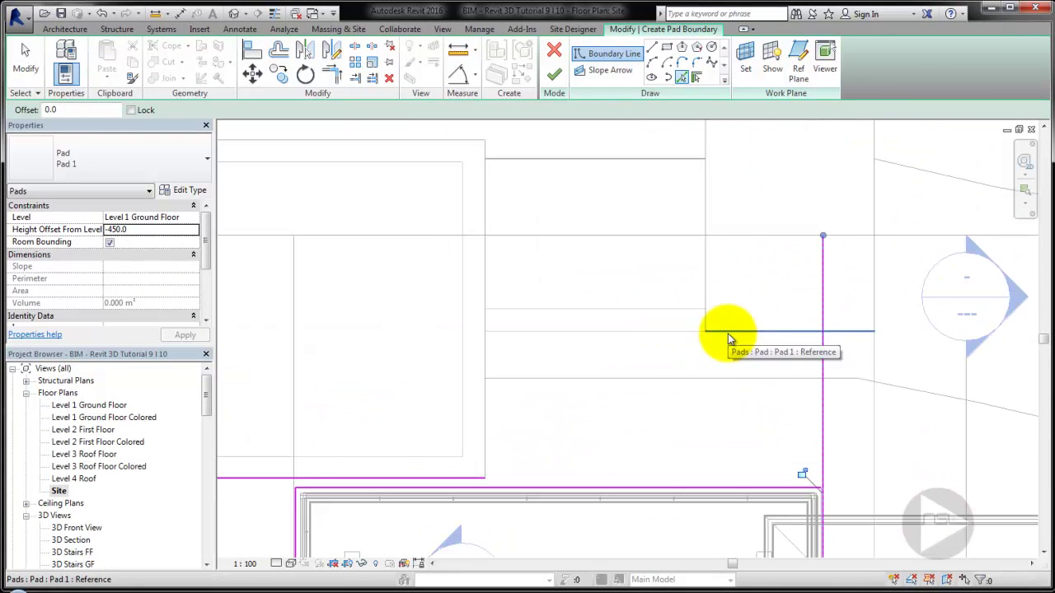
{"action": "left_click", "coordinate": [728, 331]}
{"action": "left_click", "coordinate": [706, 288]}
{"action": "left_click", "coordinate": [593, 158]}
Trim the top, right and lower-right boundary corners of the pad.
{"action": "key", "text": "t"}
{"action": "key", "text": "r"}
{"action": "left_click", "coordinate": [485, 177]}
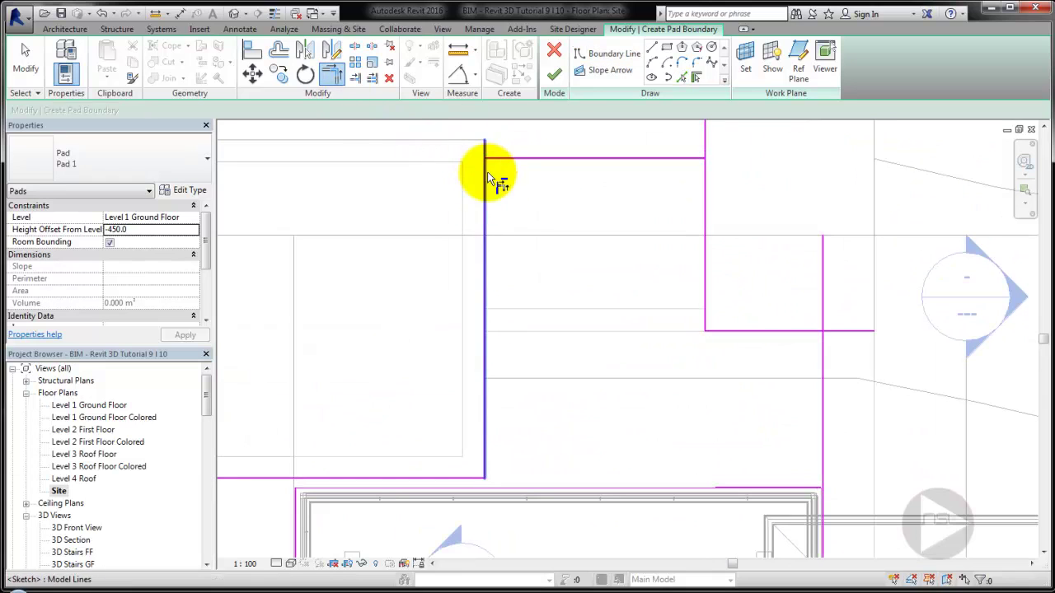
{"action": "left_click", "coordinate": [626, 158]}
{"action": "left_click", "coordinate": [705, 231]}
{"action": "left_click", "coordinate": [791, 331]}
{"action": "left_click", "coordinate": [816, 412]}
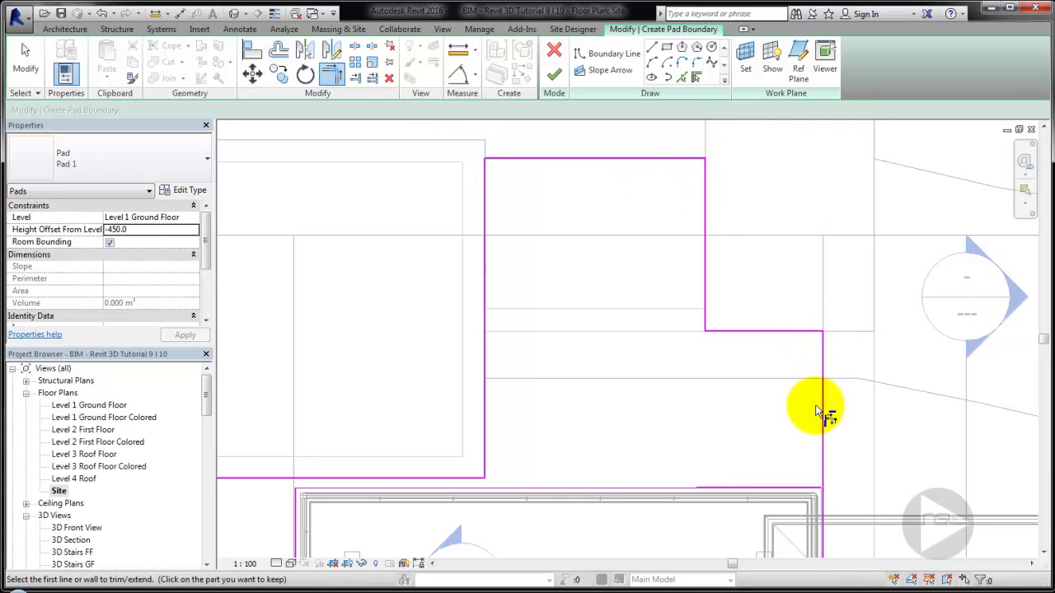
{"action": "left_click", "coordinate": [778, 490]}
Trim the lower-left and top-left boundary corners to close the L-shape.
{"action": "middle_click_drag", "start_coordinate": [495, 370], "coordinate": [607, 401]}
{"action": "scroll", "coordinate": [668, 387], "scroll_direction": "down", "scroll_amount": 2}
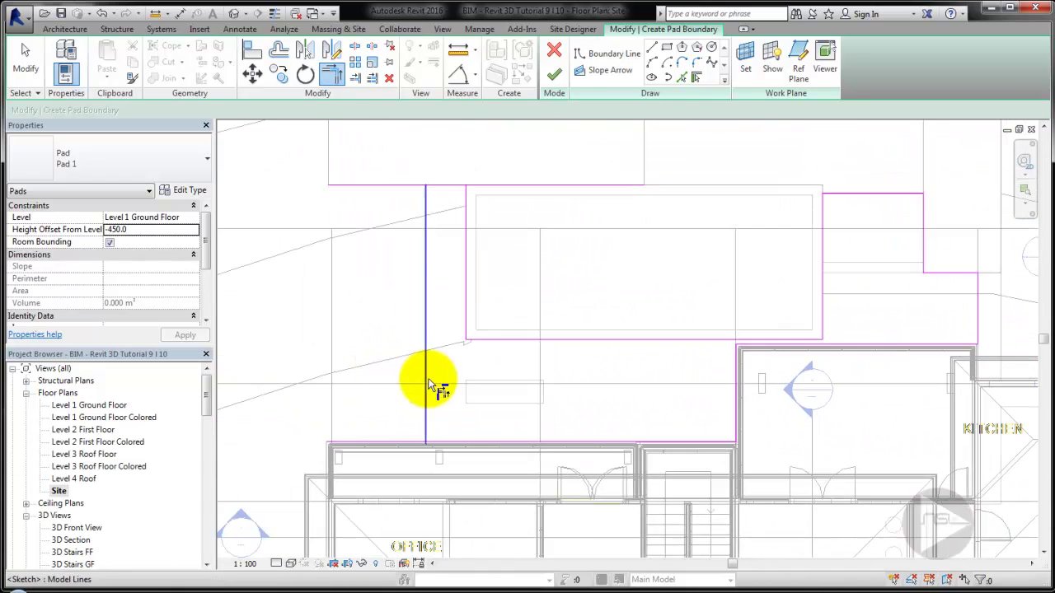
{"action": "left_click", "coordinate": [441, 445]}
{"action": "scroll", "coordinate": [434, 412], "scroll_direction": "down", "scroll_amount": 2}
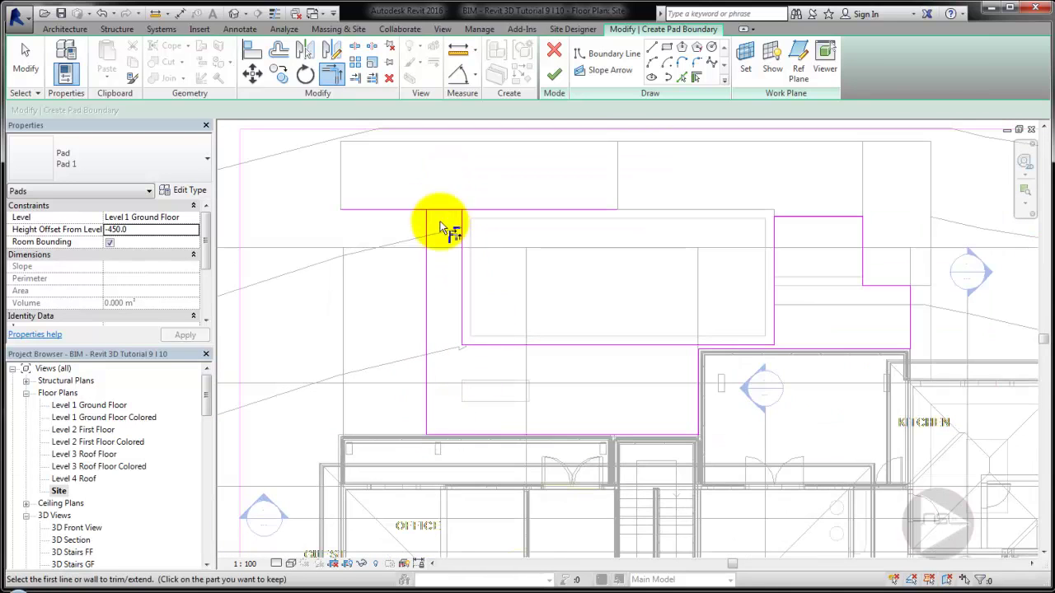
{"action": "left_click", "coordinate": [441, 213]}
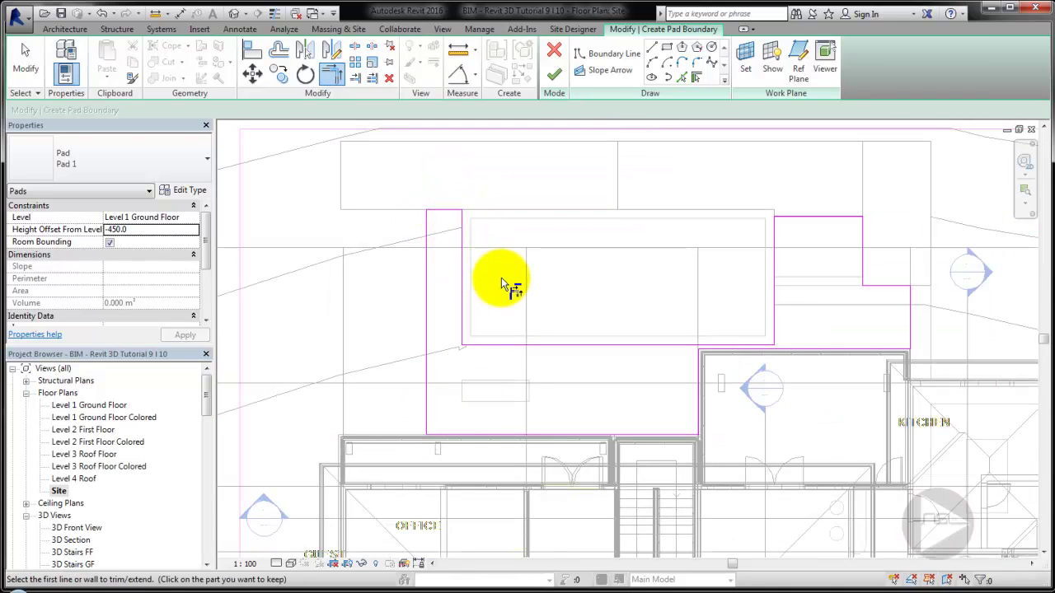
{"action": "middle_click_drag", "start_coordinate": [506, 283], "coordinate": [600, 311]}
Finish the L-shaped pad, inspect it in 3D, and return to the Site plan.
{"action": "left_click", "coordinate": [557, 76]}
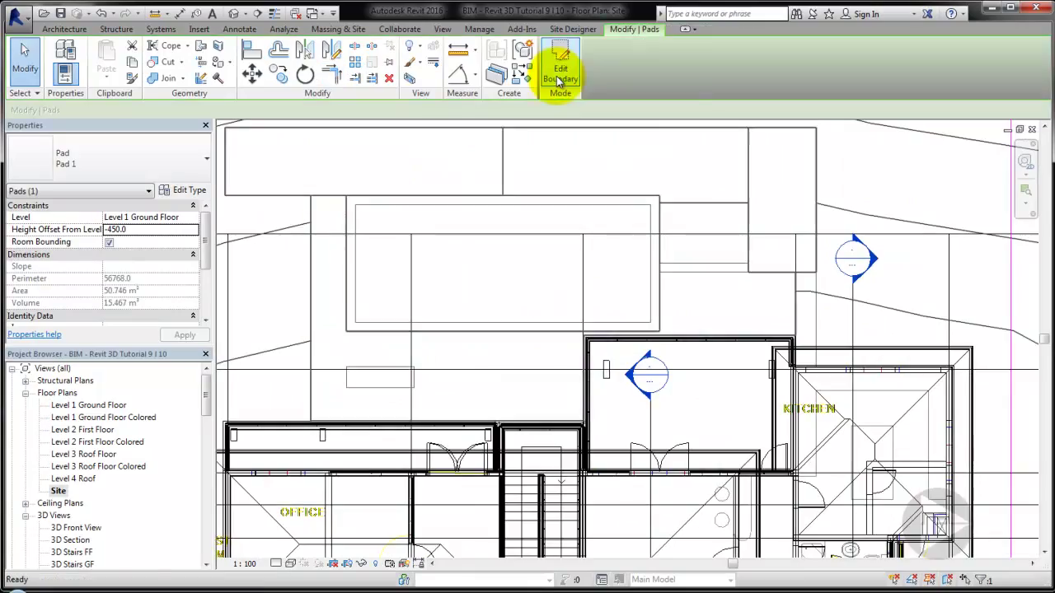
{"action": "left_click", "coordinate": [234, 14]}
{"action": "scroll", "coordinate": [659, 367], "scroll_direction": "up", "scroll_amount": 3}
{"action": "scroll", "coordinate": [725, 371], "scroll_direction": "up", "scroll_amount": 3}
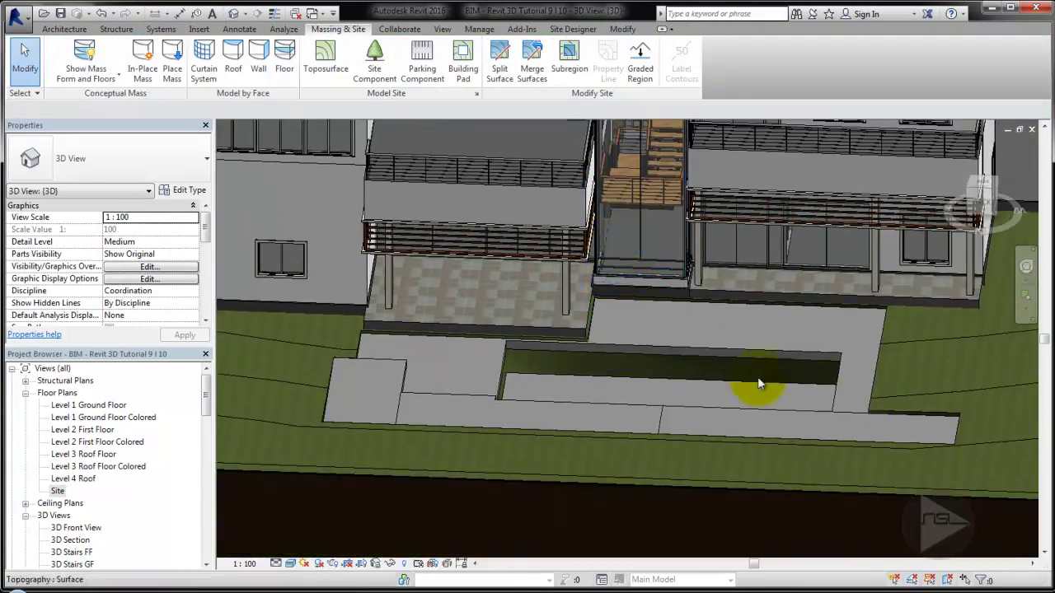
{"action": "mouse_move", "coordinate": [759, 381]}
{"action": "middle_mouse_down", "text": "shift"}
{"action": "mouse_move", "coordinate": [666, 411]}
{"action": "mouse_move", "coordinate": [692, 420]}
{"action": "middle_mouse_up", "text": "shift"}
{"action": "scroll", "coordinate": [692, 421], "scroll_direction": "up", "scroll_amount": 3}
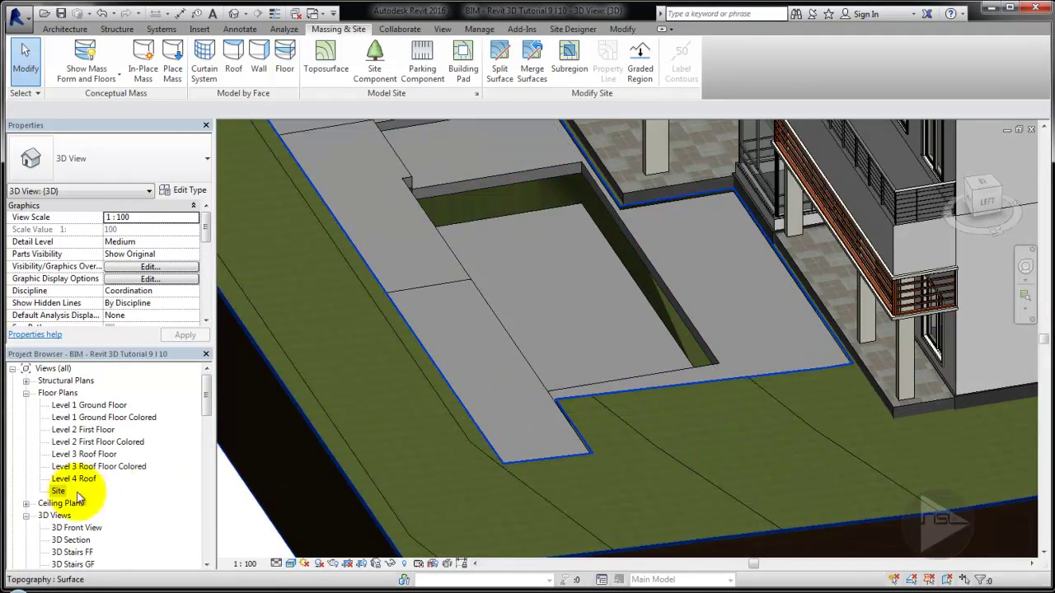
{"action": "double_click", "coordinate": [58, 491]}
{"action": "scroll", "coordinate": [447, 322], "scroll_direction": "up", "scroll_amount": 4}
Create wall type Generic - 300mm SwPl by duplicating Generic - 300mm.
{"action": "left_click", "coordinate": [64, 29]}
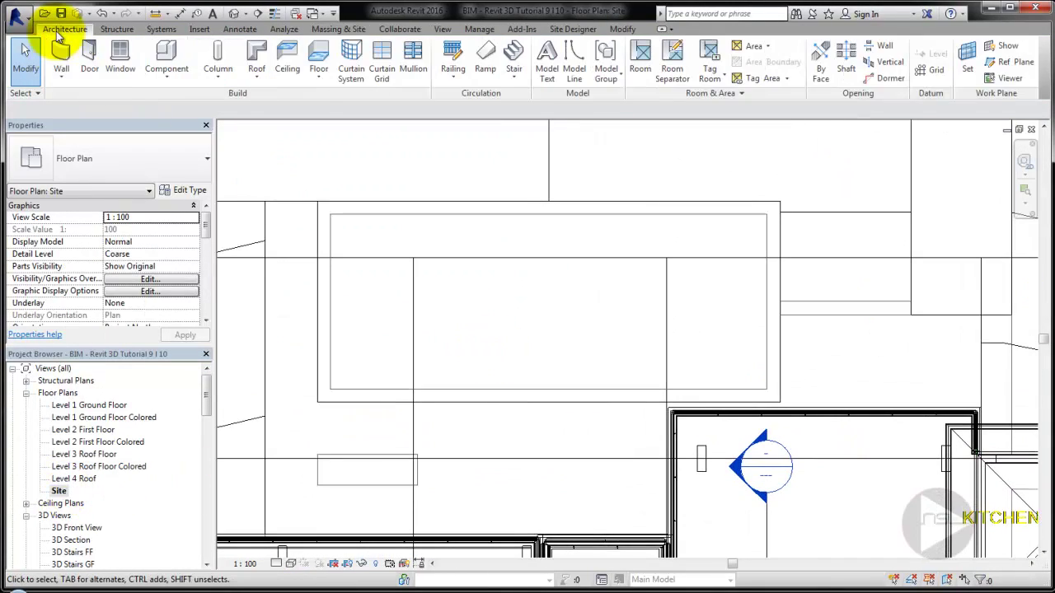
{"action": "left_click", "coordinate": [61, 58]}
{"action": "left_click", "coordinate": [207, 158]}
{"action": "left_click_drag", "start_coordinate": [207, 306], "coordinate": [206, 283]}
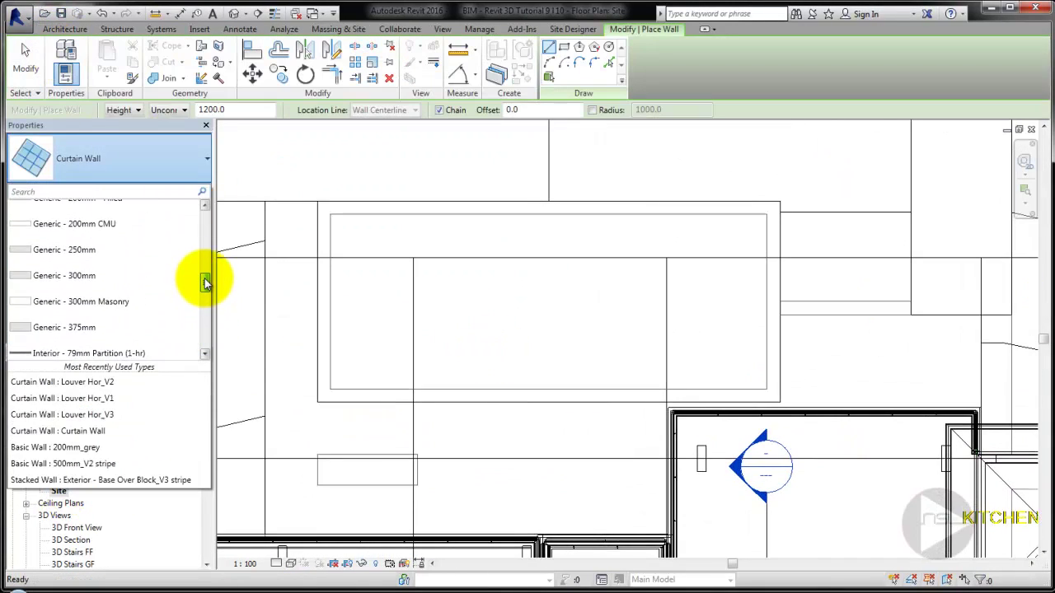
{"action": "left_click", "coordinate": [64, 276]}
{"action": "left_click", "coordinate": [165, 195]}
{"action": "left_click", "coordinate": [800, 105]}
{"action": "type", "text": "Generic - 300mm SwPl"}
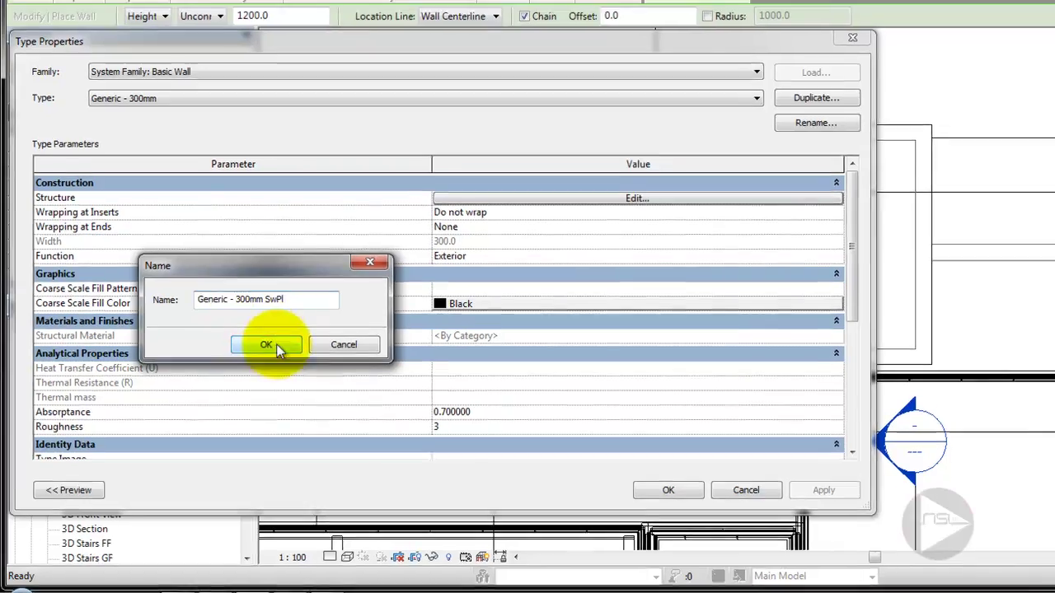
{"action": "left_click", "coordinate": [275, 342]}
{"action": "left_click", "coordinate": [556, 510]}
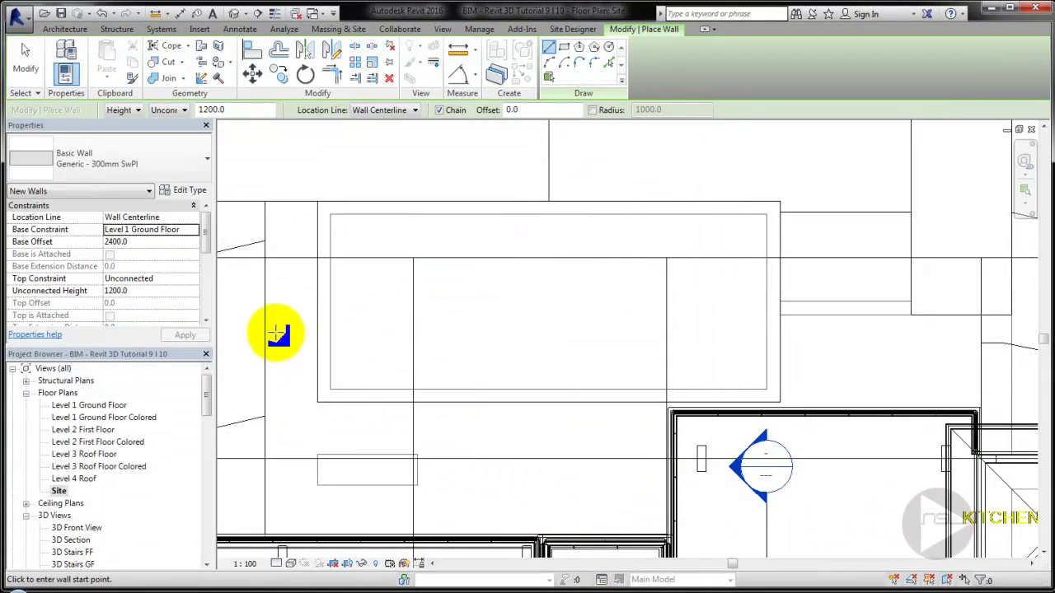
Set wall base offset -1600, height 1600, and location line Finish Face: Interior.
{"action": "left_click", "coordinate": [149, 241]}
{"action": "type", "text": "1600"}
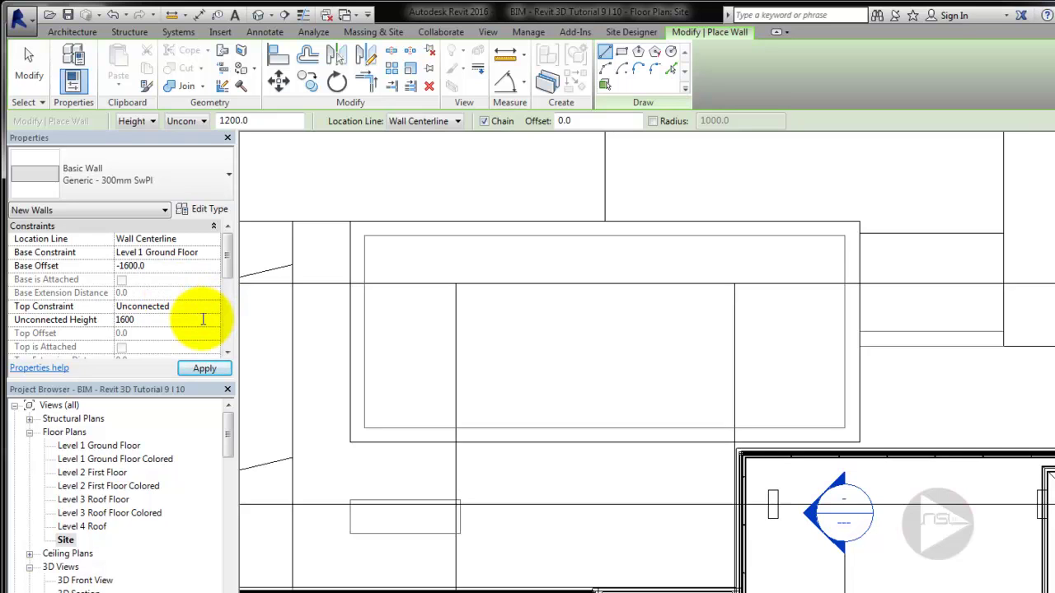
{"action": "left_click", "coordinate": [210, 369]}
{"action": "left_click", "coordinate": [454, 122]}
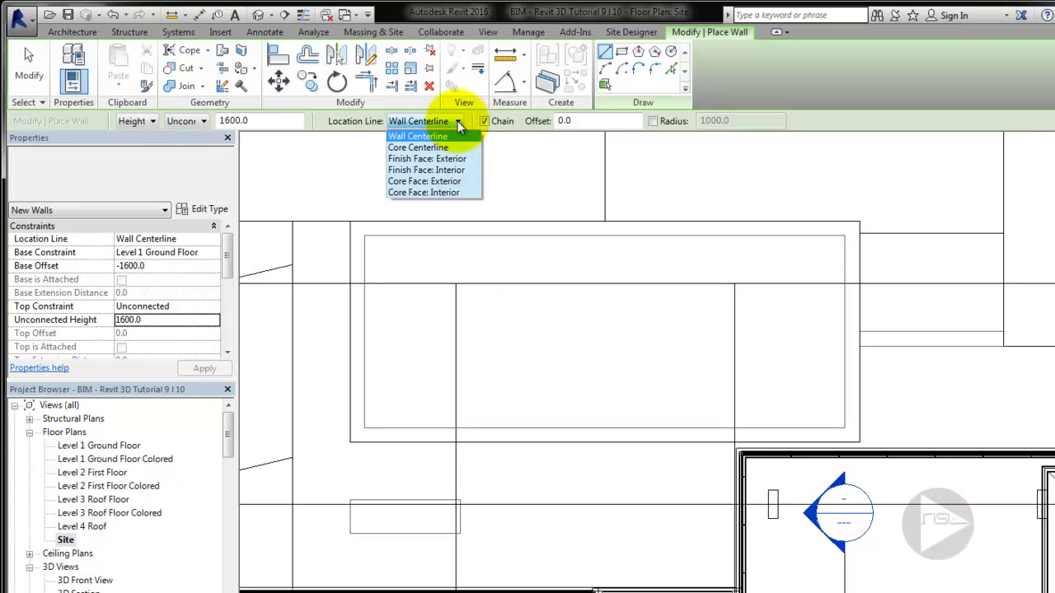
{"action": "left_click", "coordinate": [456, 167]}
Draw the four pool walls as a closed rectangle.
{"action": "left_click", "coordinate": [368, 239]}
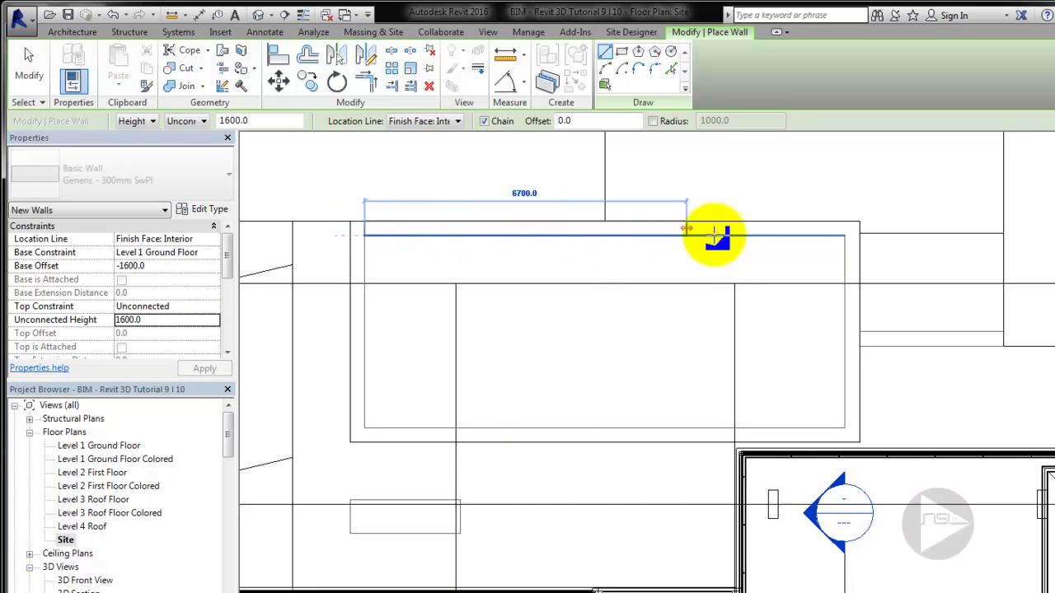
{"action": "left_click", "coordinate": [844, 237]}
{"action": "left_click", "coordinate": [846, 428]}
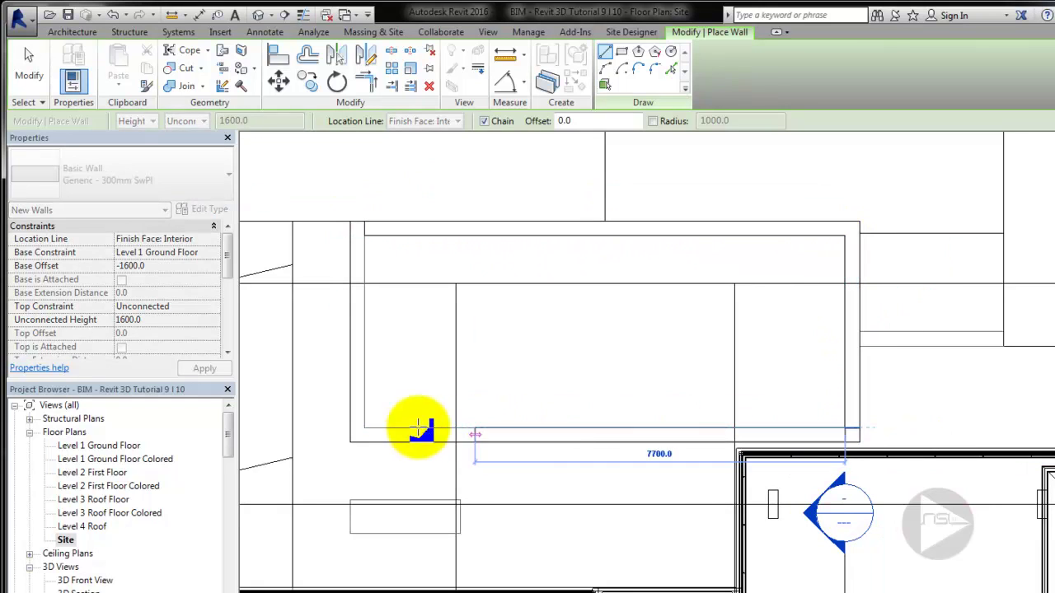
{"action": "left_click", "coordinate": [365, 428]}
{"action": "left_click", "coordinate": [365, 238]}
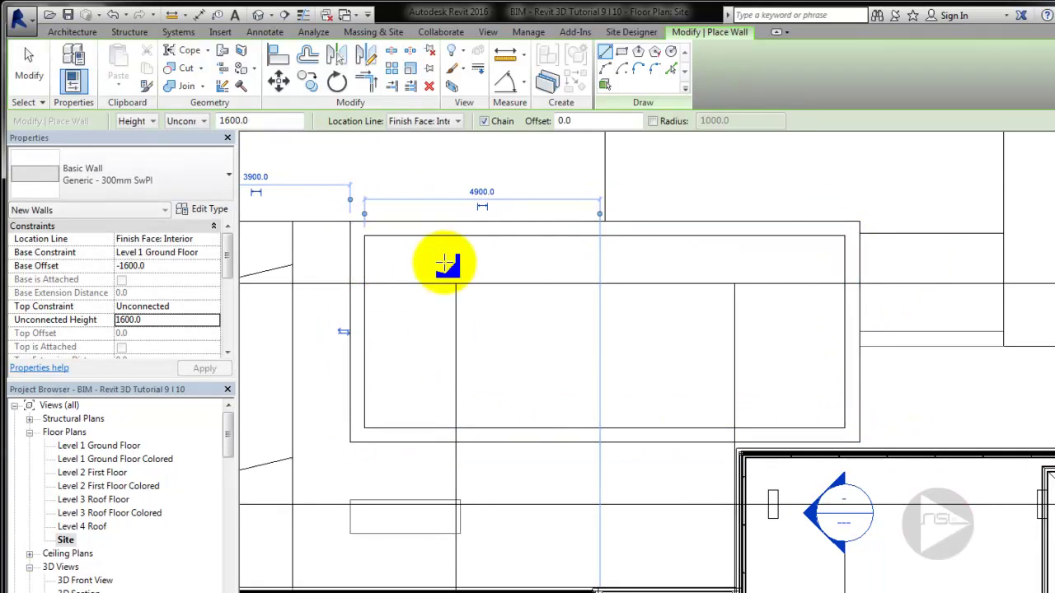
{"action": "left_click", "coordinate": [29, 62]}
Create floor type Pool - 400mm_V1 by duplicating the current floor type.
{"action": "left_click", "coordinate": [352, 74]}
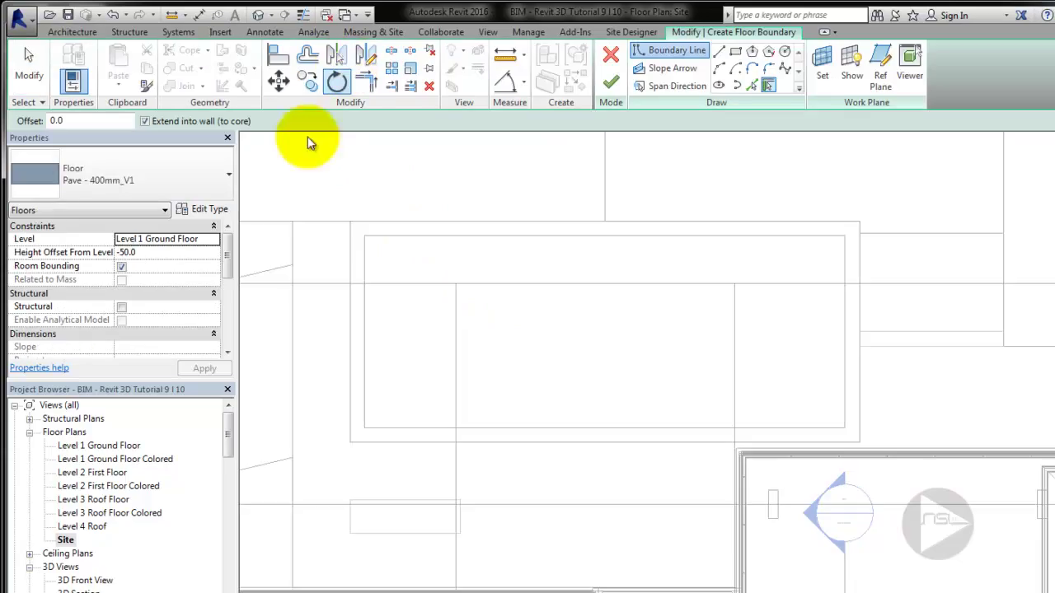
{"action": "left_click", "coordinate": [222, 230]}
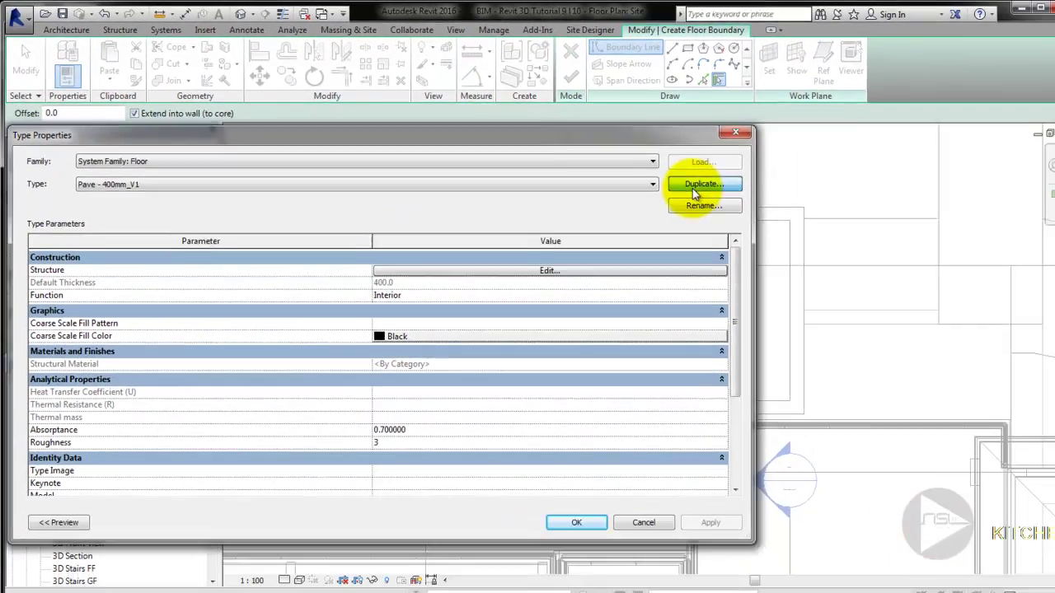
{"action": "left_click", "coordinate": [689, 179]}
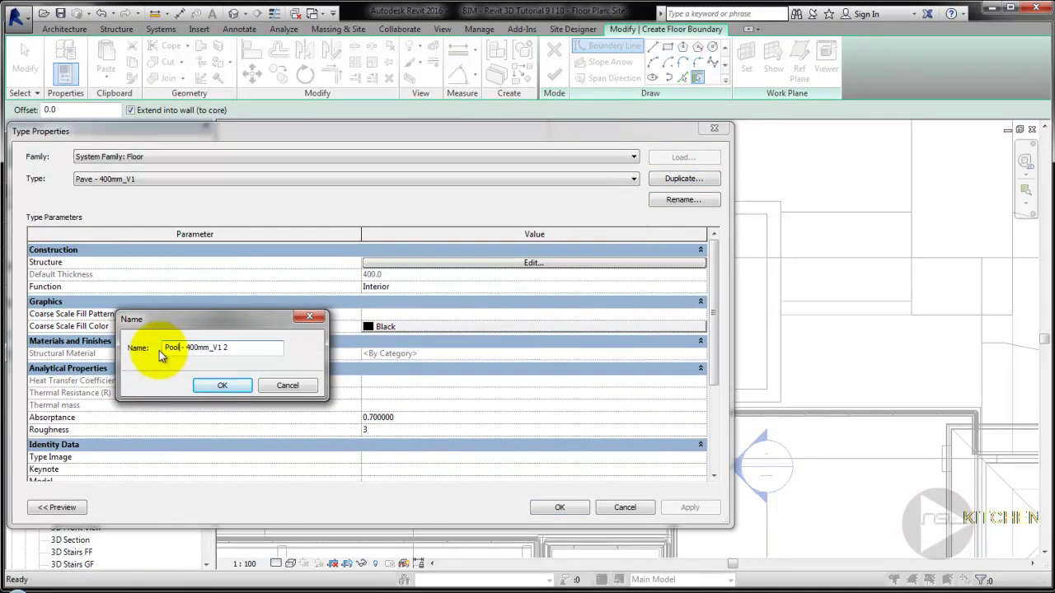
{"action": "left_click", "coordinate": [223, 385]}
{"action": "left_click", "coordinate": [559, 507]}
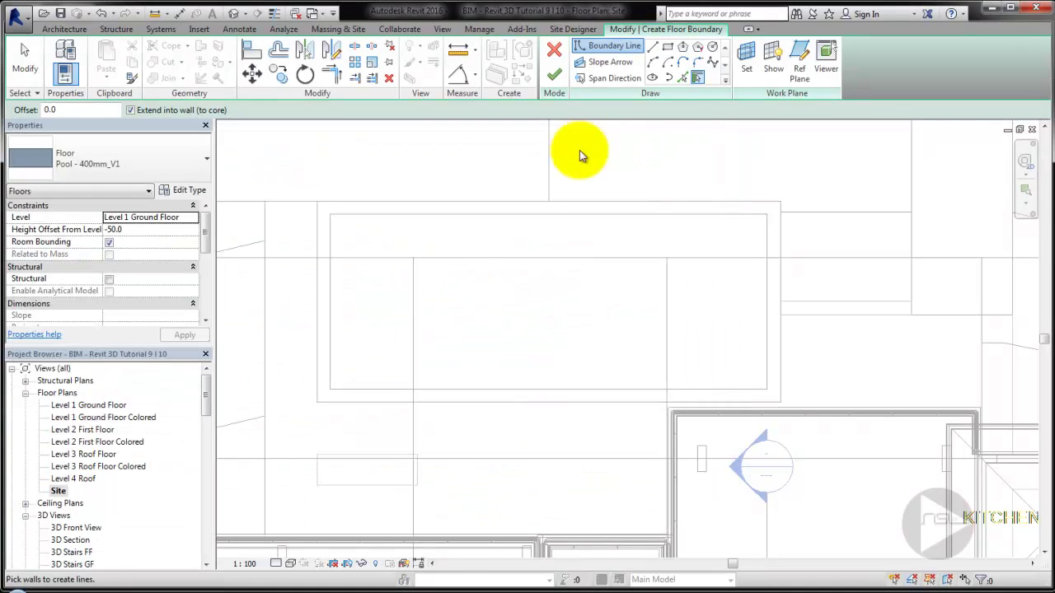
Sketch a rectangular pool floor boundary at -1600 height offset and finish it.
{"action": "left_click", "coordinate": [668, 46]}
{"action": "left_click", "coordinate": [318, 202]}
{"action": "left_click", "coordinate": [773, 388]}
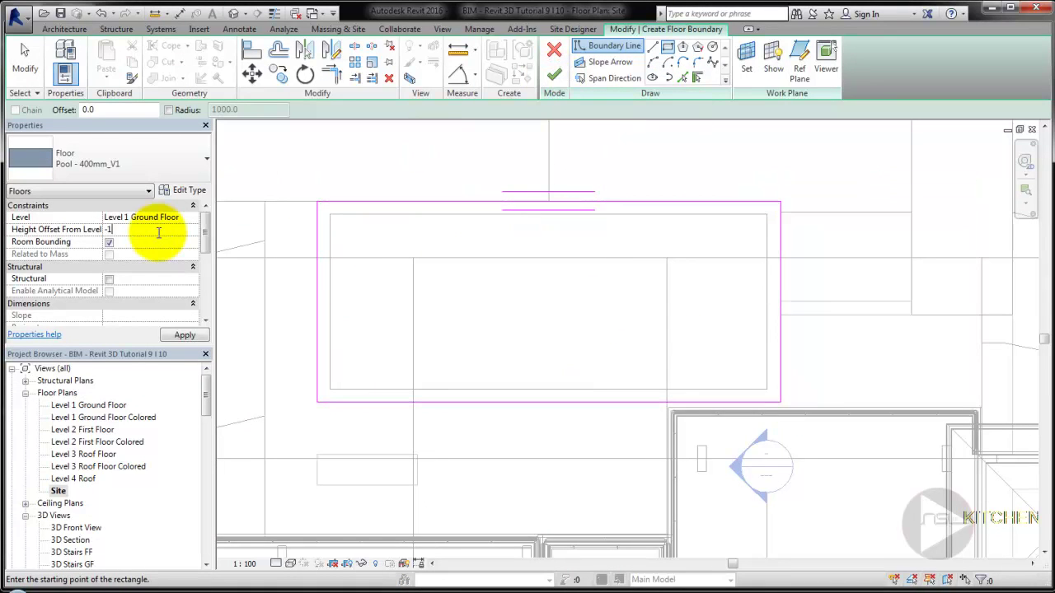
{"action": "left_click", "coordinate": [184, 336]}
{"action": "left_click", "coordinate": [554, 74]}
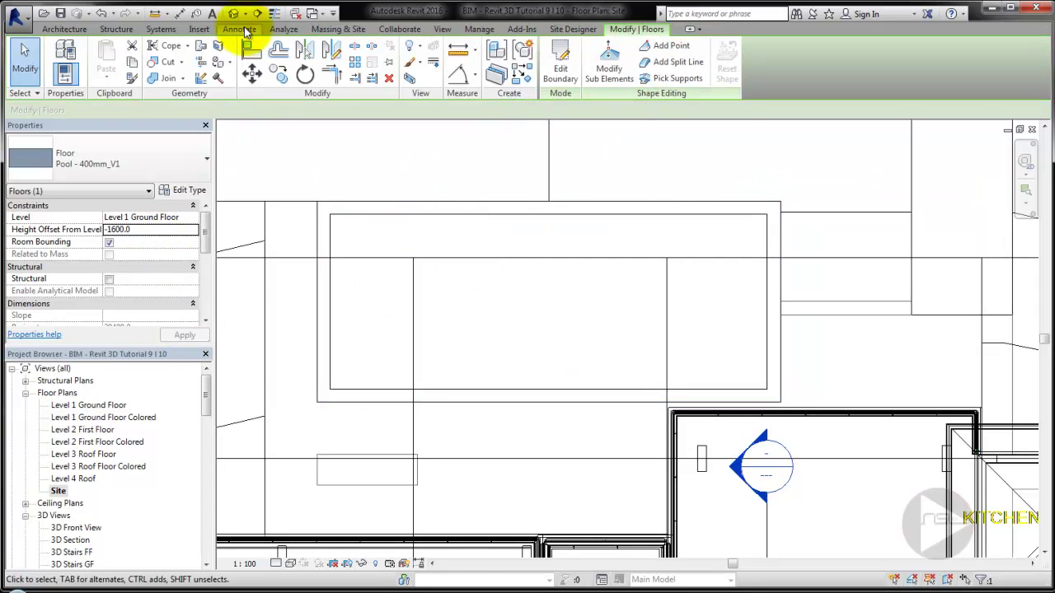
Switch to the 3D view and orbit to look at the pool.
{"action": "left_click", "coordinate": [235, 13]}
{"action": "scroll", "coordinate": [502, 263], "scroll_direction": "down", "scroll_amount": 3}
{"action": "middle_click_drag", "start_coordinate": [640, 419], "coordinate": [685, 403], "text": "shift"}
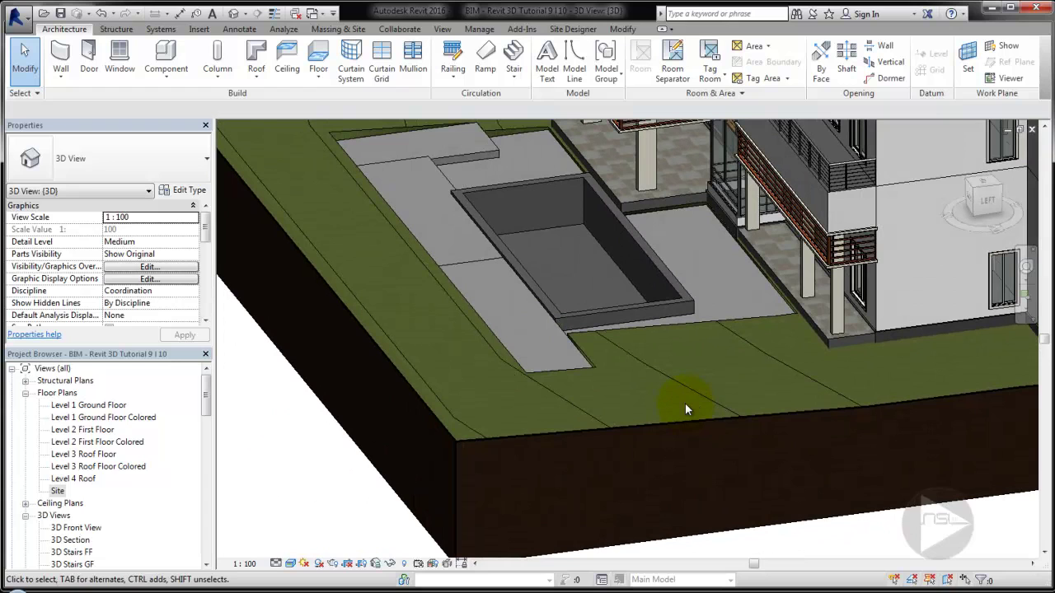
{"action": "scroll", "coordinate": [699, 393], "scroll_direction": "up", "scroll_amount": 2}
{"action": "scroll", "coordinate": [636, 349], "scroll_direction": "up", "scroll_amount": 2}
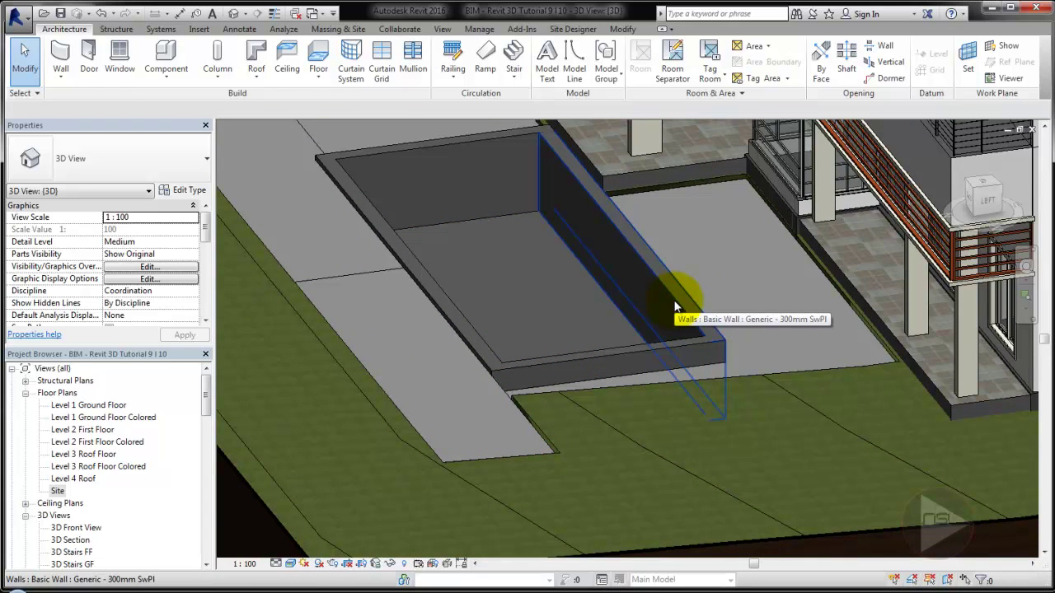
Set the pool wall type's structure layer material to A Plaster_white.
{"action": "left_click", "coordinate": [676, 307]}
{"action": "left_click", "coordinate": [183, 189]}
{"action": "left_click", "coordinate": [511, 262]}
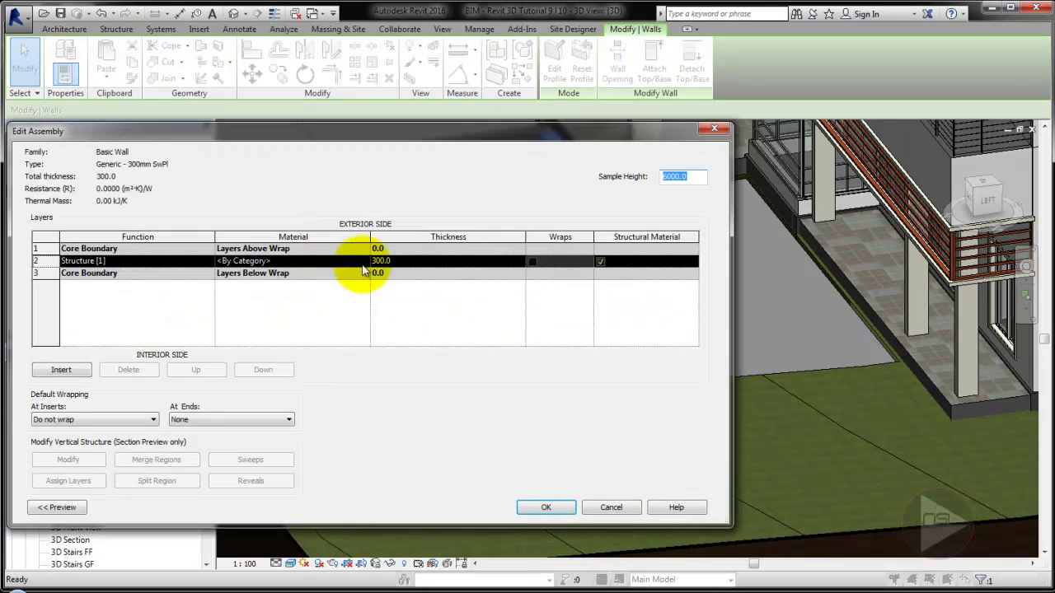
{"action": "left_click", "coordinate": [346, 261]}
{"action": "left_click", "coordinate": [365, 260]}
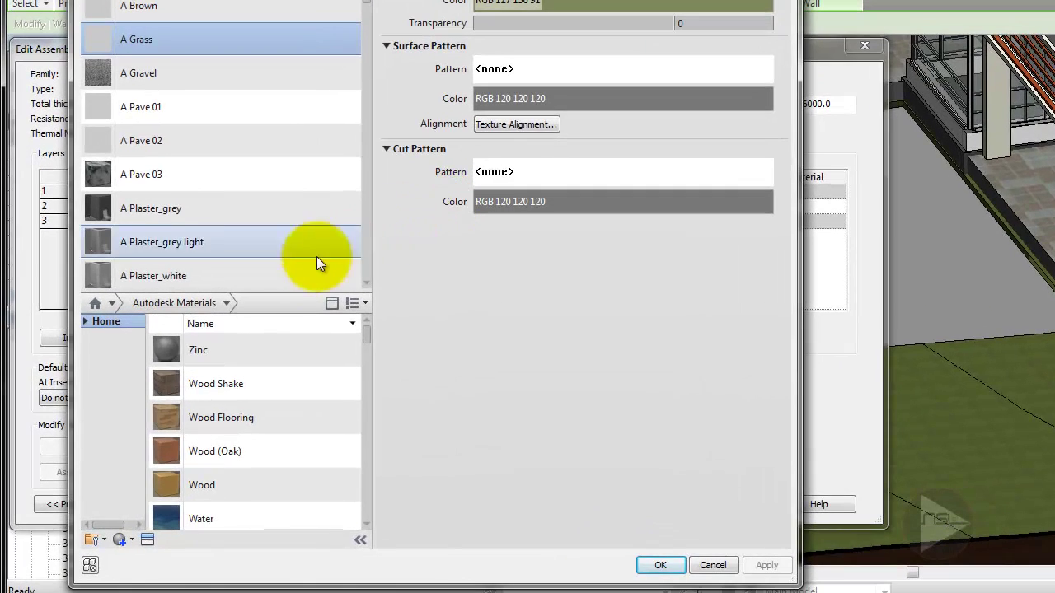
{"action": "left_click", "coordinate": [126, 318]}
{"action": "left_click", "coordinate": [545, 558]}
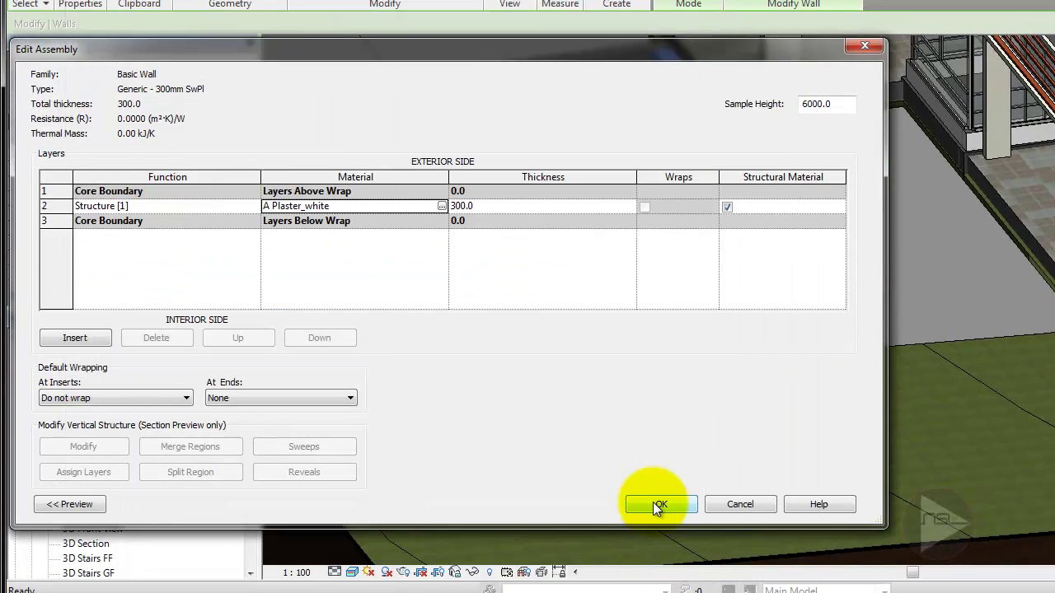
{"action": "left_click", "coordinate": [540, 507]}
{"action": "left_click", "coordinate": [542, 508]}
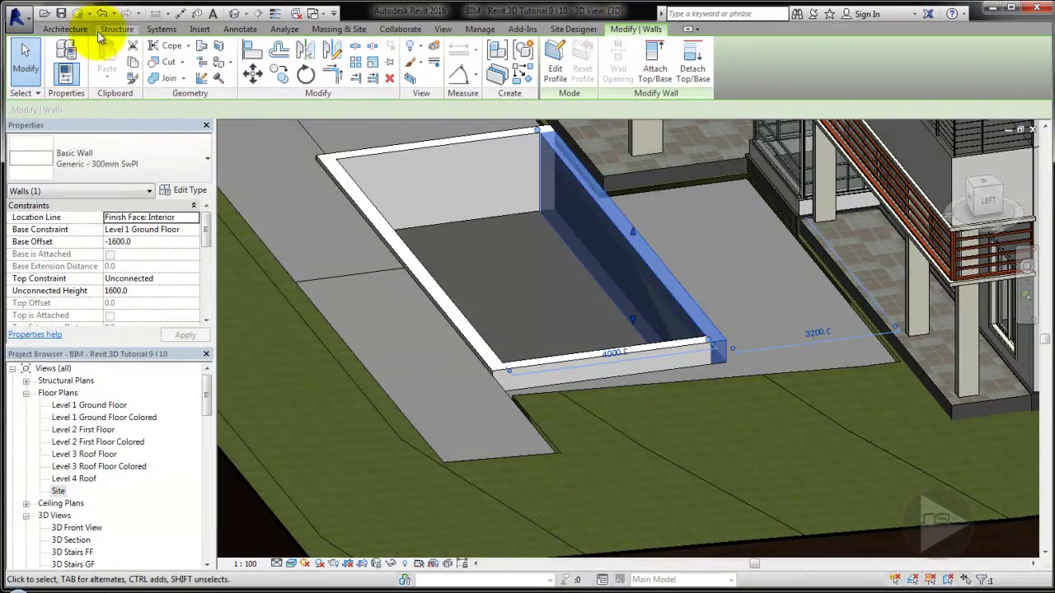
Paint the pool's back and right inner wall faces with A Pool Wall.
{"action": "key", "text": "Escape"}
{"action": "left_click", "coordinate": [626, 29]}
{"action": "left_click", "coordinate": [220, 63]}
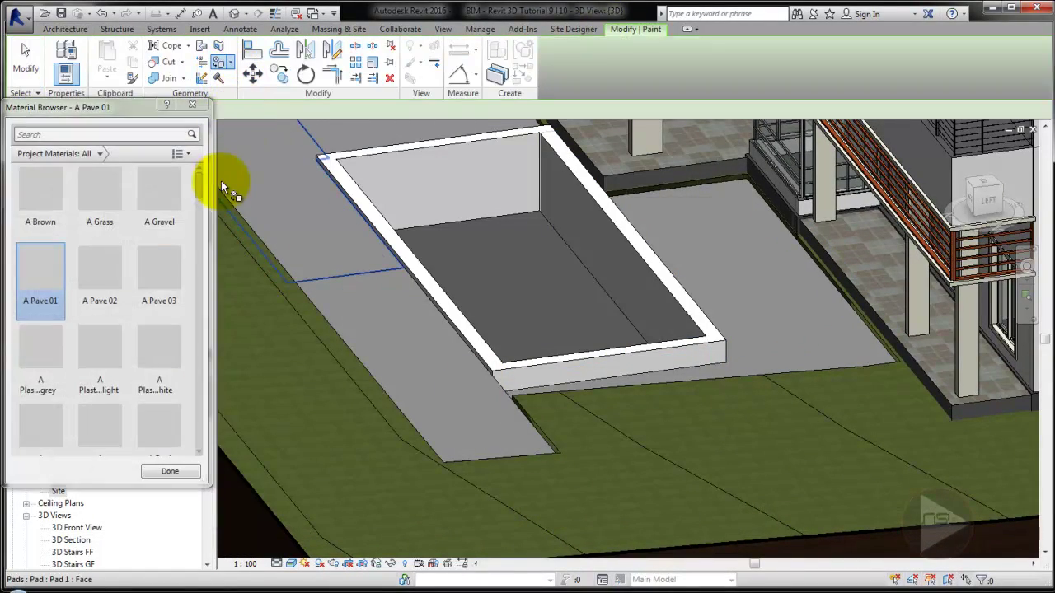
{"action": "left_click_drag", "start_coordinate": [199, 182], "coordinate": [199, 207]}
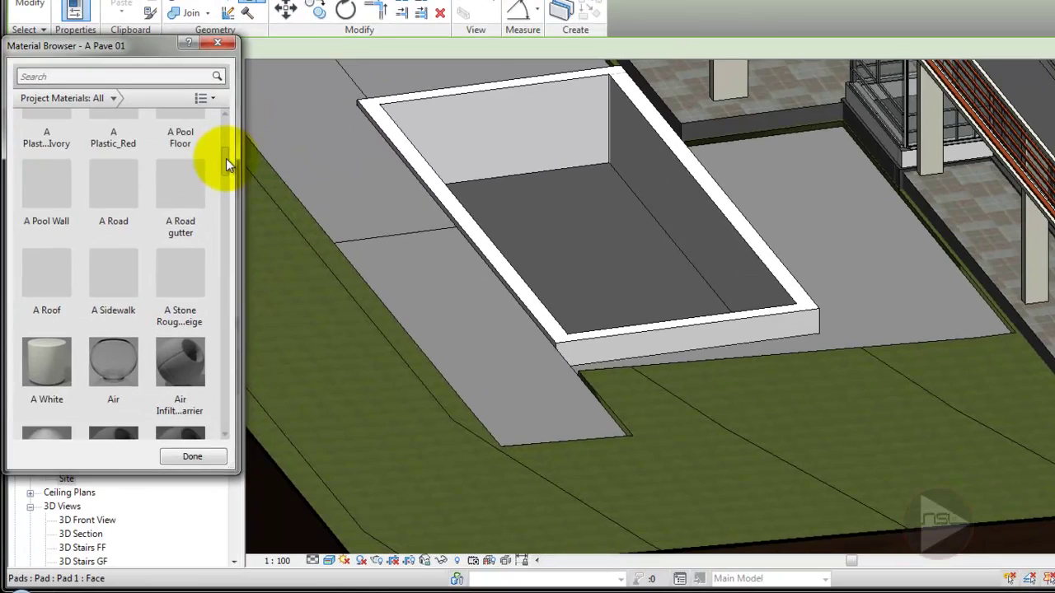
{"action": "scroll", "coordinate": [82, 242], "scroll_direction": "up", "scroll_amount": 1}
{"action": "left_click", "coordinate": [59, 246]}
{"action": "left_click", "coordinate": [463, 137]}
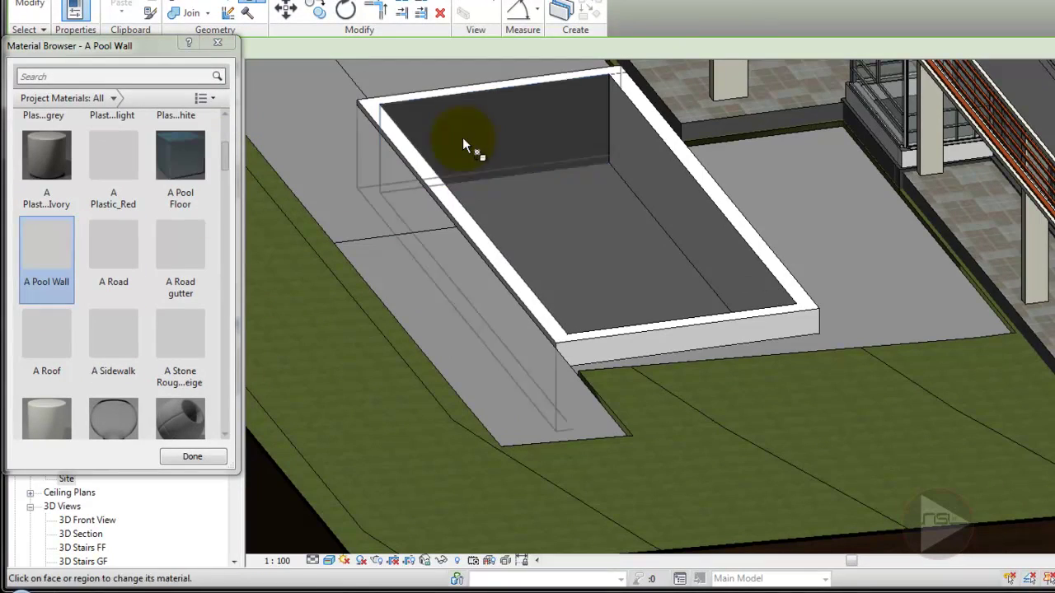
{"action": "left_click", "coordinate": [639, 175]}
Paint the pool floor blue with the A Pool Floor material.
{"action": "mouse_move", "coordinate": [651, 173]}
{"action": "middle_mouse_down", "text": "shift"}
{"action": "mouse_move", "coordinate": [445, 327]}
{"action": "mouse_move", "coordinate": [699, 340]}
{"action": "mouse_move", "coordinate": [676, 332]}
{"action": "mouse_move", "coordinate": [613, 382]}
{"action": "mouse_move", "coordinate": [719, 288]}
{"action": "middle_mouse_up", "text": "shift"}
{"action": "scroll", "coordinate": [132, 245], "scroll_direction": "up", "scroll_amount": 1}
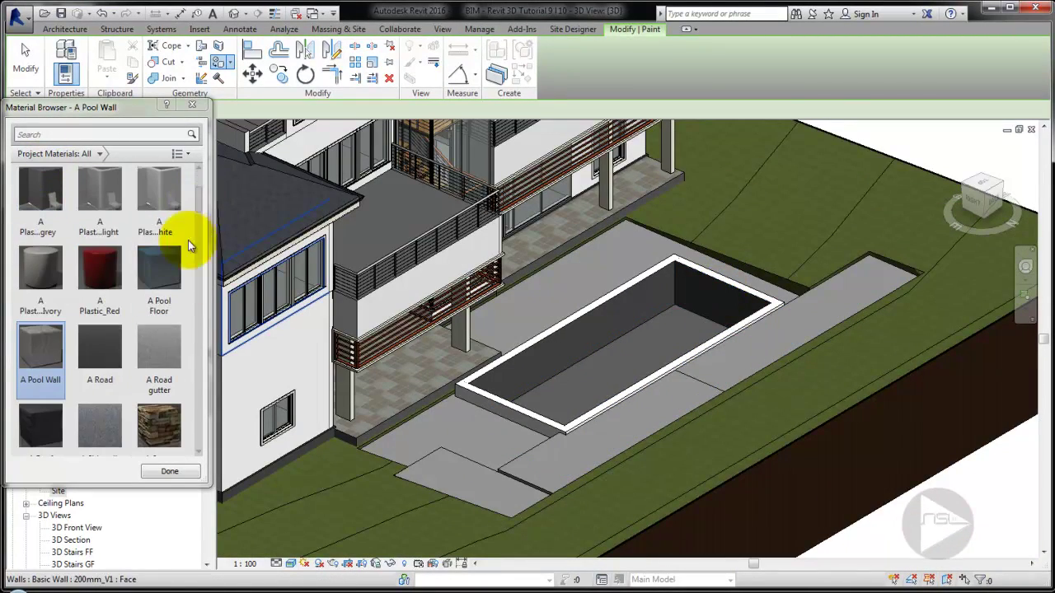
{"action": "left_click", "coordinate": [159, 268]}
{"action": "left_click", "coordinate": [607, 372]}
{"action": "left_click", "coordinate": [25, 57]}
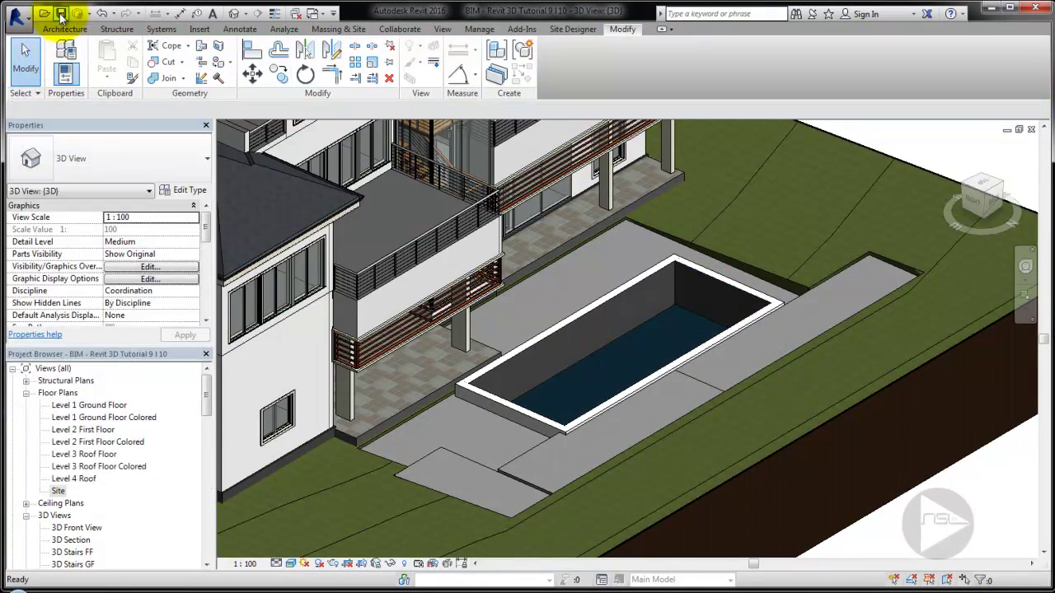
On the Site plan, start a Pave - 400mm_V1 floor with a -60 height offset.
{"action": "mouse_move", "coordinate": [683, 384]}
{"action": "middle_mouse_down", "text": "shift"}
{"action": "mouse_move", "coordinate": [734, 353]}
{"action": "mouse_move", "coordinate": [684, 371]}
{"action": "middle_mouse_up", "text": "shift"}
{"action": "double_click", "coordinate": [58, 490]}
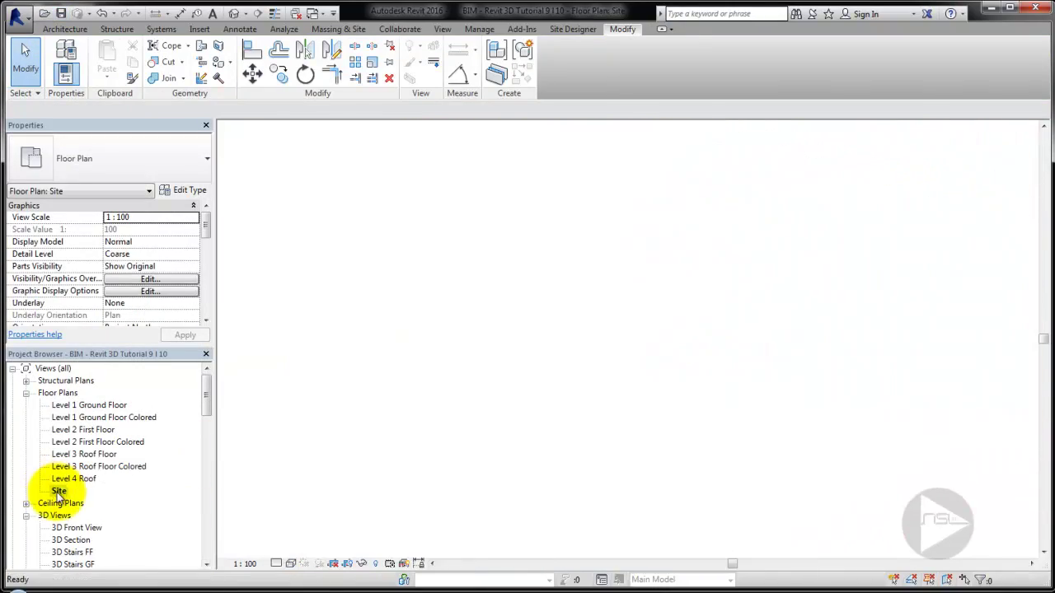
{"action": "left_click", "coordinate": [64, 29]}
{"action": "left_click", "coordinate": [318, 58]}
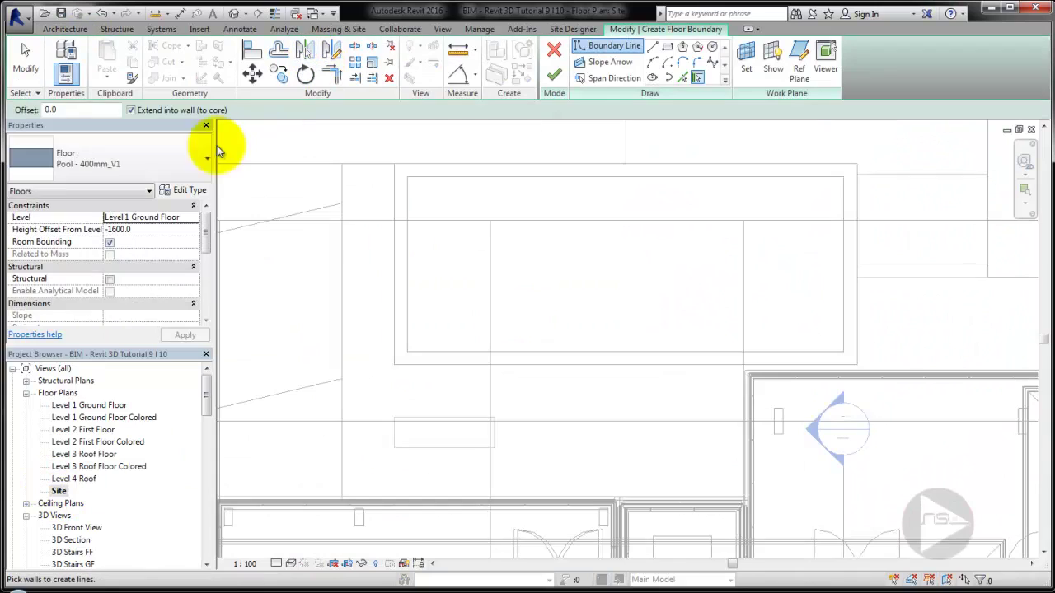
{"action": "left_click", "coordinate": [171, 177]}
{"action": "left_click", "coordinate": [115, 246]}
{"action": "left_click", "coordinate": [117, 228]}
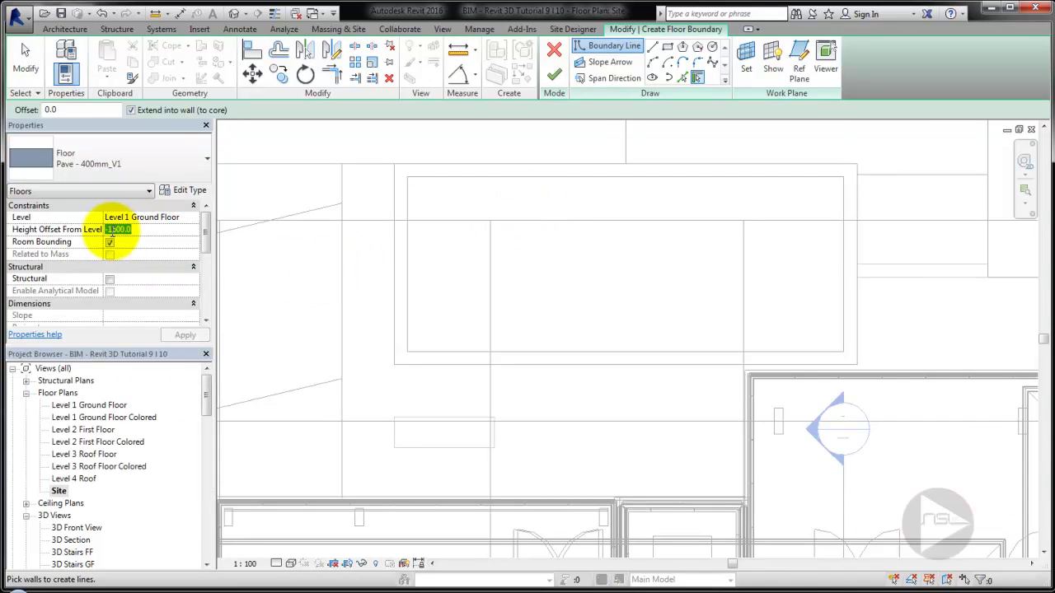
{"action": "left_click_drag", "start_coordinate": [127, 178], "coordinate": [161, 180]}
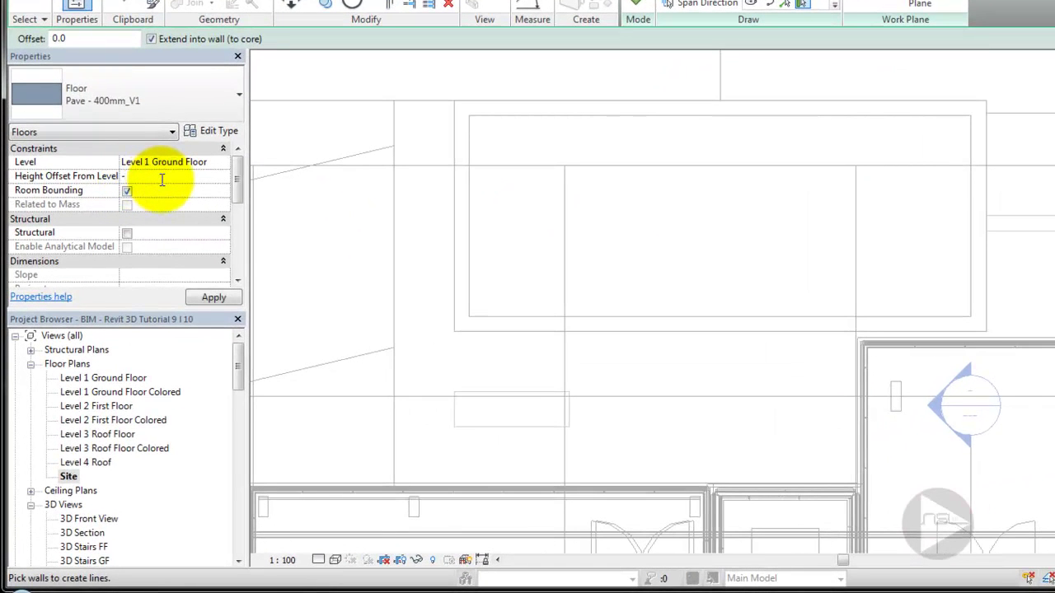
{"action": "type", "text": "60"}
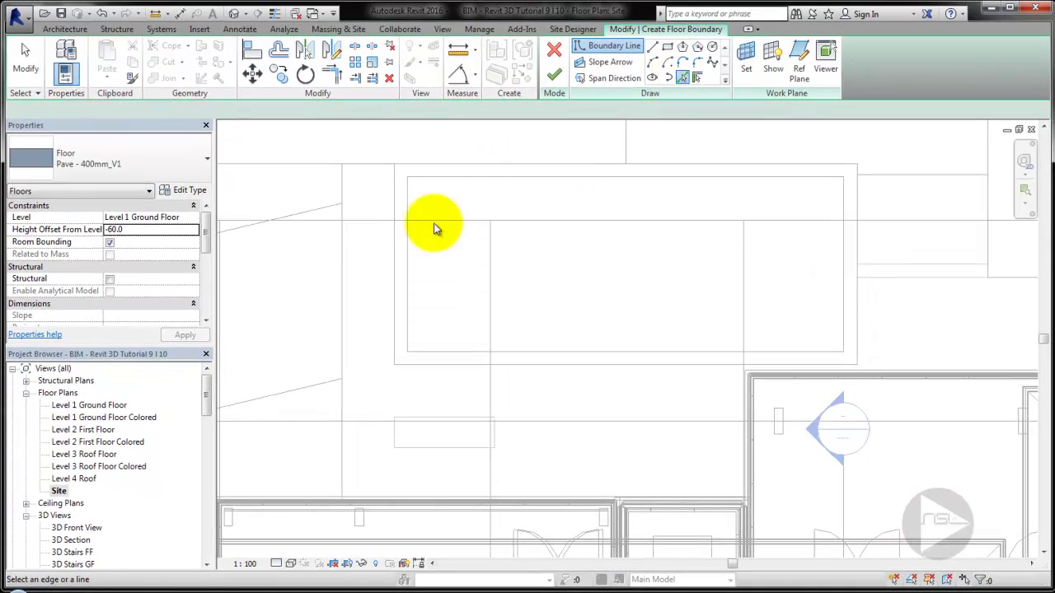
Pick the walls around the pool as the paving floor's boundary lines.
{"action": "left_click", "coordinate": [344, 197]}
{"action": "left_click", "coordinate": [374, 173]}
{"action": "left_click", "coordinate": [392, 243]}
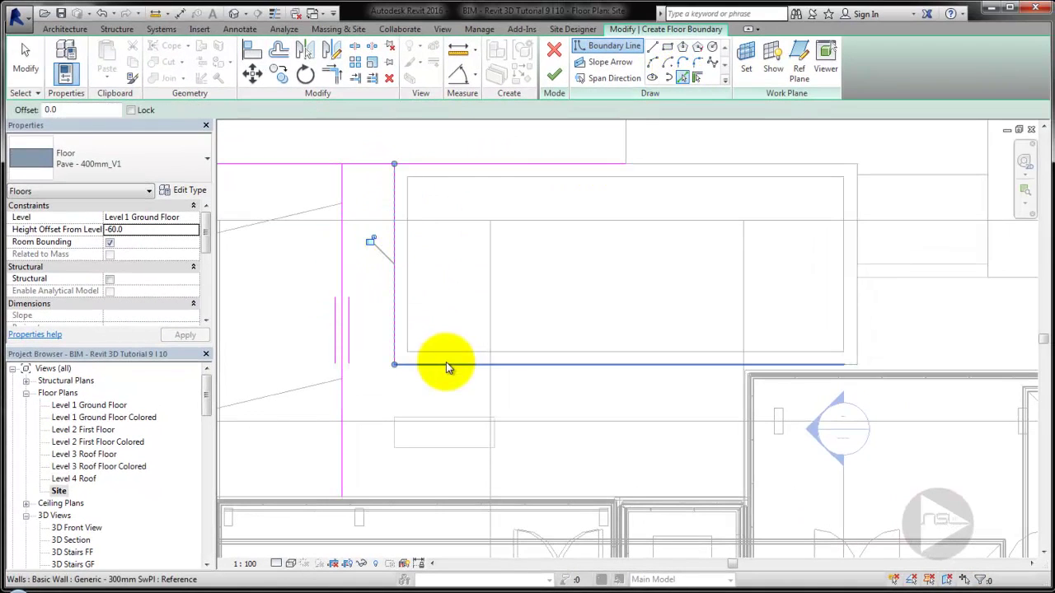
{"action": "left_click", "coordinate": [408, 499]}
{"action": "scroll", "coordinate": [737, 358], "scroll_direction": "up", "scroll_amount": 3}
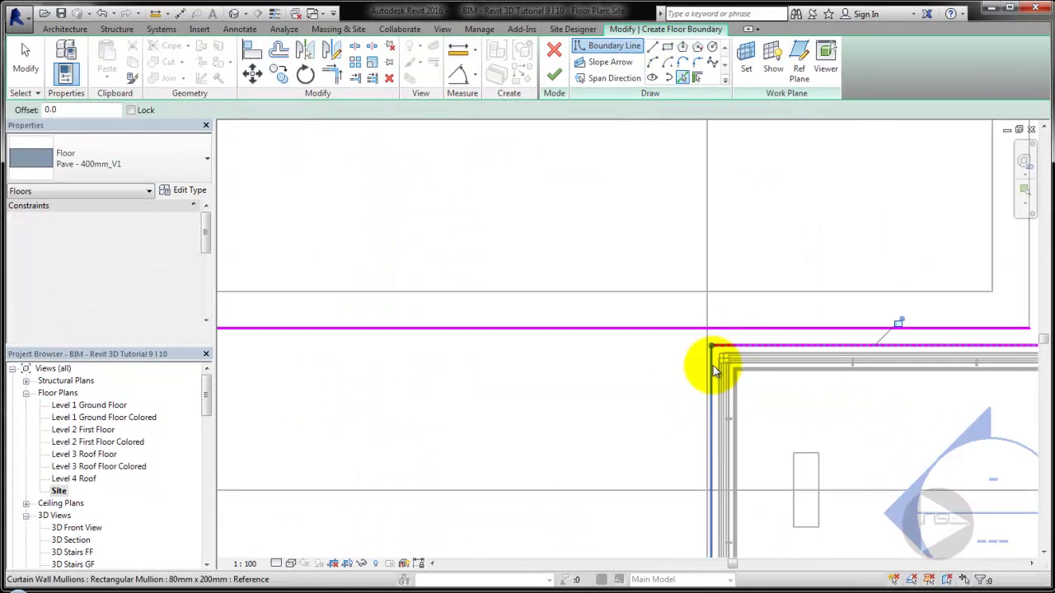
{"action": "scroll", "coordinate": [360, 414], "scroll_direction": "down", "scroll_amount": 1}
{"action": "scroll", "coordinate": [361, 414], "scroll_direction": "down", "scroll_amount": 2}
{"action": "left_click", "coordinate": [428, 293]}
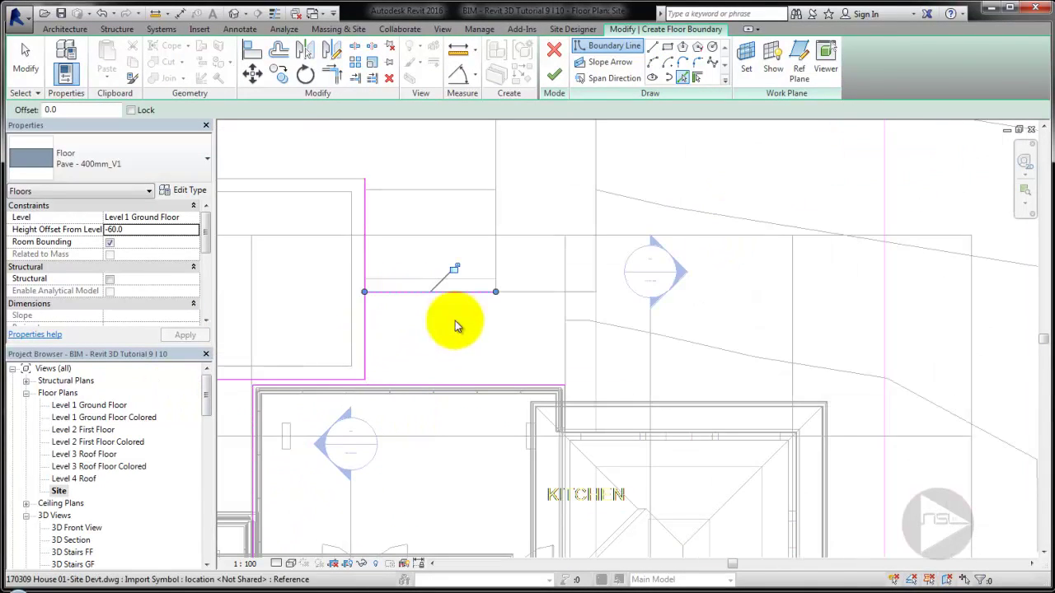
{"action": "left_click", "coordinate": [594, 354]}
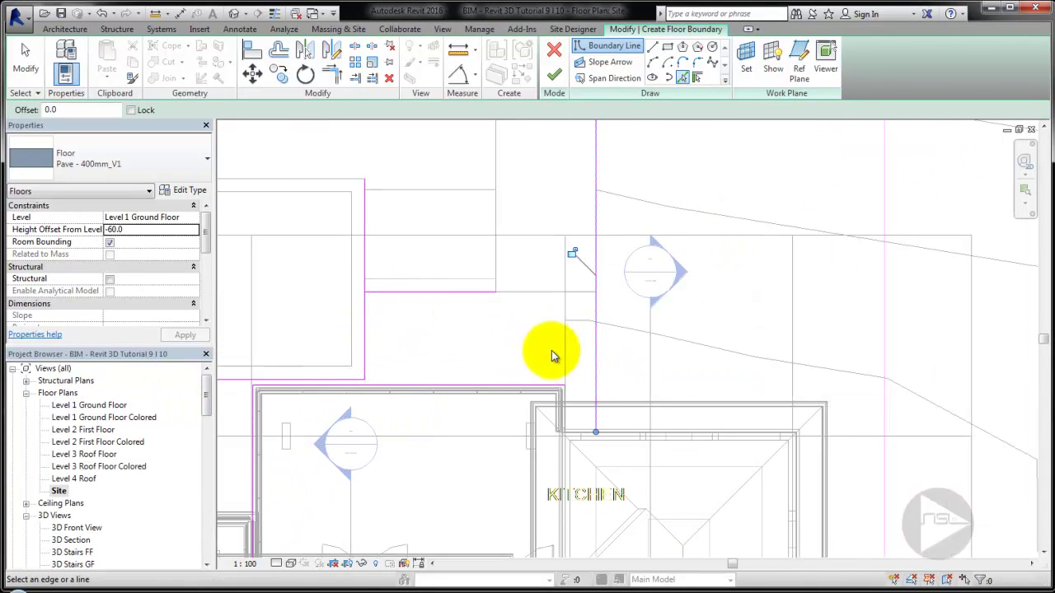
{"action": "scroll", "coordinate": [584, 466], "scroll_direction": "up", "scroll_amount": 2}
{"action": "scroll", "coordinate": [585, 470], "scroll_direction": "up", "scroll_amount": 2}
{"action": "scroll", "coordinate": [590, 460], "scroll_direction": "up", "scroll_amount": 1}
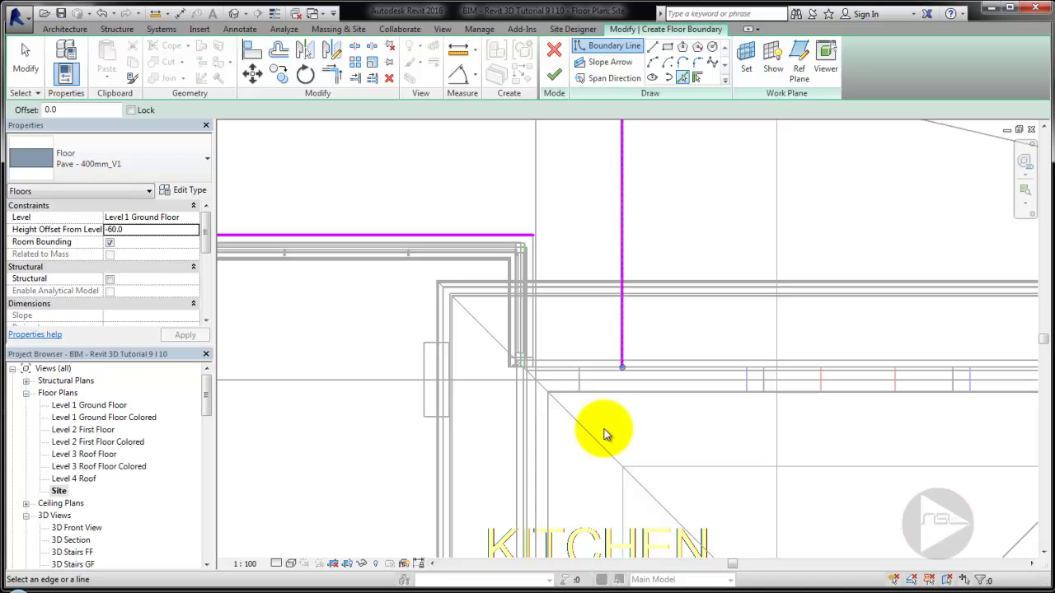
{"action": "left_click", "coordinate": [568, 372]}
{"action": "left_click", "coordinate": [534, 289]}
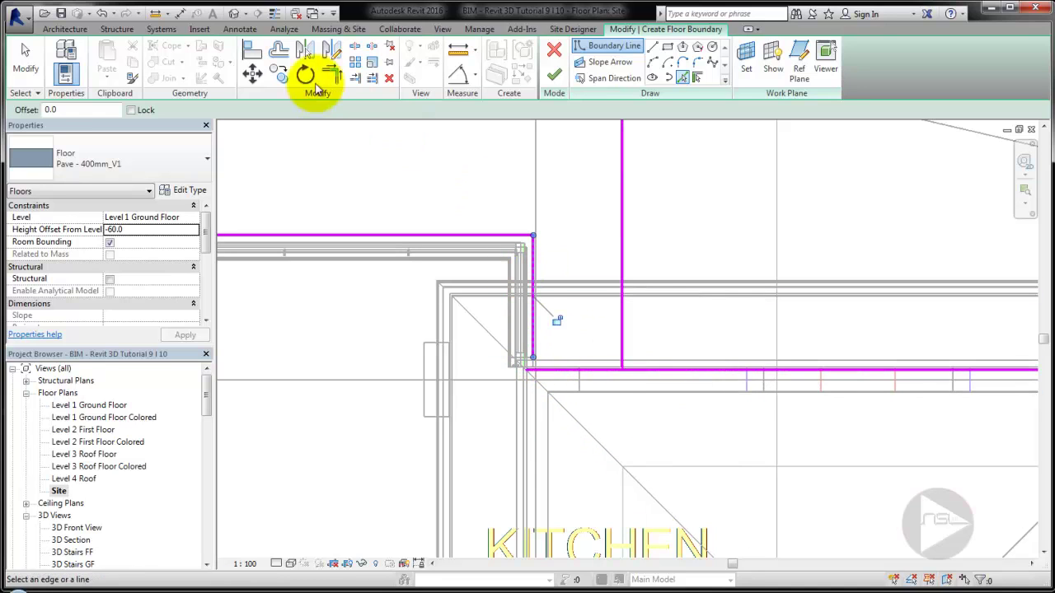
Trim the open boundary lines into a closed corner and finish the paving floor.
{"action": "left_click", "coordinate": [331, 75]}
{"action": "scroll", "coordinate": [631, 405], "scroll_direction": "down", "scroll_amount": 3}
{"action": "scroll", "coordinate": [629, 410], "scroll_direction": "down", "scroll_amount": 3}
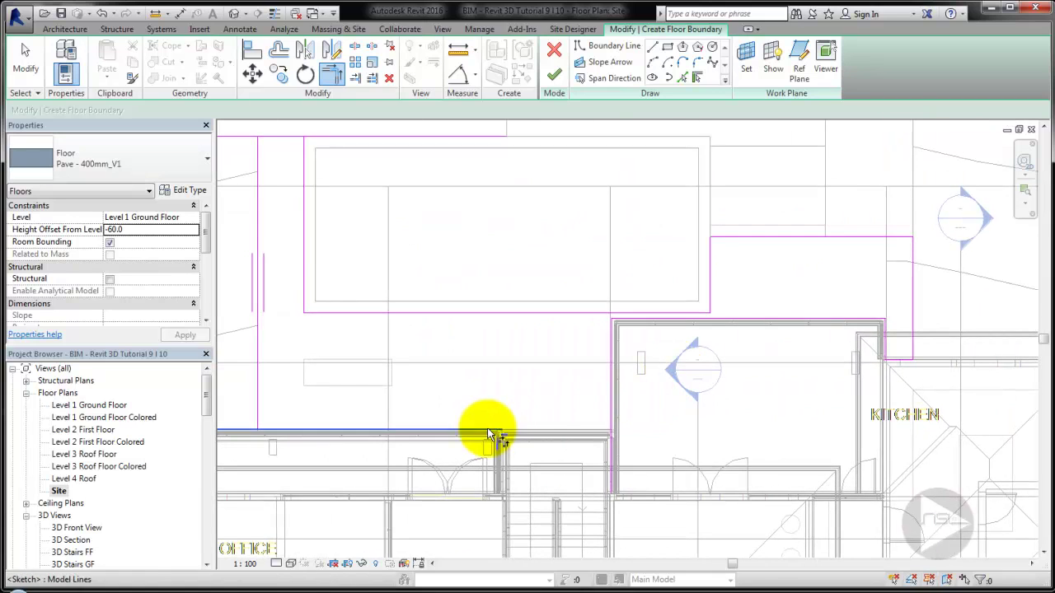
{"action": "left_click", "coordinate": [488, 435]}
{"action": "middle_click_drag", "start_coordinate": [506, 381], "coordinate": [443, 437]}
{"action": "middle_click_drag", "start_coordinate": [490, 377], "coordinate": [404, 213]}
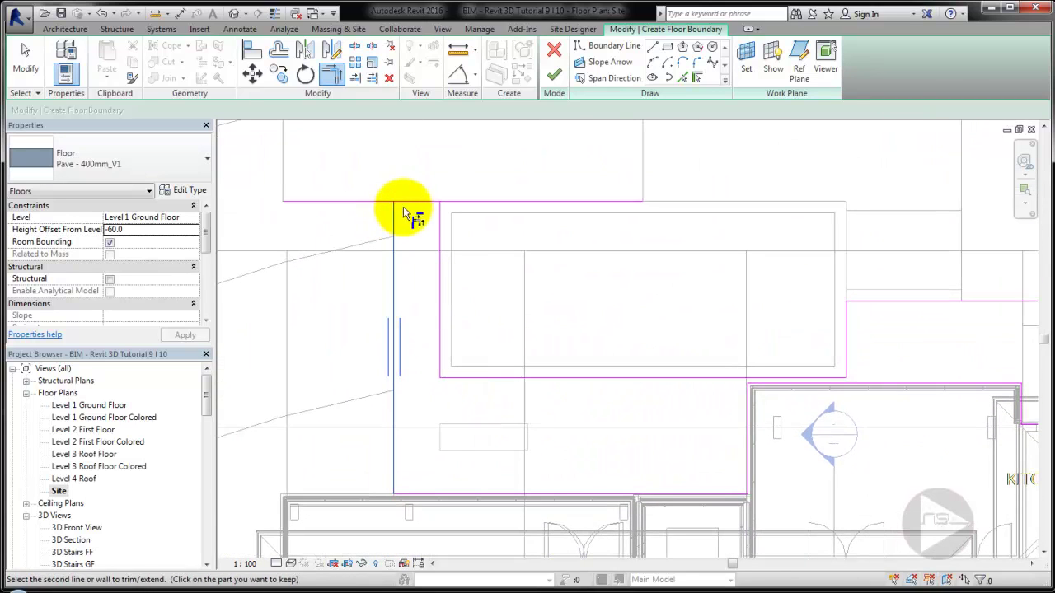
{"action": "left_click", "coordinate": [404, 213]}
{"action": "left_click", "coordinate": [554, 75]}
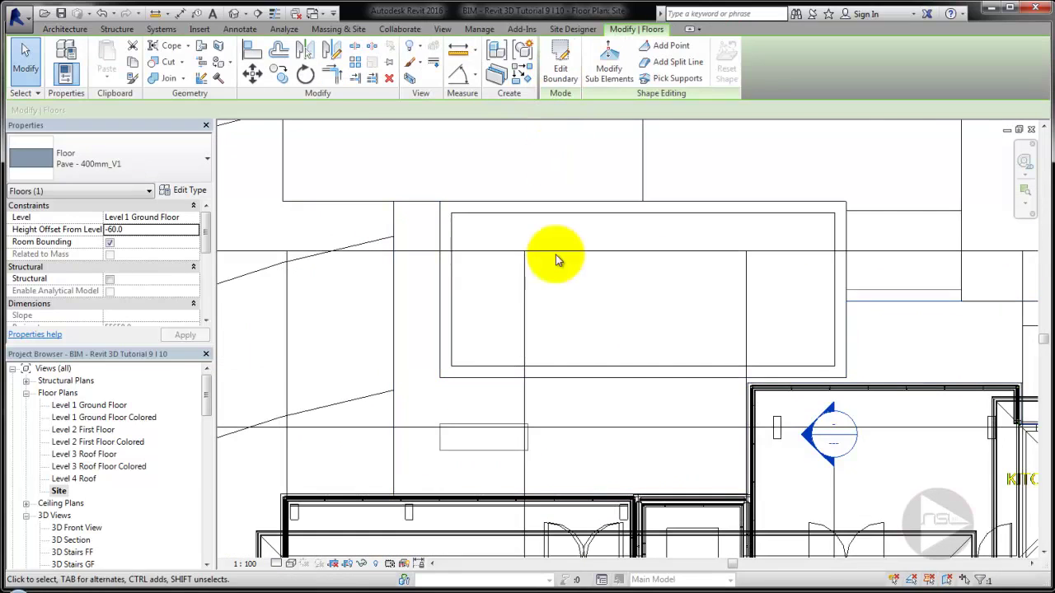
In the 3D view, paint the pool paving with the A Pave 03 material.
{"action": "left_click", "coordinate": [233, 14]}
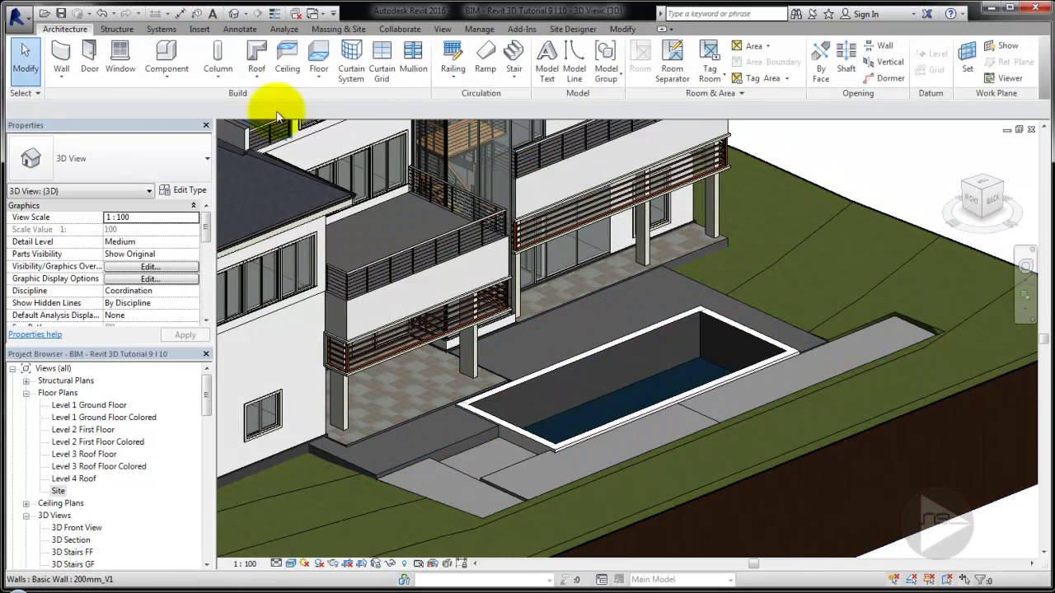
{"action": "left_click", "coordinate": [624, 30]}
{"action": "left_click", "coordinate": [216, 63]}
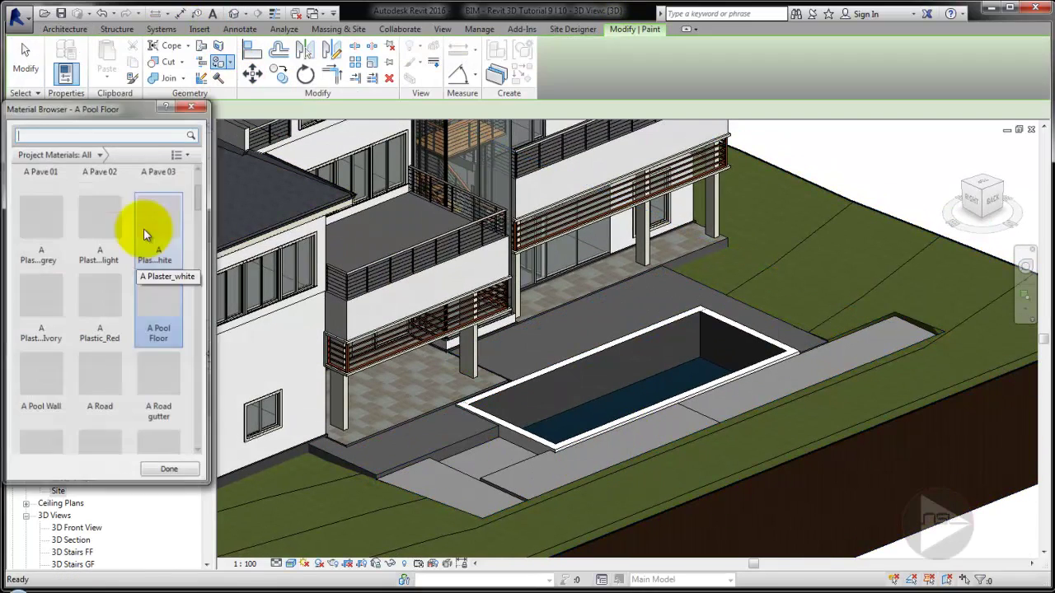
{"action": "scroll", "coordinate": [201, 196], "scroll_direction": "up", "scroll_amount": 3}
{"action": "left_click", "coordinate": [165, 267]}
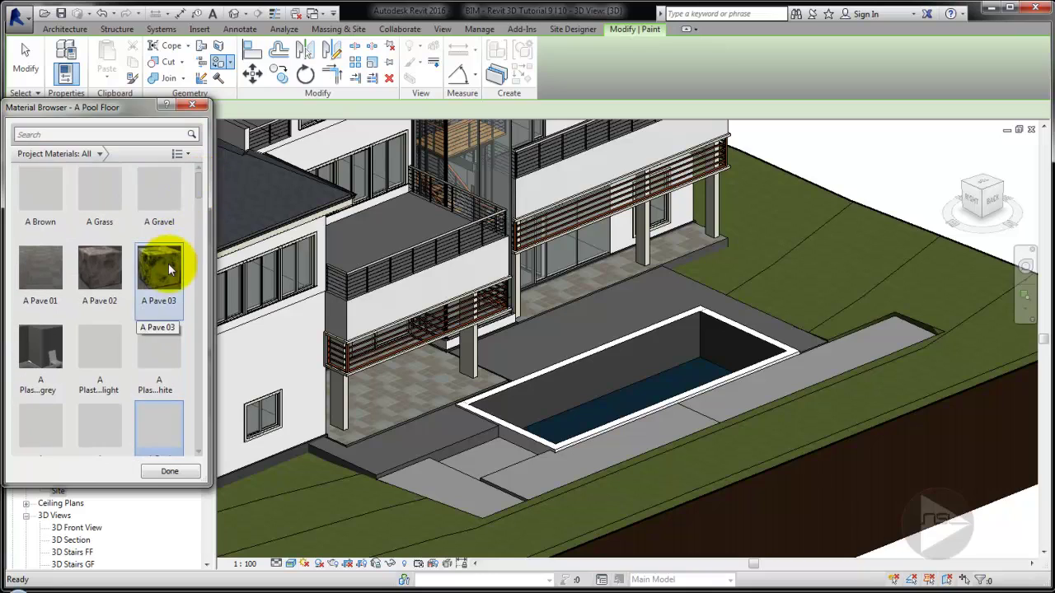
{"action": "left_click", "coordinate": [419, 441]}
Repaint the paving with A Pave 02 instead and close the Material Browser.
{"action": "left_click", "coordinate": [99, 267]}
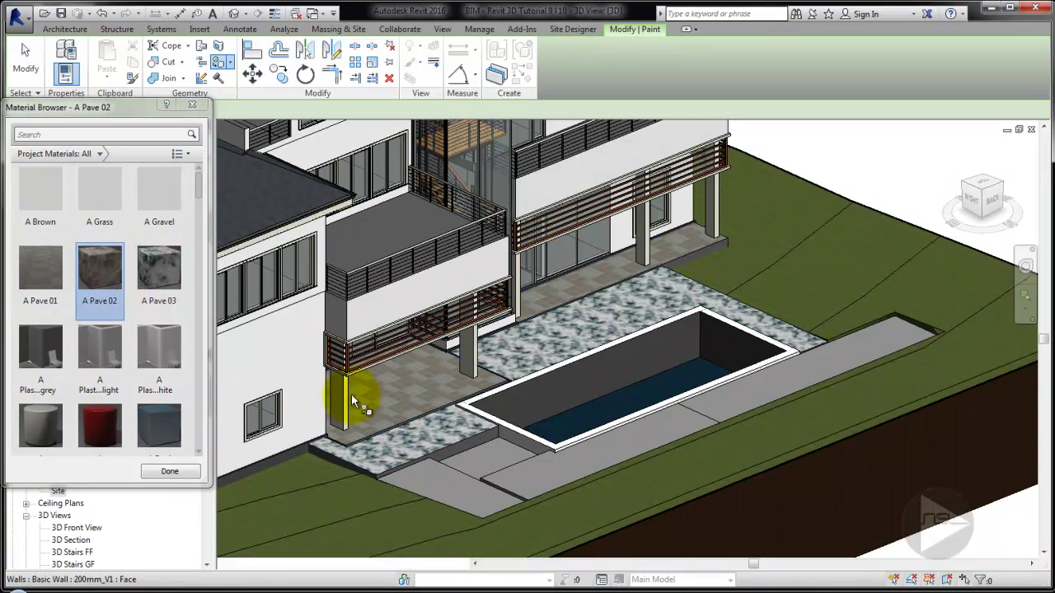
{"action": "left_click", "coordinate": [429, 438]}
{"action": "scroll", "coordinate": [430, 437], "scroll_direction": "up", "scroll_amount": 5}
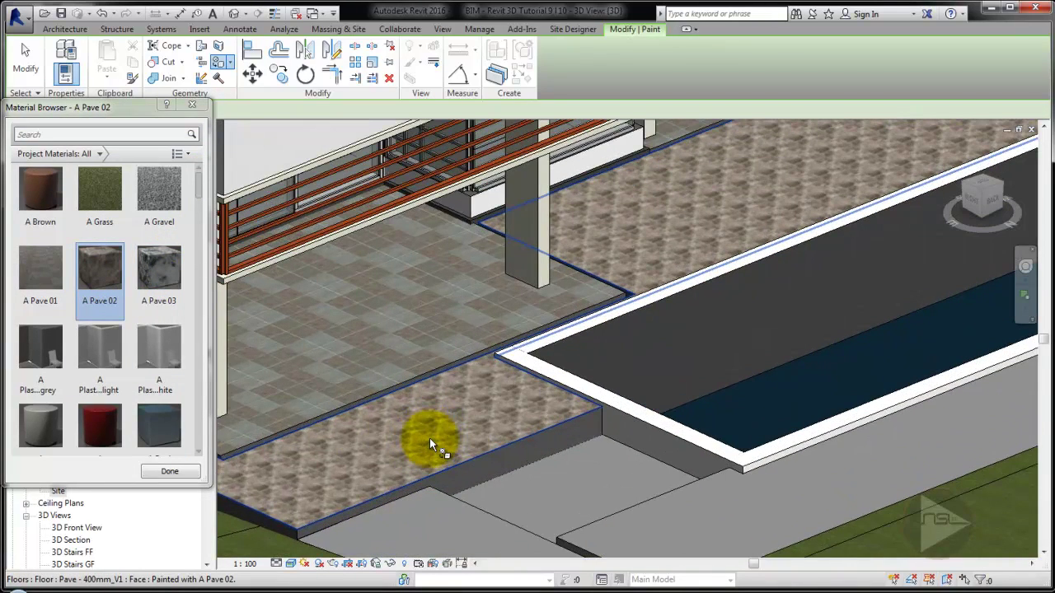
{"action": "left_click", "coordinate": [191, 106]}
Change the A Pave 02 texture sample width from 480 mm to 1480 mm.
{"action": "left_click", "coordinate": [479, 29]}
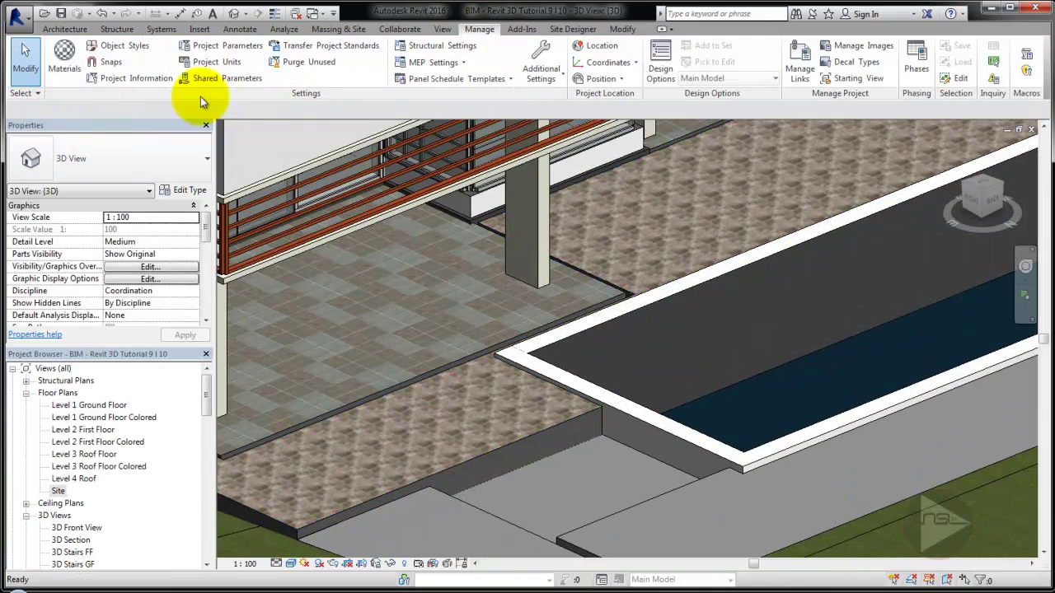
{"action": "left_click", "coordinate": [73, 58]}
{"action": "left_click", "coordinate": [177, 97]}
{"action": "left_click", "coordinate": [416, 38]}
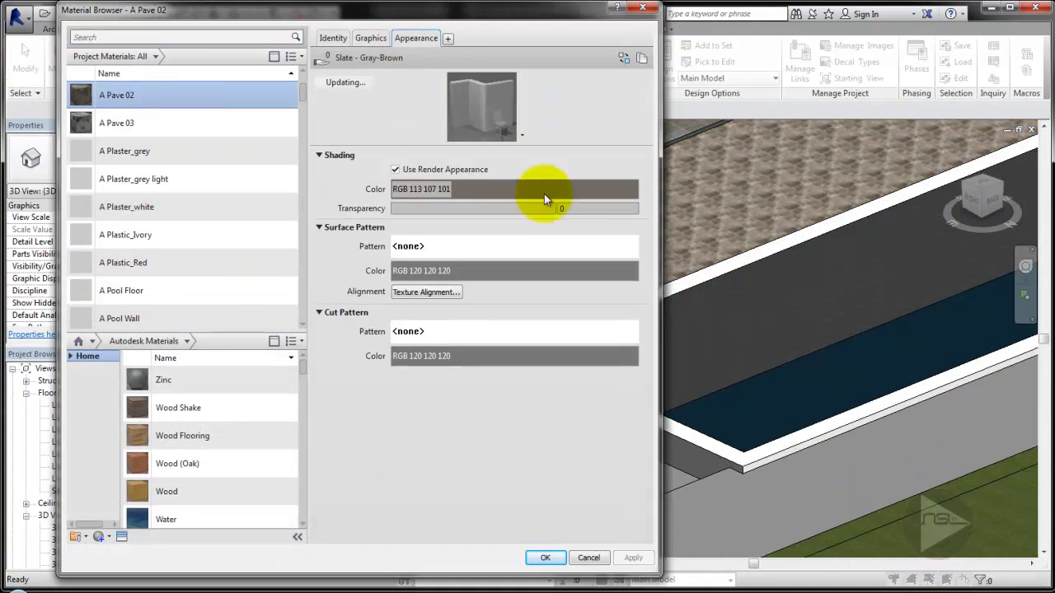
{"action": "left_click", "coordinate": [645, 201]}
{"action": "left_click", "coordinate": [598, 334]}
{"action": "left_click_drag", "start_coordinate": [419, 376], "coordinate": [418, 407]}
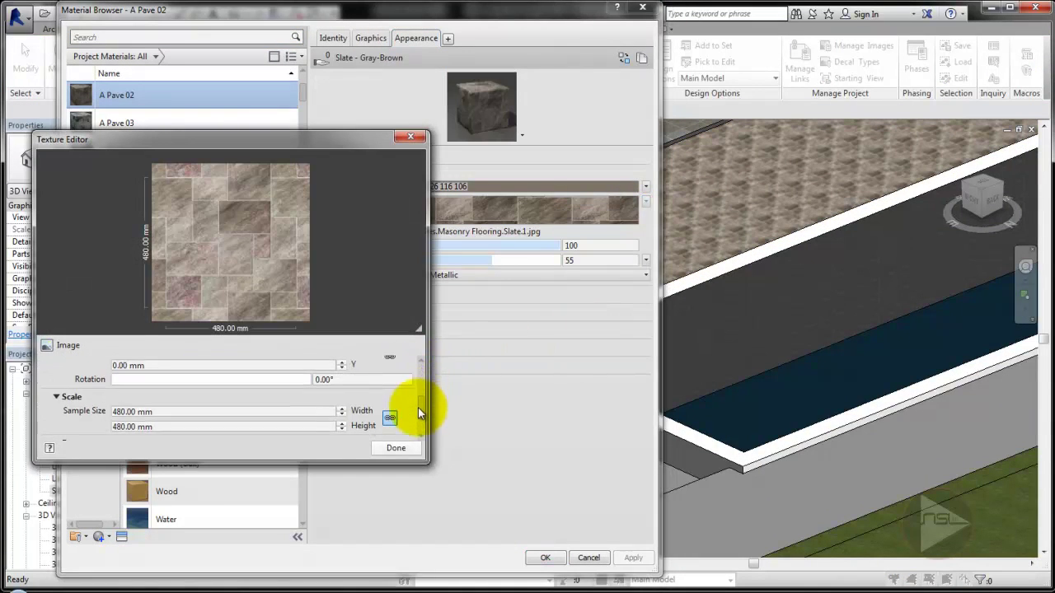
{"action": "type", "text": "1"}
{"action": "key", "text": "Tab"}
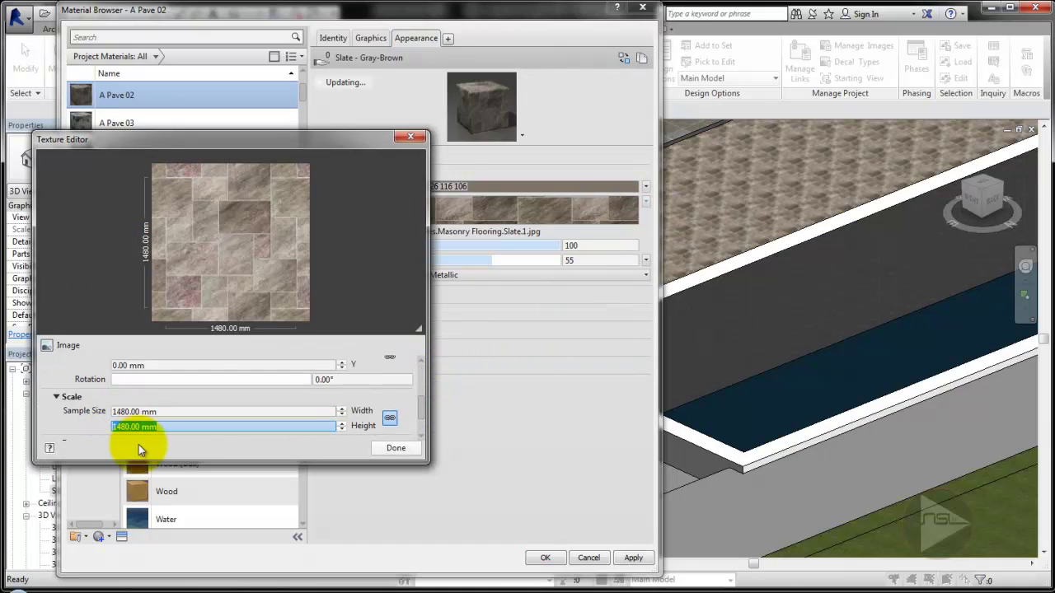
{"action": "left_click", "coordinate": [396, 449]}
{"action": "left_click", "coordinate": [545, 558]}
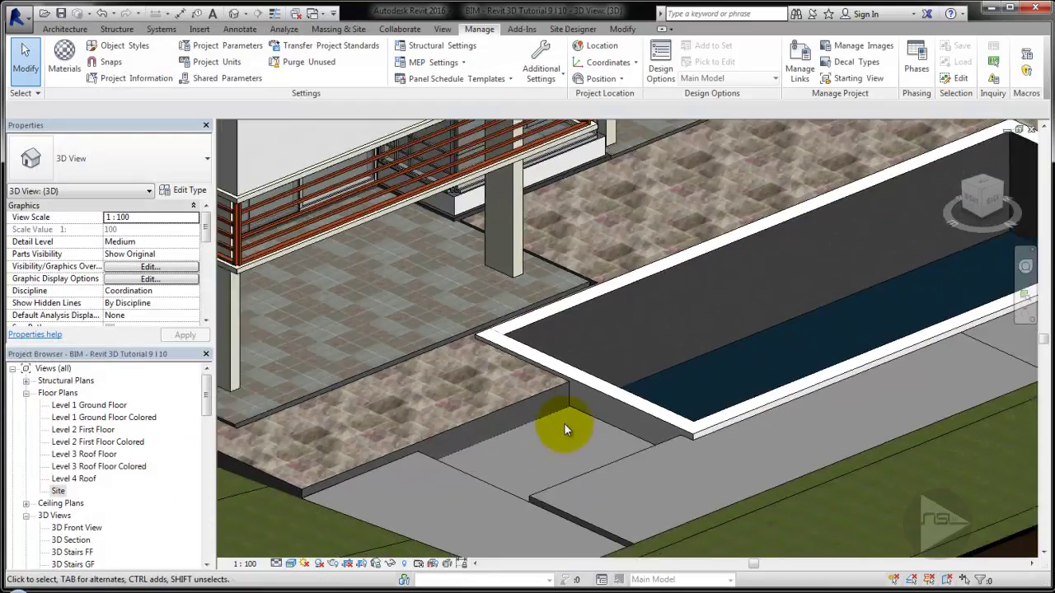
{"action": "scroll", "coordinate": [564, 423], "scroll_direction": "down", "scroll_amount": 5}
On the Site plan, sketch a new floor by picking the pool walls as boundaries.
{"action": "middle_click_drag", "start_coordinate": [601, 459], "coordinate": [677, 426], "text": "shift"}
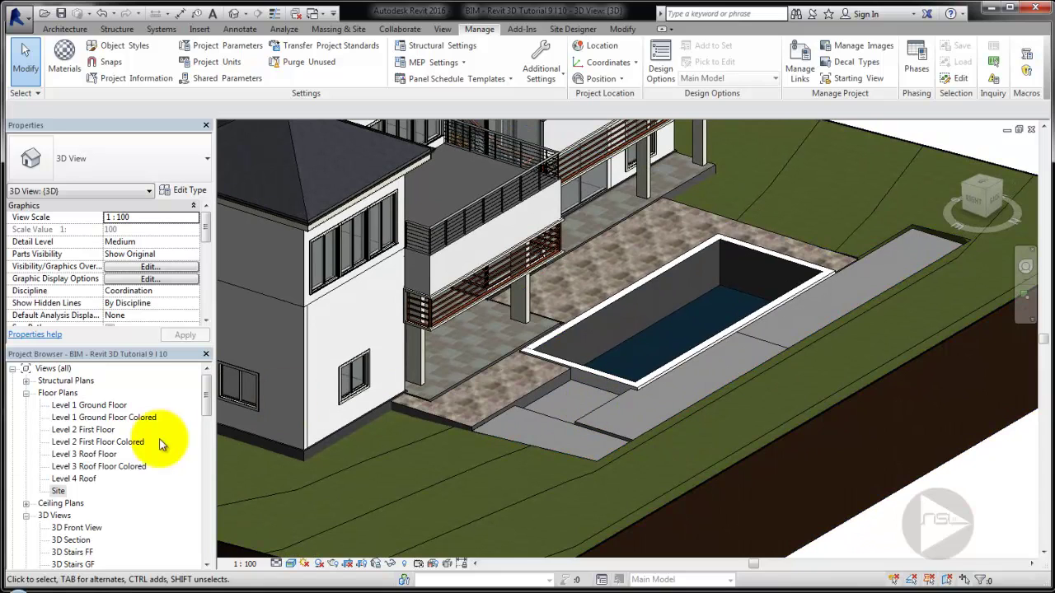
{"action": "double_click", "coordinate": [57, 491]}
{"action": "middle_click_drag", "start_coordinate": [589, 453], "coordinate": [456, 459]}
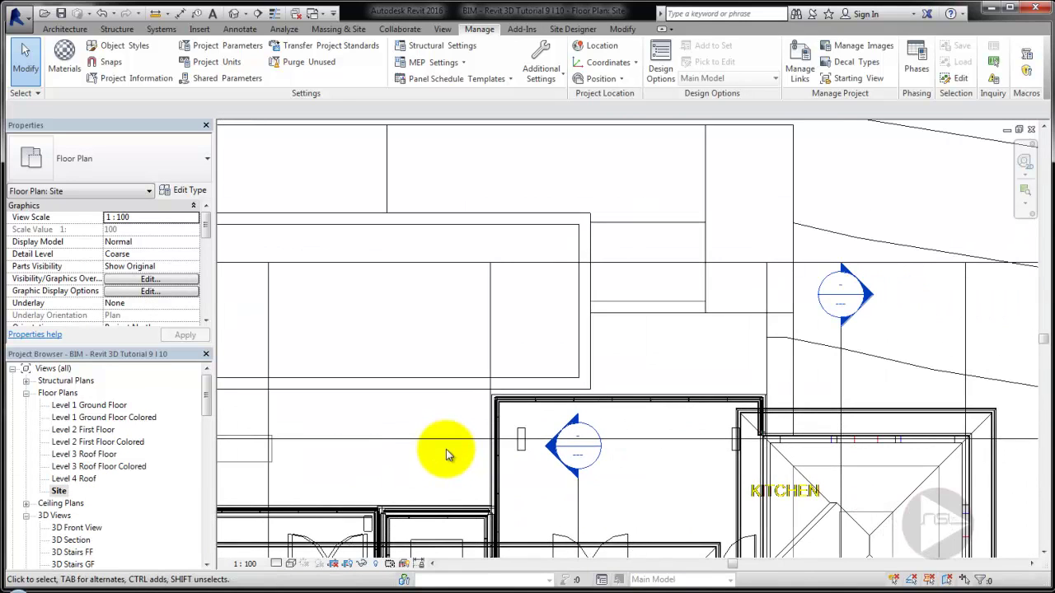
{"action": "middle_click_drag", "start_coordinate": [448, 400], "coordinate": [462, 426]}
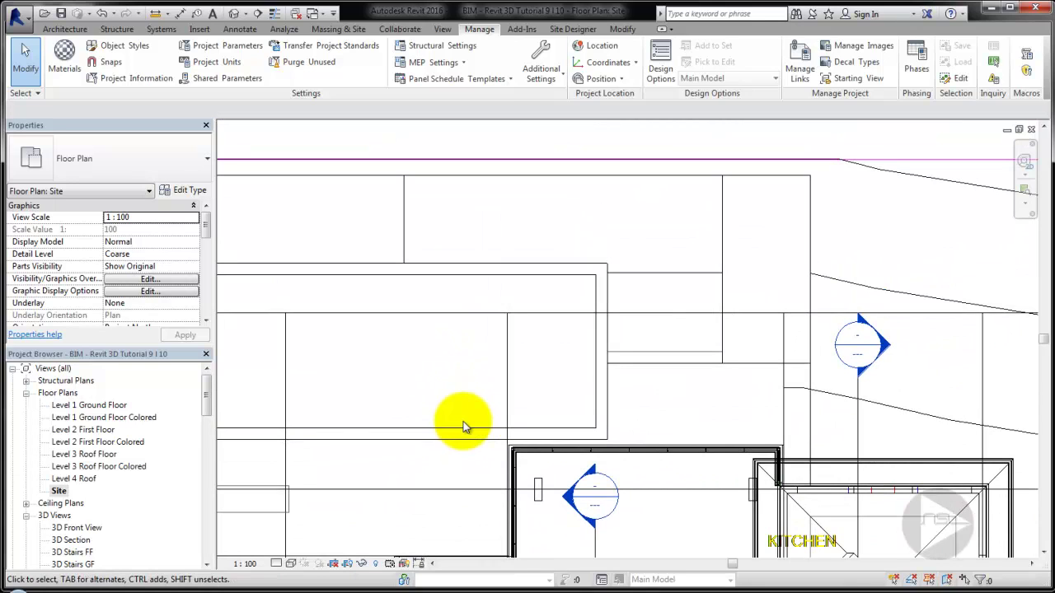
{"action": "left_click", "coordinate": [65, 29]}
{"action": "left_click", "coordinate": [313, 66]}
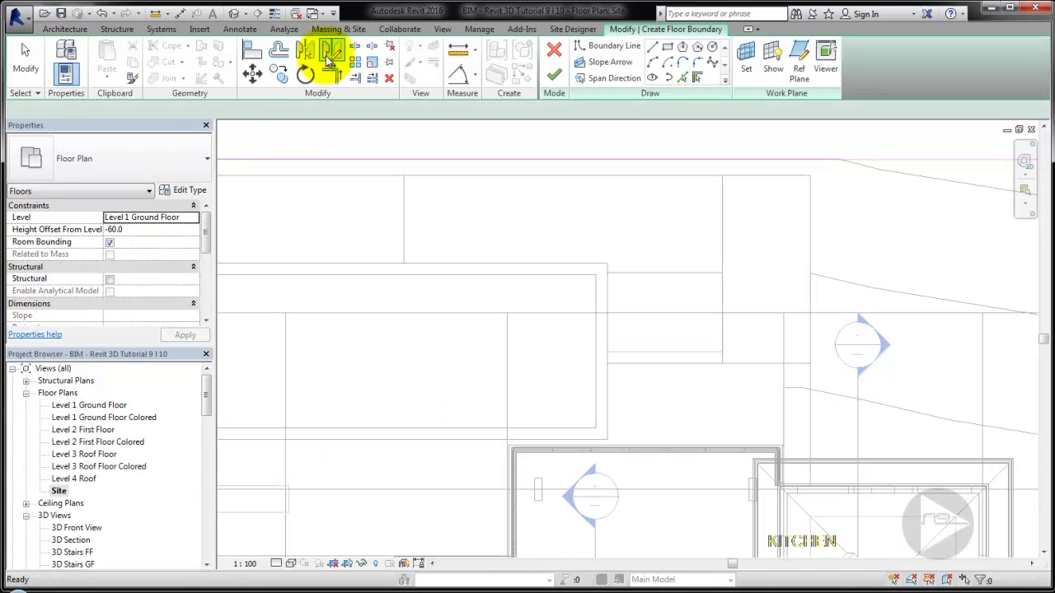
{"action": "left_click", "coordinate": [407, 223]}
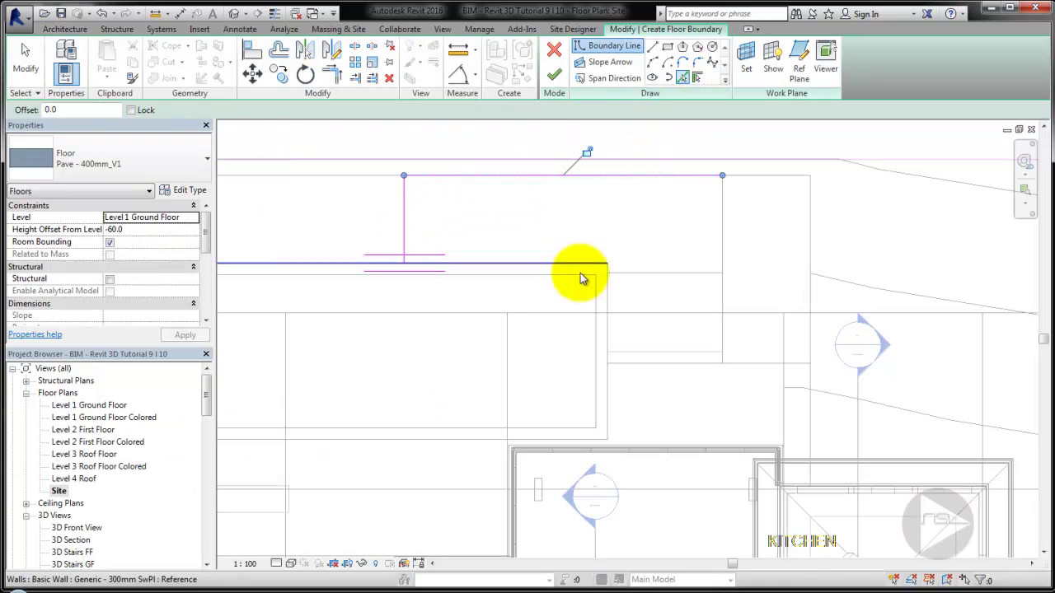
{"action": "left_click", "coordinate": [683, 350]}
Trim the boundary corners, give the floor a 240 height offset, finish it, and view in 3D.
{"action": "left_click", "coordinate": [330, 75]}
{"action": "left_click", "coordinate": [722, 312]}
{"action": "left_click", "coordinate": [420, 264]}
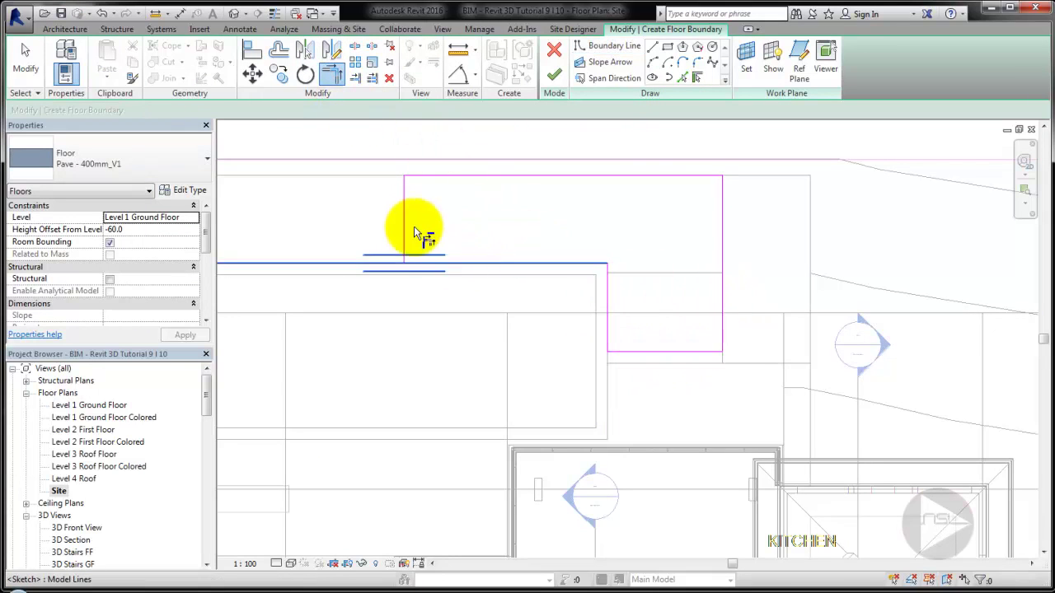
{"action": "left_click", "coordinate": [405, 226]}
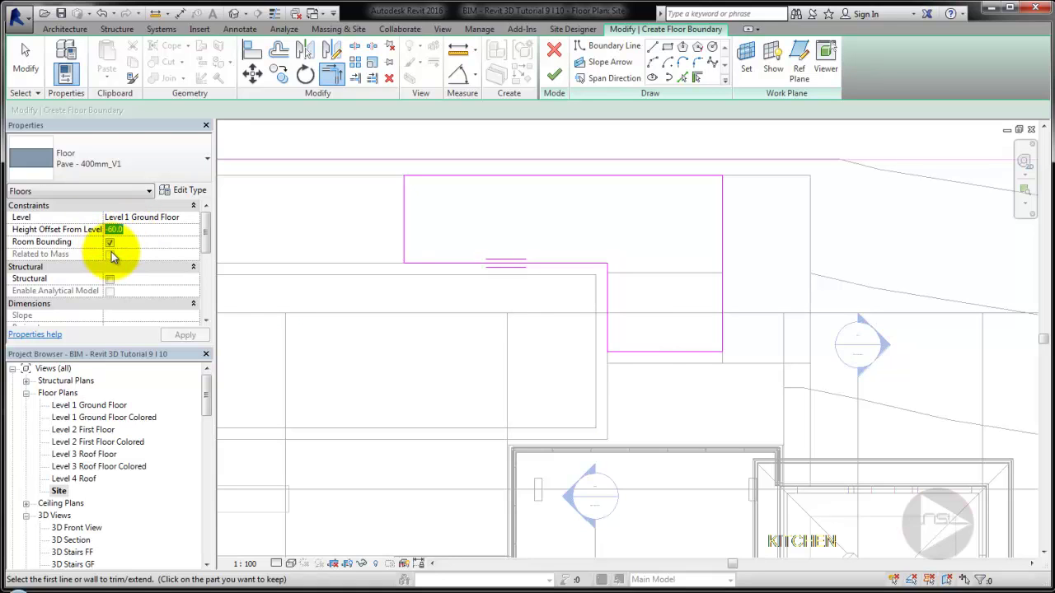
{"action": "type", "text": "240"}
{"action": "left_click", "coordinate": [183, 334]}
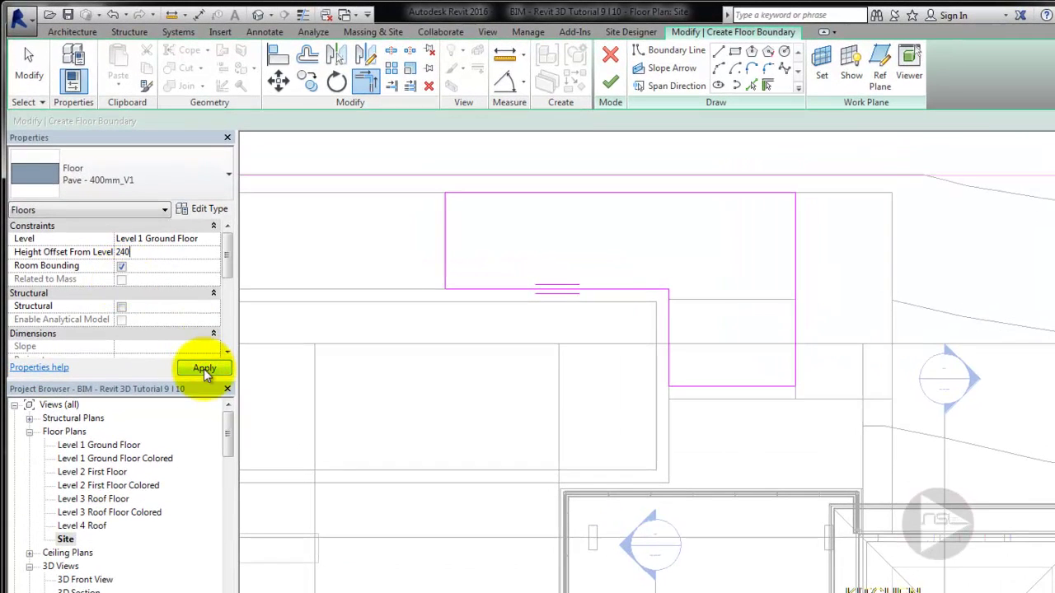
{"action": "left_click", "coordinate": [205, 371]}
{"action": "left_click", "coordinate": [258, 14]}
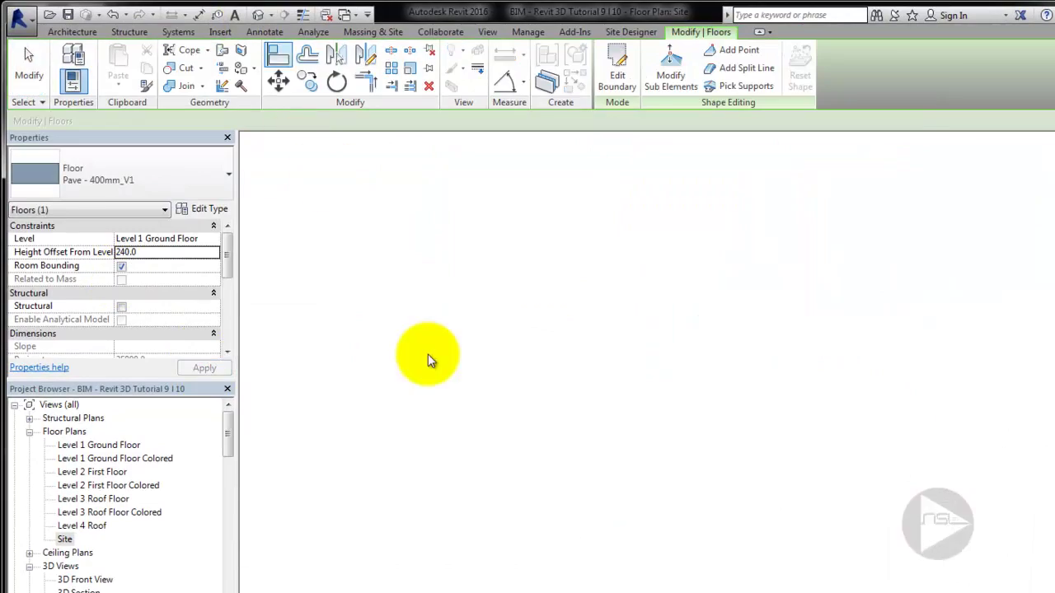
Duplicate the new pool floor's type as Wood - 400mm_V1.
{"action": "left_click", "coordinate": [667, 466]}
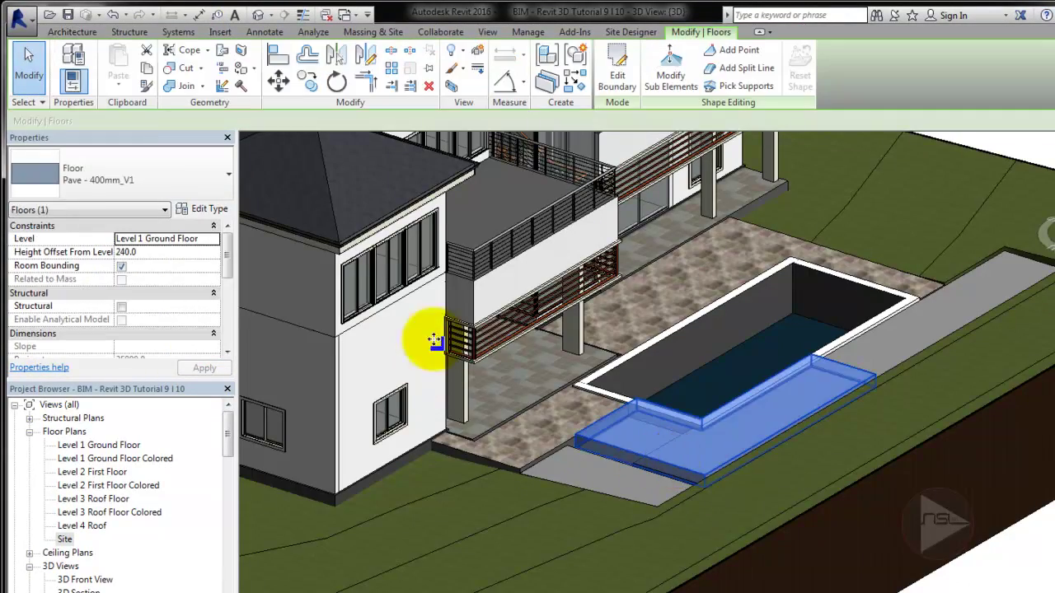
{"action": "left_click", "coordinate": [206, 209]}
{"action": "left_click", "coordinate": [789, 146]}
{"action": "left_click", "coordinate": [221, 191]}
{"action": "left_click", "coordinate": [818, 90]}
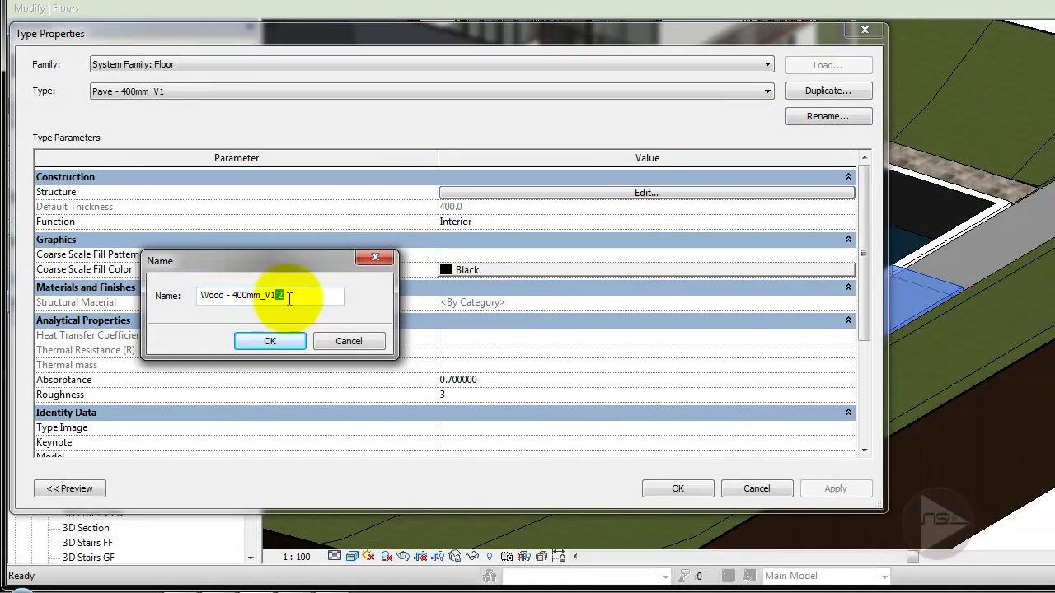
{"action": "left_click", "coordinate": [270, 340]}
Assign Wood Flooring to the type's structure layer and zoom onto the wood deck.
{"action": "left_click", "coordinate": [466, 259]}
{"action": "left_click", "coordinate": [334, 255]}
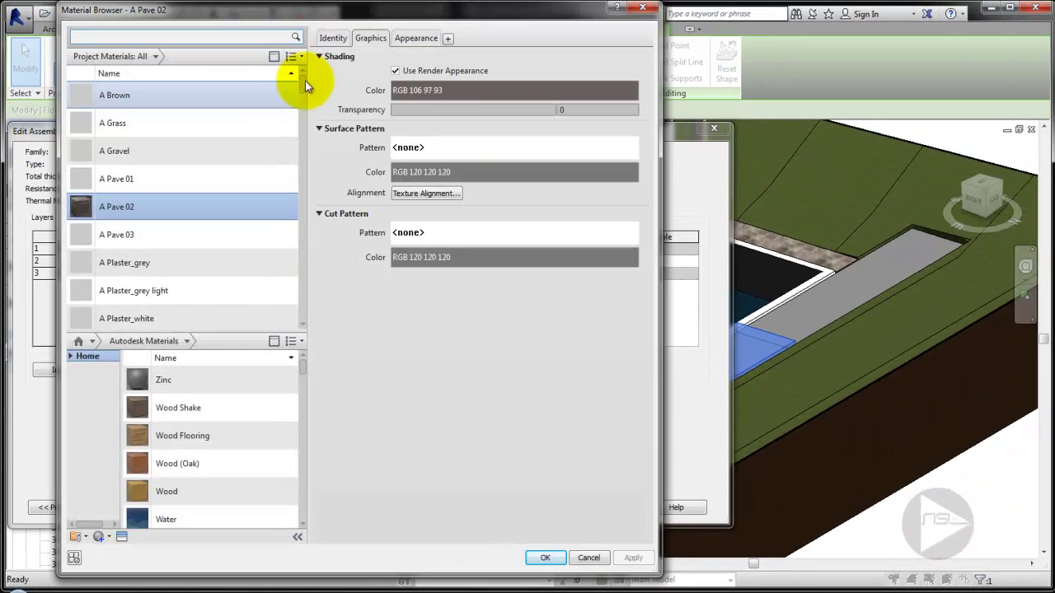
{"action": "left_click_drag", "start_coordinate": [305, 81], "coordinate": [294, 313]}
{"action": "double_click", "coordinate": [220, 290]}
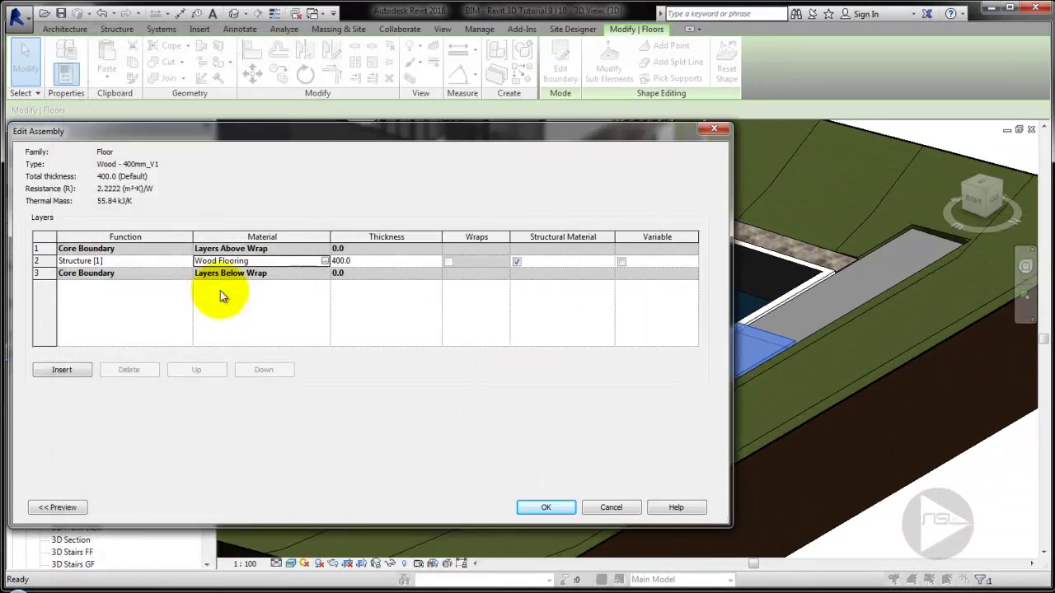
{"action": "left_click", "coordinate": [546, 506]}
{"action": "left_click", "coordinate": [547, 506]}
{"action": "left_click", "coordinate": [928, 535]}
{"action": "scroll", "coordinate": [560, 363], "scroll_direction": "up", "scroll_amount": 5}
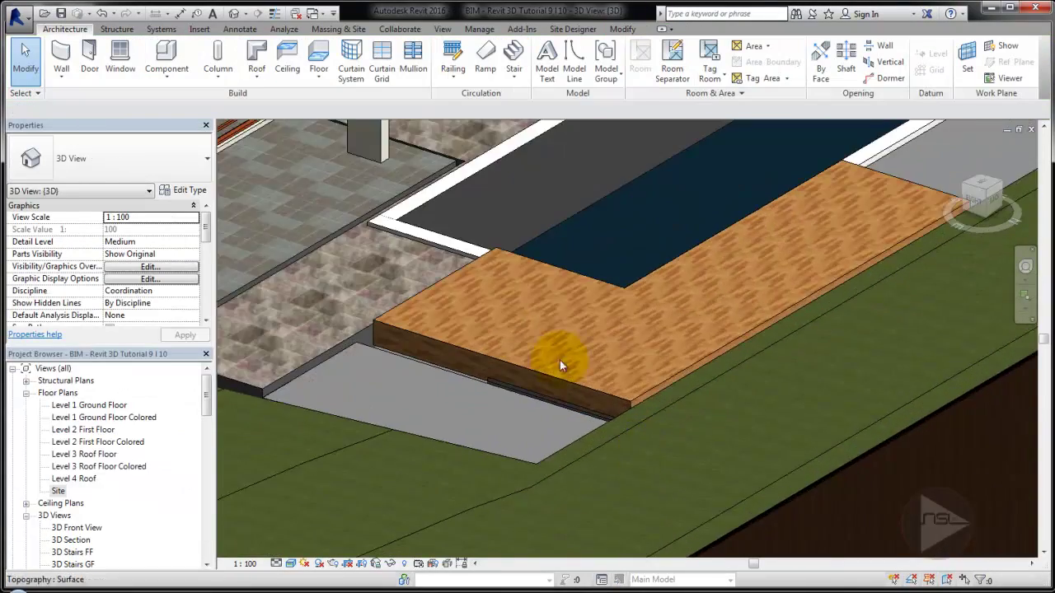
{"action": "scroll", "coordinate": [559, 360], "scroll_direction": "up", "scroll_amount": 3}
{"action": "middle_click_drag", "start_coordinate": [537, 339], "coordinate": [693, 409]}
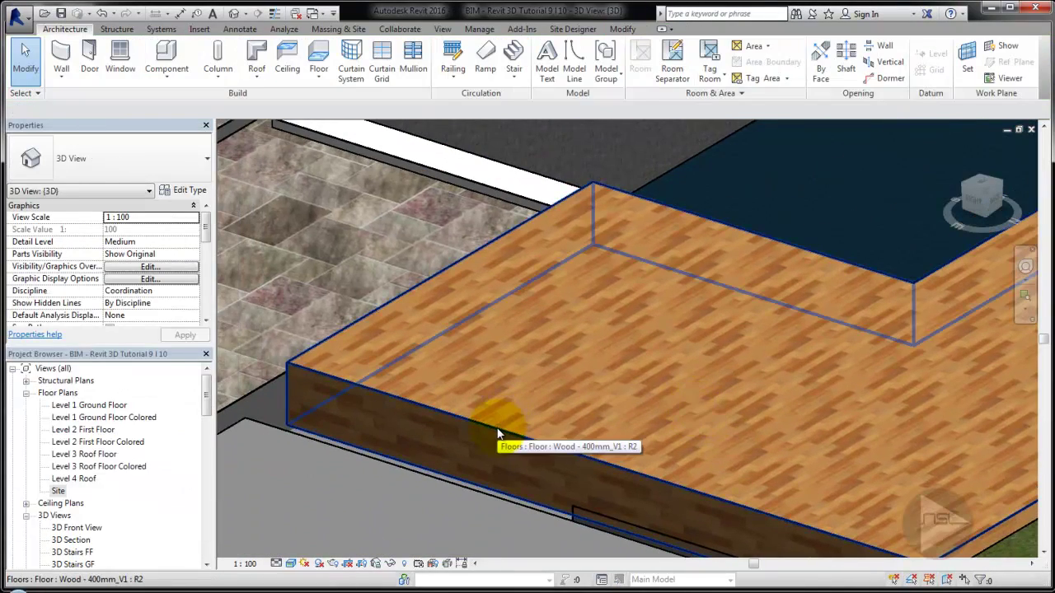
Create a new blank material named 'A Plank' in the Material Browser.
{"action": "left_click", "coordinate": [479, 29]}
{"action": "left_click", "coordinate": [65, 59]}
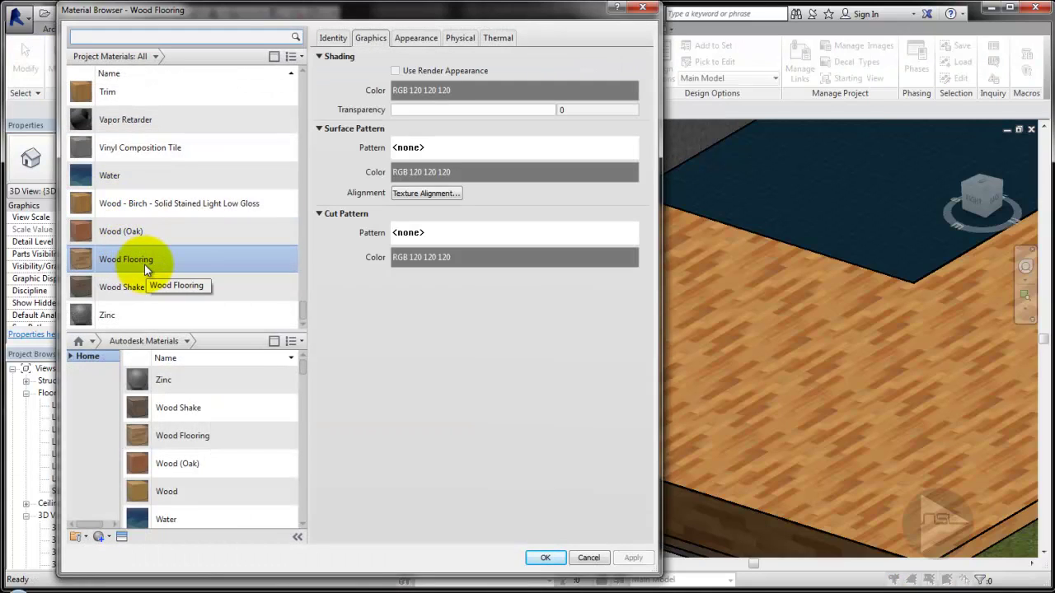
{"action": "right_click", "coordinate": [188, 262]}
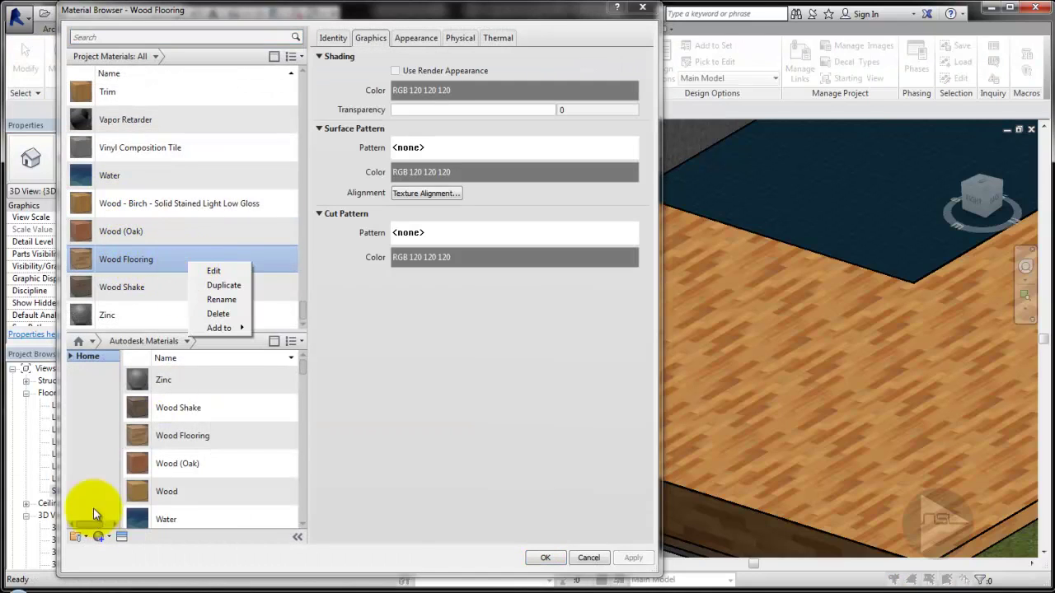
{"action": "left_click", "coordinate": [109, 536]}
{"action": "left_click", "coordinate": [117, 549]}
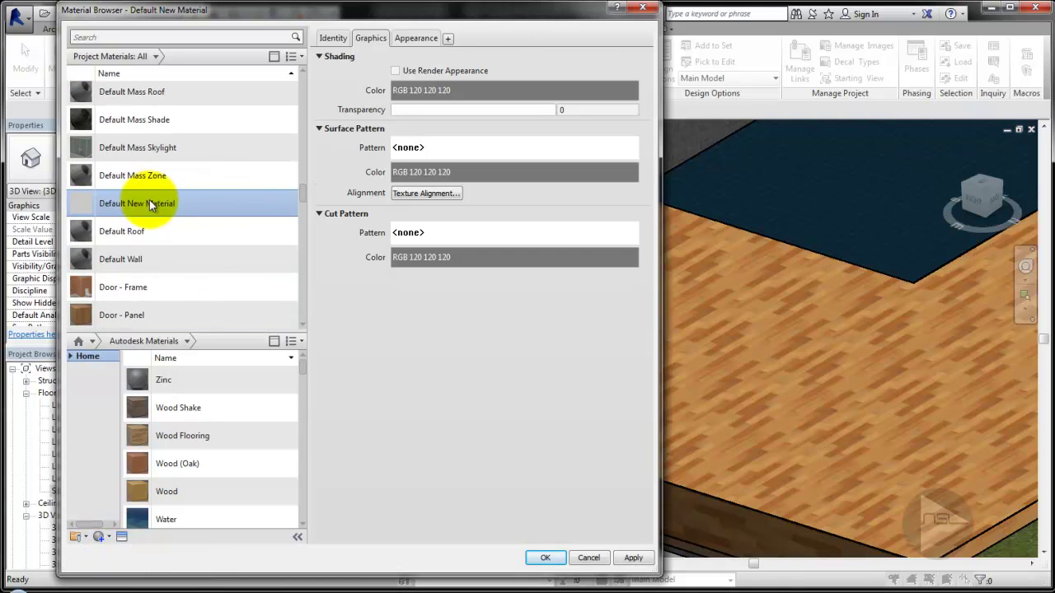
{"action": "right_click", "coordinate": [149, 201]}
{"action": "left_click", "coordinate": [172, 233]}
{"action": "type", "text": "A Plank"}
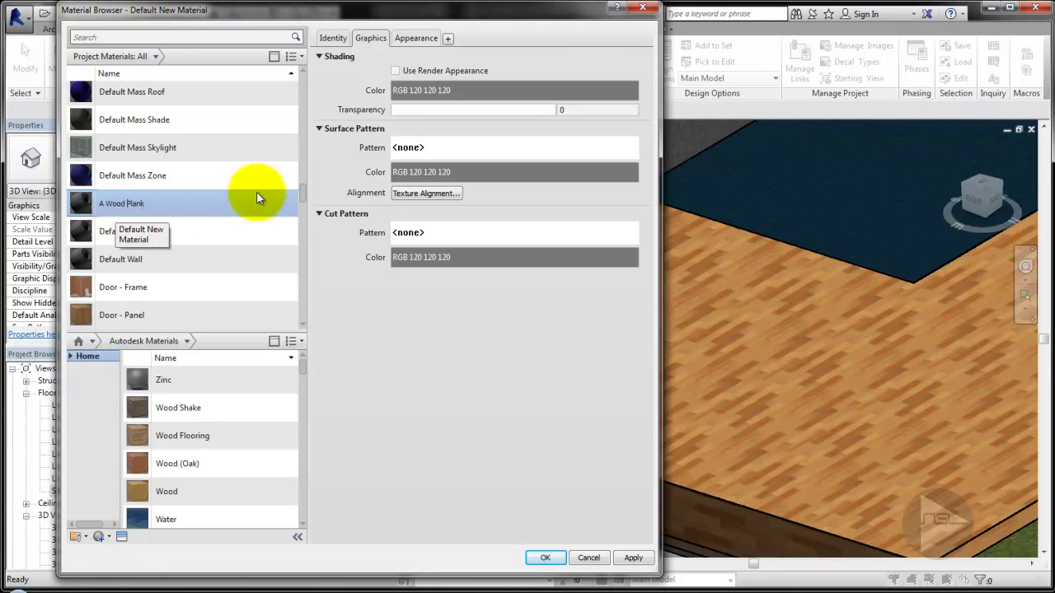
{"action": "key", "text": "Return"}
Give the new material the Horizontal 6in - Beige appearance and rename it A Wood Panel.
{"action": "left_click", "coordinate": [411, 38]}
{"action": "left_click", "coordinate": [121, 537]}
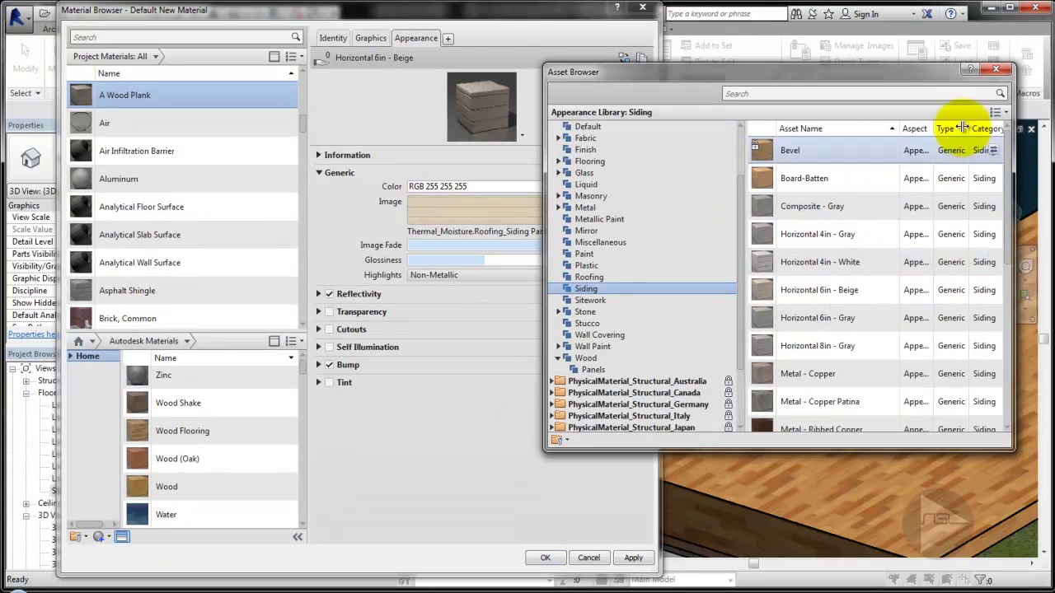
{"action": "left_click", "coordinate": [996, 69]}
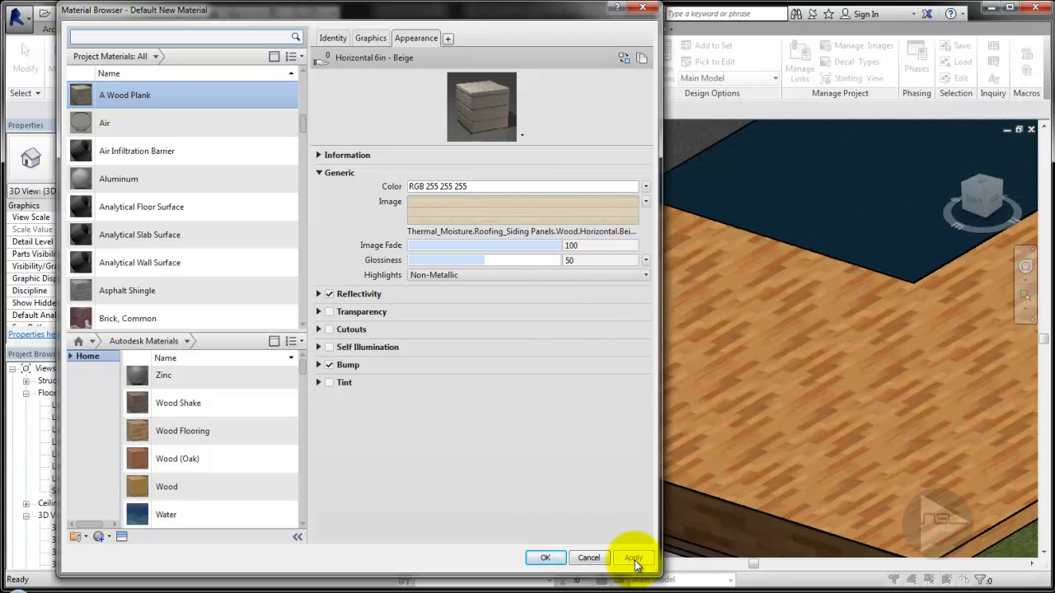
{"action": "left_click", "coordinate": [149, 98]}
{"action": "double_click", "coordinate": [158, 103]}
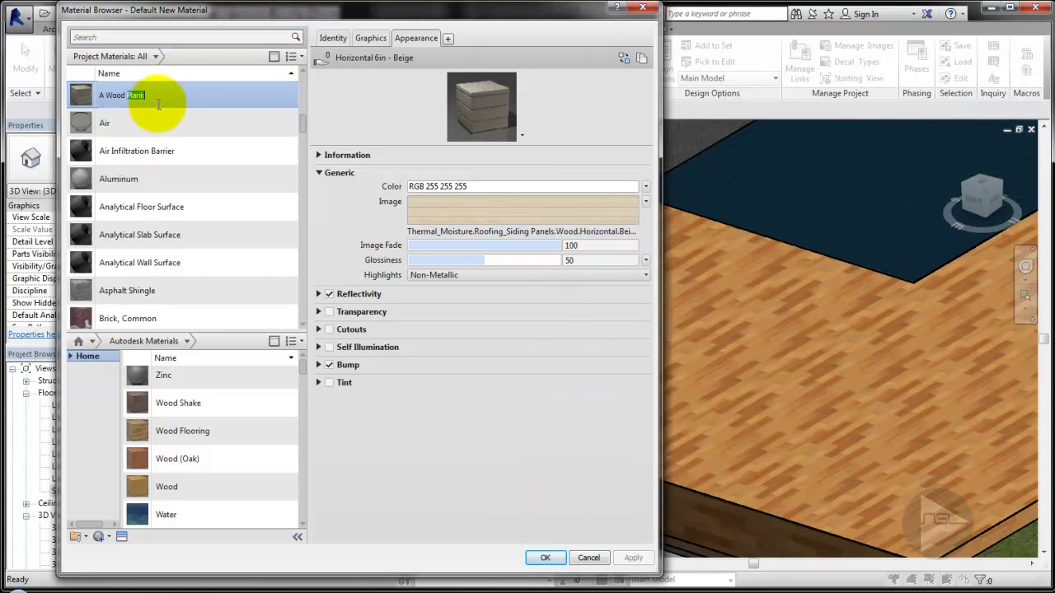
{"action": "left_click", "coordinate": [546, 560]}
Set the deck floor type's 400 mm structure layer material to A Wood Panel.
{"action": "left_click", "coordinate": [573, 453]}
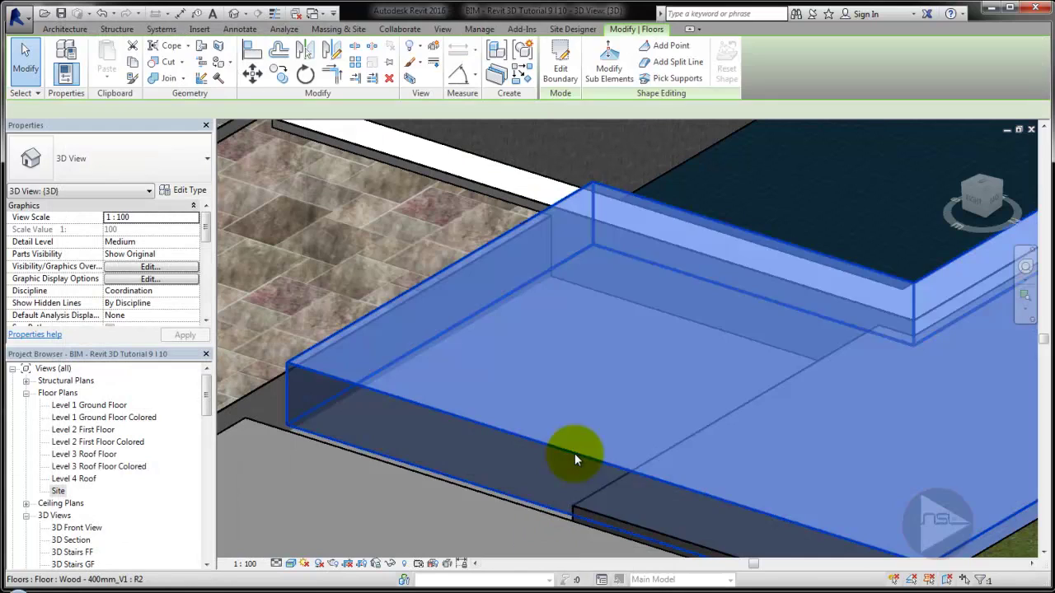
{"action": "left_click", "coordinate": [183, 194]}
{"action": "left_click", "coordinate": [531, 262]}
{"action": "left_click", "coordinate": [330, 266]}
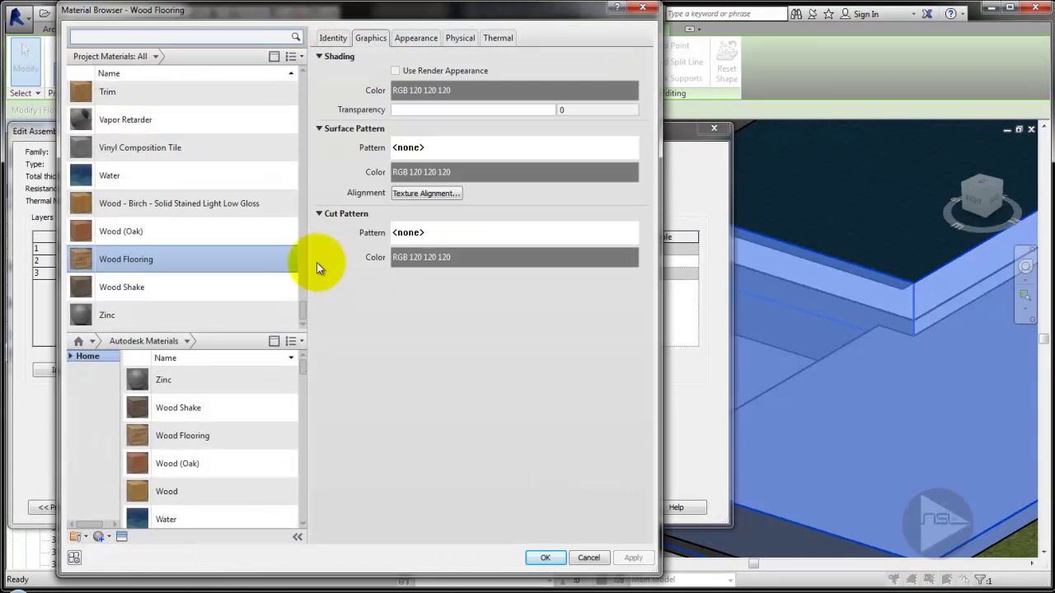
{"action": "mouse_move", "coordinate": [303, 310]}
{"action": "left_mouse_down"}
{"action": "mouse_move", "coordinate": [299, 78]}
{"action": "mouse_move", "coordinate": [304, 315]}
{"action": "mouse_move", "coordinate": [307, 221]}
{"action": "mouse_move", "coordinate": [289, 118]}
{"action": "left_mouse_up"}
{"action": "double_click", "coordinate": [151, 199]}
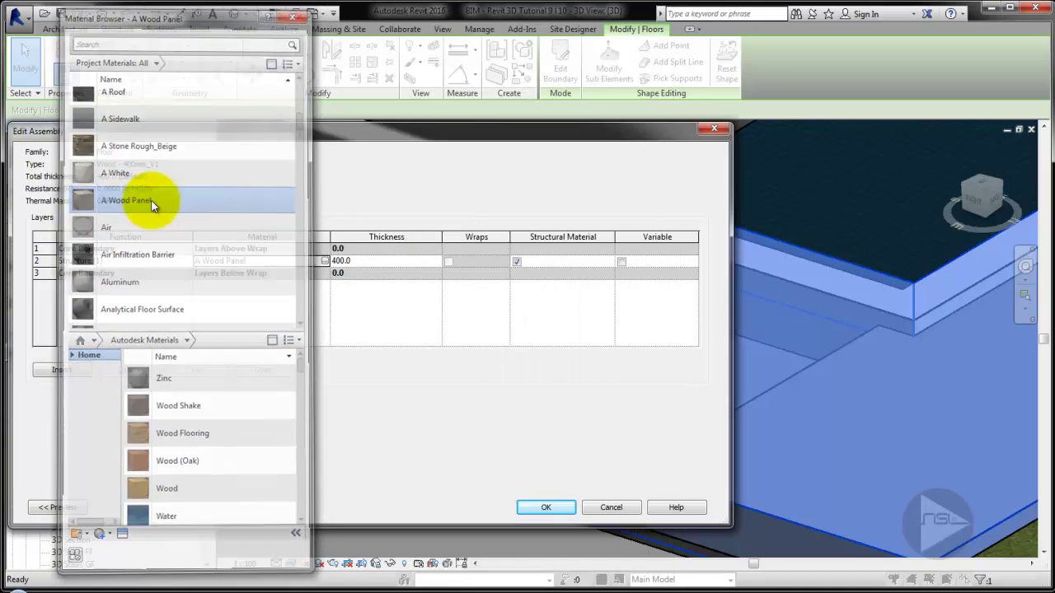
{"action": "left_click", "coordinate": [546, 507]}
{"action": "left_click", "coordinate": [568, 506]}
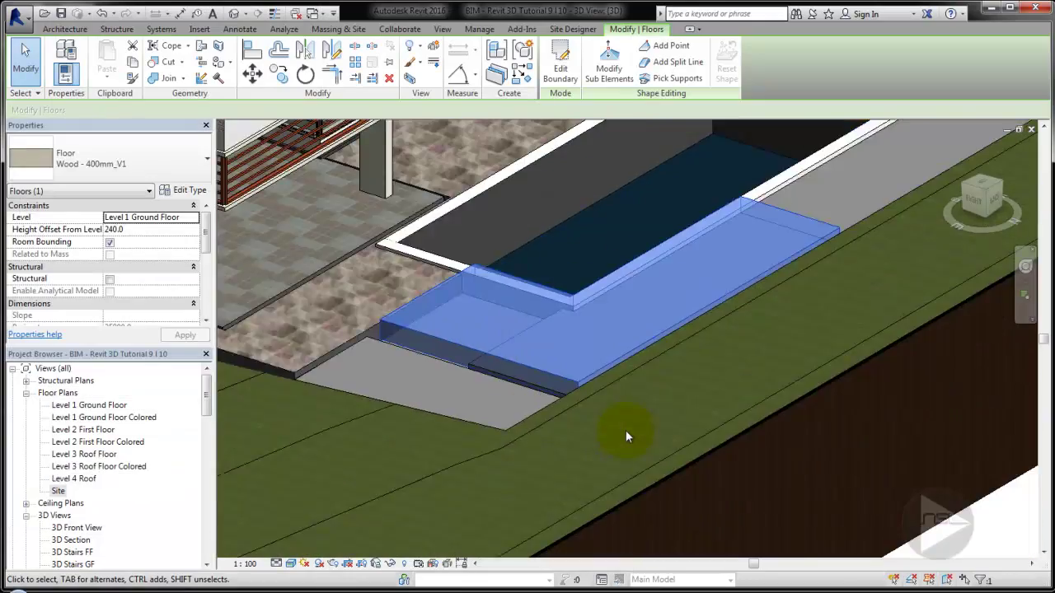
Select and deselect the deck floor, then select the Site floor plan view.
{"action": "scroll", "coordinate": [455, 375], "scroll_direction": "up", "scroll_amount": 3}
{"action": "scroll", "coordinate": [437, 382], "scroll_direction": "up", "scroll_amount": 2}
{"action": "scroll", "coordinate": [439, 353], "scroll_direction": "up", "scroll_amount": 2}
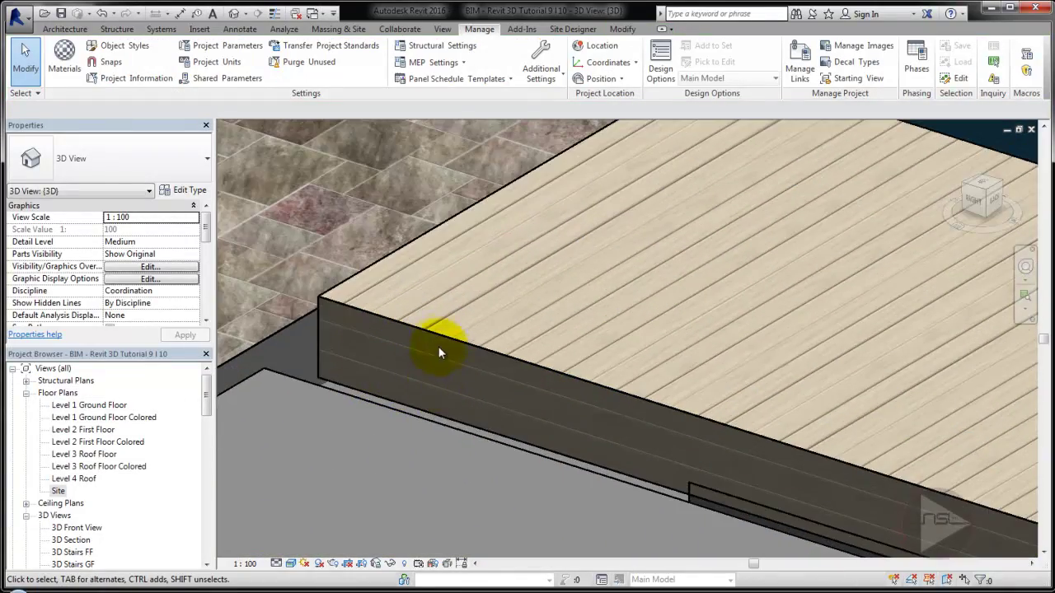
{"action": "left_click", "coordinate": [438, 350]}
{"action": "scroll", "coordinate": [468, 419], "scroll_direction": "down", "scroll_amount": 2}
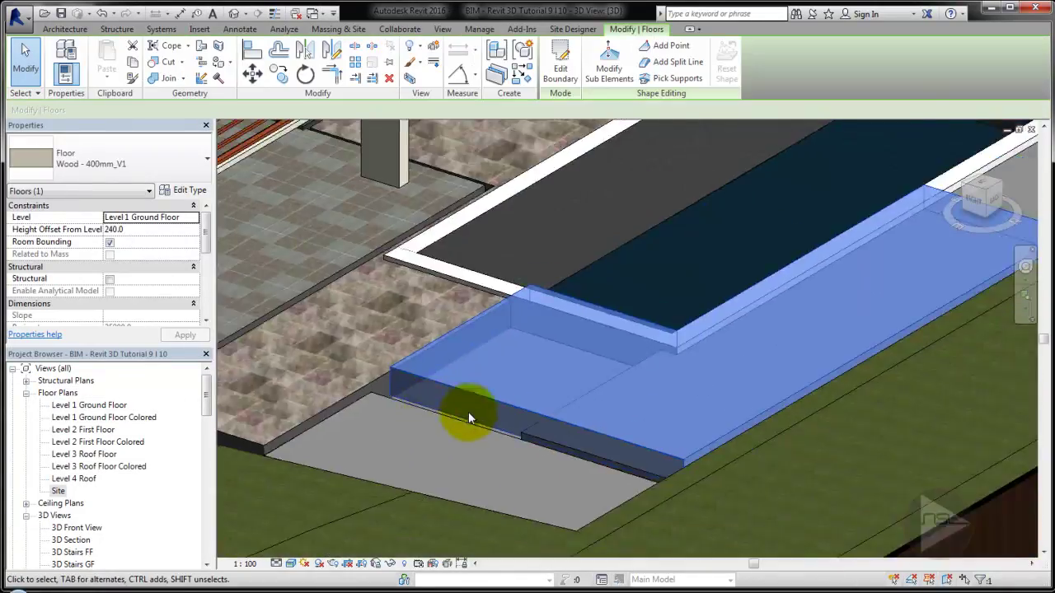
{"action": "scroll", "coordinate": [468, 418], "scroll_direction": "down", "scroll_amount": 2}
{"action": "left_click", "coordinate": [943, 506]}
{"action": "scroll", "coordinate": [294, 228], "scroll_direction": "up", "scroll_amount": 3}
{"action": "scroll", "coordinate": [423, 259], "scroll_direction": "up", "scroll_amount": 2}
{"action": "scroll", "coordinate": [452, 318], "scroll_direction": "up", "scroll_amount": 2}
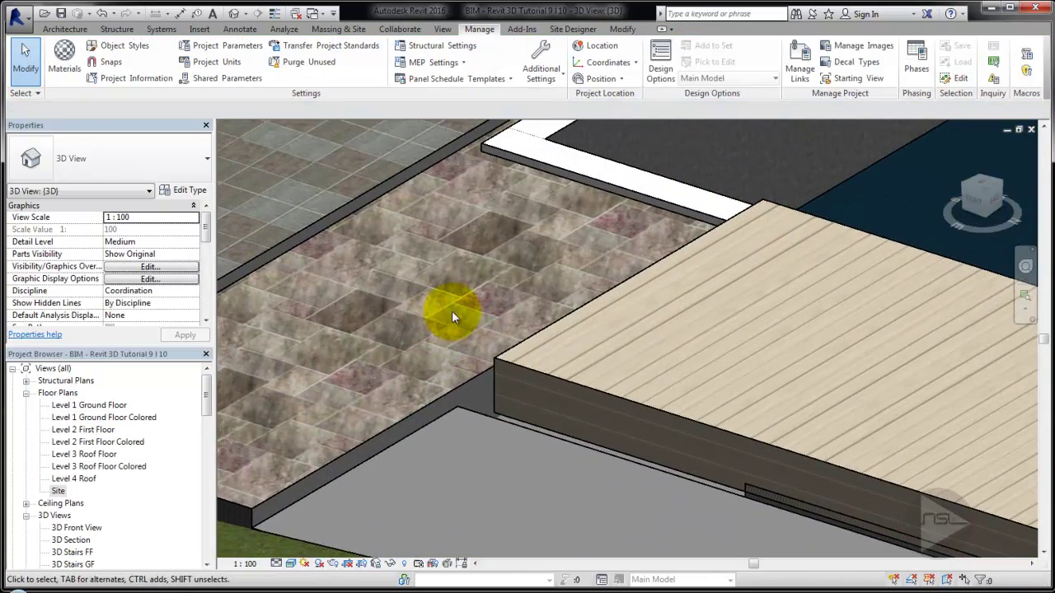
{"action": "left_click", "coordinate": [57, 492]}
Enlarge A Wood Panel's texture sample size to about 4133.60 × 4085.37 mm and apply it.
{"action": "left_click", "coordinate": [57, 58]}
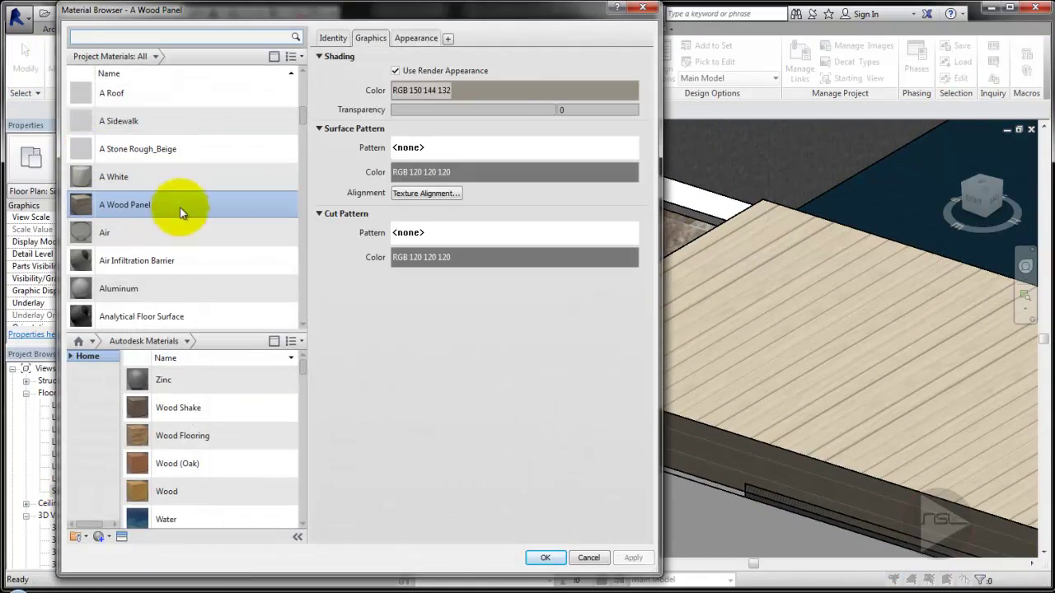
{"action": "left_click", "coordinate": [416, 38]}
{"action": "left_click", "coordinate": [645, 202]}
{"action": "left_click", "coordinate": [590, 329]}
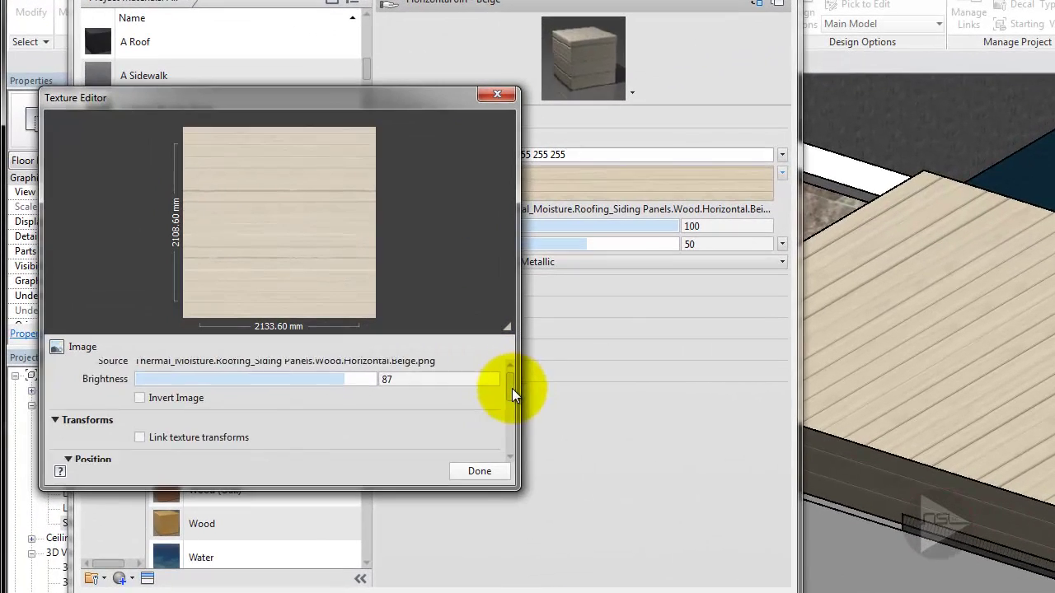
{"action": "left_click_drag", "start_coordinate": [426, 377], "coordinate": [425, 410]}
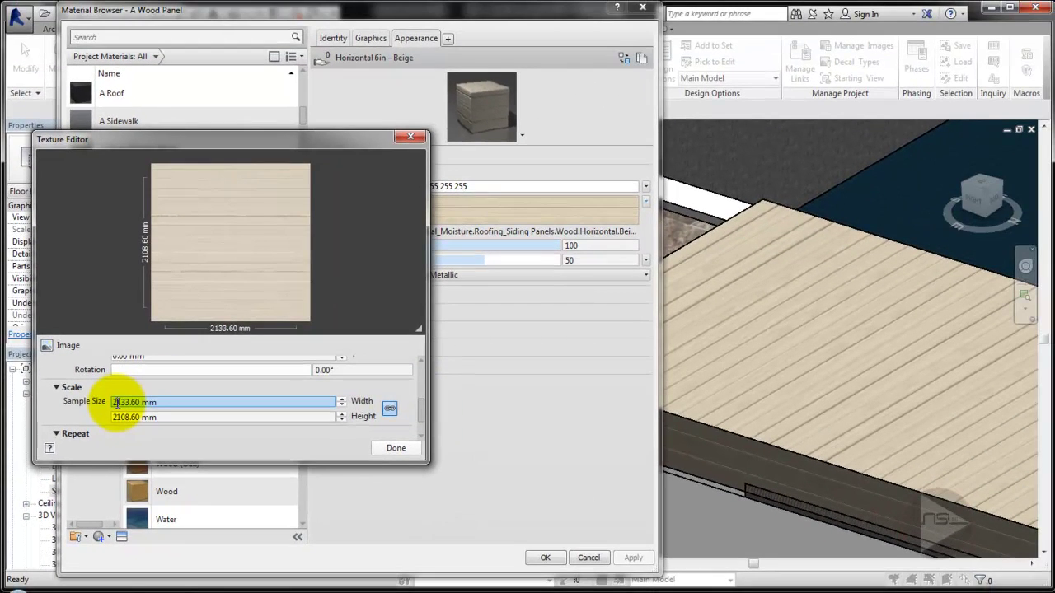
{"action": "left_click", "coordinate": [394, 450]}
{"action": "left_click", "coordinate": [634, 558]}
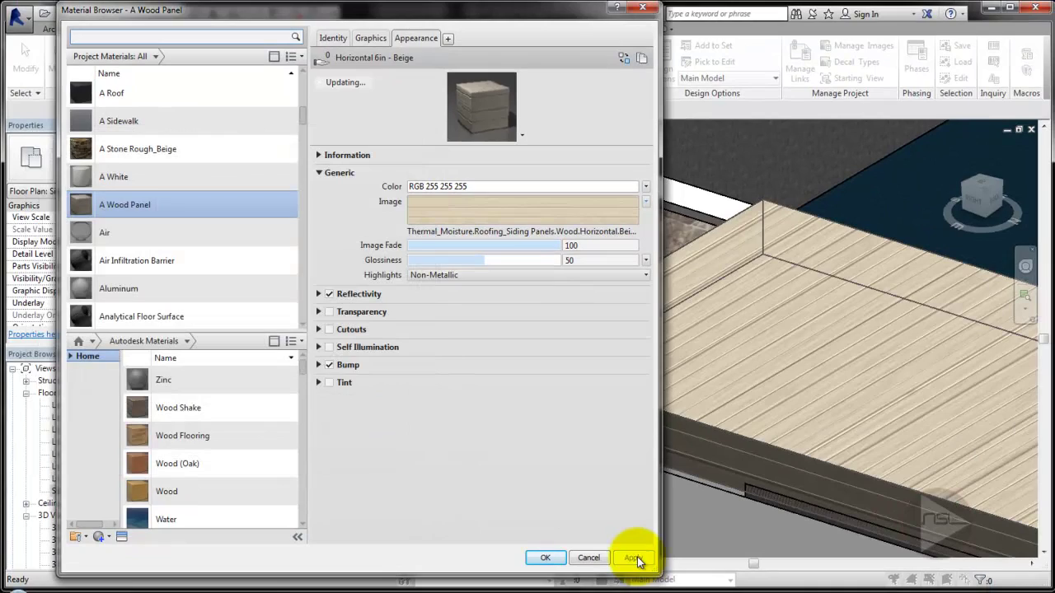
Close the materials list keeping the changes, and orbit around the house, pool and deck.
{"action": "left_click", "coordinate": [545, 558]}
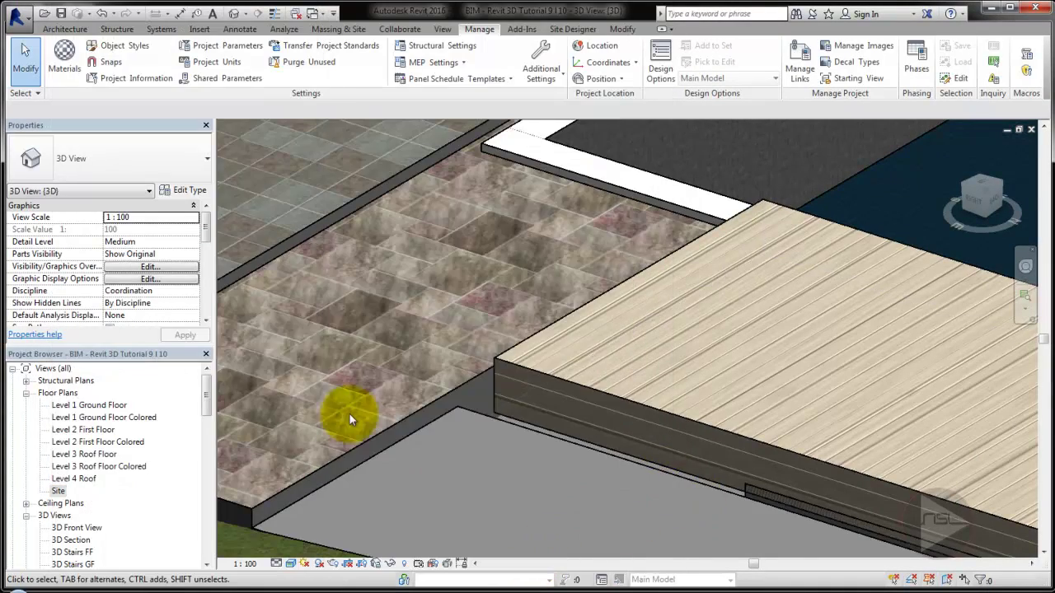
{"action": "scroll", "coordinate": [350, 414], "scroll_direction": "down", "scroll_amount": 3}
{"action": "scroll", "coordinate": [571, 333], "scroll_direction": "down", "scroll_amount": 3}
{"action": "scroll", "coordinate": [663, 379], "scroll_direction": "up", "scroll_amount": 2}
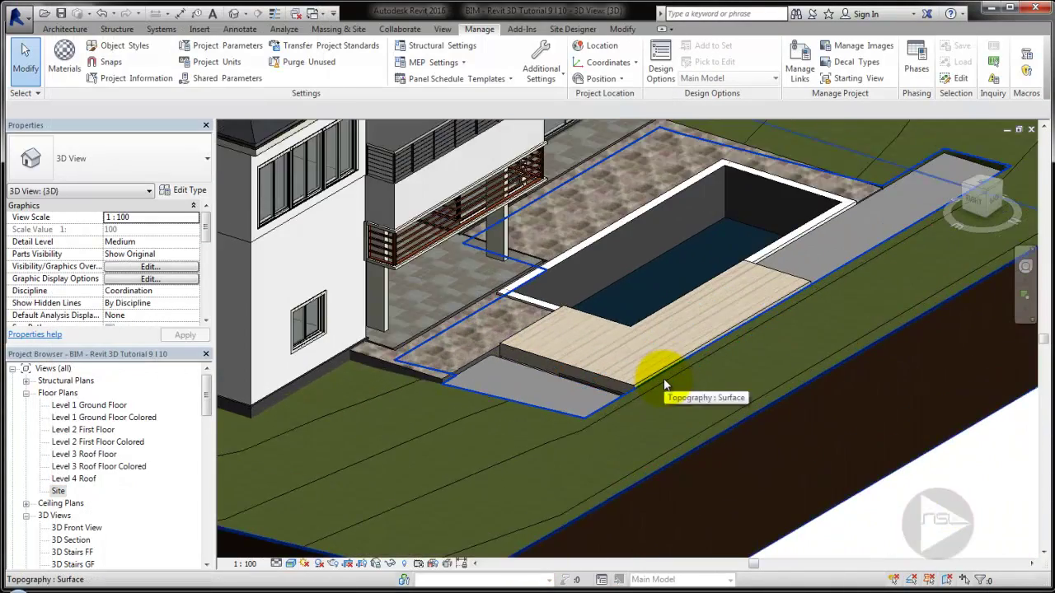
{"action": "mouse_move", "coordinate": [666, 408]}
{"action": "middle_mouse_down", "text": "shift"}
{"action": "mouse_move", "coordinate": [612, 376]}
{"action": "mouse_move", "coordinate": [636, 306]}
{"action": "mouse_move", "coordinate": [523, 396]}
{"action": "middle_mouse_up", "text": "shift"}
On the Site plan, sketch a narrow rectangular Wood - 400mm_V1 floor outline.
{"action": "double_click", "coordinate": [59, 491]}
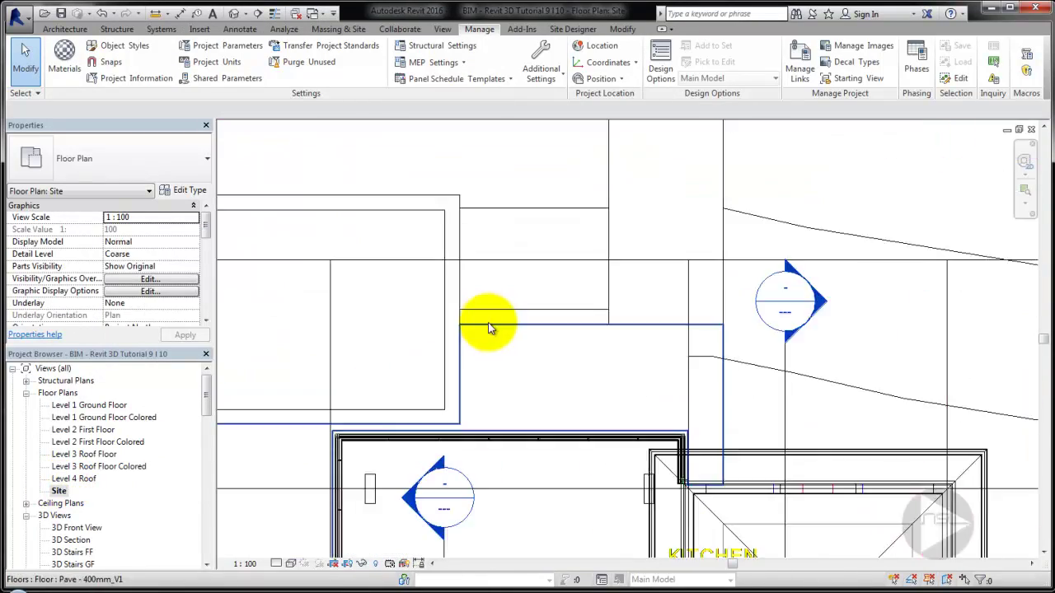
{"action": "scroll", "coordinate": [528, 390], "scroll_direction": "up", "scroll_amount": 2}
{"action": "left_click", "coordinate": [64, 28]}
{"action": "left_click", "coordinate": [308, 40]}
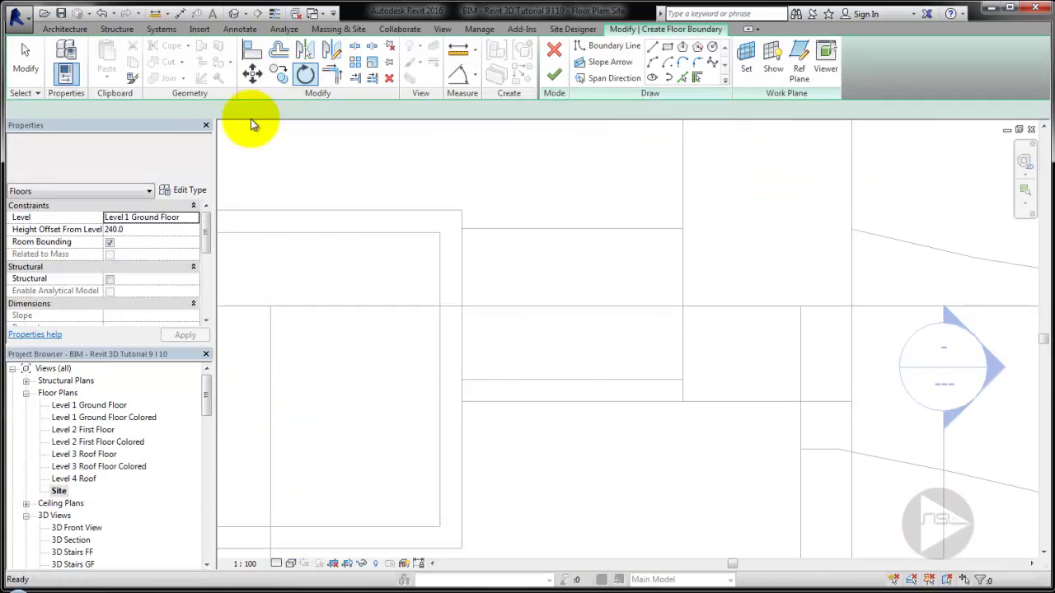
{"action": "left_click", "coordinate": [190, 160]}
{"action": "left_click", "coordinate": [146, 337]}
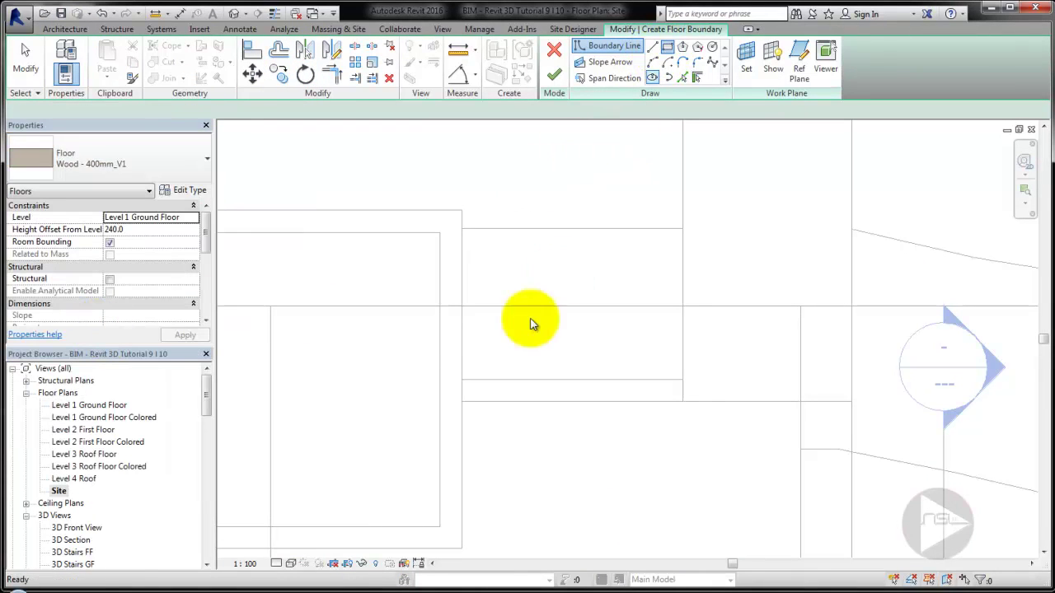
{"action": "left_click", "coordinate": [462, 377]}
{"action": "left_click", "coordinate": [681, 398]}
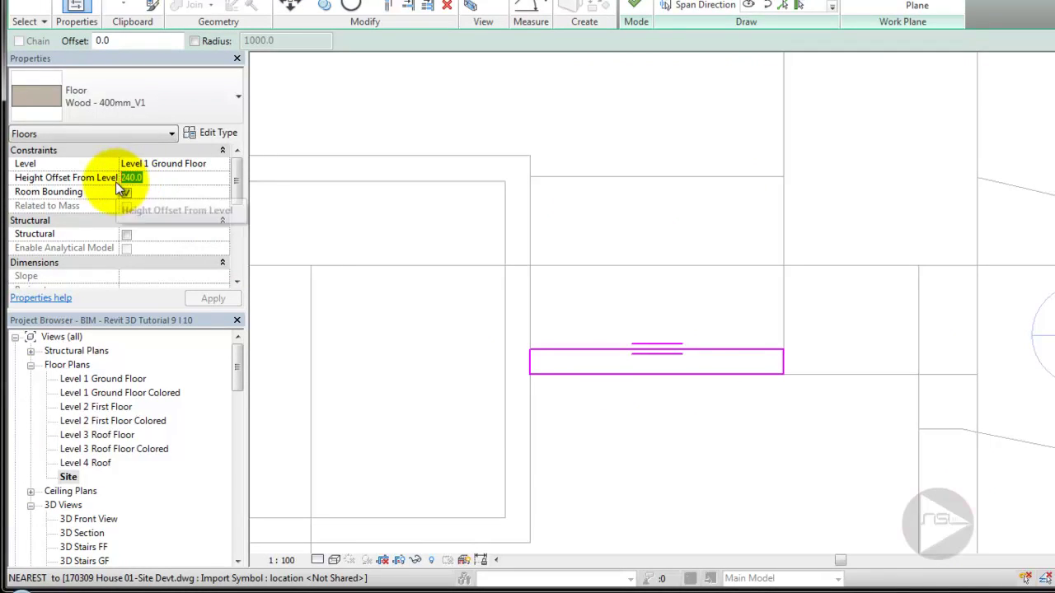
Give the new floor a 90 mm height offset from level and finish it.
{"action": "type", "text": "110"}
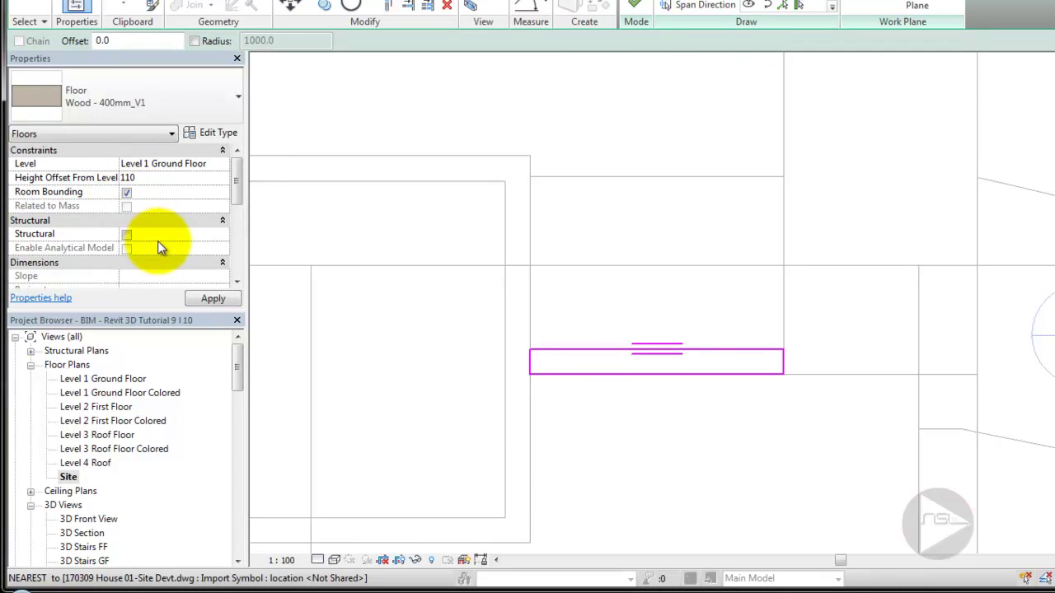
{"action": "left_click", "coordinate": [108, 181]}
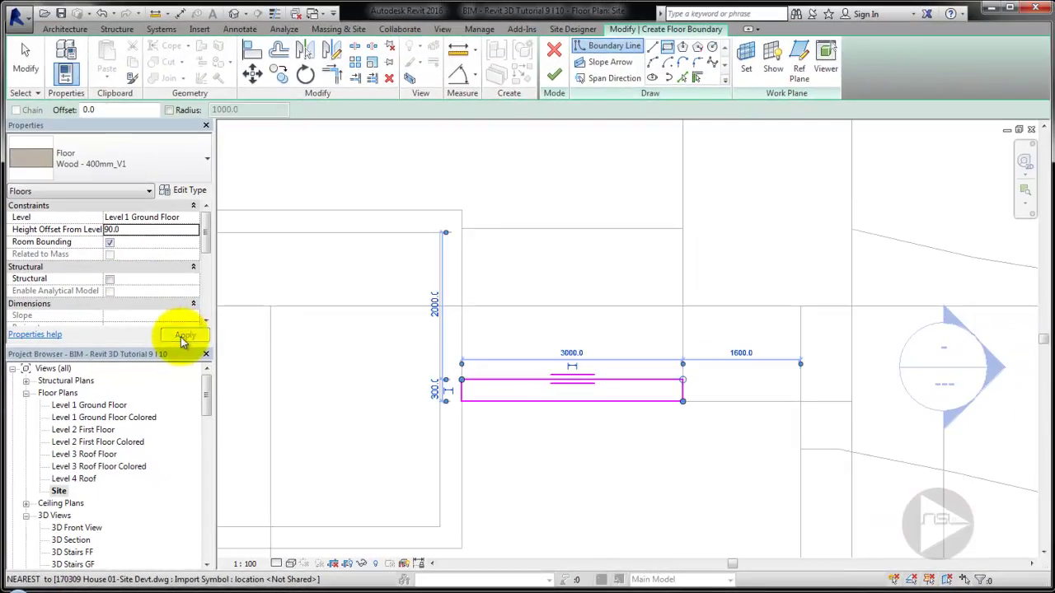
{"action": "type", "text": "90"}
{"action": "left_click", "coordinate": [180, 337]}
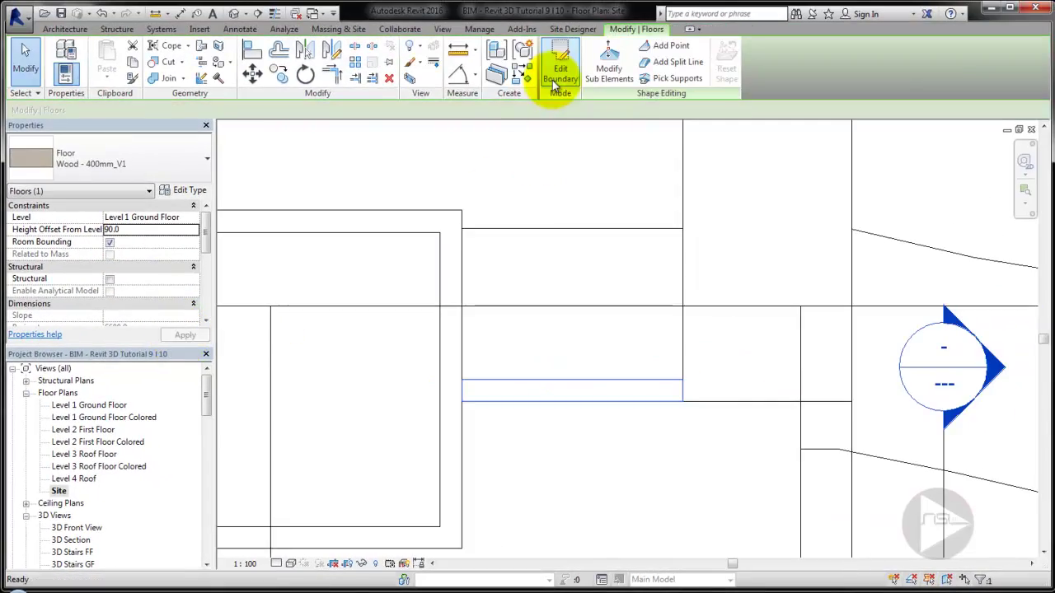
{"action": "left_click", "coordinate": [552, 80]}
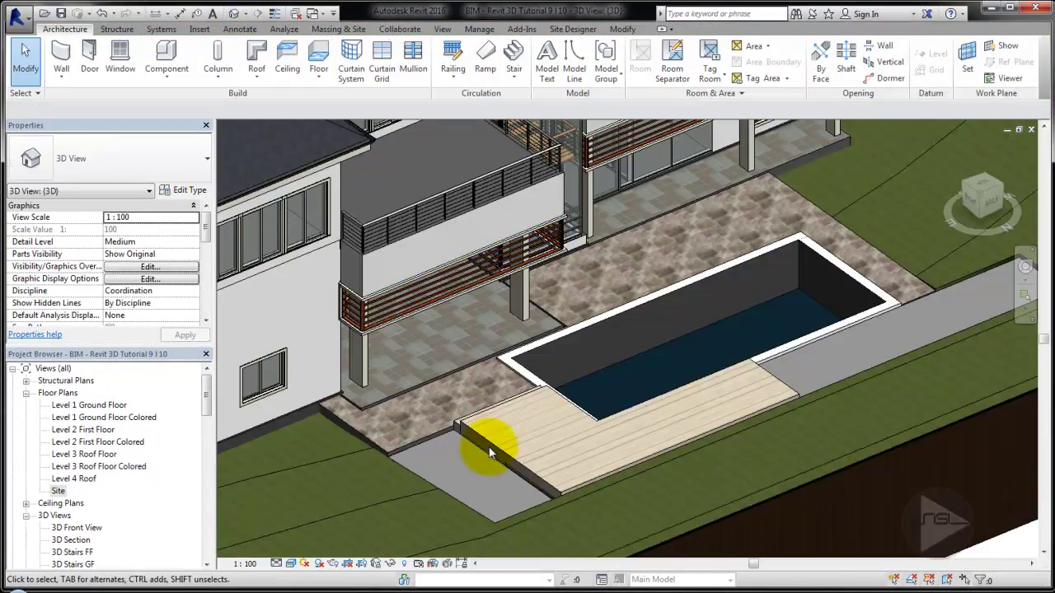
{"action": "mouse_move", "coordinate": [489, 452]}
{"action": "middle_mouse_down", "text": "shift"}
{"action": "mouse_move", "coordinate": [647, 412]}
{"action": "mouse_move", "coordinate": [624, 306]}
{"action": "mouse_move", "coordinate": [606, 346]}
{"action": "middle_mouse_up", "text": "shift"}
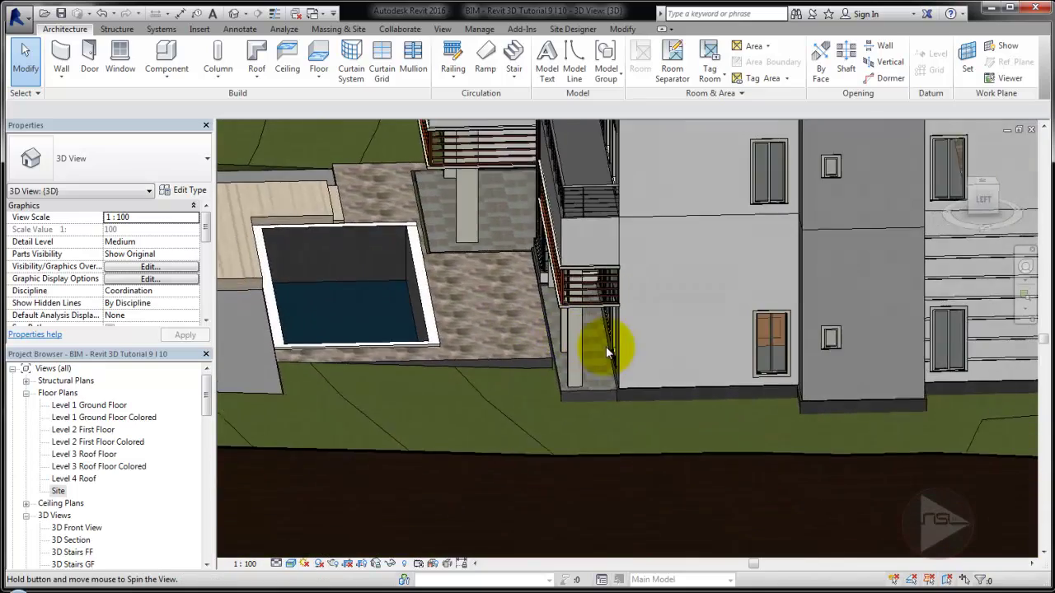
On the Site plan, open the boundary sketch of the paving floor beside the kitchen.
{"action": "double_click", "coordinate": [59, 491]}
{"action": "scroll", "coordinate": [349, 420], "scroll_direction": "down", "scroll_amount": 3}
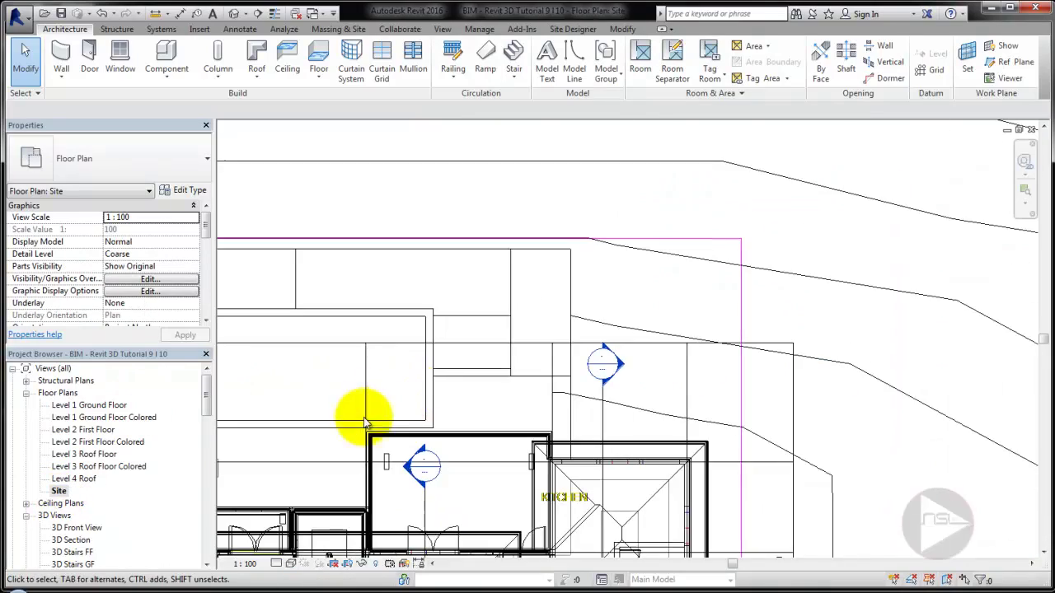
{"action": "scroll", "coordinate": [577, 350], "scroll_direction": "up", "scroll_amount": 5}
{"action": "scroll", "coordinate": [577, 350], "scroll_direction": "up", "scroll_amount": 2}
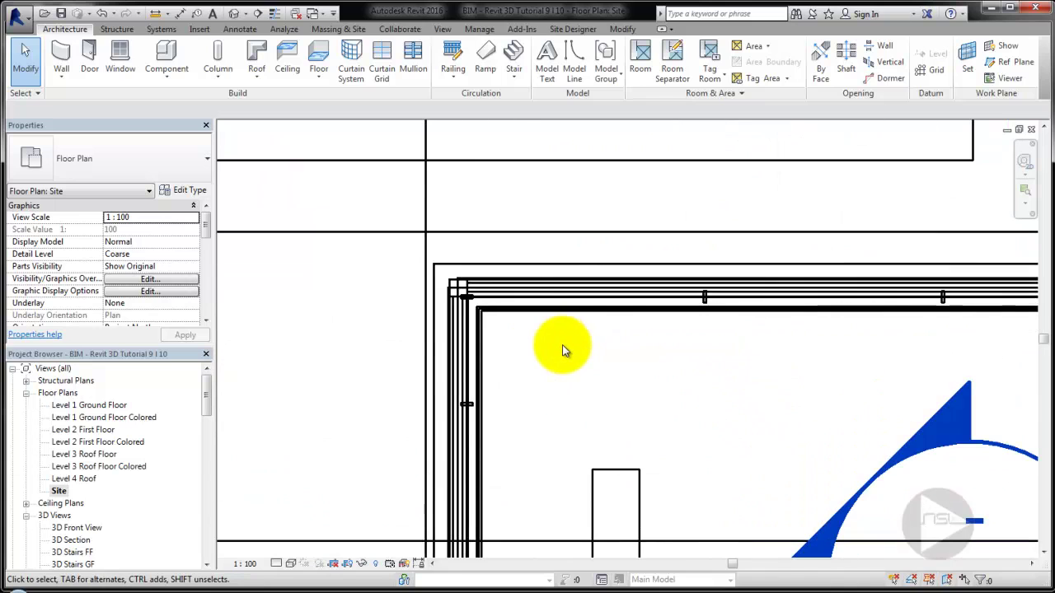
{"action": "left_click", "coordinate": [497, 270]}
{"action": "scroll", "coordinate": [497, 270], "scroll_direction": "down", "scroll_amount": 3}
{"action": "scroll", "coordinate": [737, 331], "scroll_direction": "down", "scroll_amount": 2}
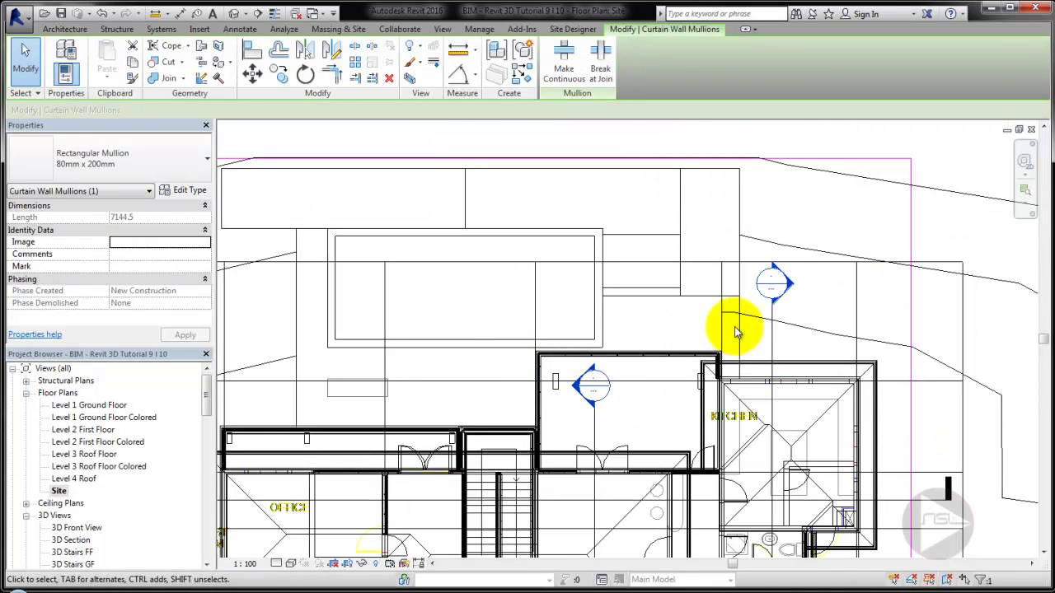
{"action": "left_click", "coordinate": [730, 336]}
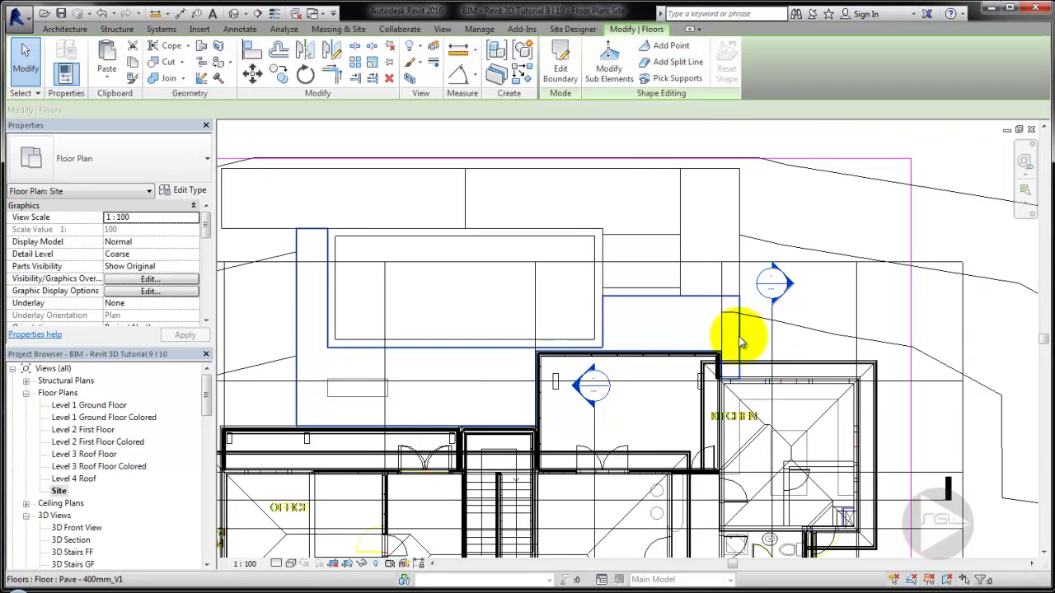
{"action": "scroll", "coordinate": [737, 347], "scroll_direction": "up", "scroll_amount": 2}
{"action": "scroll", "coordinate": [673, 299], "scroll_direction": "up", "scroll_amount": 2}
{"action": "double_click", "coordinate": [674, 293]}
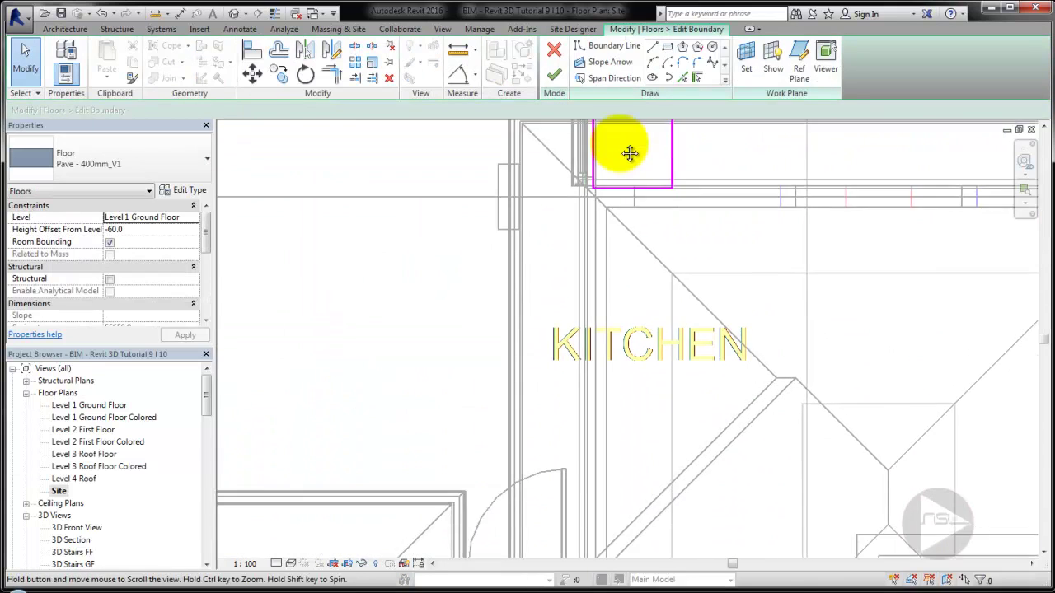
Move the vertical paving boundary line onto the wall corner.
{"action": "scroll", "coordinate": [530, 420], "scroll_direction": "up", "scroll_amount": 2}
{"action": "left_click", "coordinate": [535, 331]}
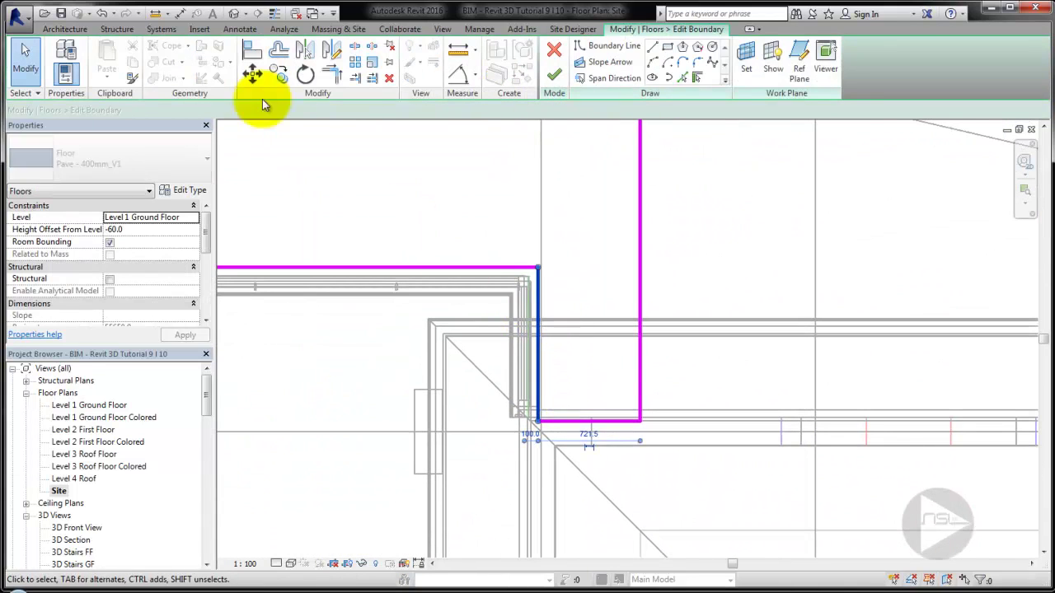
{"action": "scroll", "coordinate": [522, 436], "scroll_direction": "up", "scroll_amount": 3}
{"action": "middle_click_drag", "start_coordinate": [444, 218], "coordinate": [573, 385]}
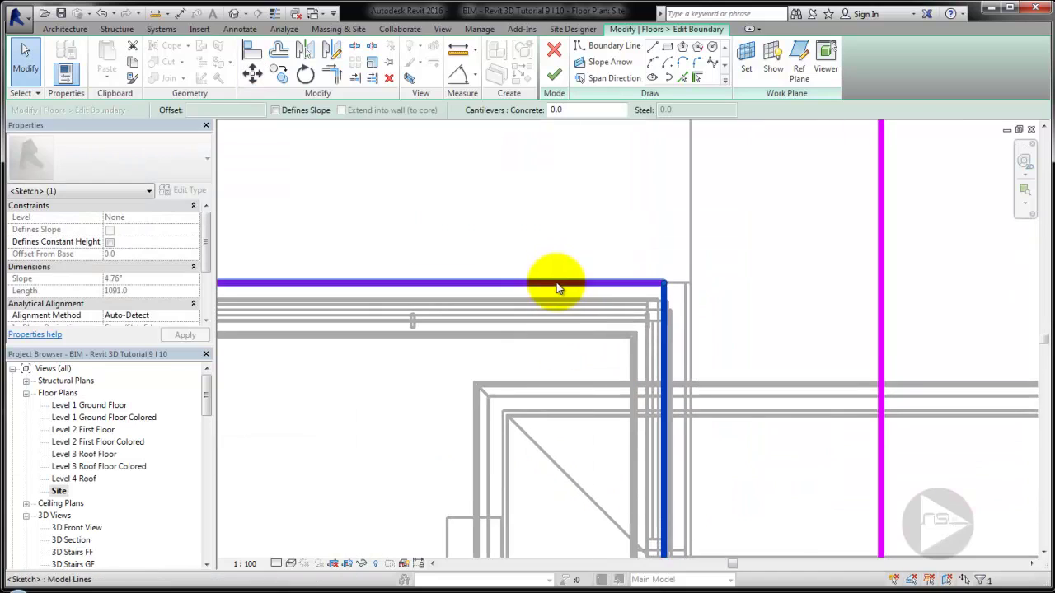
{"action": "left_click", "coordinate": [252, 74]}
{"action": "scroll", "coordinate": [664, 316], "scroll_direction": "up", "scroll_amount": 3}
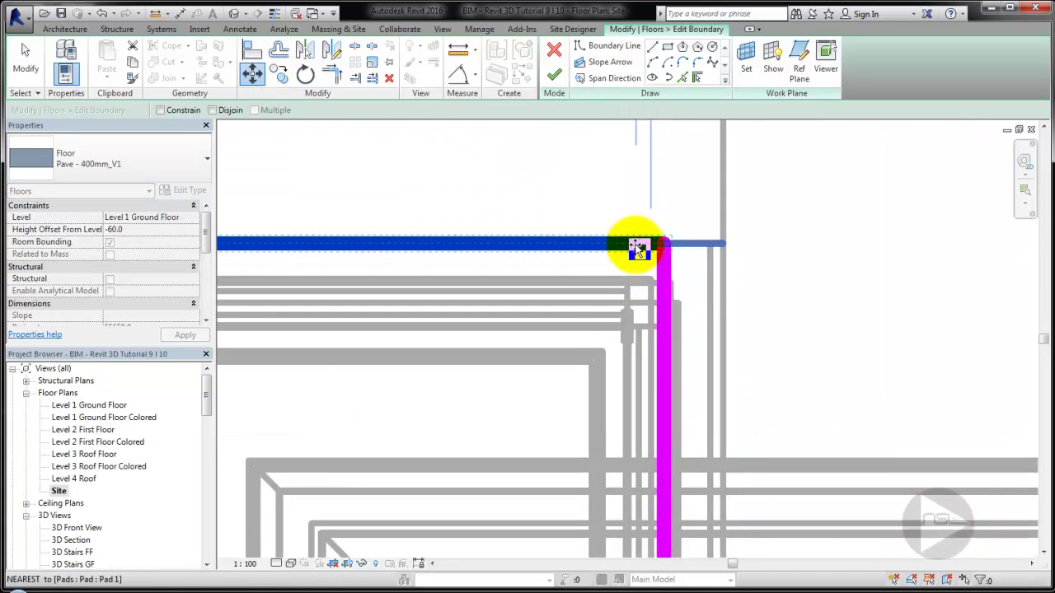
{"action": "left_click", "coordinate": [640, 293]}
Shift the left boundary line onto the wall face, finish the sketch, and view 3D.
{"action": "scroll", "coordinate": [800, 388], "scroll_direction": "down", "scroll_amount": 3}
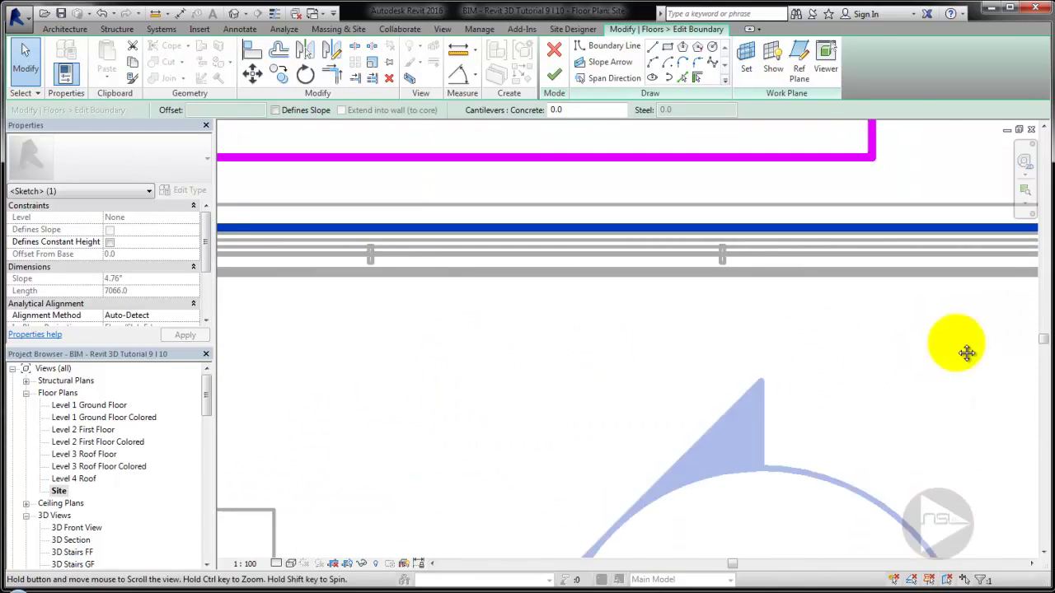
{"action": "middle_click_drag", "start_coordinate": [949, 349], "coordinate": [584, 305]}
{"action": "left_click_drag", "start_coordinate": [483, 263], "coordinate": [506, 231]}
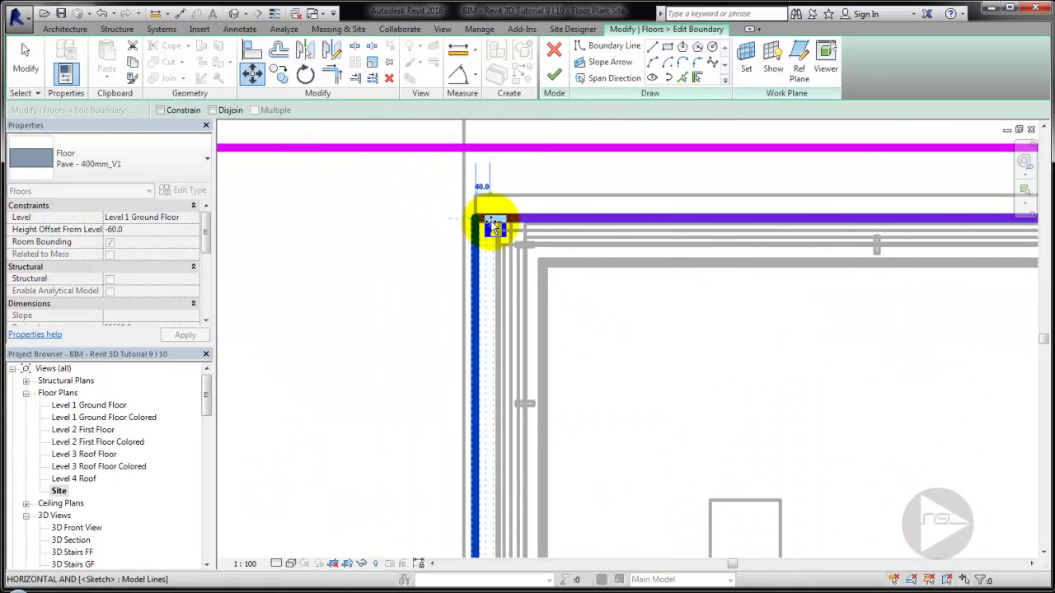
{"action": "scroll", "coordinate": [524, 283], "scroll_direction": "down", "scroll_amount": 3}
{"action": "mouse_move", "coordinate": [687, 259]}
{"action": "middle_mouse_down"}
{"action": "mouse_move", "coordinate": [542, 349]}
{"action": "mouse_move", "coordinate": [690, 336]}
{"action": "middle_mouse_up"}
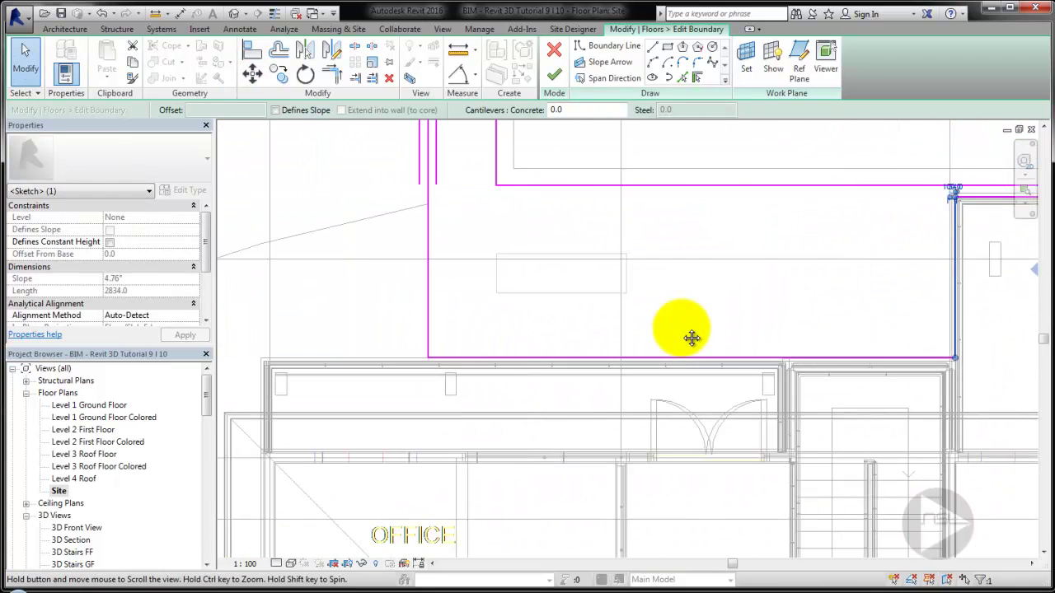
{"action": "left_click", "coordinate": [553, 79]}
{"action": "left_click", "coordinate": [234, 14]}
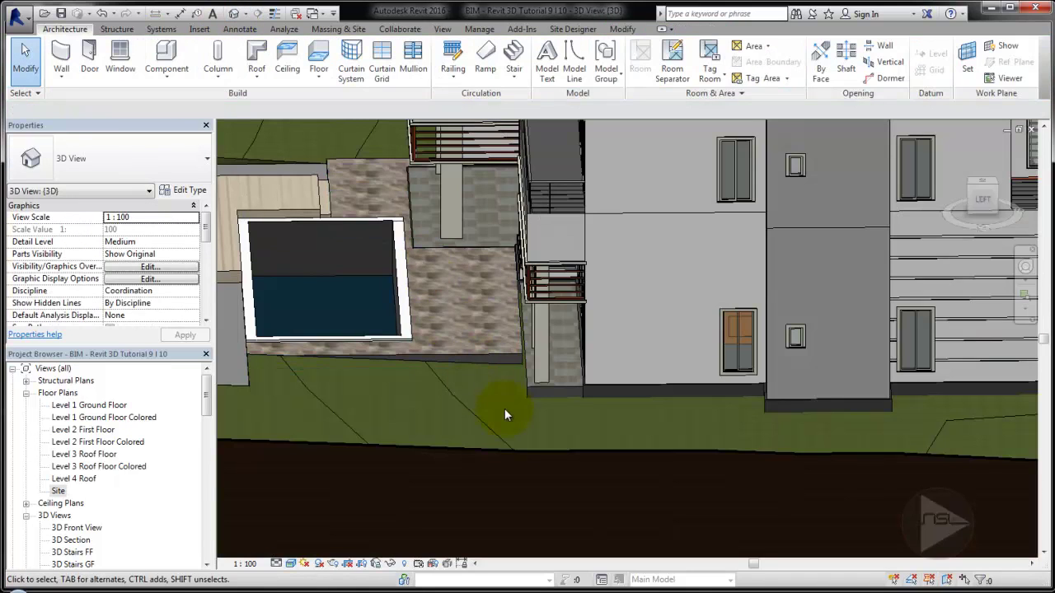
Open the paving floor's boundary sketch on the Level 1 Ground Floor plan.
{"action": "scroll", "coordinate": [423, 216], "scroll_direction": "up", "scroll_amount": 5}
{"action": "middle_click_drag", "start_coordinate": [423, 216], "coordinate": [438, 354]}
{"action": "left_click", "coordinate": [435, 354]}
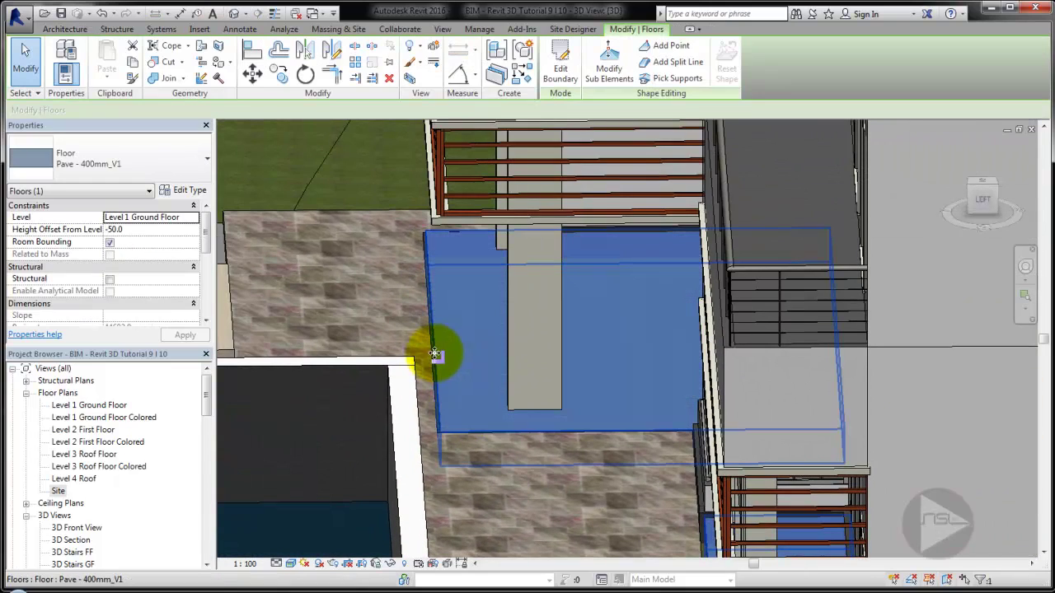
{"action": "double_click", "coordinate": [89, 404]}
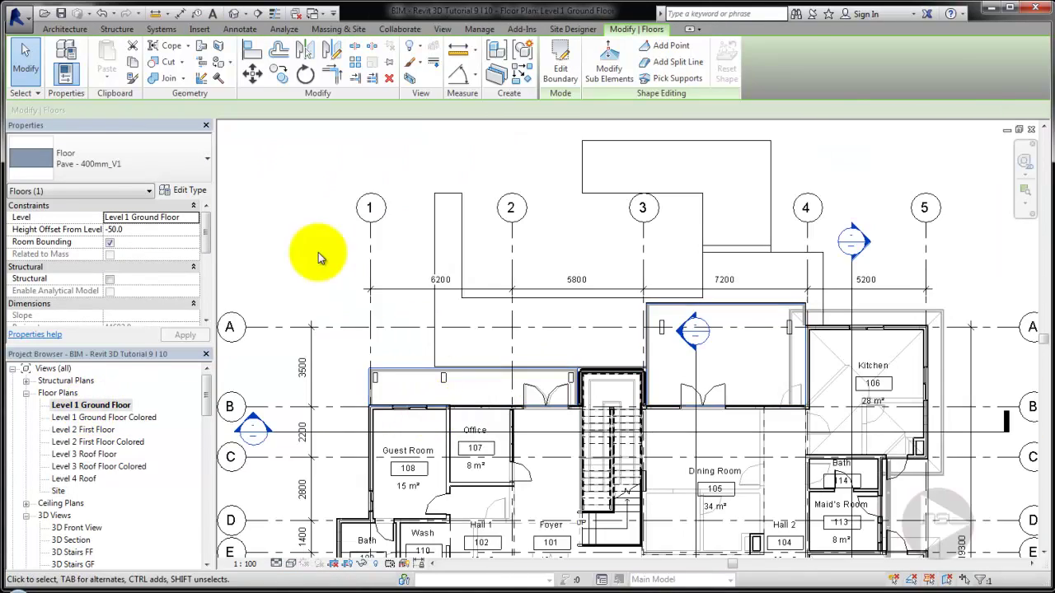
{"action": "scroll", "coordinate": [574, 288], "scroll_direction": "up", "scroll_amount": 3}
{"action": "scroll", "coordinate": [500, 283], "scroll_direction": "up", "scroll_amount": 2}
{"action": "left_click", "coordinate": [511, 261]}
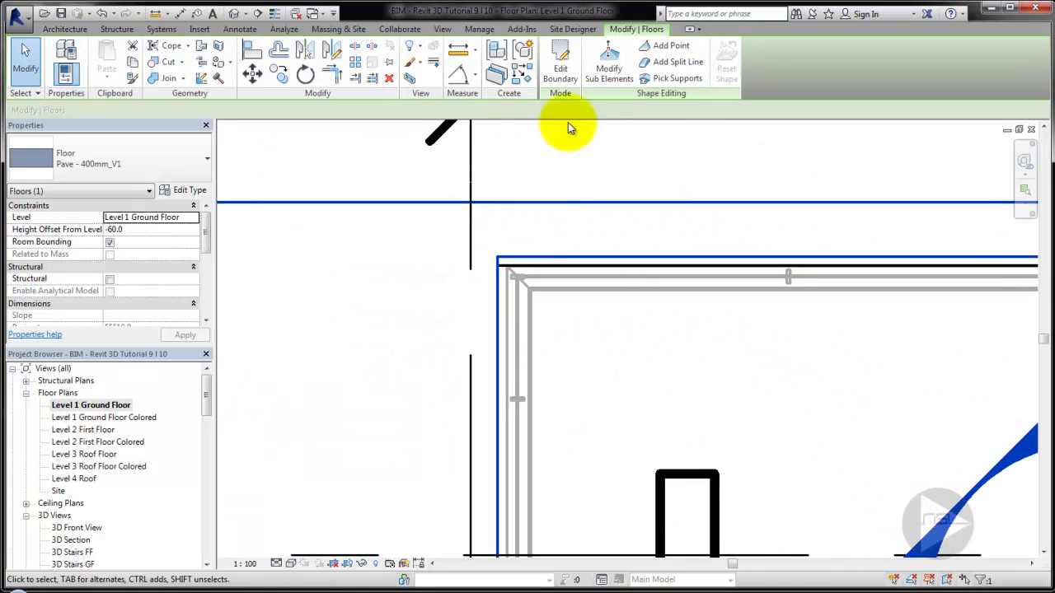
{"action": "left_click", "coordinate": [565, 78]}
Move the top paving boundary line toward the outer wall and finish the edit.
{"action": "left_click", "coordinate": [544, 257]}
{"action": "left_click", "coordinate": [252, 73]}
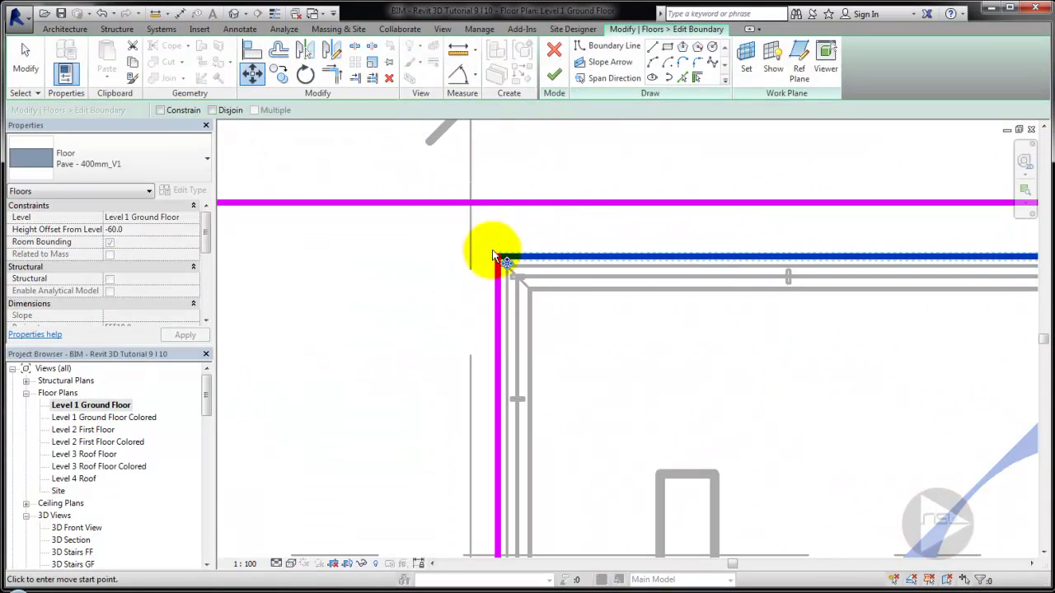
{"action": "key", "text": "Escape"}
{"action": "scroll", "coordinate": [676, 365], "scroll_direction": "down", "scroll_amount": 3}
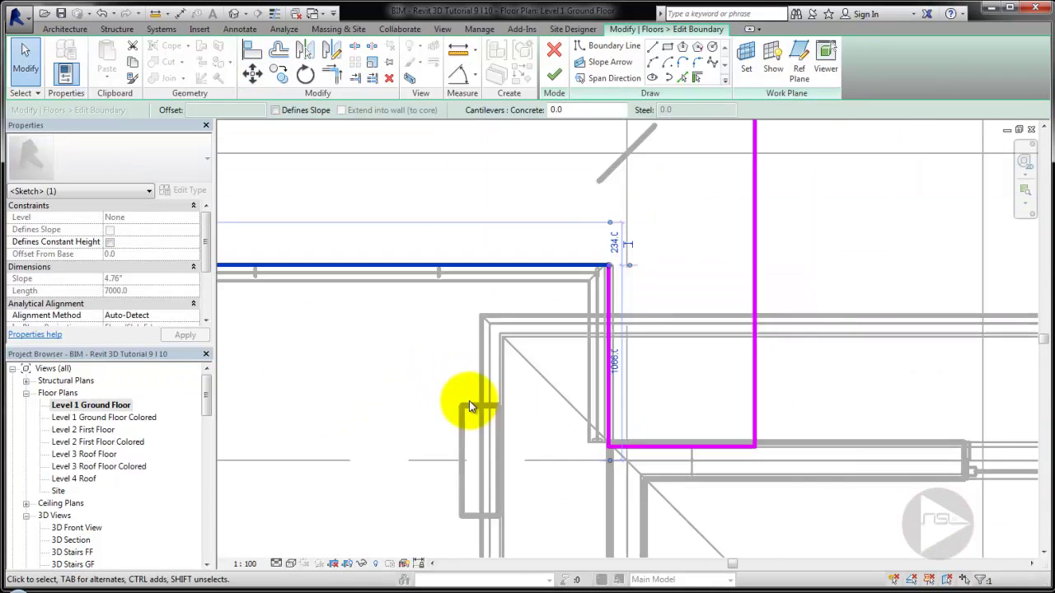
{"action": "left_click", "coordinate": [554, 78]}
Show the plan in Shaded visual style, then return to the 3D view.
{"action": "left_click", "coordinate": [290, 563]}
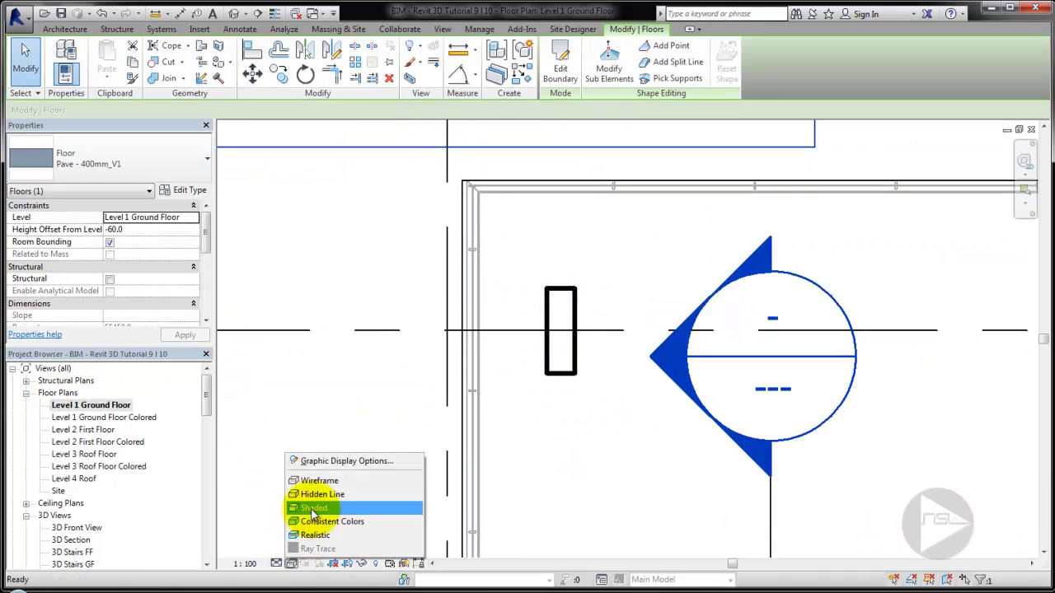
{"action": "left_click", "coordinate": [306, 503]}
{"action": "scroll", "coordinate": [537, 358], "scroll_direction": "up", "scroll_amount": 3}
{"action": "scroll", "coordinate": [574, 371], "scroll_direction": "up", "scroll_amount": 2}
{"action": "scroll", "coordinate": [647, 342], "scroll_direction": "up", "scroll_amount": 2}
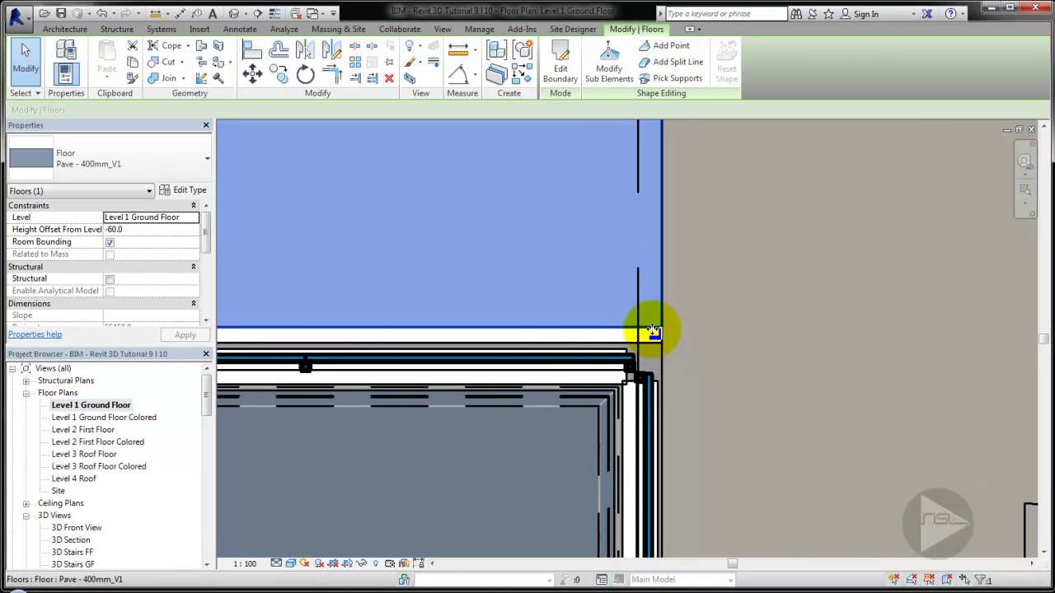
{"action": "left_click", "coordinate": [554, 79]}
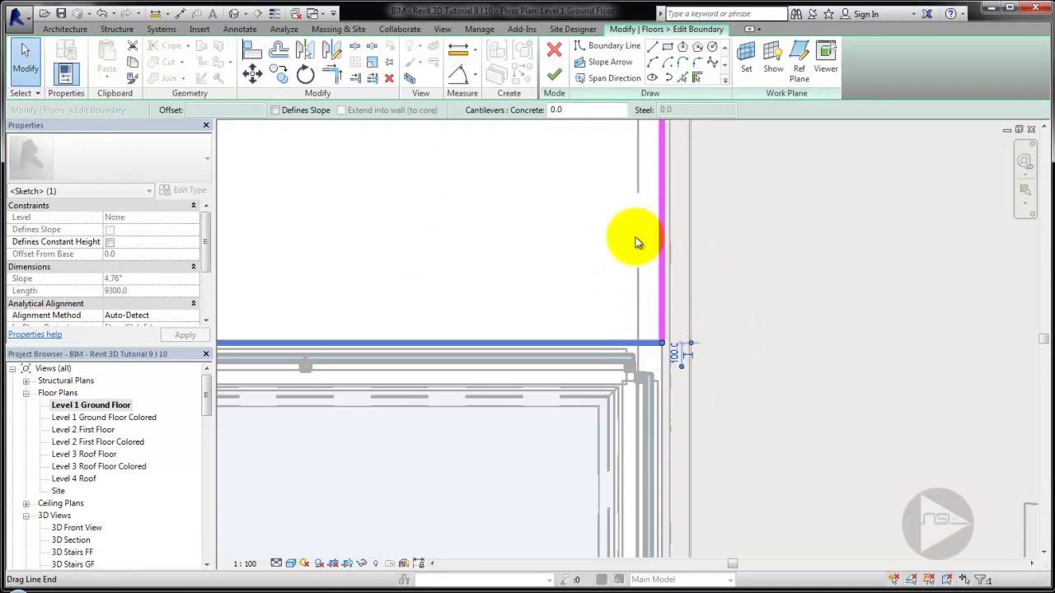
{"action": "scroll", "coordinate": [521, 447], "scroll_direction": "down", "scroll_amount": 3}
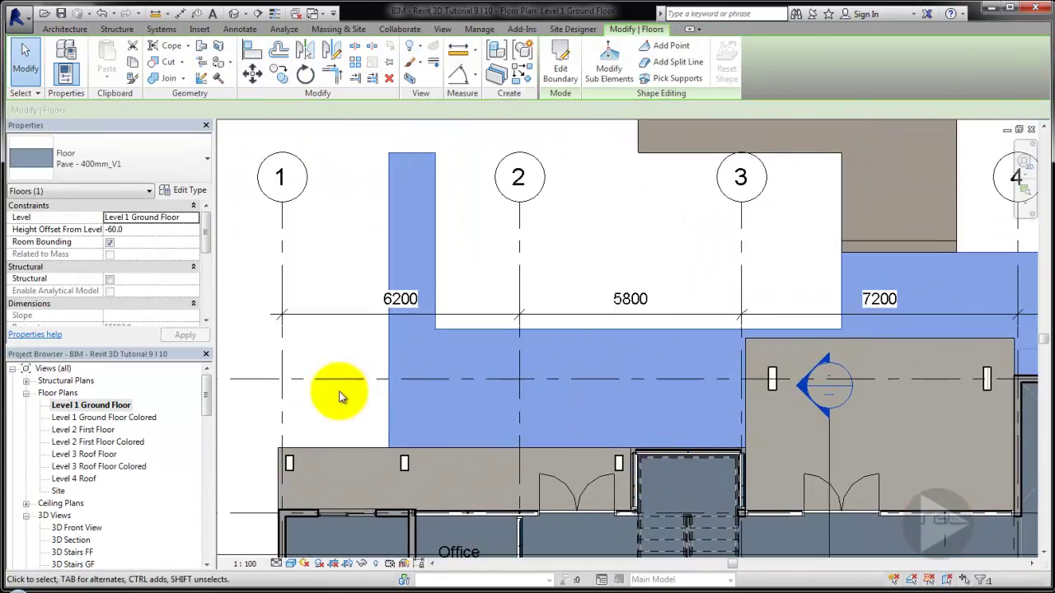
{"action": "key", "text": "Escape"}
{"action": "left_click", "coordinate": [1031, 129]}
{"action": "scroll", "coordinate": [714, 348], "scroll_direction": "down", "scroll_amount": 3}
Orbit the 3D view to an oblique look down on the pool and paving.
{"action": "middle_click_drag", "start_coordinate": [608, 382], "coordinate": [797, 438], "text": "shift"}
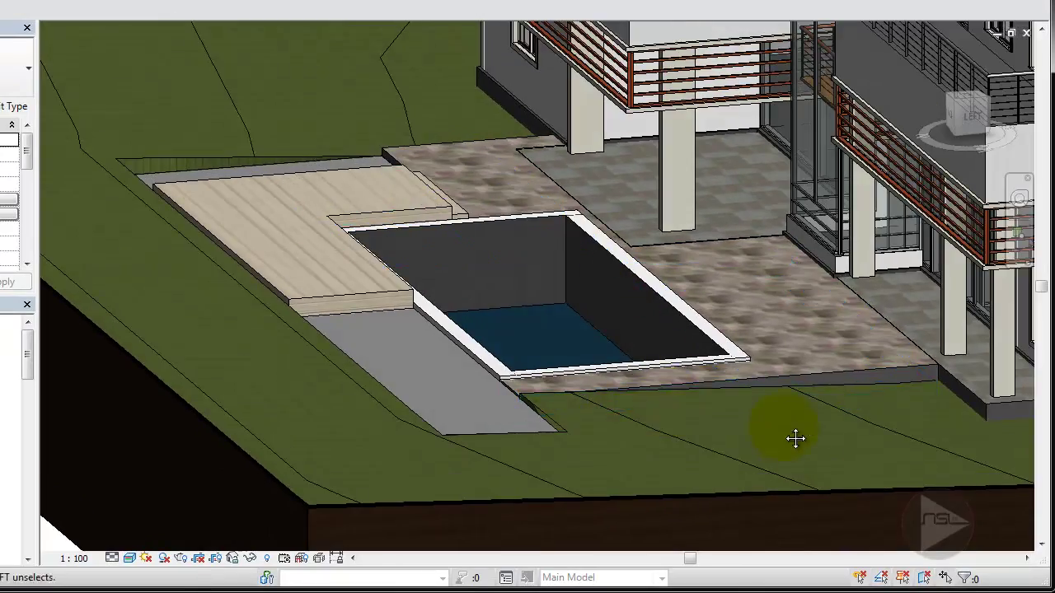
{"action": "scroll", "coordinate": [650, 349], "scroll_direction": "up", "scroll_amount": 2}
{"action": "scroll", "coordinate": [630, 355], "scroll_direction": "up", "scroll_amount": 2}
{"action": "mouse_move", "coordinate": [630, 354]}
{"action": "middle_mouse_down", "text": "shift"}
{"action": "mouse_move", "coordinate": [714, 377]}
{"action": "mouse_move", "coordinate": [605, 424]}
{"action": "mouse_move", "coordinate": [567, 229]}
{"action": "mouse_move", "coordinate": [547, 329]}
{"action": "mouse_move", "coordinate": [608, 228]}
{"action": "mouse_move", "coordinate": [617, 259]}
{"action": "mouse_move", "coordinate": [594, 466]}
{"action": "middle_mouse_up", "text": "shift"}
{"action": "mouse_move", "coordinate": [700, 384]}
{"action": "middle_mouse_down", "text": "shift"}
{"action": "mouse_move", "coordinate": [788, 420]}
{"action": "mouse_move", "coordinate": [712, 384]}
{"action": "middle_mouse_up", "text": "shift"}
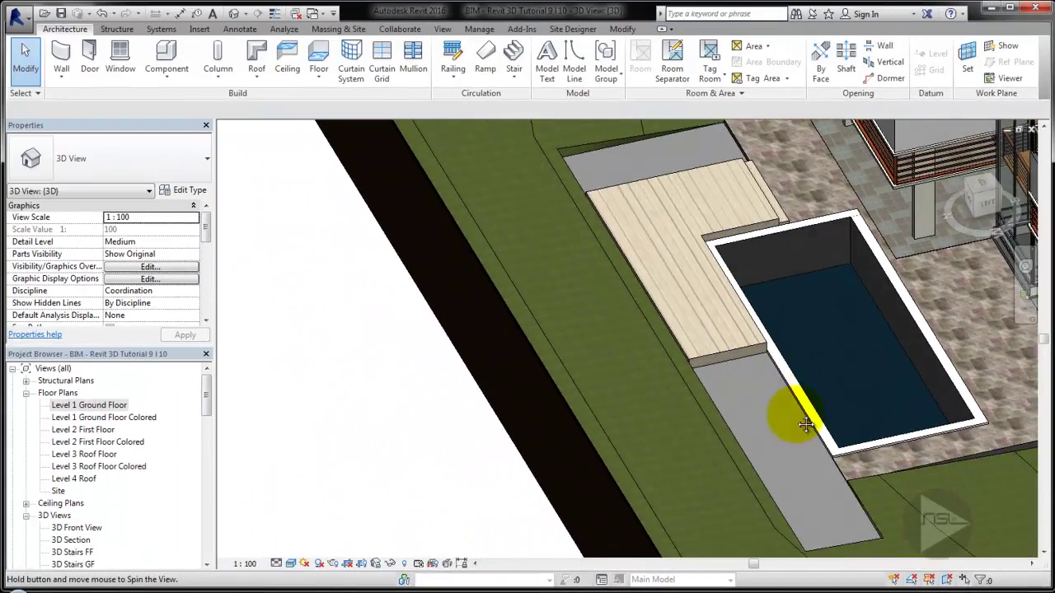
Paint the two grey path pad faces with the A Gravel material.
{"action": "left_click", "coordinate": [605, 65]}
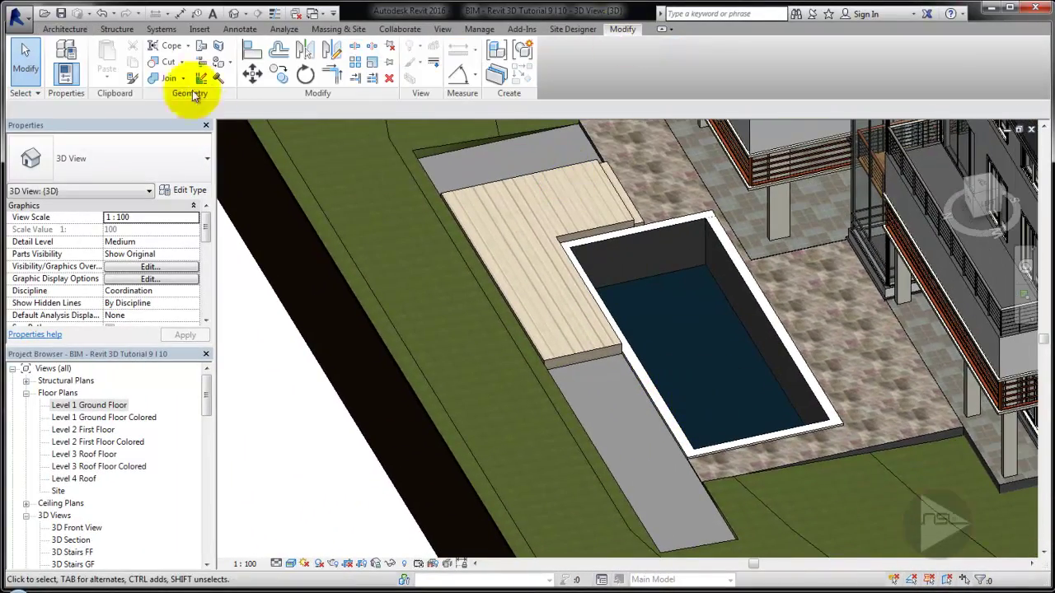
{"action": "left_click", "coordinate": [244, 83]}
{"action": "left_click", "coordinate": [164, 188]}
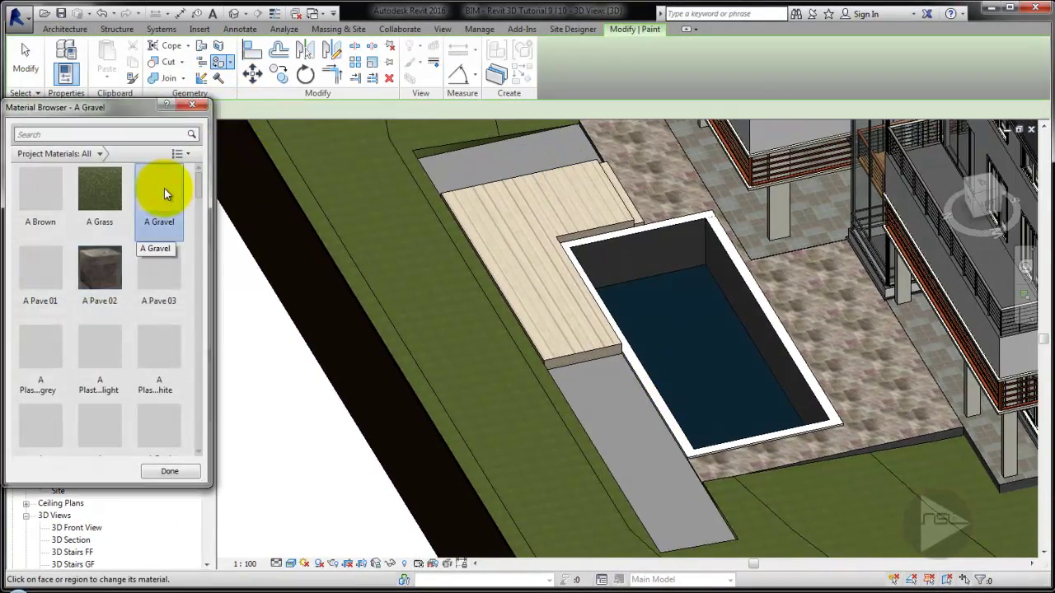
{"action": "left_click", "coordinate": [552, 152]}
{"action": "left_click", "coordinate": [597, 379]}
{"action": "key", "text": "Escape"}
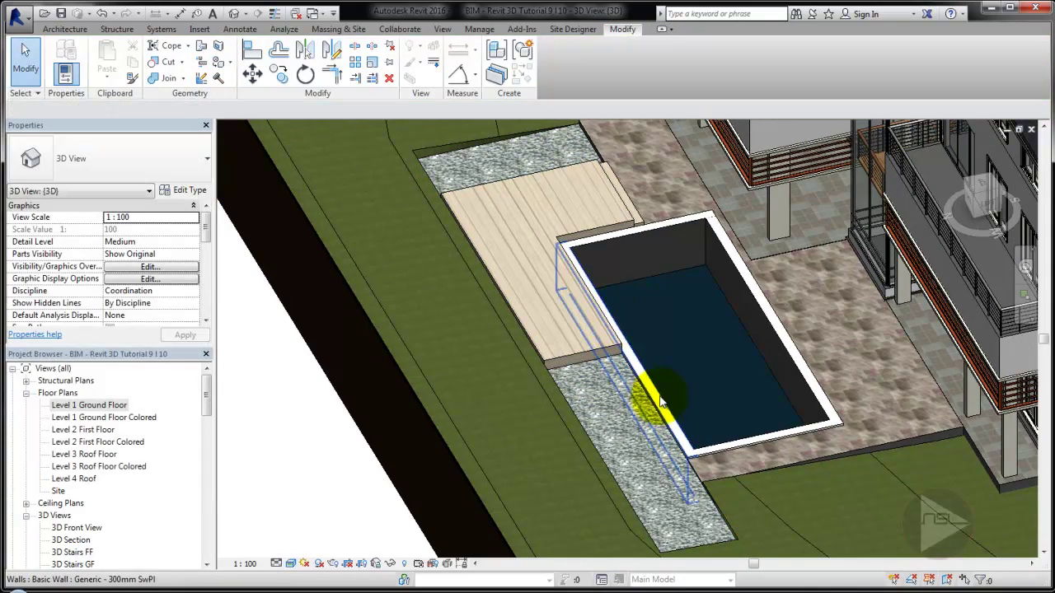
{"action": "mouse_move", "coordinate": [632, 388]}
{"action": "middle_mouse_down", "text": "shift"}
{"action": "mouse_move", "coordinate": [577, 398]}
{"action": "mouse_move", "coordinate": [664, 457]}
{"action": "mouse_move", "coordinate": [615, 418]}
{"action": "middle_mouse_up", "text": "shift"}
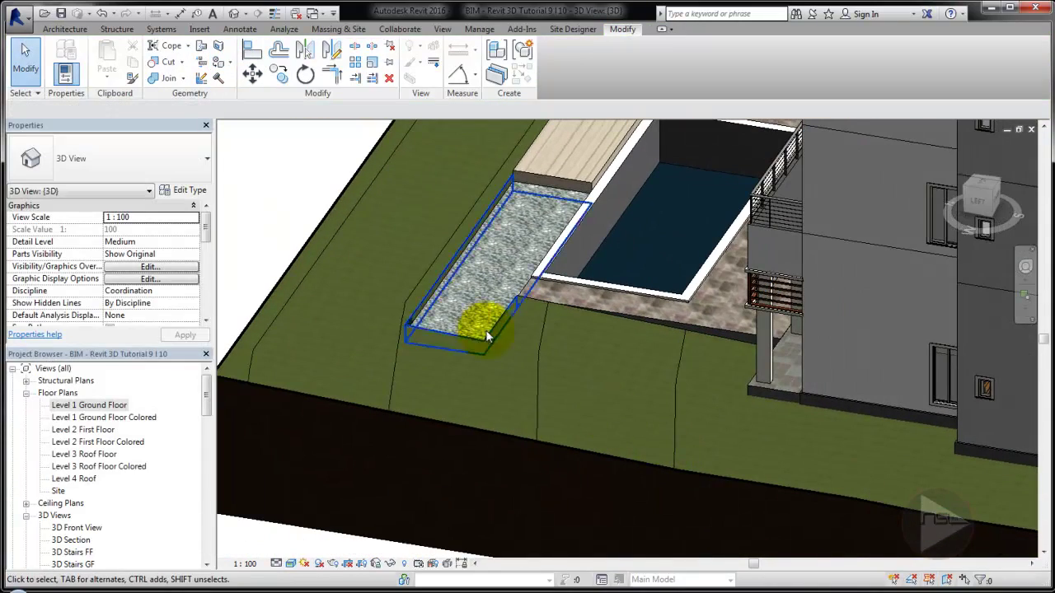
On the Site plan, put the A Grass topography surface into edit mode.
{"action": "left_click", "coordinate": [444, 289]}
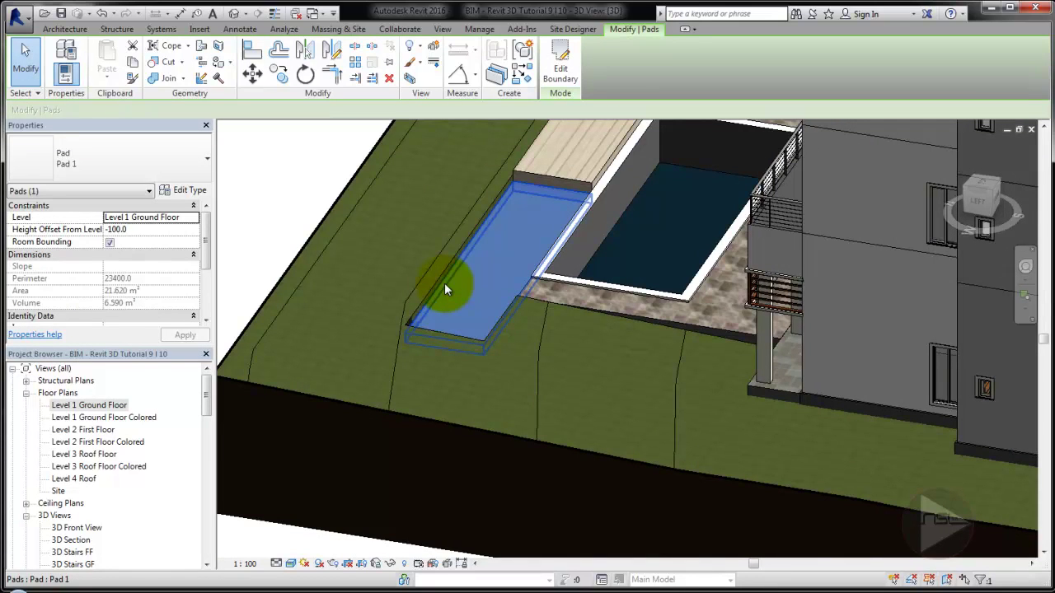
{"action": "double_click", "coordinate": [58, 490]}
{"action": "scroll", "coordinate": [424, 236], "scroll_direction": "down", "scroll_amount": 3}
{"action": "scroll", "coordinate": [375, 306], "scroll_direction": "up", "scroll_amount": 4}
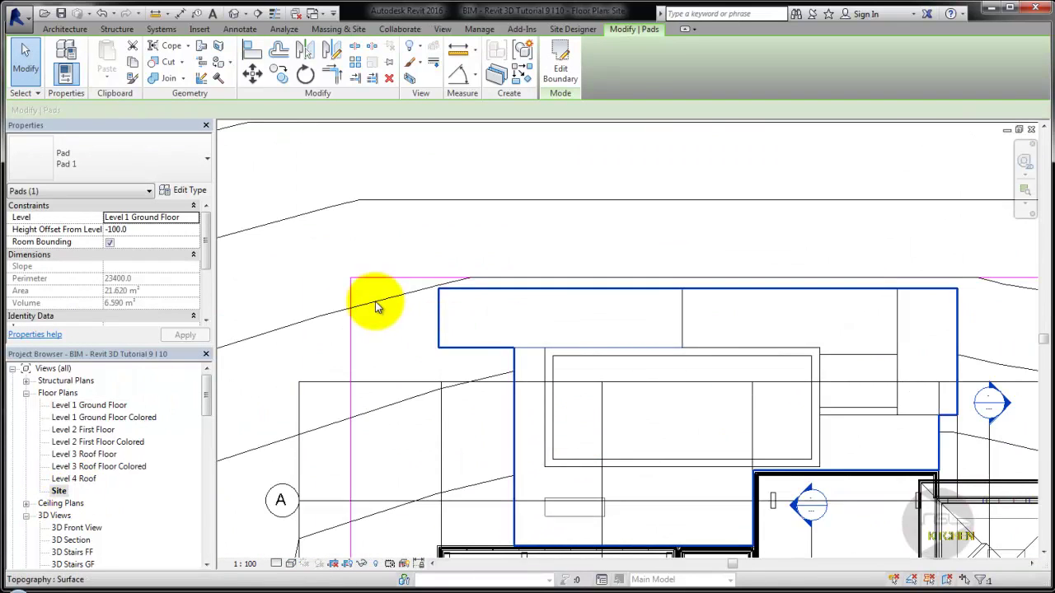
{"action": "scroll", "coordinate": [375, 307], "scroll_direction": "down", "scroll_amount": 3}
{"action": "left_click", "coordinate": [377, 294]}
{"action": "left_click", "coordinate": [561, 66]}
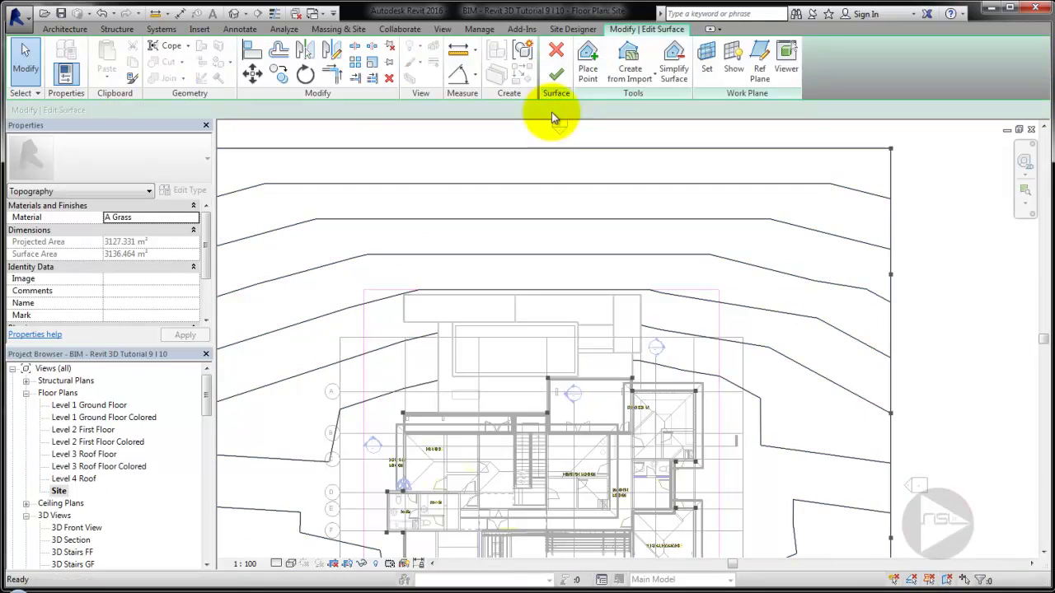
Place three new topography points around the pad corner and edge.
{"action": "left_click", "coordinate": [589, 66]}
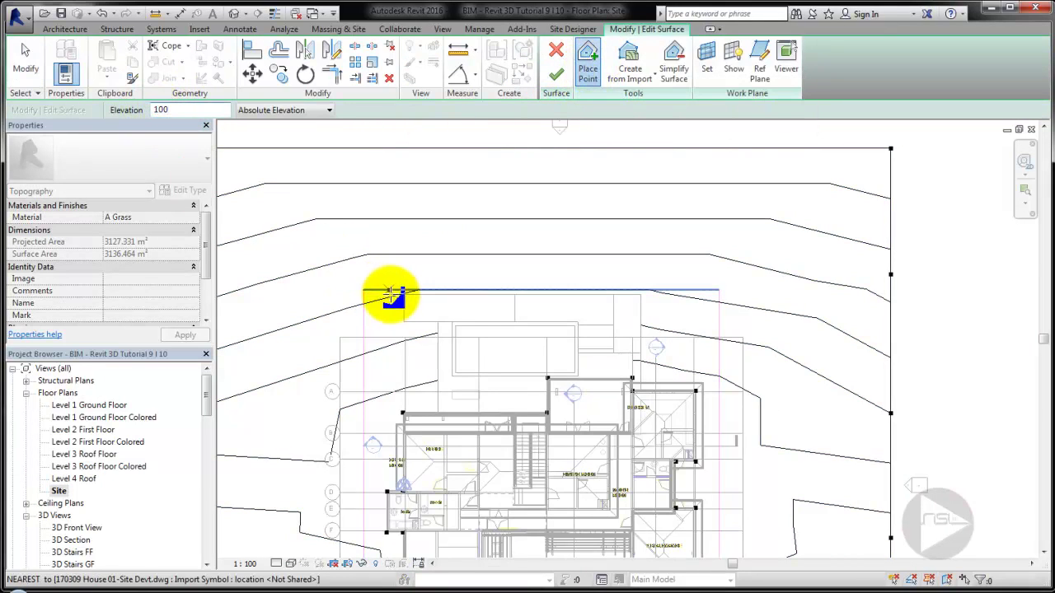
{"action": "left_click", "coordinate": [403, 294]}
{"action": "left_click", "coordinate": [515, 294]}
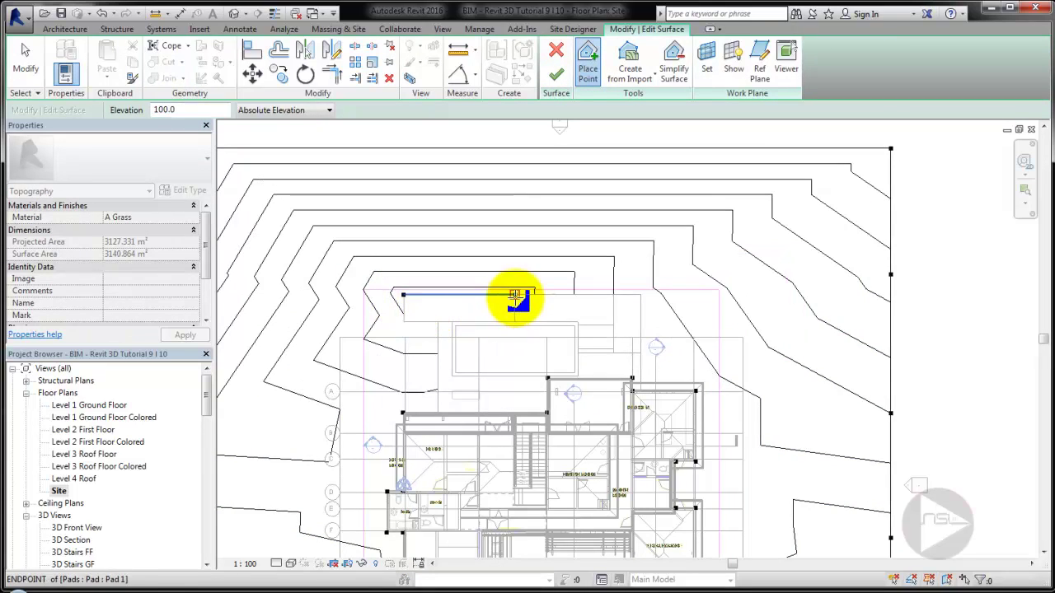
{"action": "left_click", "coordinate": [404, 322]}
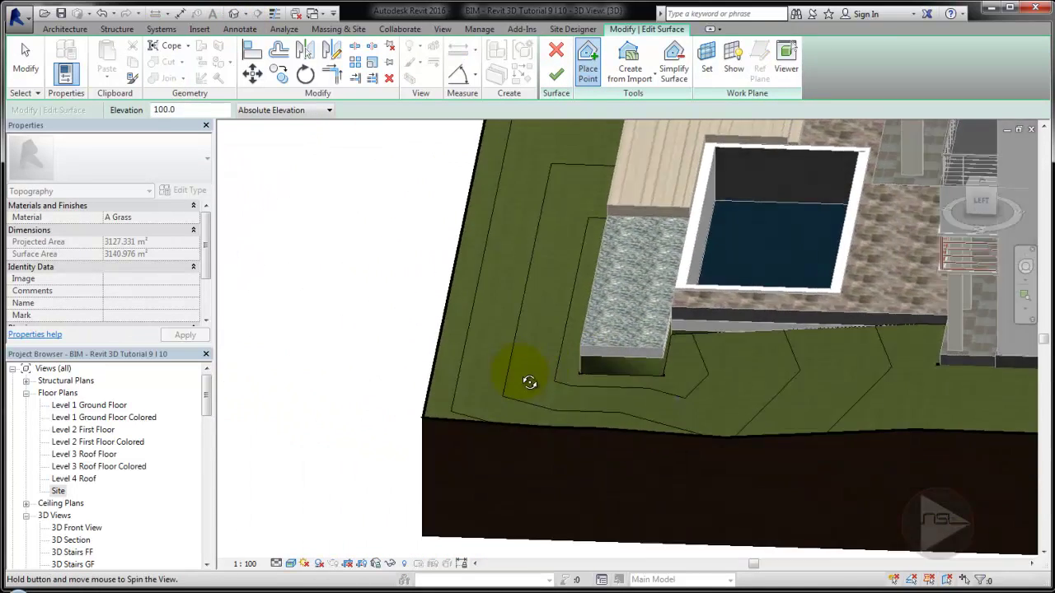
{"action": "middle_click_drag", "start_coordinate": [517, 381], "coordinate": [537, 368], "text": "shift"}
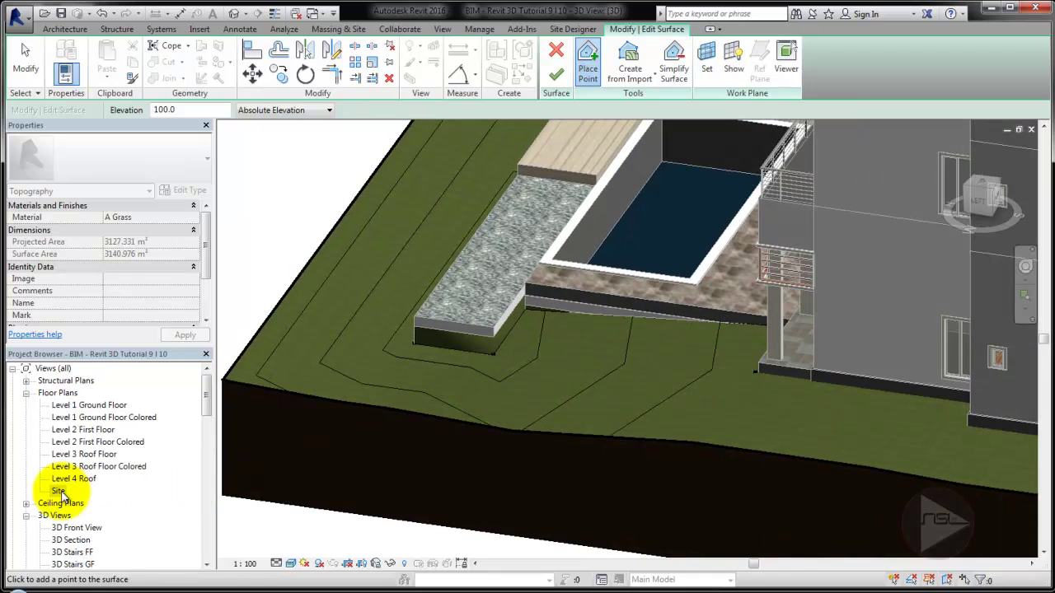
Set the interior topography point's elevation to 900 and check it in 3D.
{"action": "double_click", "coordinate": [59, 491]}
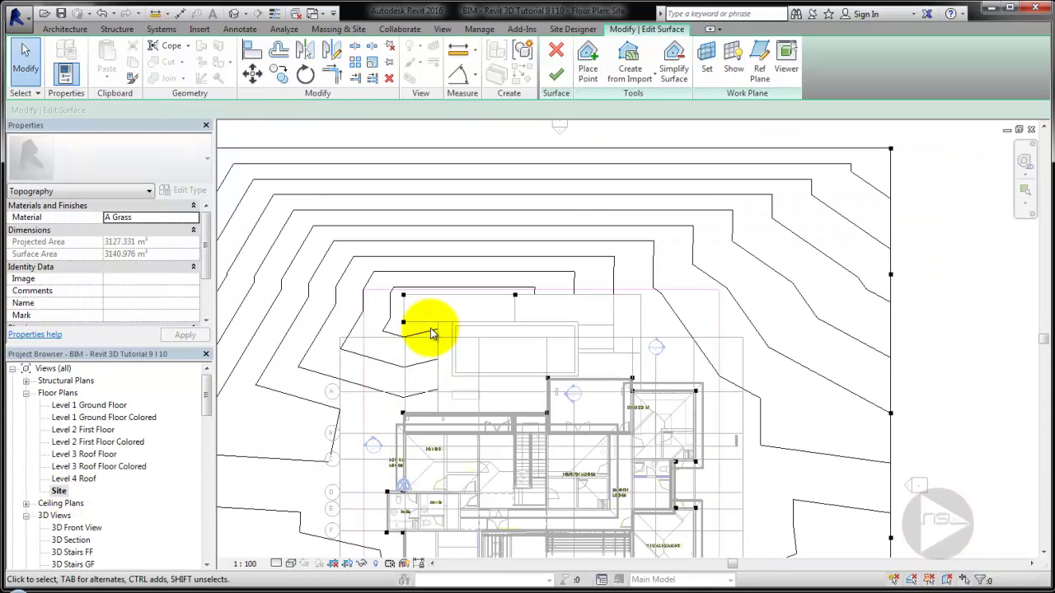
{"action": "left_click", "coordinate": [404, 297]}
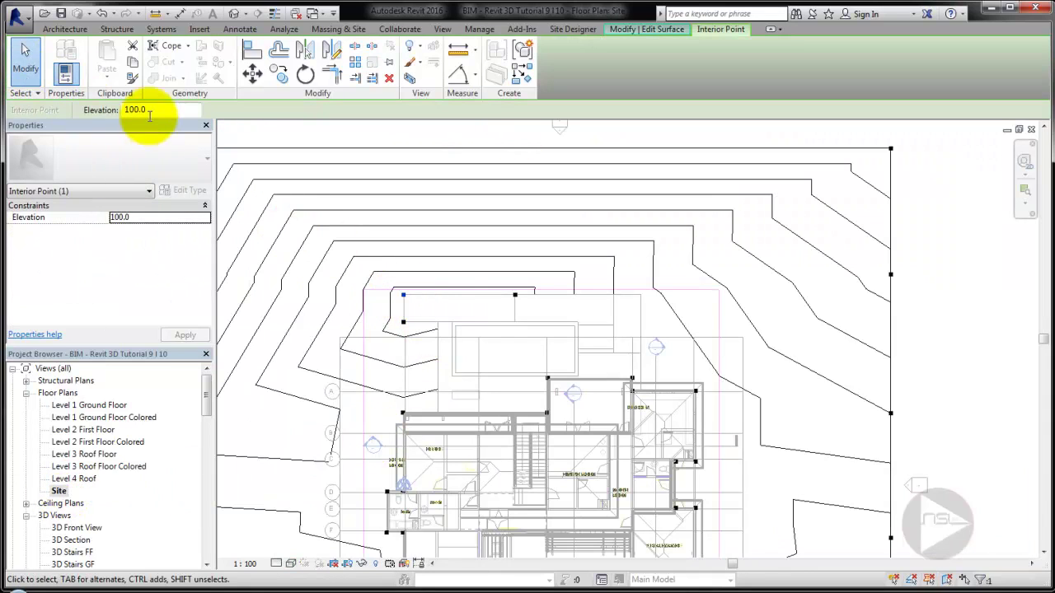
{"action": "key", "text": "Return"}
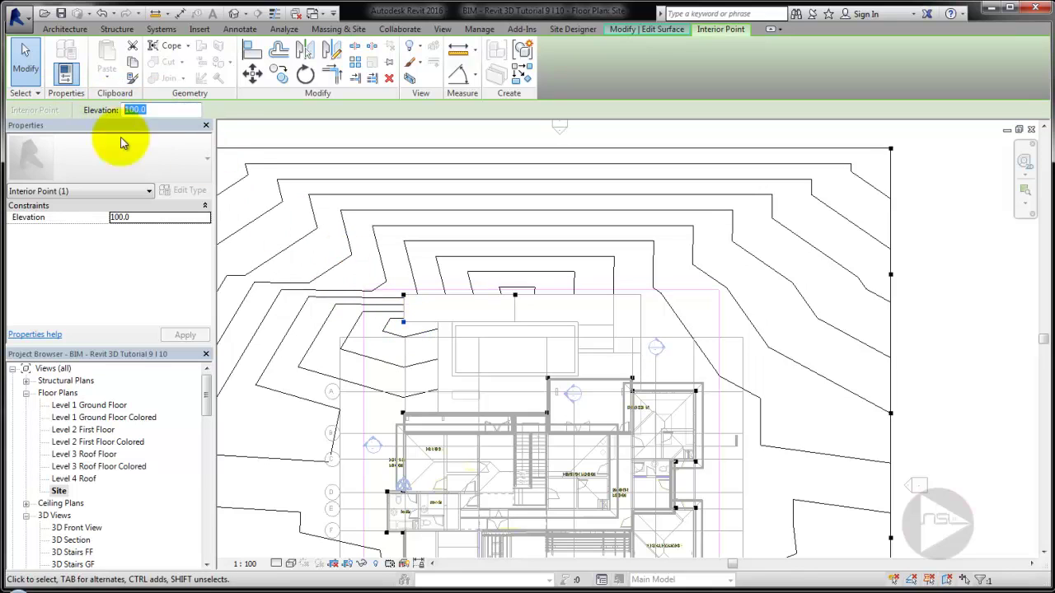
{"action": "type", "text": "0900"}
{"action": "key", "text": "Return"}
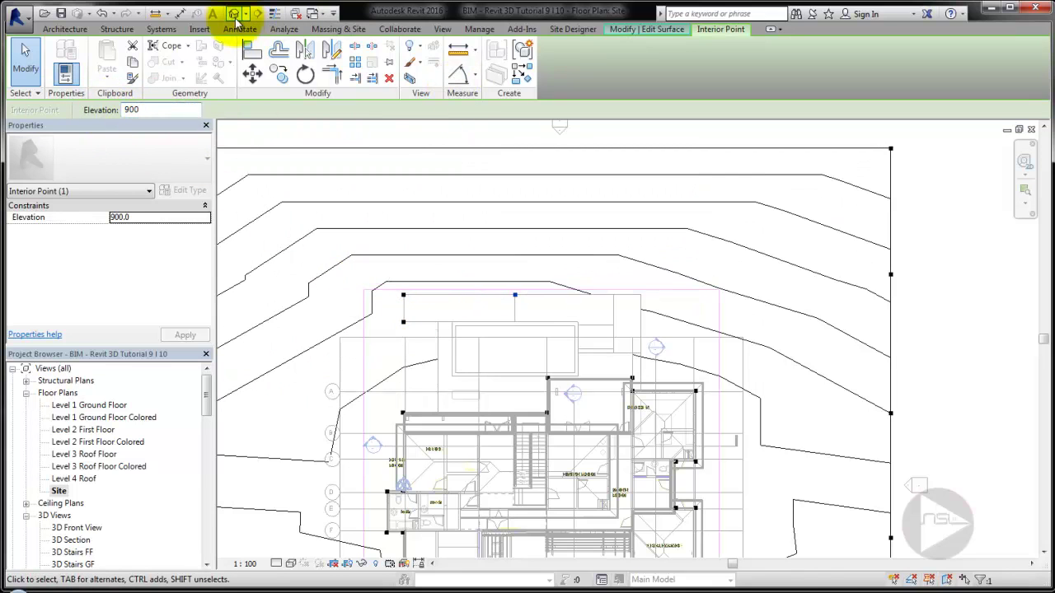
{"action": "left_click", "coordinate": [235, 15]}
{"action": "mouse_move", "coordinate": [449, 375]}
{"action": "middle_mouse_down", "text": "shift"}
{"action": "mouse_move", "coordinate": [495, 358]}
{"action": "mouse_move", "coordinate": [483, 346]}
{"action": "mouse_move", "coordinate": [355, 403]}
{"action": "middle_mouse_up", "text": "shift"}
Raise the three interior points behind the pool to elevation 1000 and inspect in 3D.
{"action": "key", "text": "ctrl+Tab"}
{"action": "left_click_drag", "start_coordinate": [388, 278], "coordinate": [563, 360]}
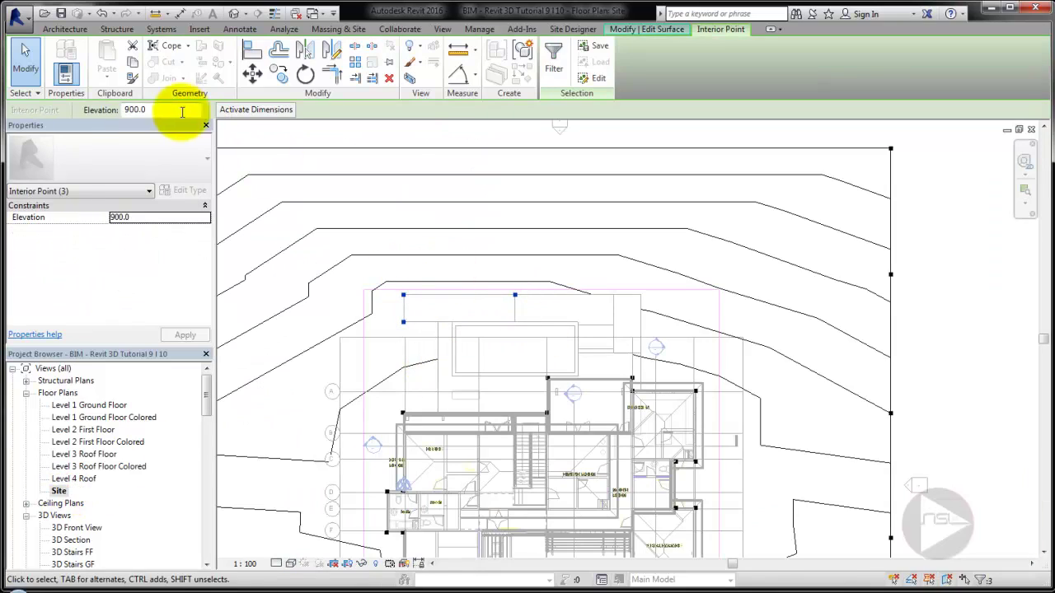
{"action": "double_click", "coordinate": [157, 110]}
{"action": "type", "text": "1000"}
{"action": "key", "text": "Return"}
{"action": "left_click", "coordinate": [235, 15]}
{"action": "mouse_move", "coordinate": [348, 266]}
{"action": "middle_mouse_down", "text": "shift"}
{"action": "mouse_move", "coordinate": [448, 302]}
{"action": "mouse_move", "coordinate": [480, 417]}
{"action": "mouse_move", "coordinate": [554, 414]}
{"action": "middle_mouse_up", "text": "shift"}
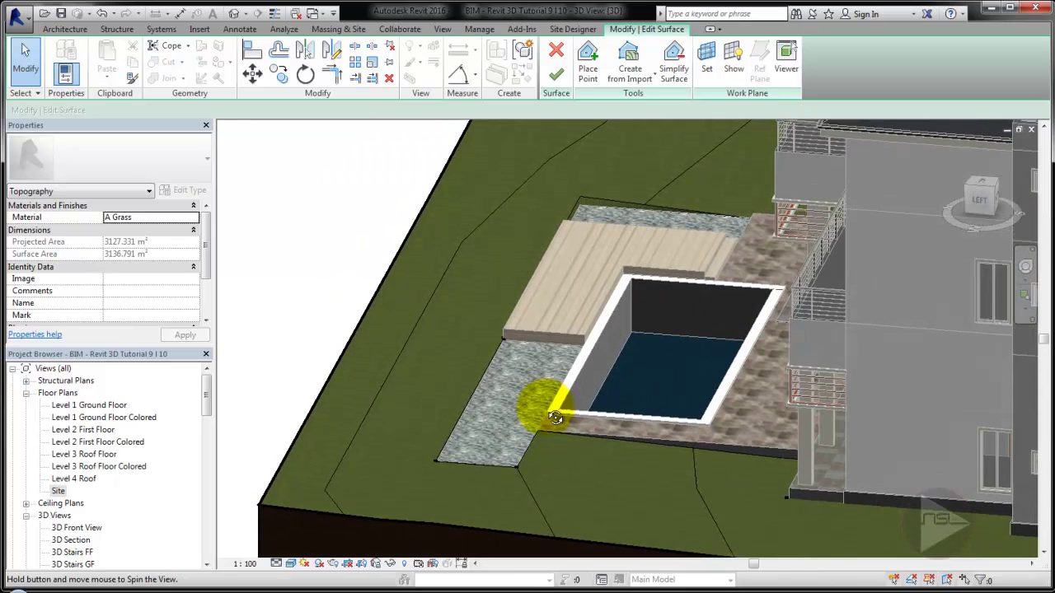
Place a 1000-elevation topography point beside the pool, check it in 3D, then finish.
{"action": "double_click", "coordinate": [58, 491]}
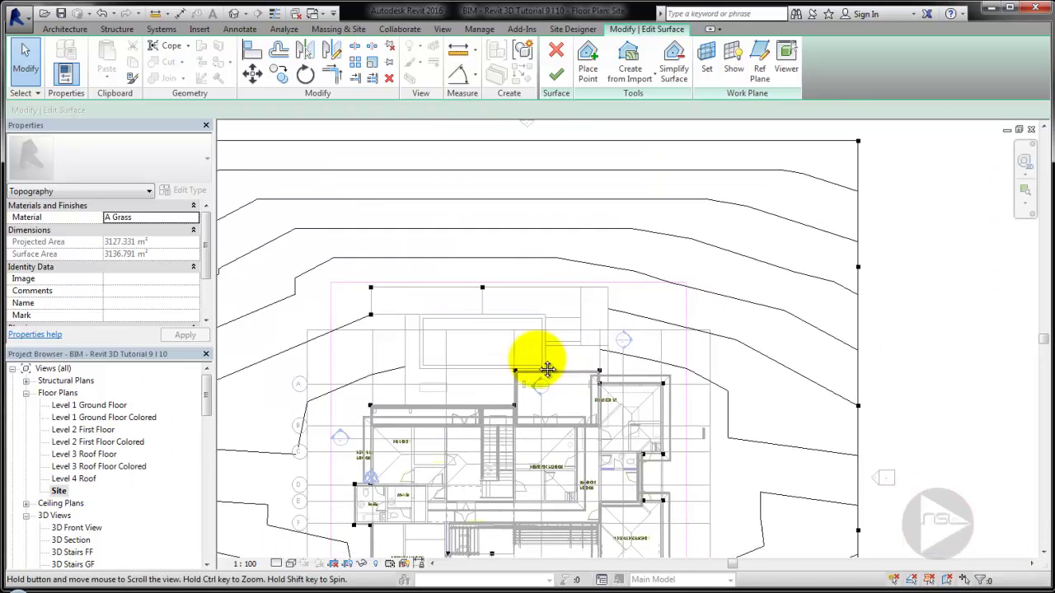
{"action": "left_click", "coordinate": [587, 66]}
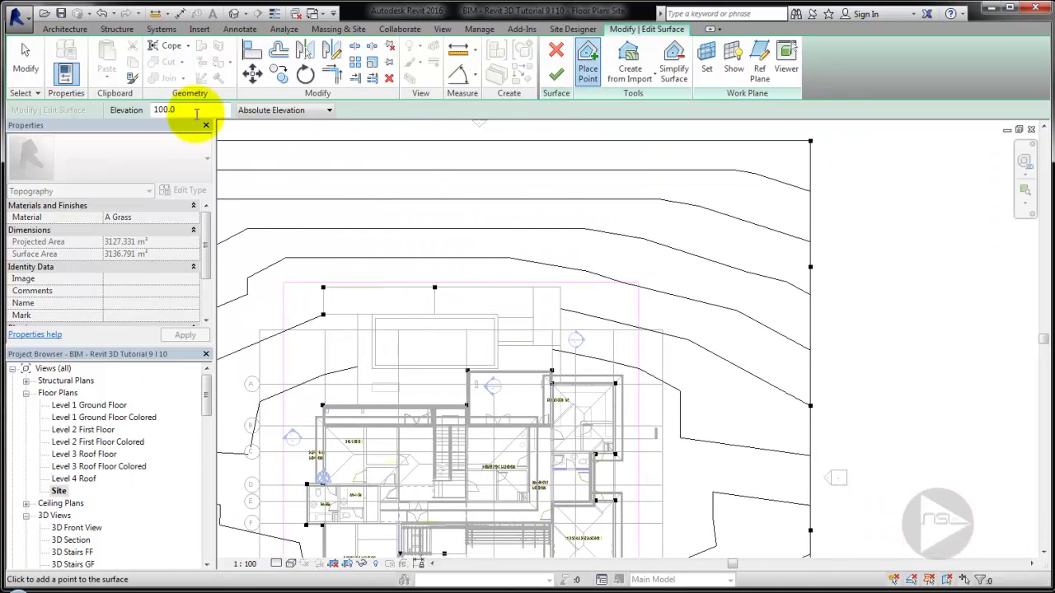
{"action": "left_click", "coordinate": [560, 290]}
{"action": "left_click", "coordinate": [235, 15]}
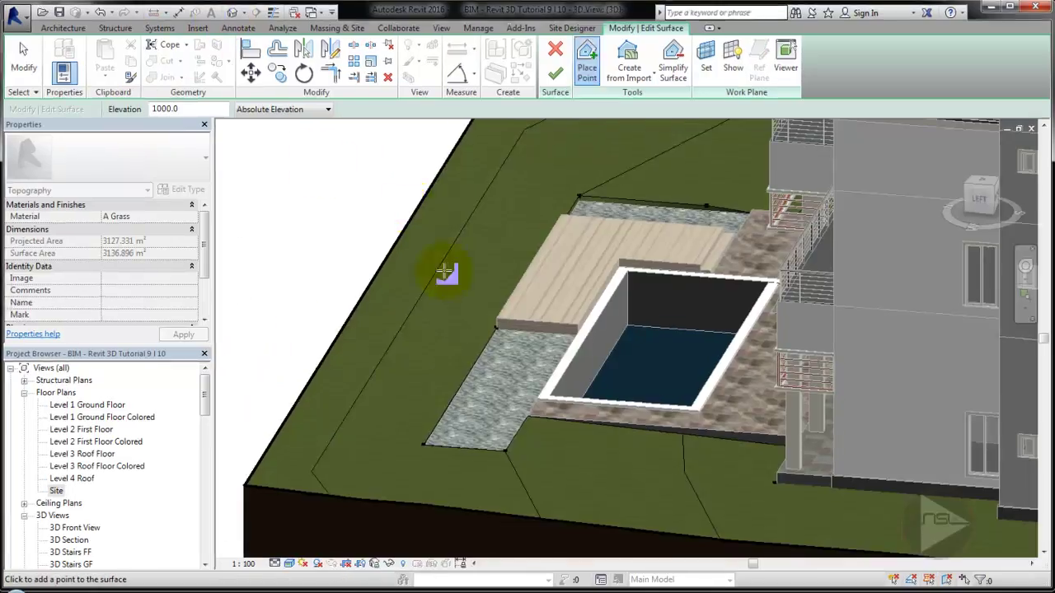
{"action": "middle_click_drag", "start_coordinate": [446, 272], "coordinate": [502, 249], "text": "shift"}
{"action": "mouse_move", "coordinate": [659, 368]}
{"action": "middle_mouse_down", "text": "shift"}
{"action": "mouse_move", "coordinate": [588, 372]}
{"action": "mouse_move", "coordinate": [765, 410]}
{"action": "mouse_move", "coordinate": [537, 302]}
{"action": "mouse_move", "coordinate": [796, 369]}
{"action": "mouse_move", "coordinate": [566, 322]}
{"action": "mouse_move", "coordinate": [424, 336]}
{"action": "mouse_move", "coordinate": [678, 360]}
{"action": "mouse_move", "coordinate": [27, 70]}
{"action": "mouse_move", "coordinate": [648, 306]}
{"action": "mouse_move", "coordinate": [652, 429]}
{"action": "mouse_move", "coordinate": [676, 371]}
{"action": "mouse_move", "coordinate": [486, 180]}
{"action": "mouse_move", "coordinate": [702, 440]}
{"action": "mouse_move", "coordinate": [559, 447]}
{"action": "mouse_move", "coordinate": [742, 365]}
{"action": "mouse_move", "coordinate": [624, 424]}
{"action": "mouse_move", "coordinate": [561, 414]}
{"action": "mouse_move", "coordinate": [736, 435]}
{"action": "mouse_move", "coordinate": [700, 419]}
{"action": "mouse_move", "coordinate": [608, 431]}
{"action": "mouse_move", "coordinate": [949, 549]}
{"action": "mouse_move", "coordinate": [934, 537]}
{"action": "mouse_move", "coordinate": [904, 549]}
{"action": "mouse_move", "coordinate": [907, 527]}
{"action": "mouse_move", "coordinate": [821, 534]}
{"action": "mouse_move", "coordinate": [975, 541]}
{"action": "mouse_move", "coordinate": [790, 507]}
{"action": "mouse_move", "coordinate": [942, 511]}
{"action": "mouse_move", "coordinate": [839, 519]}
{"action": "middle_mouse_up", "text": "shift"}
{"action": "key", "text": "Escape"}
Give the two front ground-floor columns a -50 Base Offset.
{"action": "scroll", "coordinate": [299, 384], "scroll_direction": "up", "scroll_amount": 5}
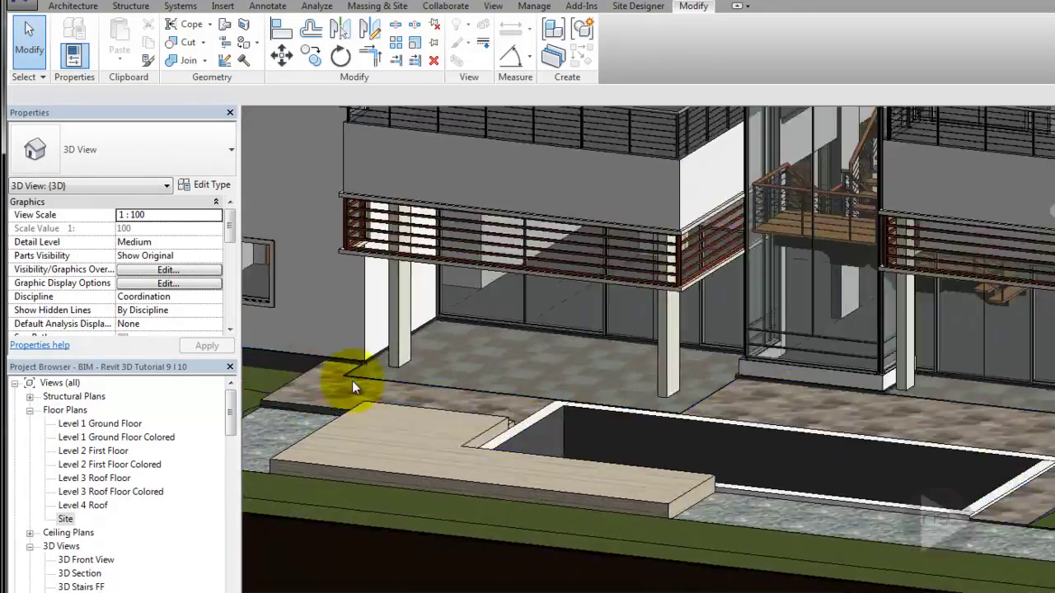
{"action": "scroll", "coordinate": [423, 353], "scroll_direction": "up", "scroll_amount": 2}
{"action": "left_click", "coordinate": [424, 353]}
{"action": "type", "text": "-5"}
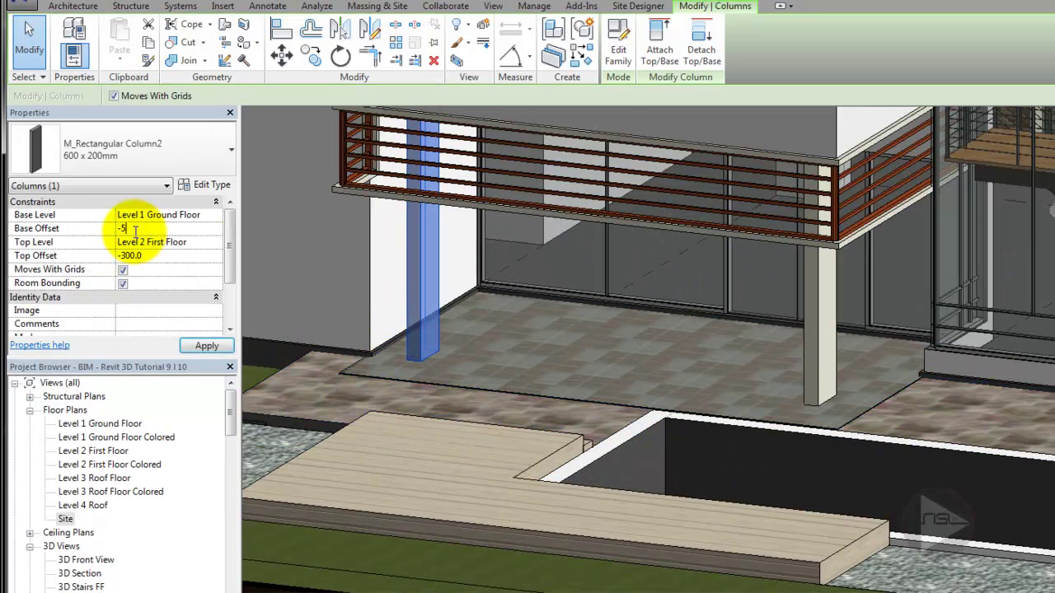
{"action": "type", "text": "0.0"}
{"action": "left_click", "coordinate": [209, 347]}
{"action": "left_click", "coordinate": [820, 381]}
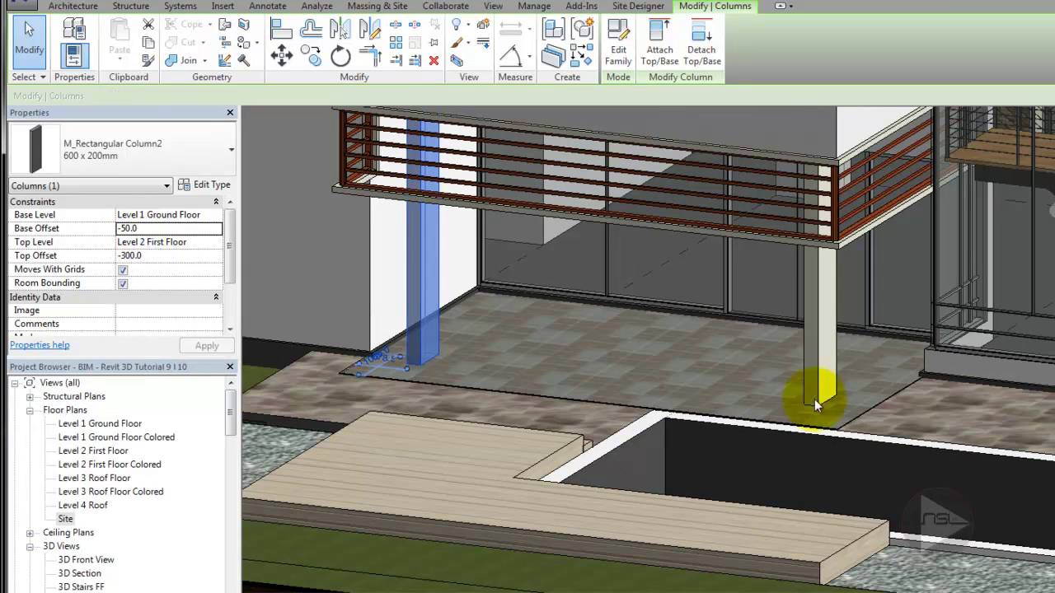
{"action": "left_click", "coordinate": [139, 229]}
{"action": "left_click", "coordinate": [207, 345]}
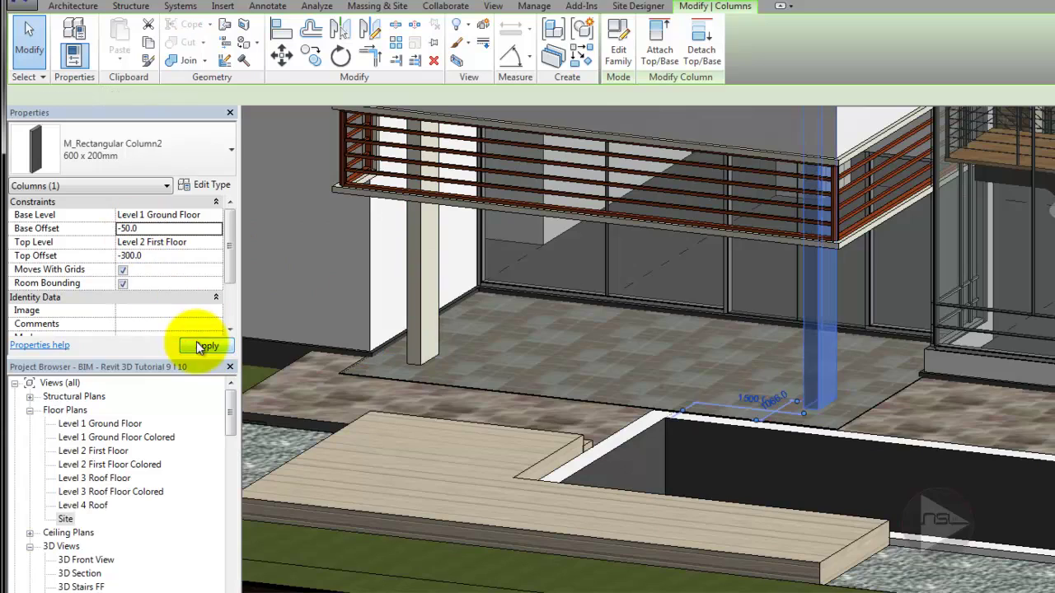
Set the columns on the other façade to a -50 Base Offset too.
{"action": "middle_click_drag", "start_coordinate": [808, 387], "coordinate": [539, 352]}
{"action": "scroll", "coordinate": [488, 291], "scroll_direction": "down", "scroll_amount": 5}
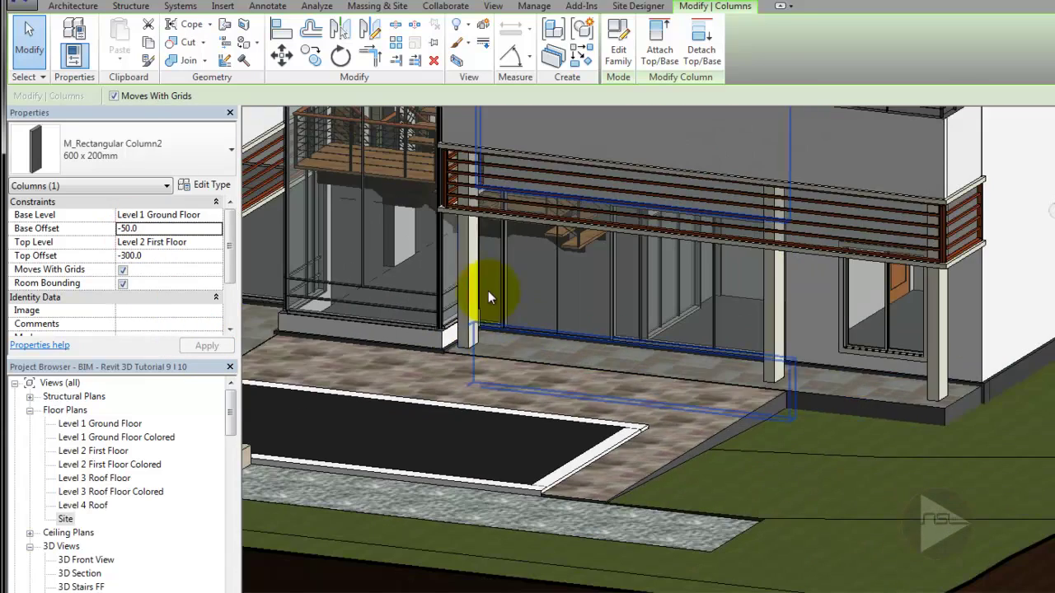
{"action": "left_click", "coordinate": [775, 374], "text": "ctrl"}
{"action": "left_click", "coordinate": [943, 377], "text": "ctrl"}
{"action": "left_click", "coordinate": [160, 228]}
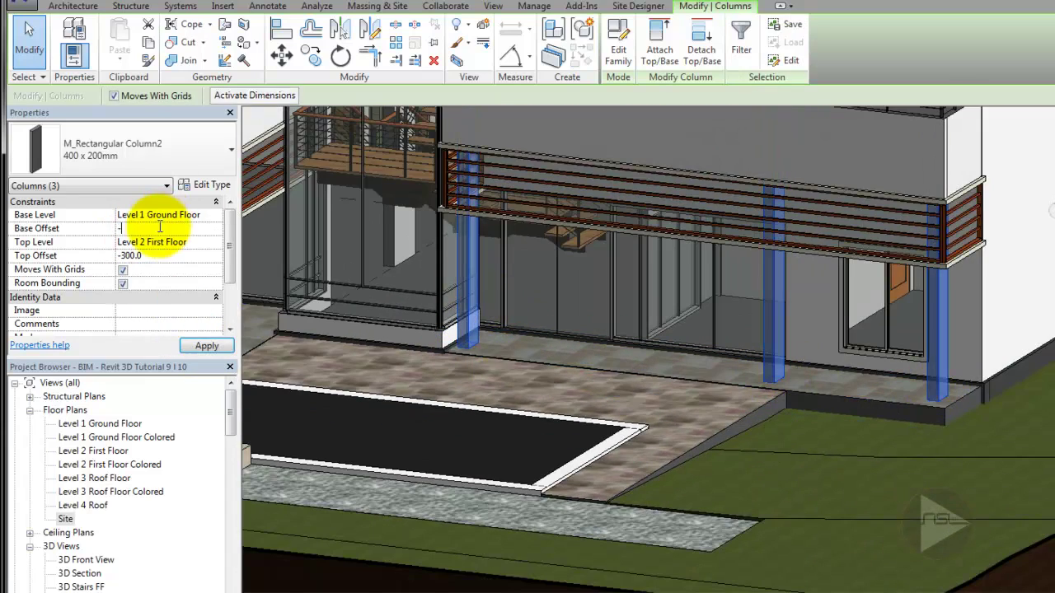
{"action": "left_click", "coordinate": [207, 346]}
{"action": "scroll", "coordinate": [683, 354], "scroll_direction": "up", "scroll_amount": 3}
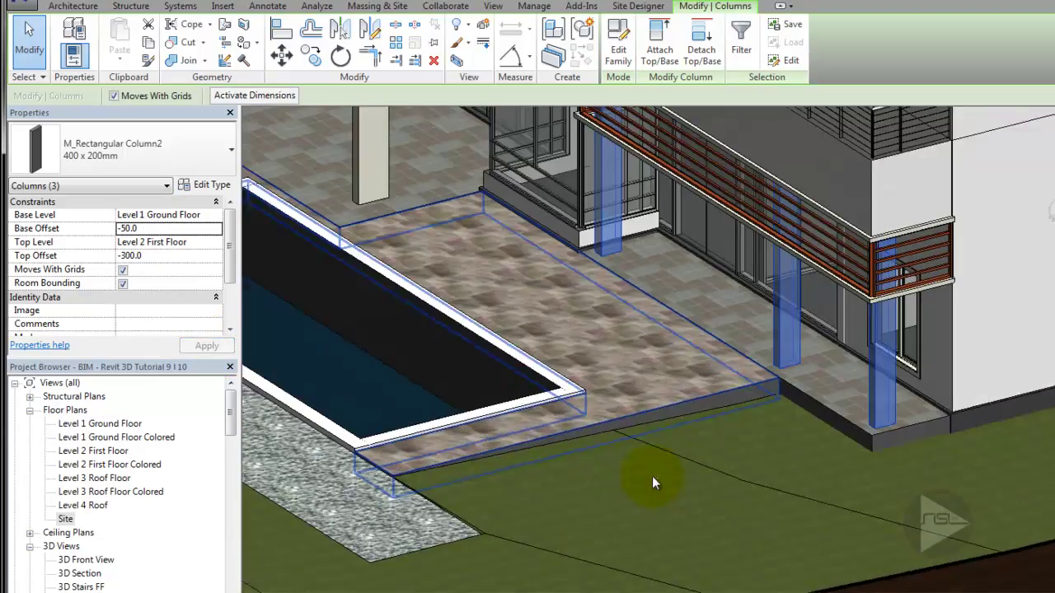
{"action": "scroll", "coordinate": [585, 380], "scroll_direction": "down", "scroll_amount": 3}
{"action": "scroll", "coordinate": [527, 398], "scroll_direction": "down", "scroll_amount": 3}
{"action": "scroll", "coordinate": [670, 475], "scroll_direction": "down", "scroll_amount": 3}
{"action": "key", "text": "Escape"}
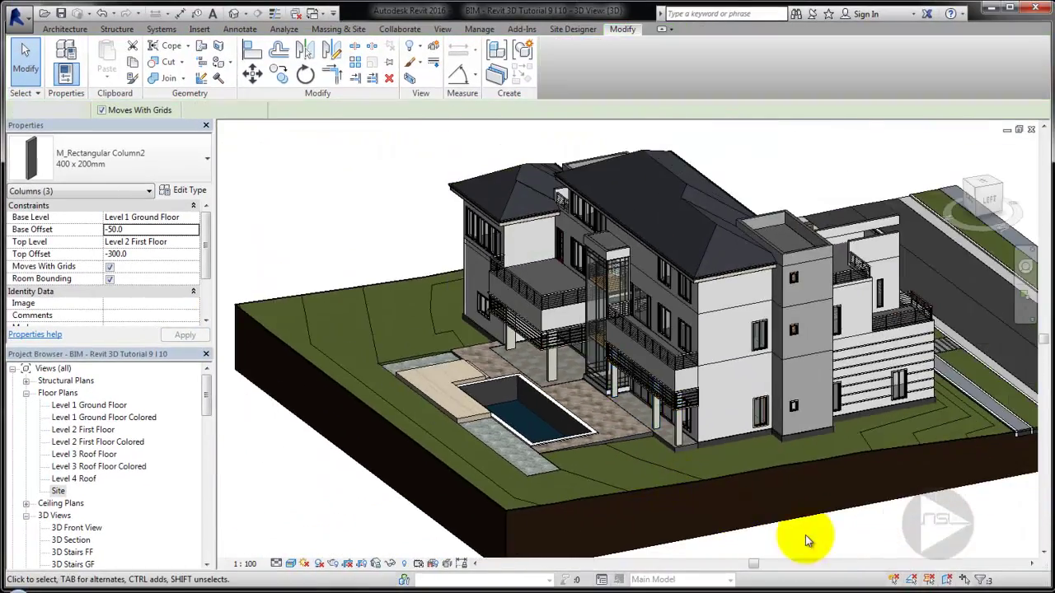
{"action": "mouse_move", "coordinate": [805, 535]}
{"action": "middle_mouse_down", "text": "shift"}
{"action": "mouse_move", "coordinate": [712, 467]}
{"action": "mouse_move", "coordinate": [311, 324]}
{"action": "middle_mouse_up", "text": "shift"}
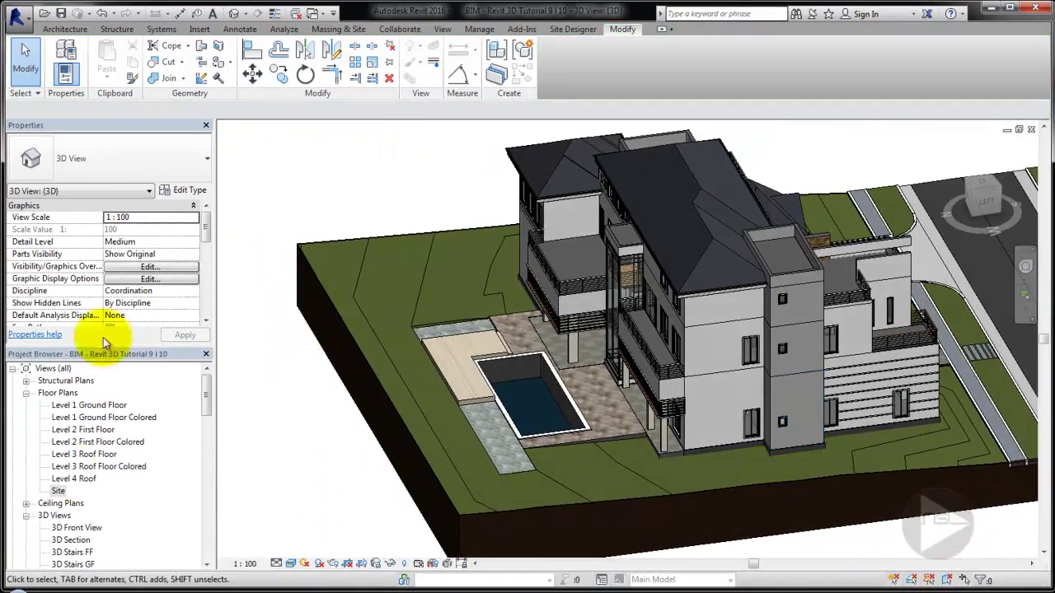
Start a new floor sketch on the Site plan and open its type list.
{"action": "double_click", "coordinate": [57, 491]}
{"action": "scroll", "coordinate": [434, 350], "scroll_direction": "up", "scroll_amount": 3}
{"action": "scroll", "coordinate": [434, 350], "scroll_direction": "up", "scroll_amount": 2}
{"action": "left_click", "coordinate": [64, 29]}
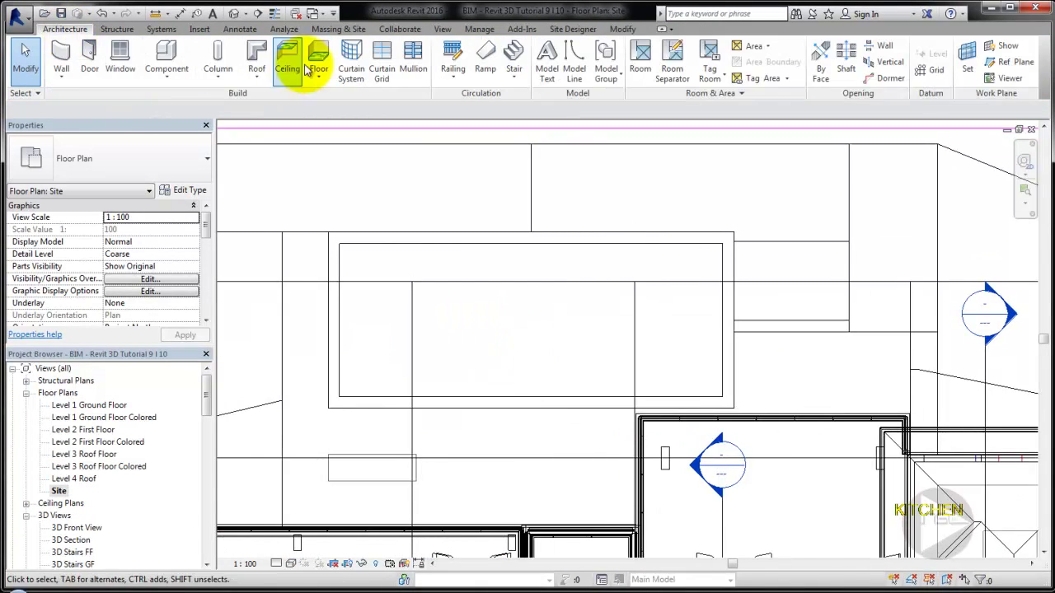
{"action": "left_click", "coordinate": [306, 70]}
{"action": "left_click", "coordinate": [175, 166]}
Duplicate the Pave - 50mm_V1 floor type as a new Water - 50mm_V1 type.
{"action": "left_click_drag", "start_coordinate": [207, 306], "coordinate": [211, 295]}
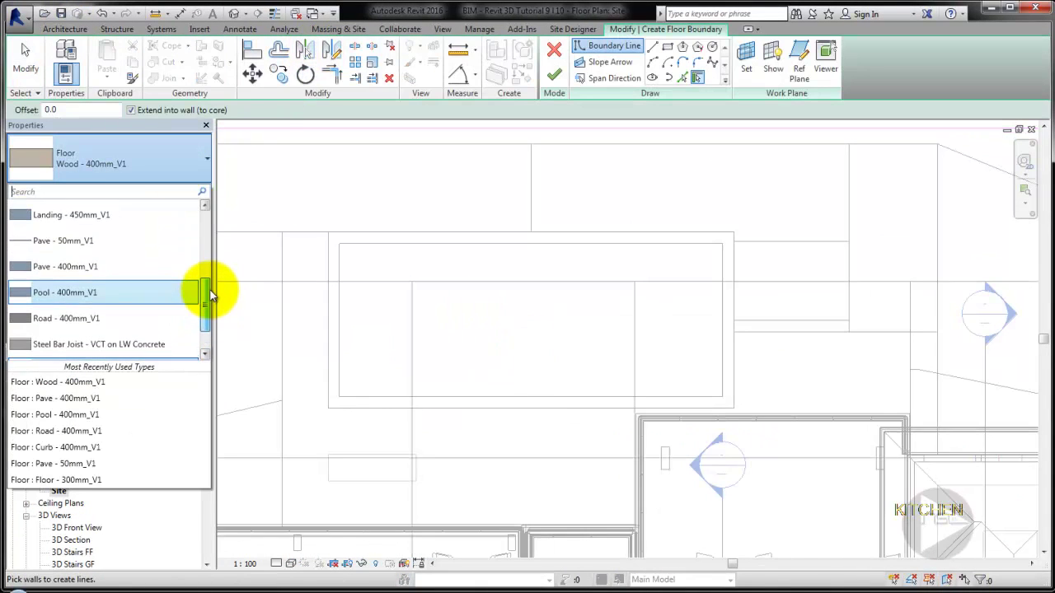
{"action": "left_click", "coordinate": [63, 240]}
{"action": "left_click", "coordinate": [188, 189]}
{"action": "left_click", "coordinate": [680, 178]}
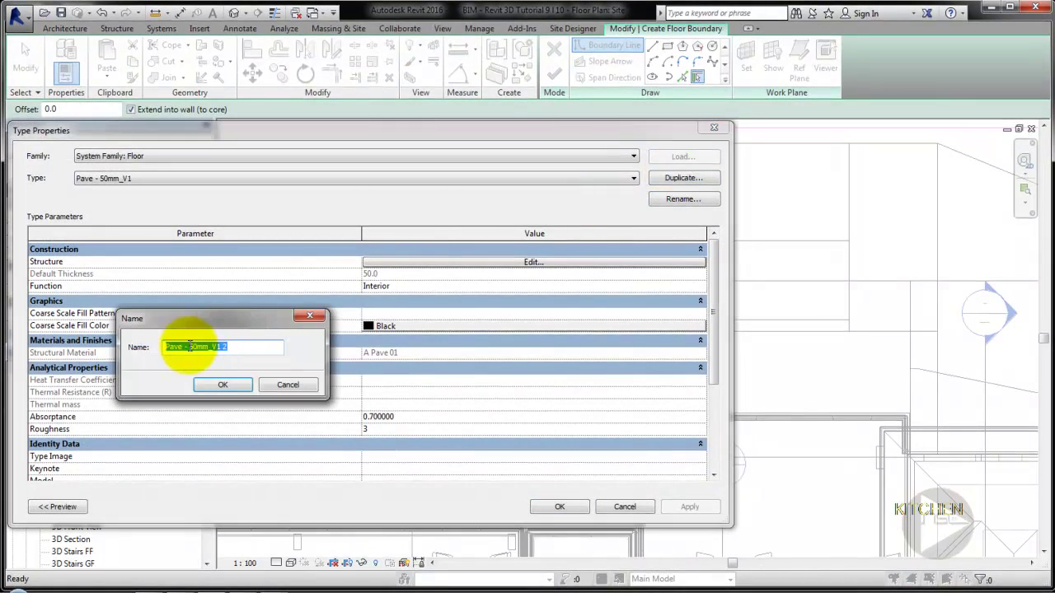
{"action": "type", "text": "Water"}
{"action": "key", "text": "BackSpace"}
{"action": "key", "text": "BackSpace"}
{"action": "left_click", "coordinate": [223, 385]}
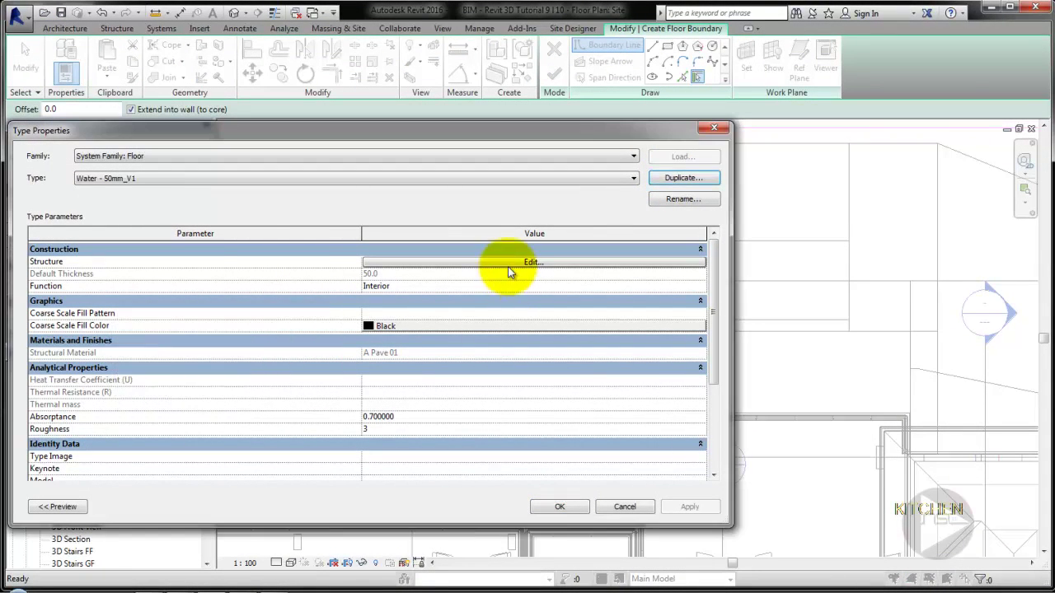
Assign the Water material to the second layer of the Water - 50mm_V1 floor type.
{"action": "left_click", "coordinate": [511, 262]}
{"action": "left_click", "coordinate": [303, 261]}
{"action": "left_click", "coordinate": [324, 261]}
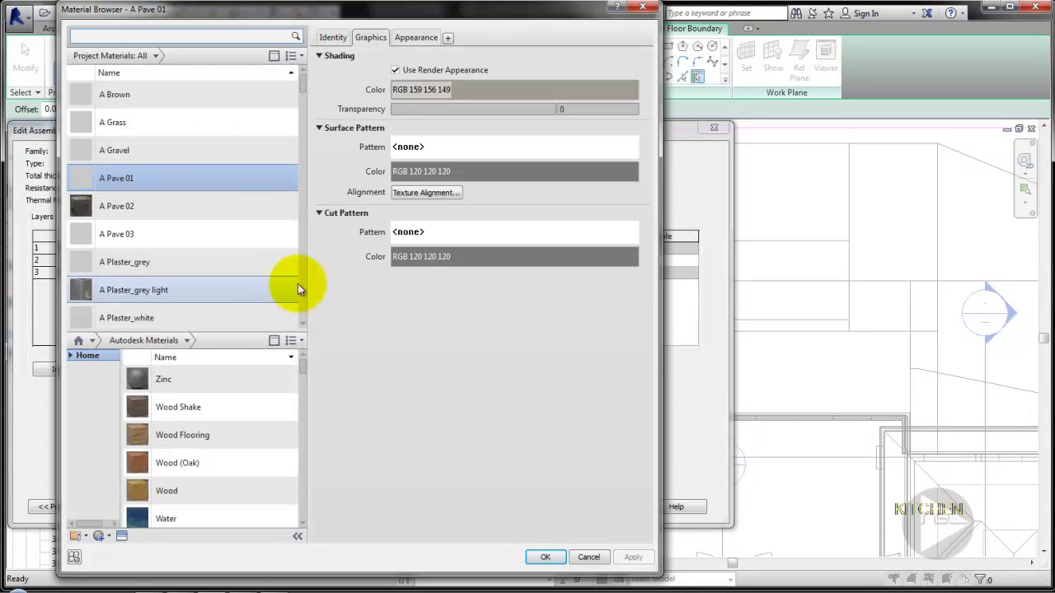
{"action": "left_click", "coordinate": [303, 325]}
{"action": "left_click_drag", "start_coordinate": [303, 324], "coordinate": [303, 325]}
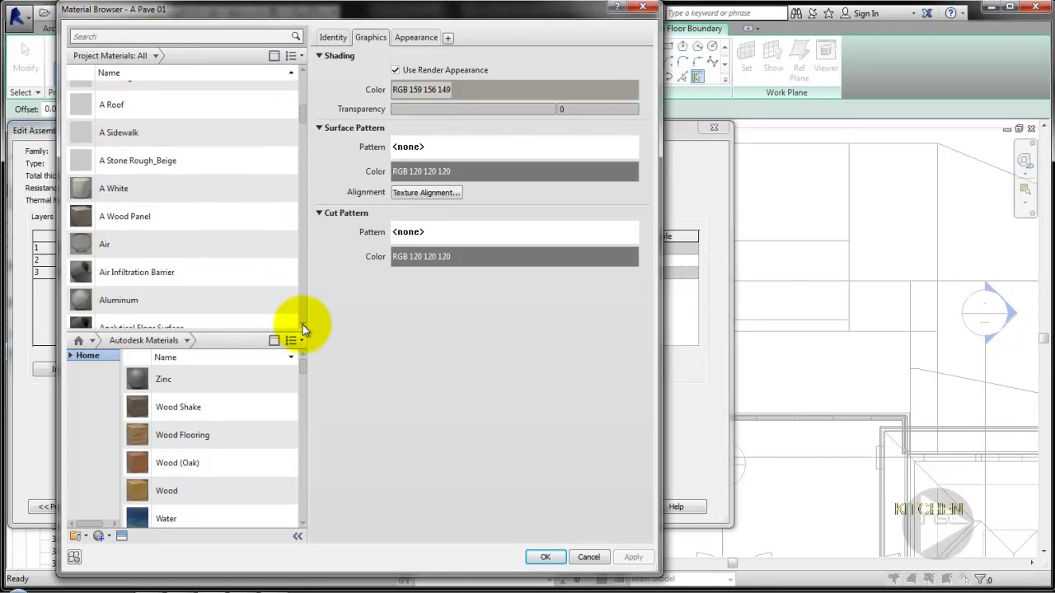
{"action": "left_click_drag", "start_coordinate": [305, 160], "coordinate": [309, 317]}
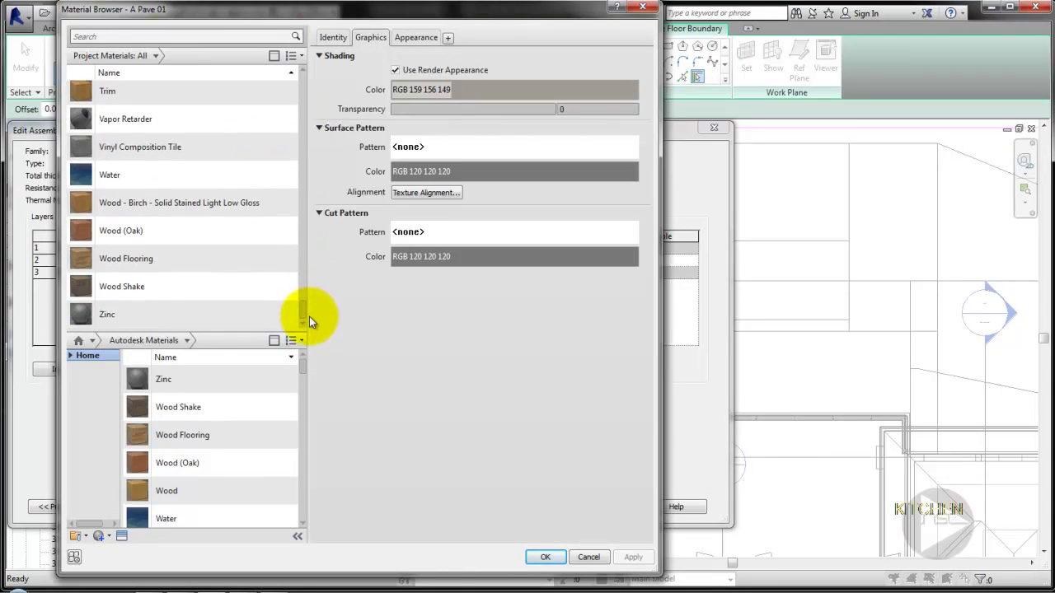
{"action": "double_click", "coordinate": [161, 175]}
{"action": "left_click", "coordinate": [549, 505]}
{"action": "left_click", "coordinate": [548, 509]}
{"action": "type", "text": "-2"}
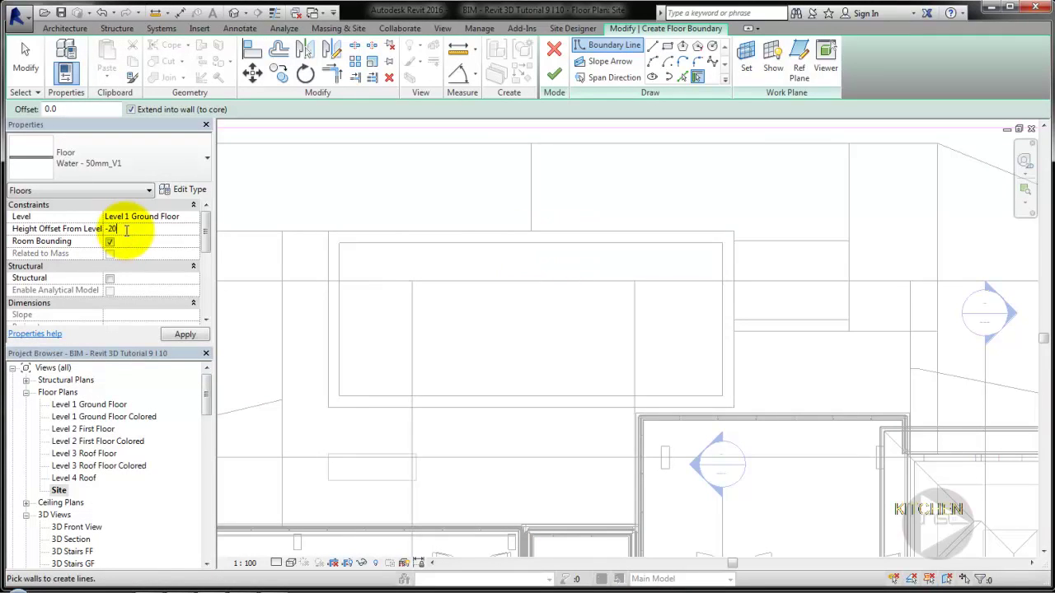
Set Height Offset to -200, sketch a rectangular boundary over the pool, and finish the floor.
{"action": "type", "text": "00.0"}
{"action": "left_click", "coordinate": [667, 45]}
{"action": "left_click", "coordinate": [339, 243]}
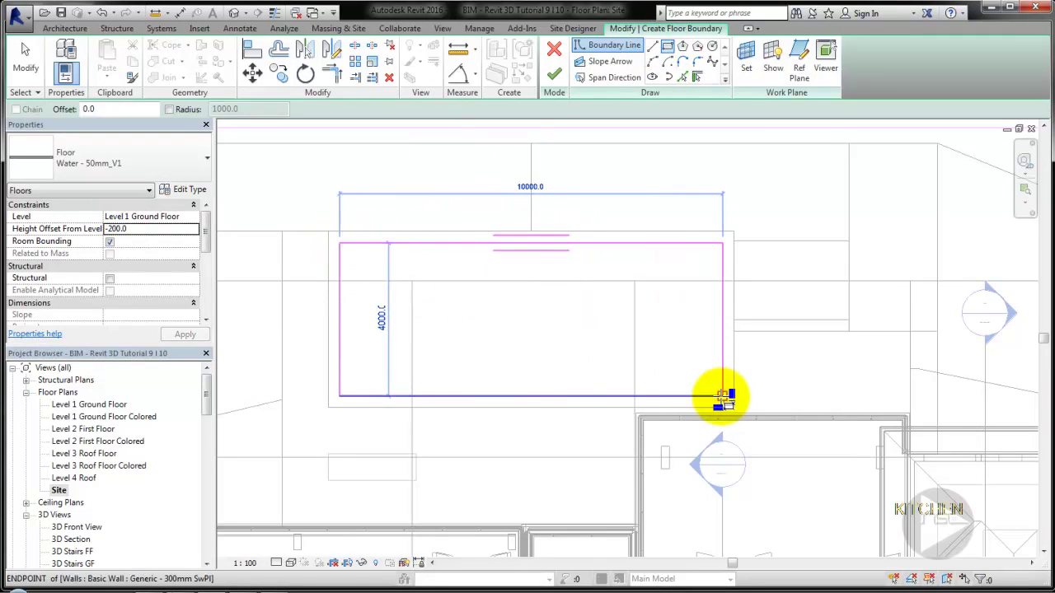
{"action": "left_click", "coordinate": [723, 395]}
{"action": "left_click", "coordinate": [561, 82]}
{"action": "left_click", "coordinate": [234, 12]}
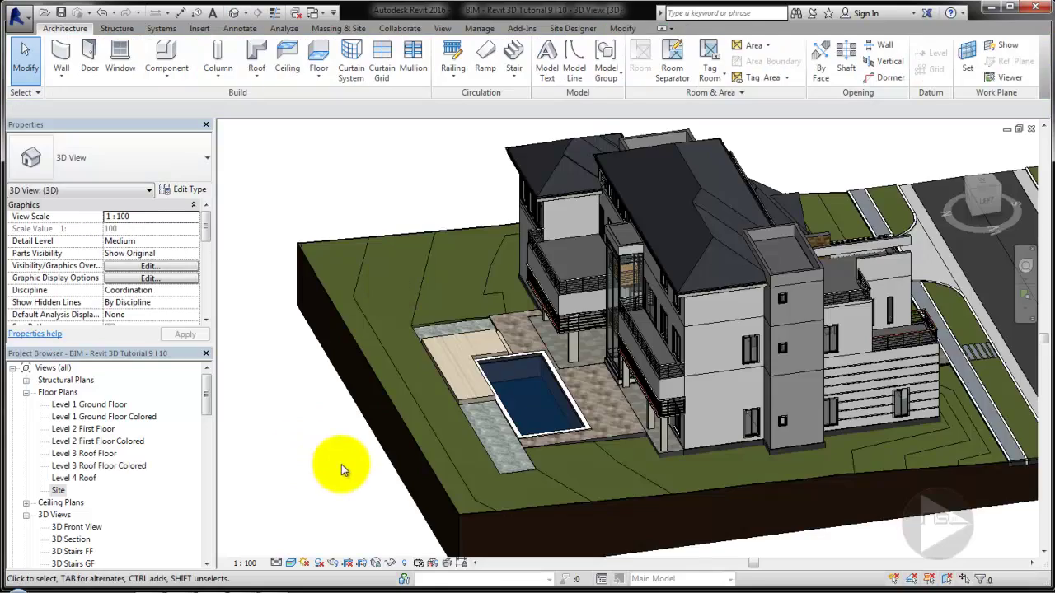
Raise the pool's Water - 50mm_V1 floor to -100 Height Offset, then open Level 1 Ground Floor plan.
{"action": "middle_click_drag", "start_coordinate": [341, 466], "coordinate": [516, 459], "text": "shift"}
{"action": "scroll", "coordinate": [516, 459], "scroll_direction": "up", "scroll_amount": 2}
{"action": "scroll", "coordinate": [539, 389], "scroll_direction": "up", "scroll_amount": 3}
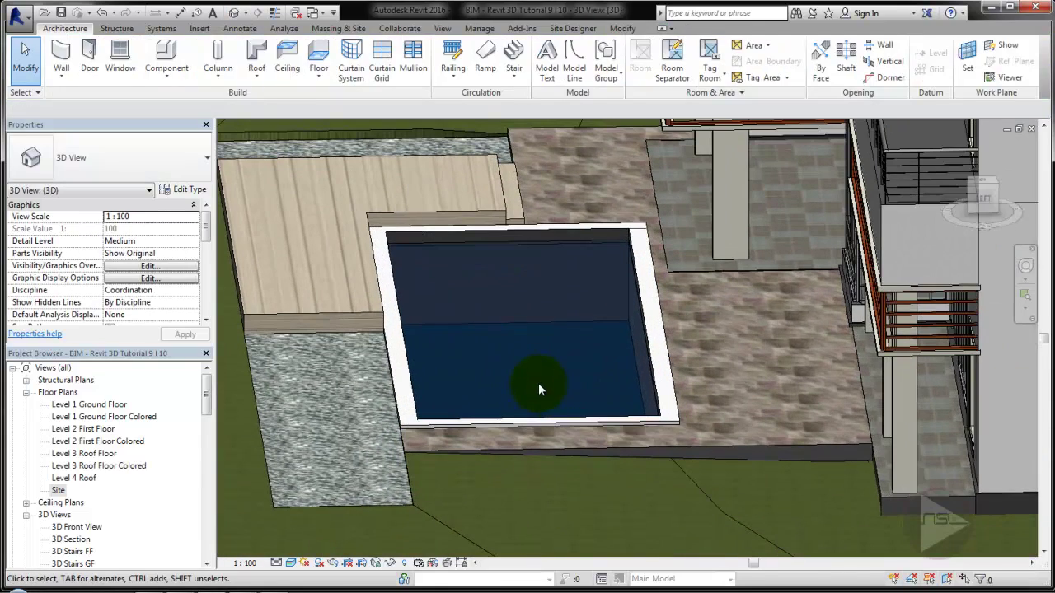
{"action": "left_click", "coordinate": [527, 246]}
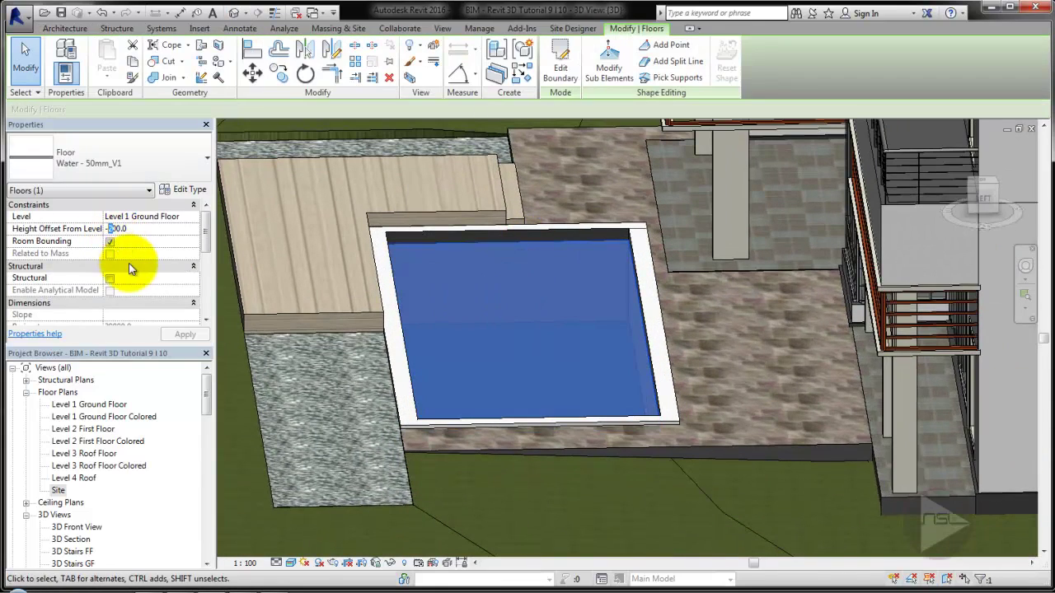
{"action": "scroll", "coordinate": [589, 345], "scroll_direction": "down", "scroll_amount": 3}
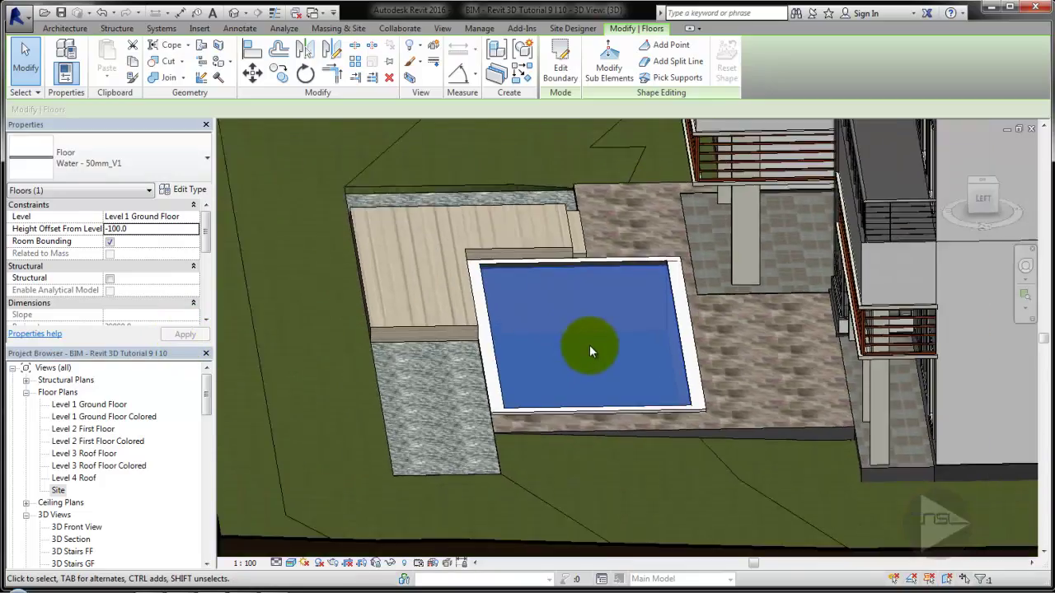
{"action": "key", "text": "Escape"}
{"action": "mouse_move", "coordinate": [589, 344]}
{"action": "middle_mouse_down", "text": "shift"}
{"action": "mouse_move", "coordinate": [597, 471]}
{"action": "mouse_move", "coordinate": [635, 485]}
{"action": "middle_mouse_up", "text": "shift"}
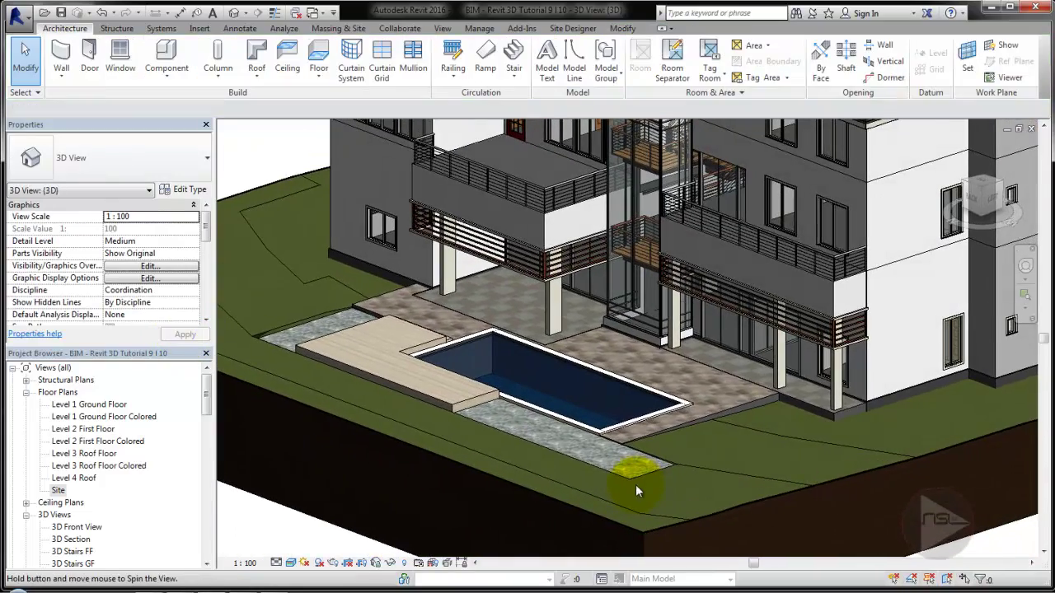
{"action": "double_click", "coordinate": [83, 405]}
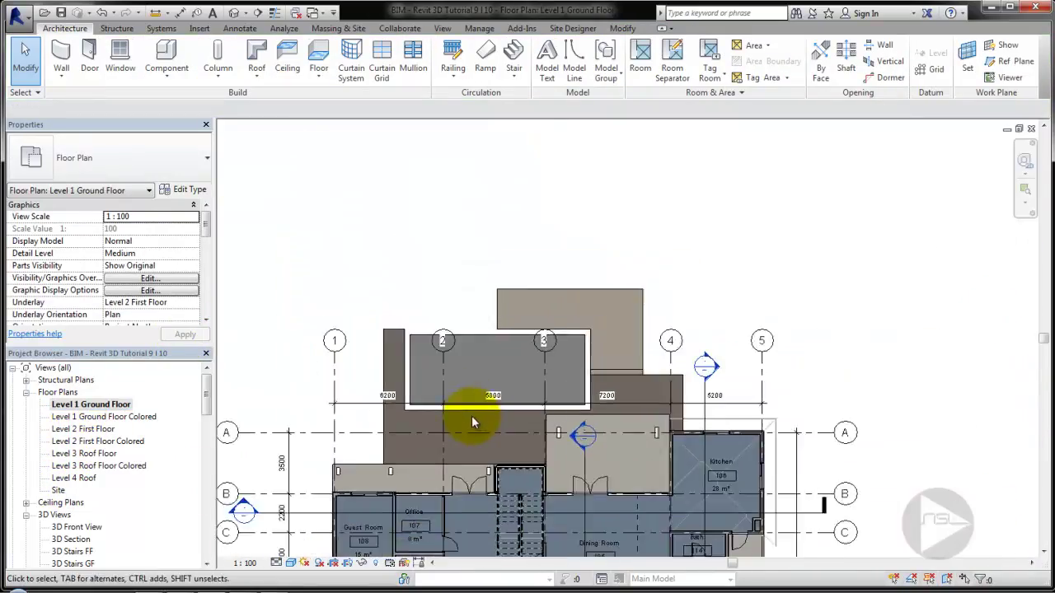
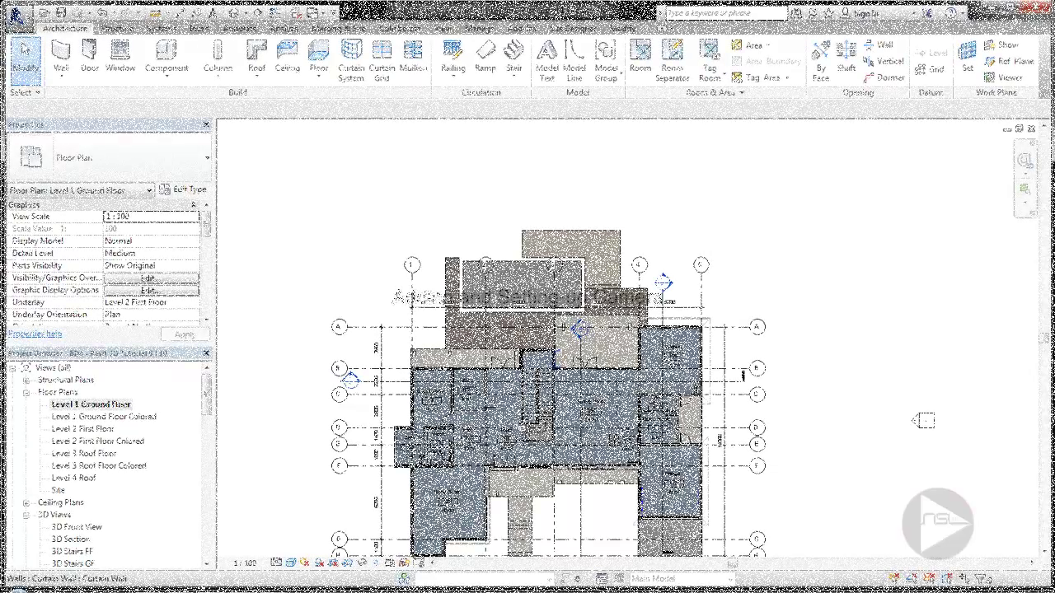
Place a perspective camera in the plan aimed at the rear of the house.
{"action": "left_click", "coordinate": [245, 14]}
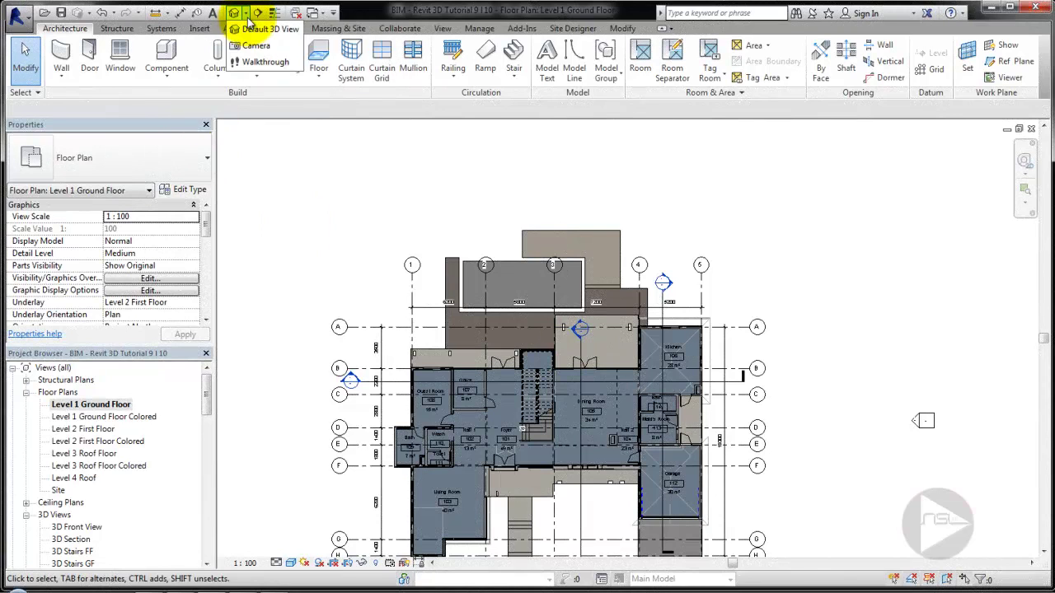
{"action": "left_click", "coordinate": [278, 51]}
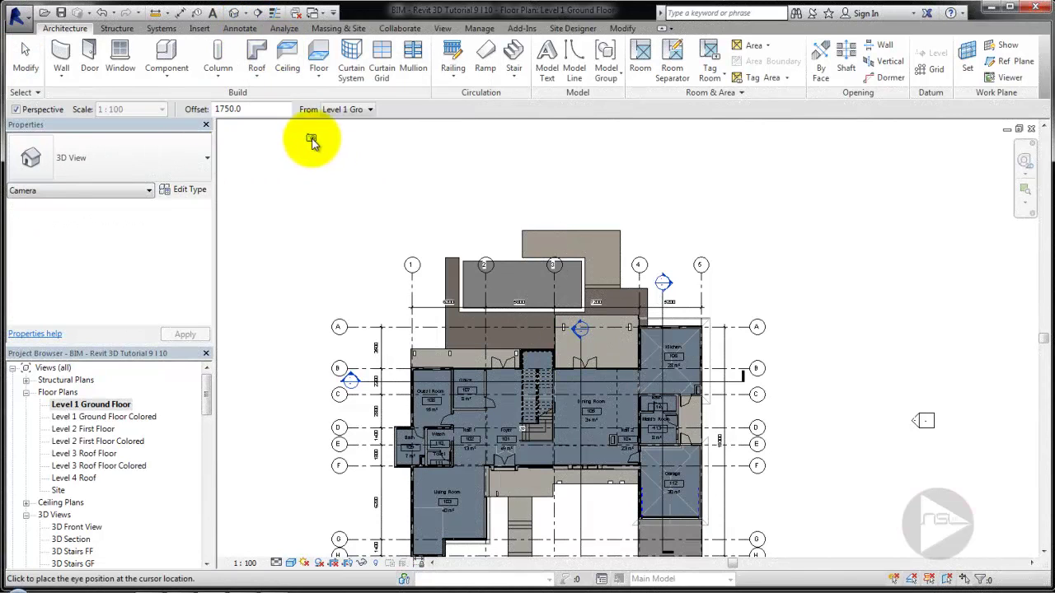
{"action": "left_click", "coordinate": [700, 488]}
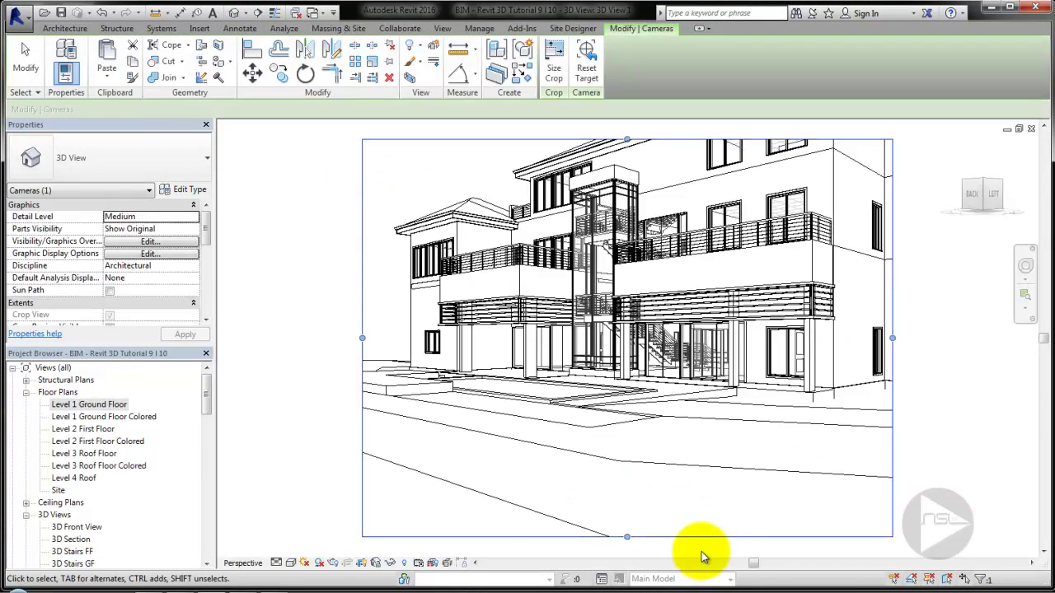
Resize the new camera view's crop frame, widening its sides and shifting it upward.
{"action": "left_click_drag", "start_coordinate": [371, 349], "coordinate": [326, 349]}
{"action": "left_click_drag", "start_coordinate": [902, 354], "coordinate": [960, 360]}
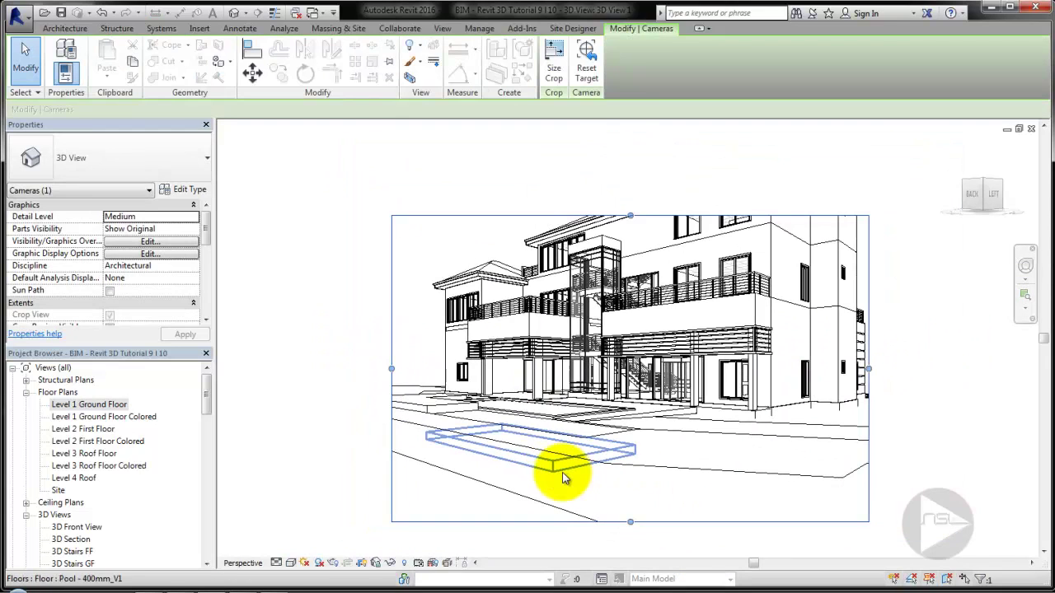
{"action": "left_click_drag", "start_coordinate": [635, 211], "coordinate": [634, 186]}
{"action": "left_click_drag", "start_coordinate": [813, 342], "coordinate": [775, 364]}
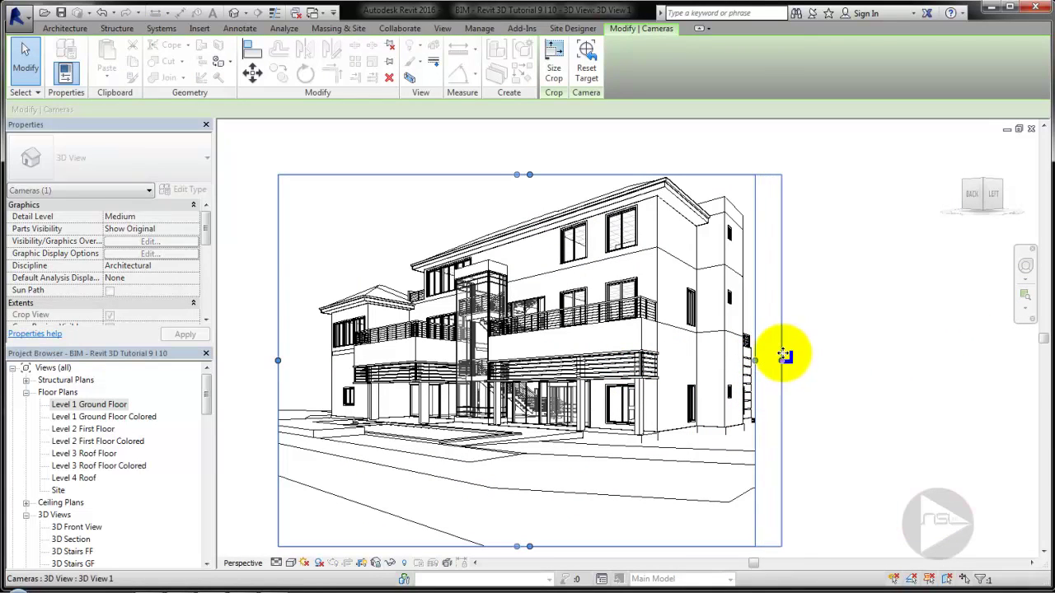
{"action": "left_click_drag", "start_coordinate": [530, 175], "coordinate": [535, 137]}
{"action": "left_click_drag", "start_coordinate": [530, 547], "coordinate": [532, 499]}
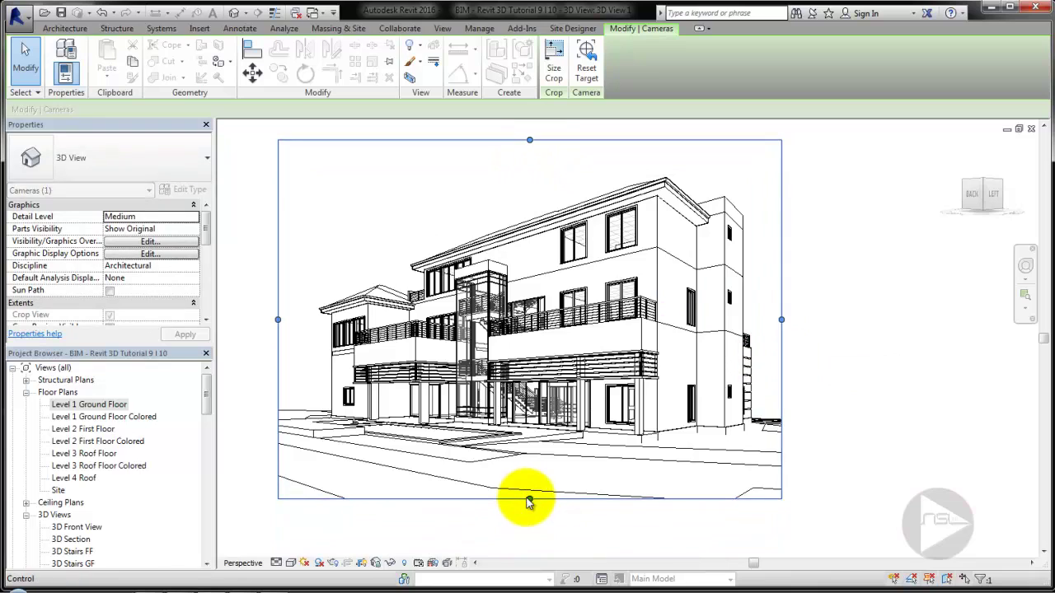
{"action": "left_click_drag", "start_coordinate": [275, 320], "coordinate": [255, 320]}
{"action": "left_click_drag", "start_coordinate": [782, 320], "coordinate": [811, 313]}
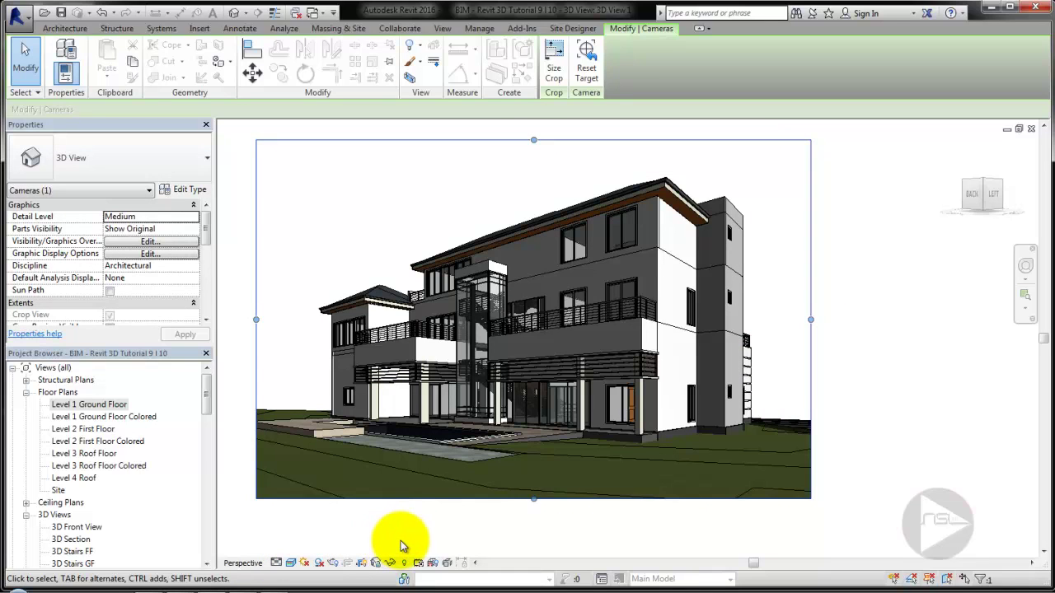
{"action": "mouse_move", "coordinate": [207, 236]}
{"action": "left_mouse_down"}
{"action": "mouse_move", "coordinate": [207, 266]}
{"action": "mouse_move", "coordinate": [161, 278]}
{"action": "left_mouse_up"}
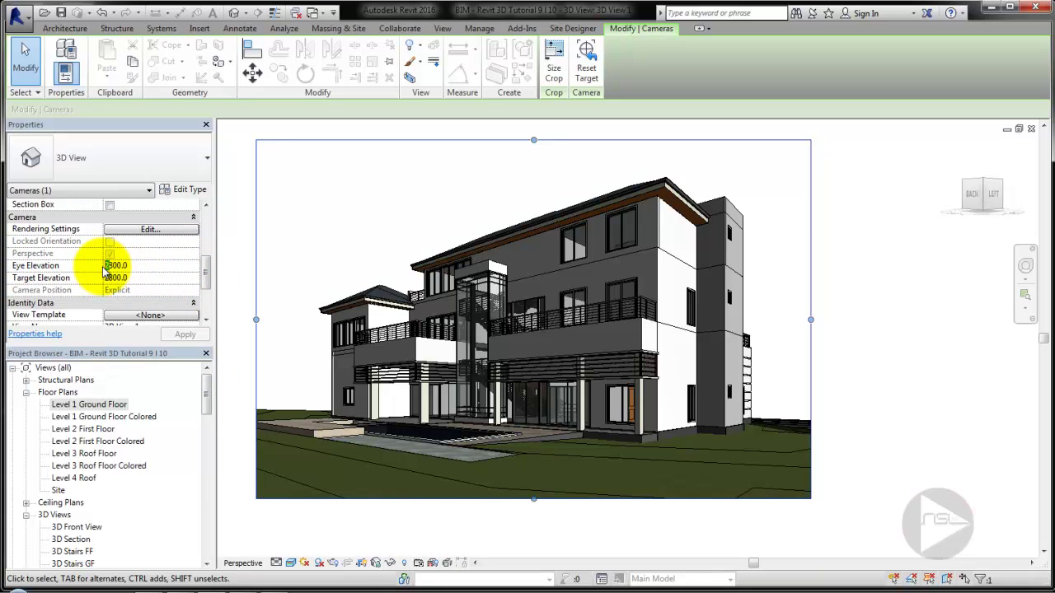
Apply eye elevation 4800 and target elevation 2800, then extend the crop frame leftward and lower.
{"action": "left_click", "coordinate": [182, 336]}
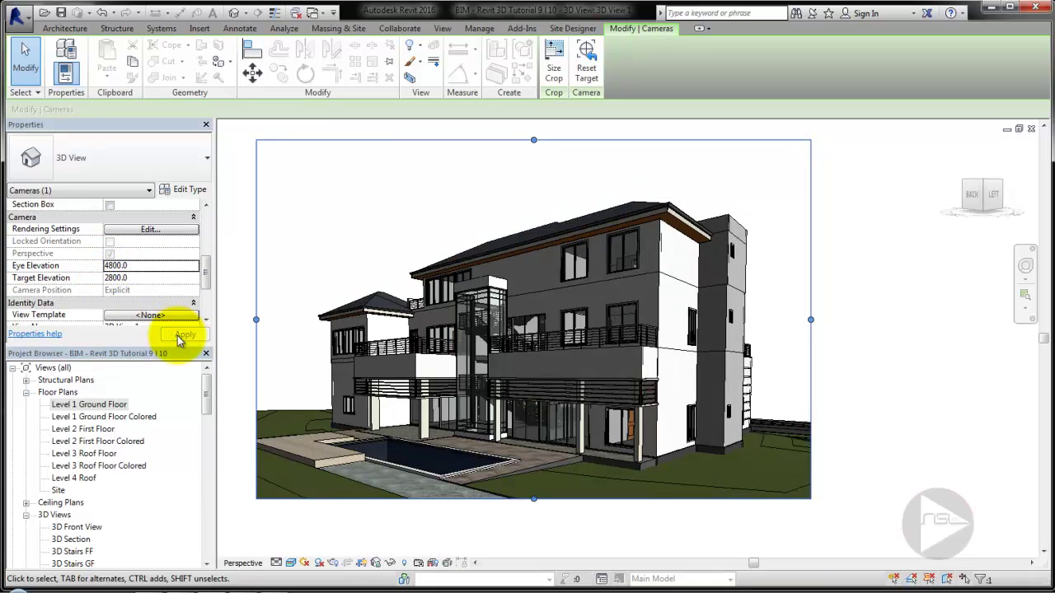
{"action": "middle_click_drag", "start_coordinate": [400, 343], "coordinate": [471, 322]}
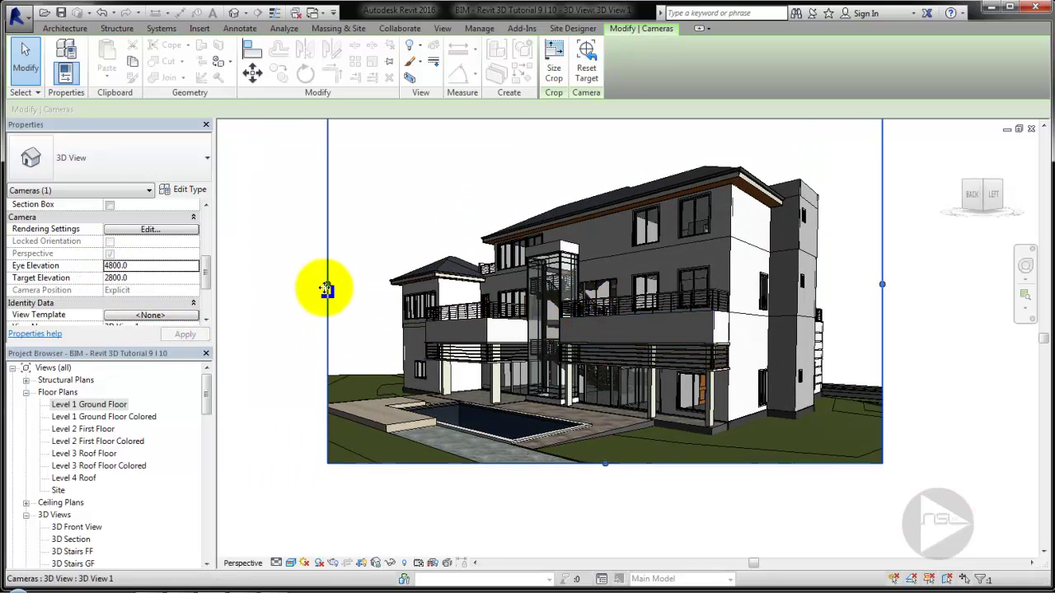
{"action": "left_click_drag", "start_coordinate": [327, 285], "coordinate": [310, 286]}
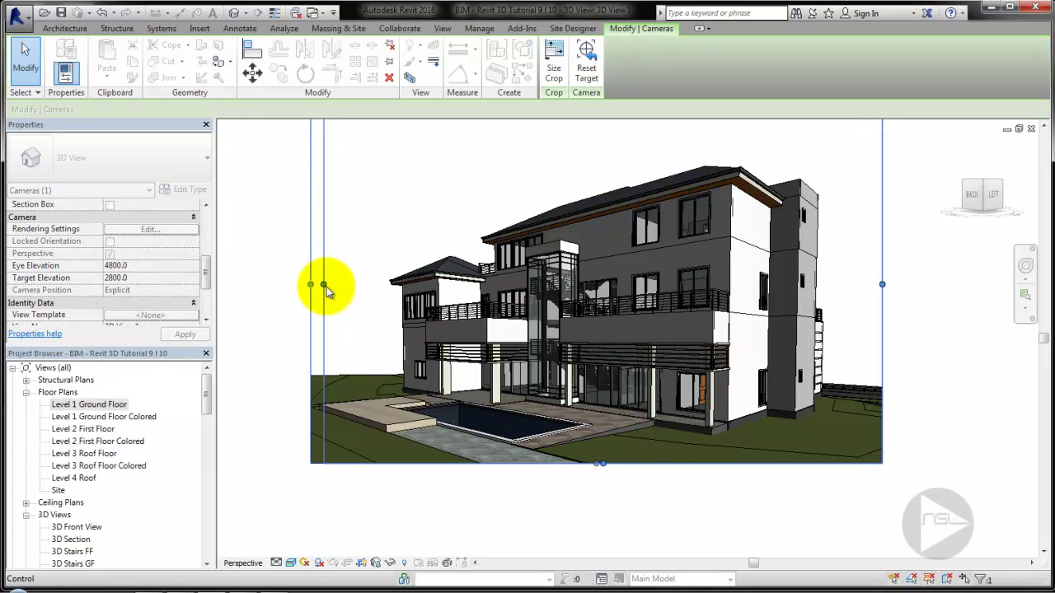
{"action": "middle_click_drag", "start_coordinate": [607, 349], "coordinate": [588, 390]}
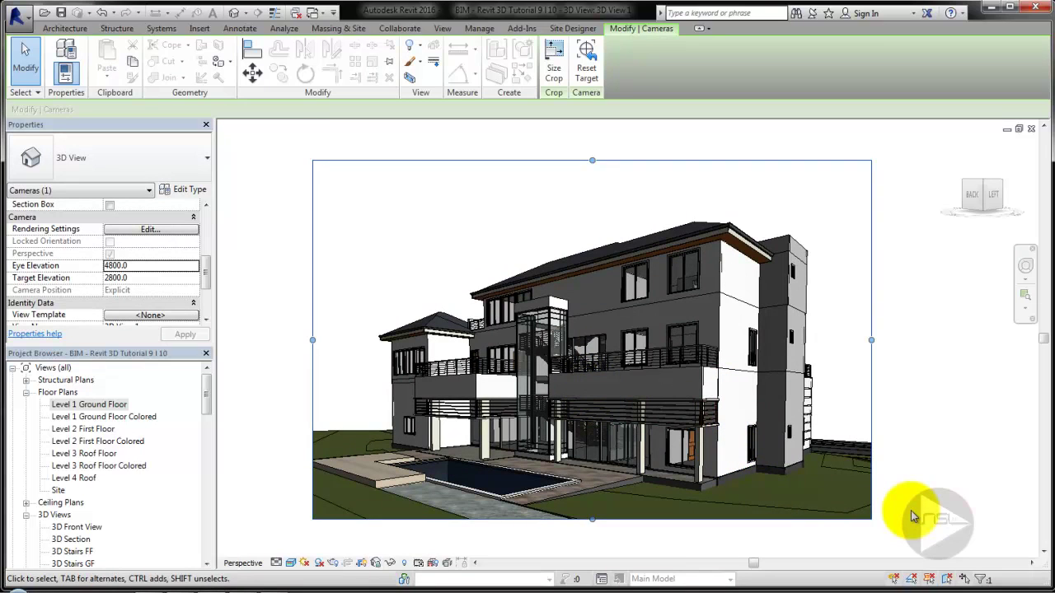
Move the camera to a new position in the Level 1 Ground Floor plan.
{"action": "double_click", "coordinate": [82, 404]}
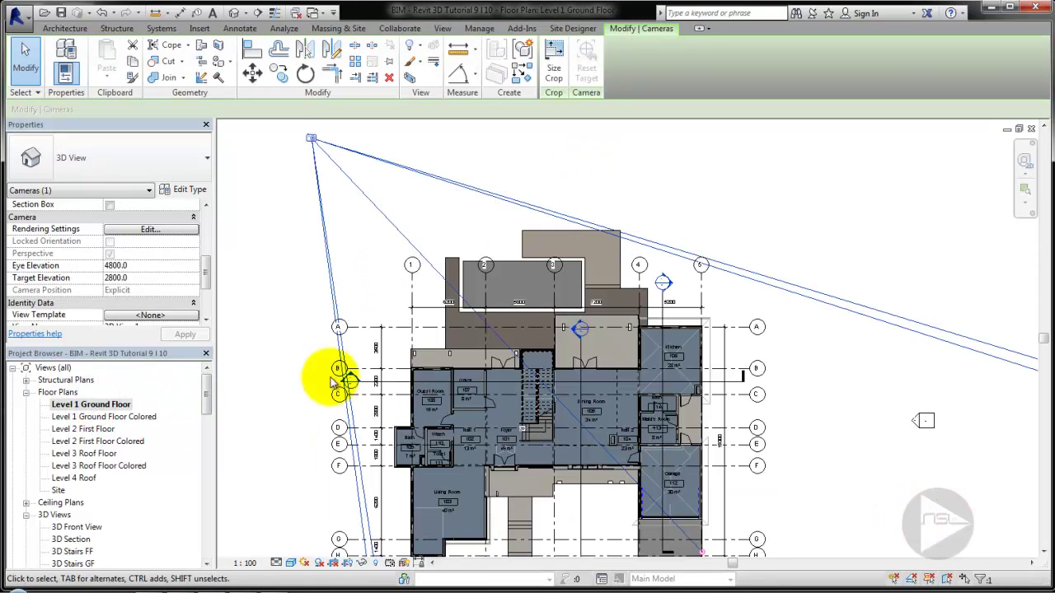
{"action": "scroll", "coordinate": [332, 237], "scroll_direction": "down", "scroll_amount": 2}
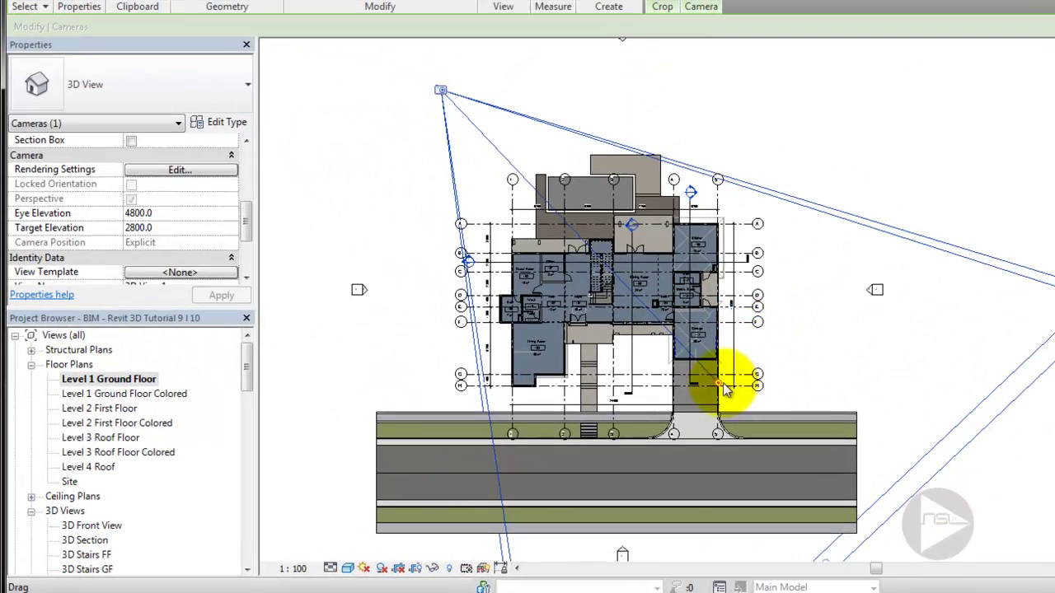
{"action": "scroll", "coordinate": [626, 375], "scroll_direction": "down", "scroll_amount": 1}
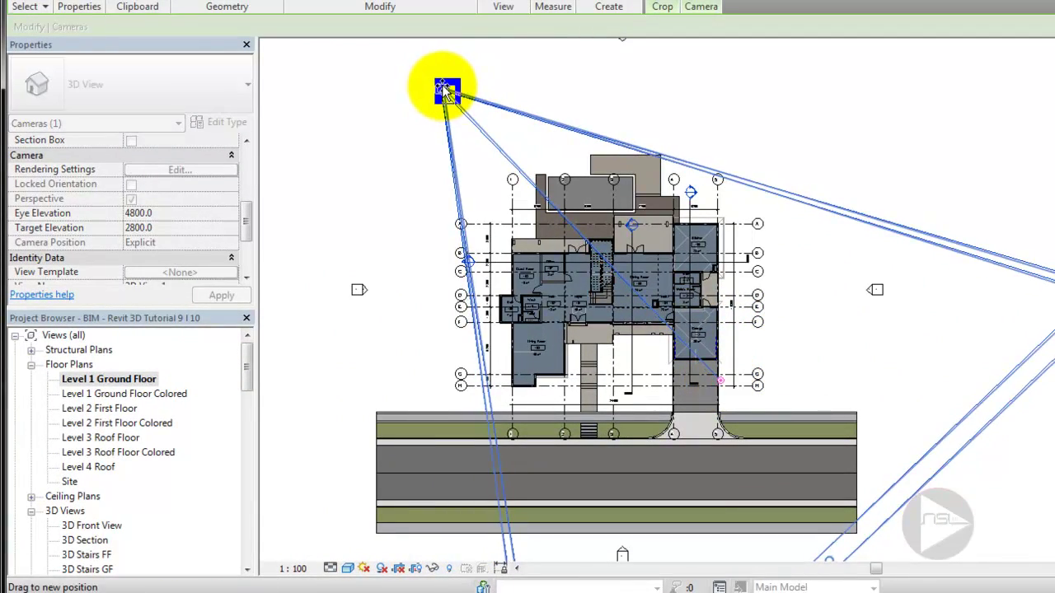
{"action": "left_click_drag", "start_coordinate": [442, 84], "coordinate": [457, 78]}
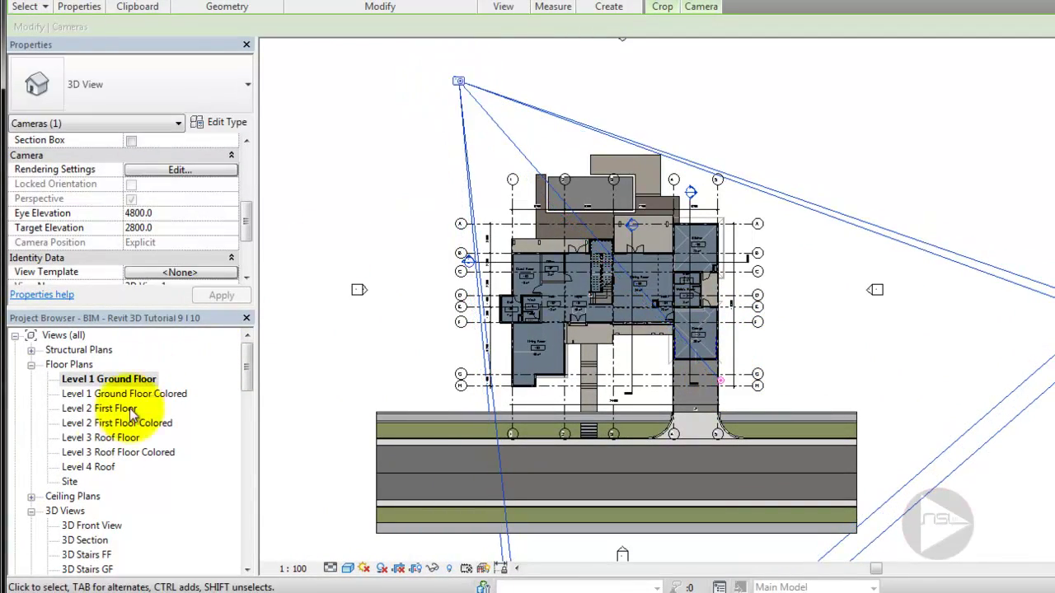
{"action": "left_click", "coordinate": [248, 372]}
{"action": "left_click_drag", "start_coordinate": [248, 372], "coordinate": [248, 388]}
Check 3D View 1's framing, then reposition the camera again in the floor plan.
{"action": "double_click", "coordinate": [83, 540]}
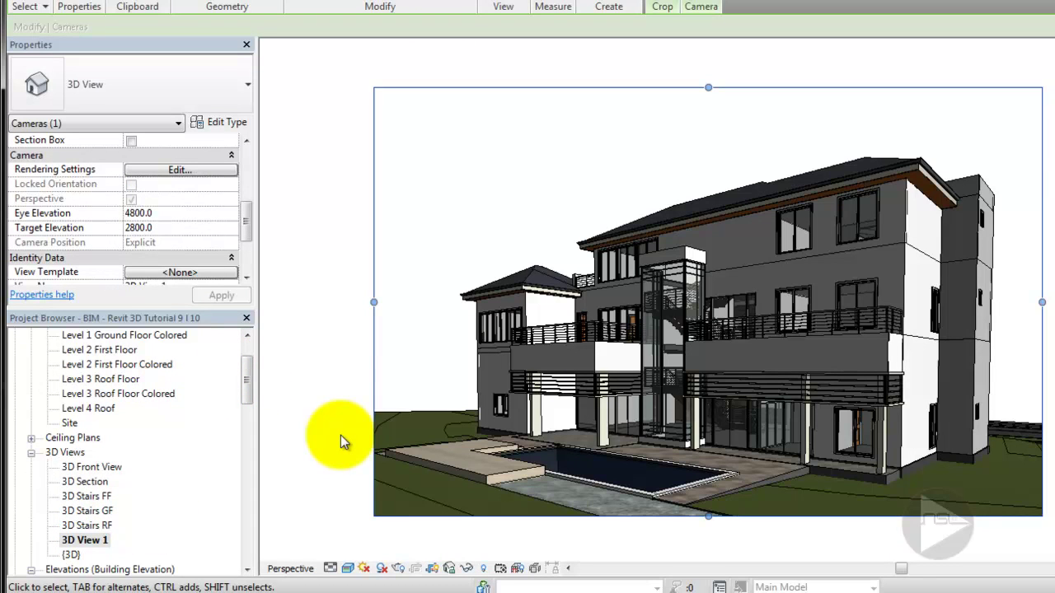
{"action": "left_click_drag", "start_coordinate": [247, 389], "coordinate": [247, 354]}
{"action": "double_click", "coordinate": [108, 379]}
{"action": "left_click_drag", "start_coordinate": [459, 82], "coordinate": [496, 73]}
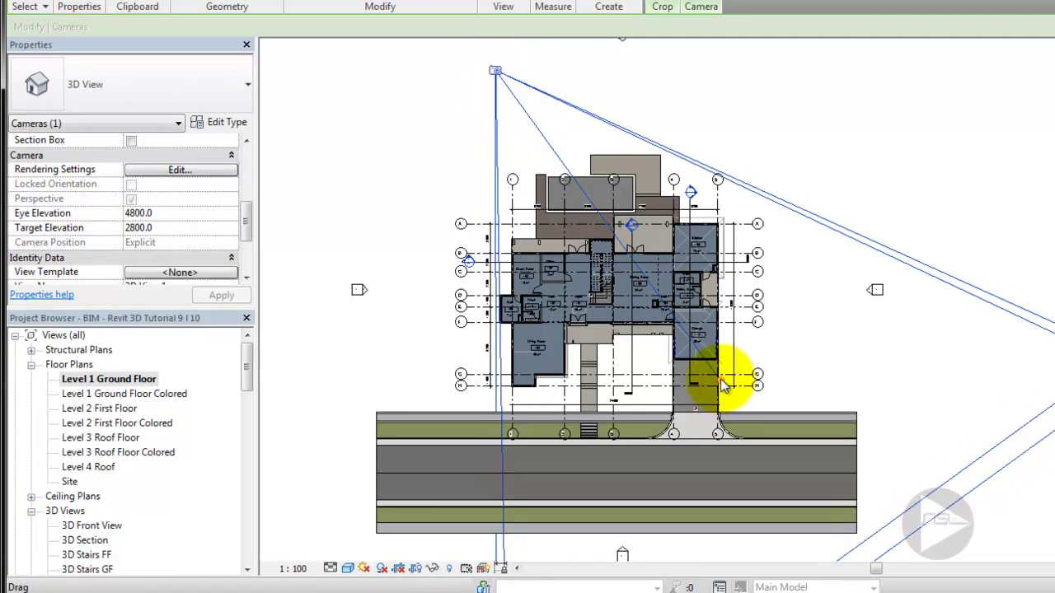
{"action": "left_click", "coordinate": [318, 448]}
{"action": "left_click_drag", "start_coordinate": [247, 362], "coordinate": [249, 399]}
Extend 3D View 1's crop bottom downward and return to the Level 1 Ground Floor plan.
{"action": "key", "text": "ctrl+Tab"}
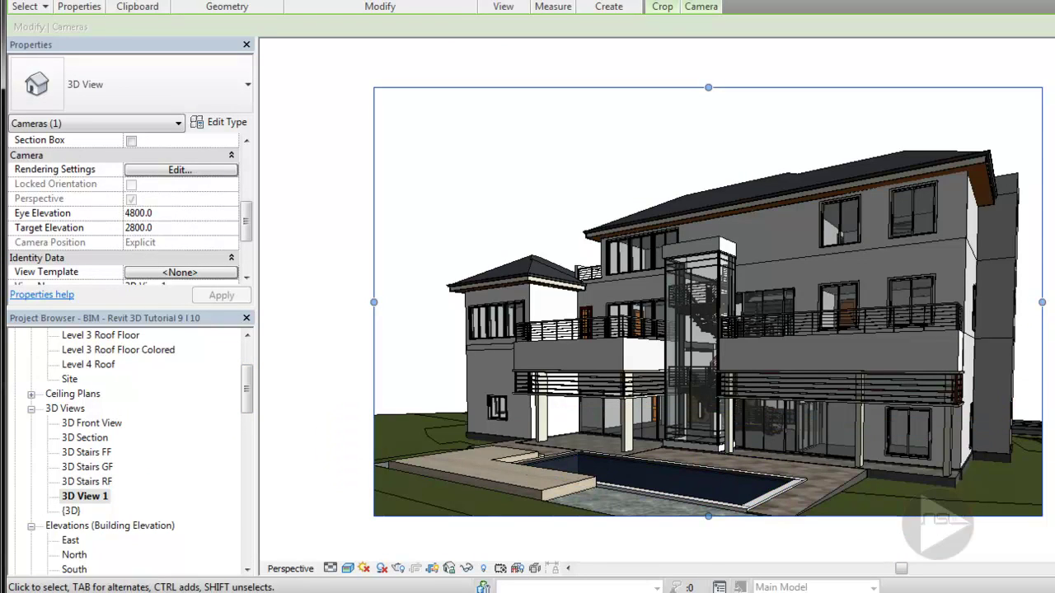
{"action": "left_click_drag", "start_coordinate": [708, 516], "coordinate": [708, 535]}
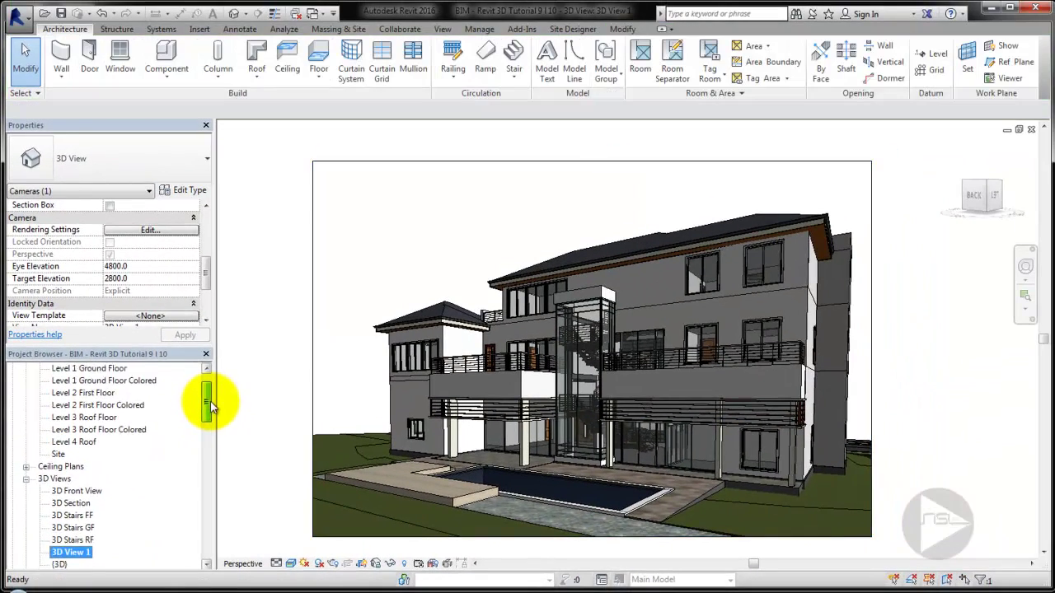
{"action": "scroll", "coordinate": [211, 401], "scroll_direction": "up", "scroll_amount": 2}
{"action": "double_click", "coordinate": [99, 394]}
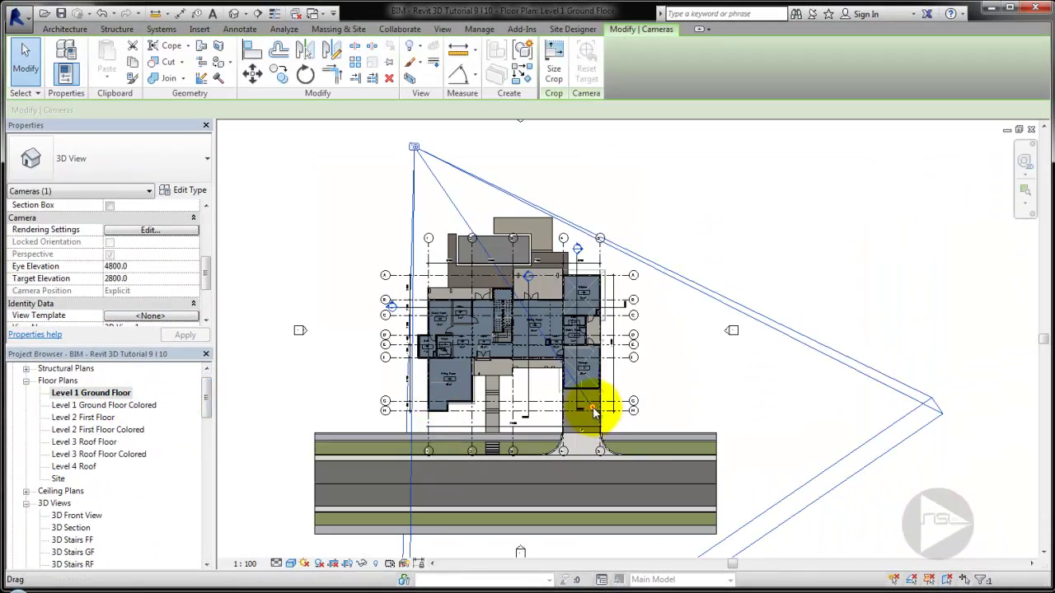
Move the camera eye further from the house and widen the crop's right side slightly.
{"action": "left_click_drag", "start_coordinate": [416, 147], "coordinate": [388, 122]}
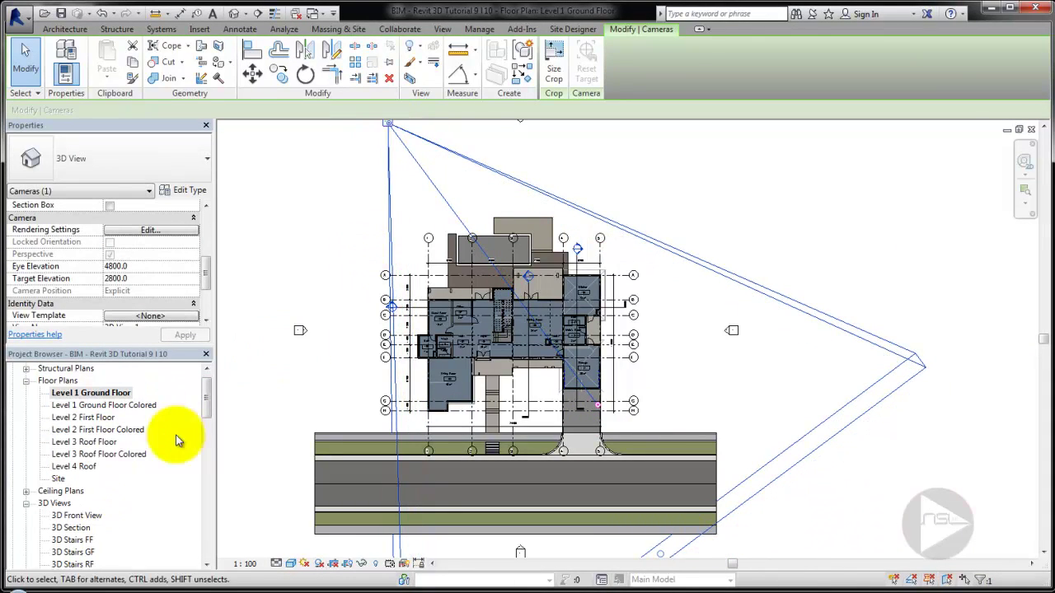
{"action": "scroll", "coordinate": [176, 441], "scroll_direction": "down", "scroll_amount": 2}
{"action": "double_click", "coordinate": [78, 527]}
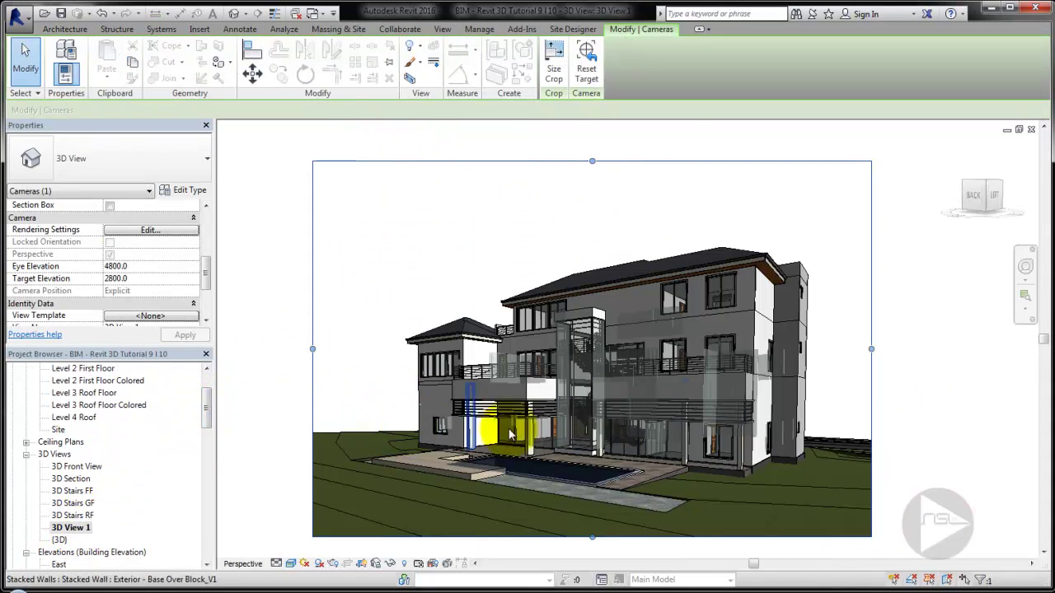
{"action": "left_click_drag", "start_coordinate": [871, 349], "coordinate": [884, 353]}
{"action": "left_click", "coordinate": [944, 375]}
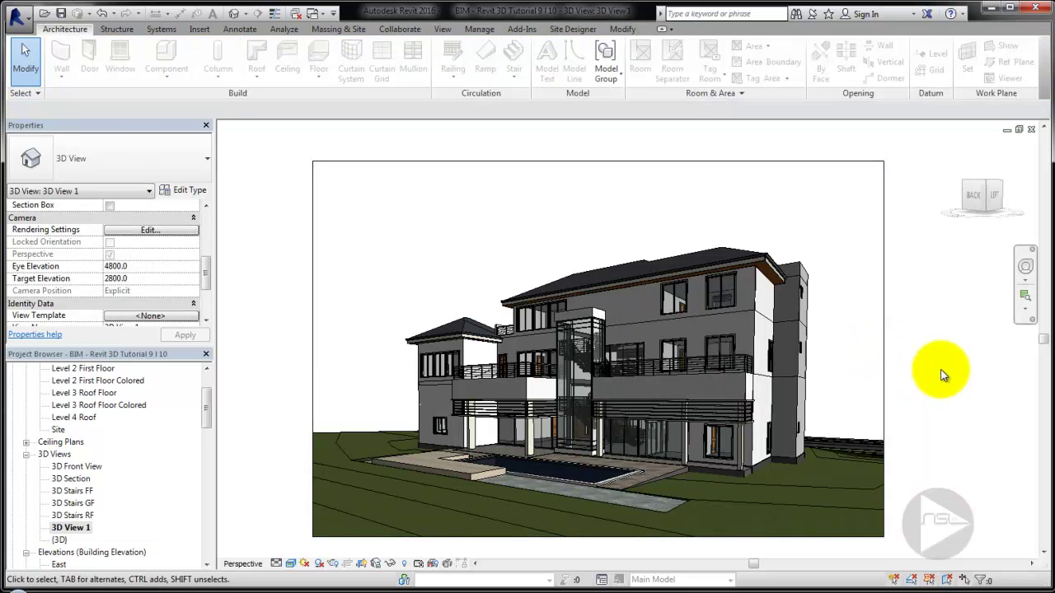
Rename 3D View 1 to '3D Rear View 1' and return to the Level 1 Ground Floor plan.
{"action": "scroll", "coordinate": [207, 417], "scroll_direction": "down", "scroll_amount": 1}
{"action": "right_click", "coordinate": [80, 492]}
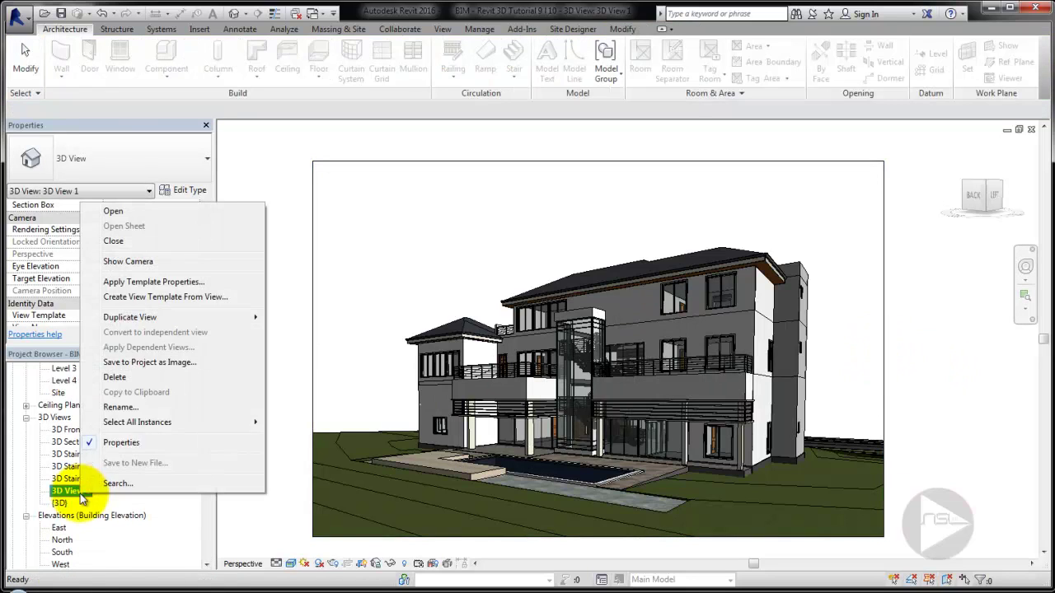
{"action": "left_click", "coordinate": [120, 407]}
{"action": "type", "text": "3D Rear View 1"}
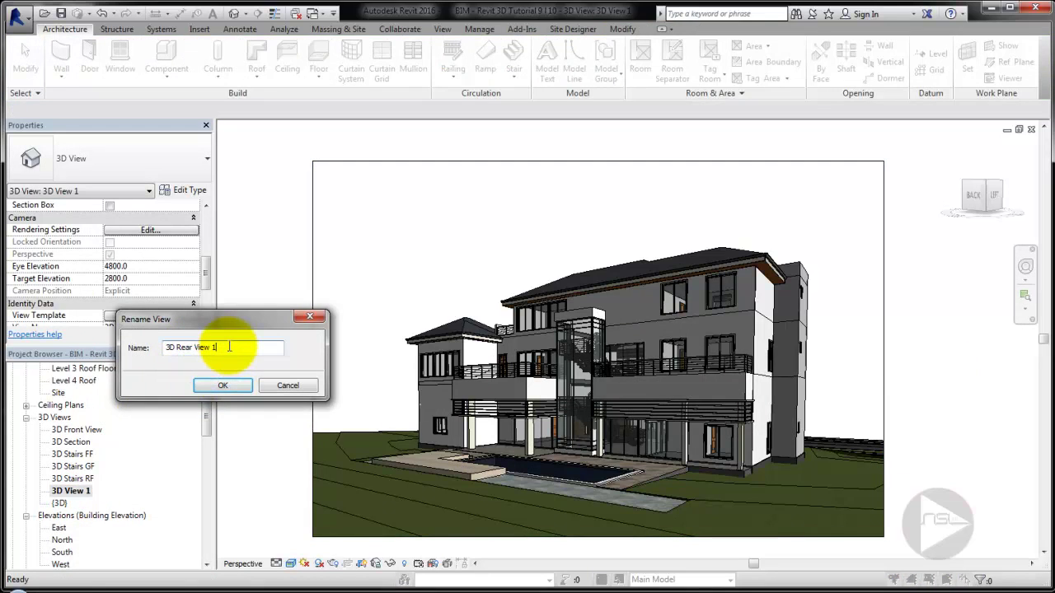
{"action": "left_click", "coordinate": [229, 385]}
{"action": "scroll", "coordinate": [164, 404], "scroll_direction": "up", "scroll_amount": 2}
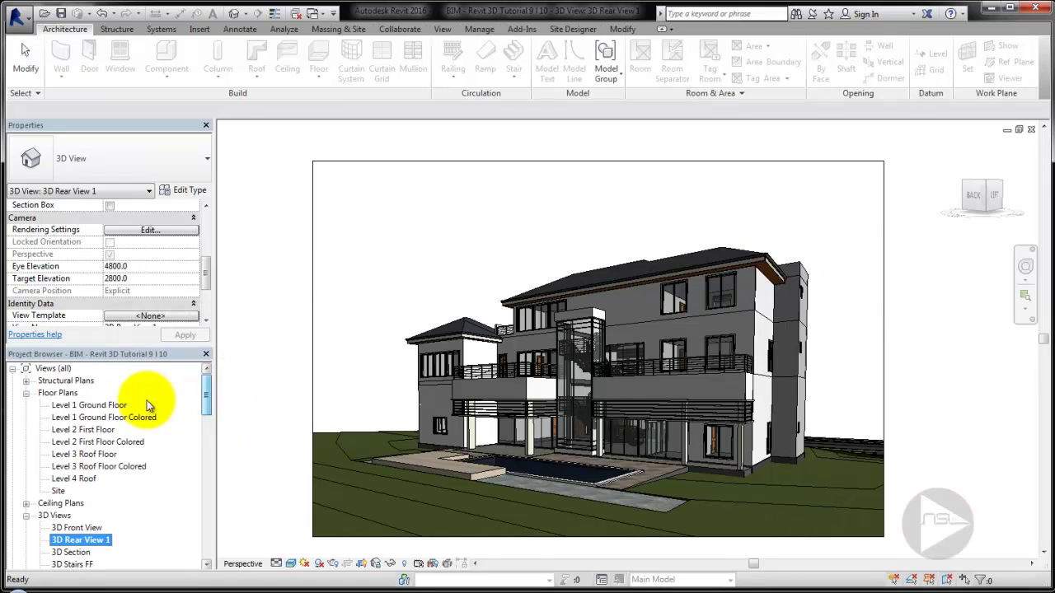
{"action": "double_click", "coordinate": [124, 405]}
{"action": "middle_click_drag", "start_coordinate": [680, 389], "coordinate": [649, 438]}
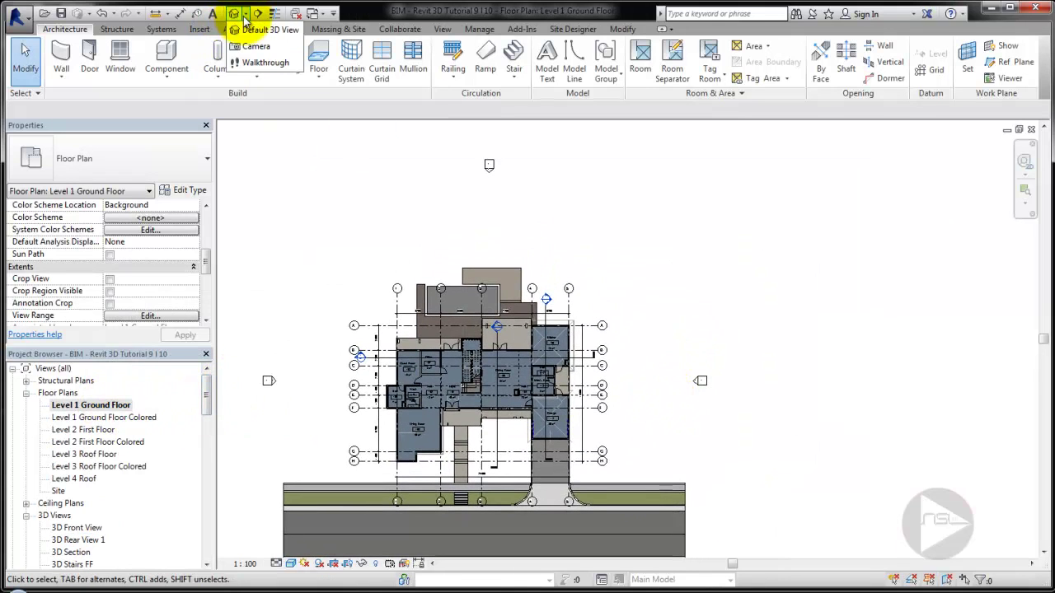
Place a new camera facing the rear corner, raise its crop bottom, and set Shaded style.
{"action": "left_click", "coordinate": [256, 46]}
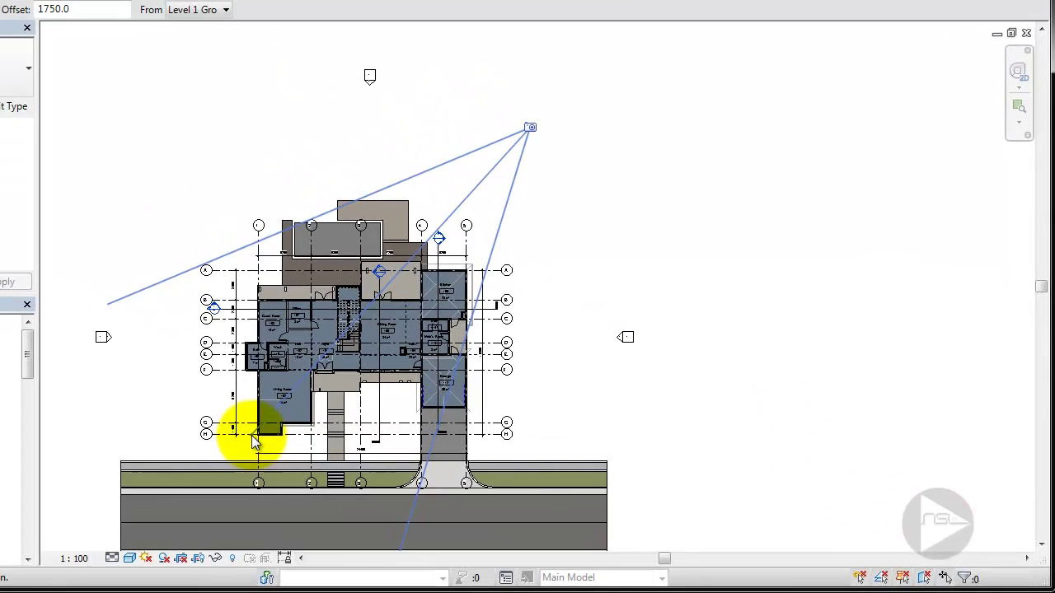
{"action": "left_click", "coordinate": [394, 467]}
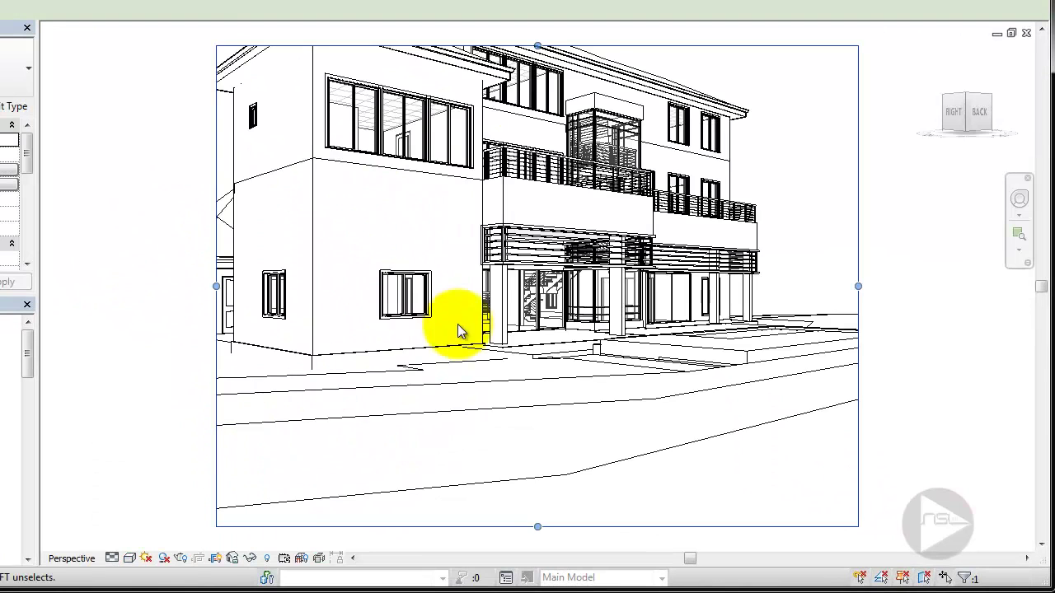
{"action": "left_click_drag", "start_coordinate": [509, 503], "coordinate": [504, 405]}
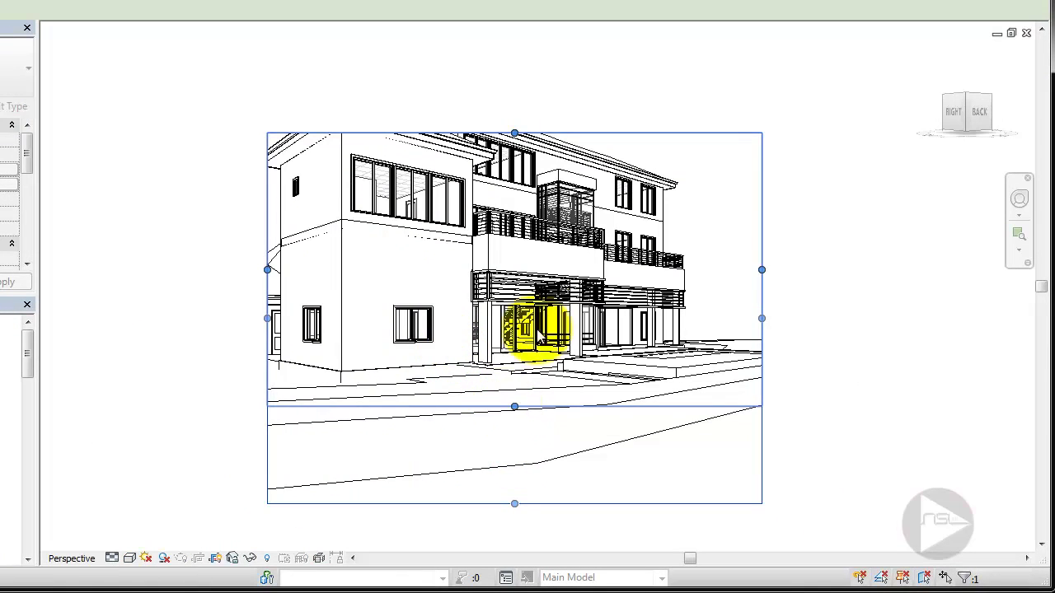
{"action": "left_click", "coordinate": [150, 562]}
{"action": "left_click", "coordinate": [144, 523]}
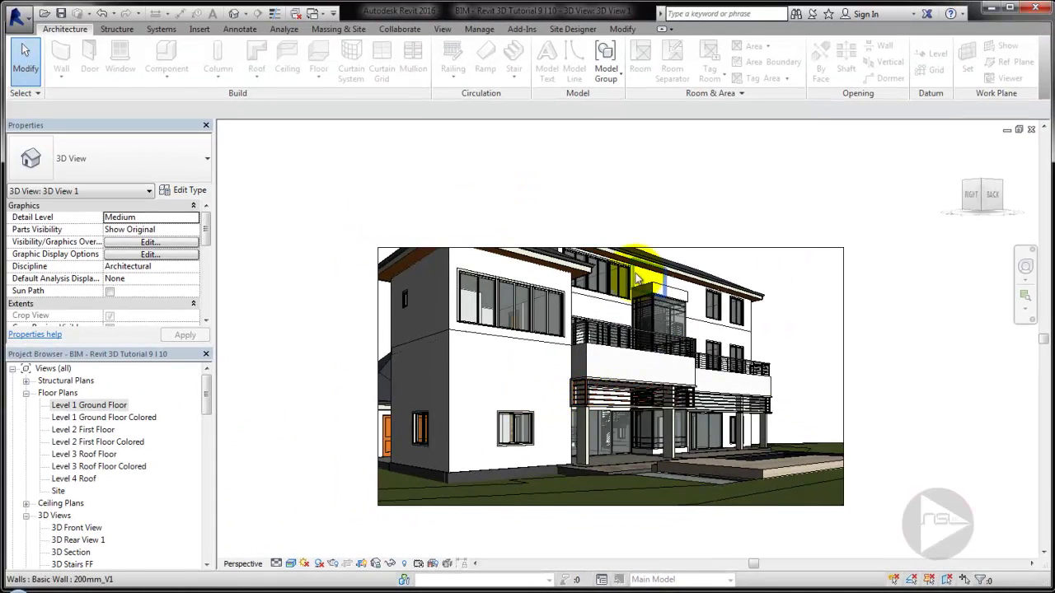
Extend the crop frame's top edge upward and widen it slightly to the left.
{"action": "left_click", "coordinate": [639, 247]}
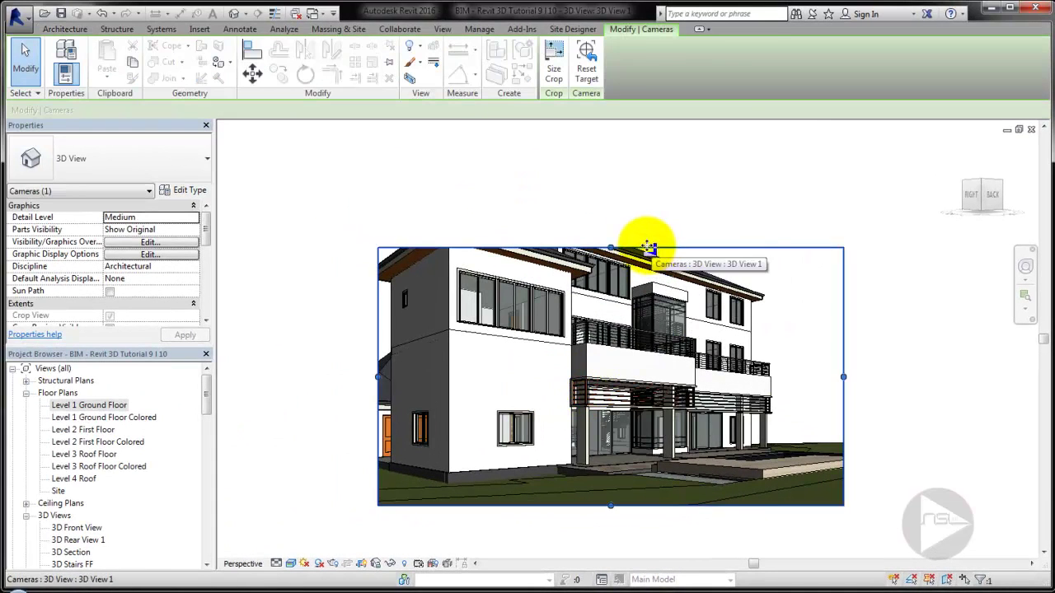
{"action": "left_click_drag", "start_coordinate": [610, 247], "coordinate": [610, 223]}
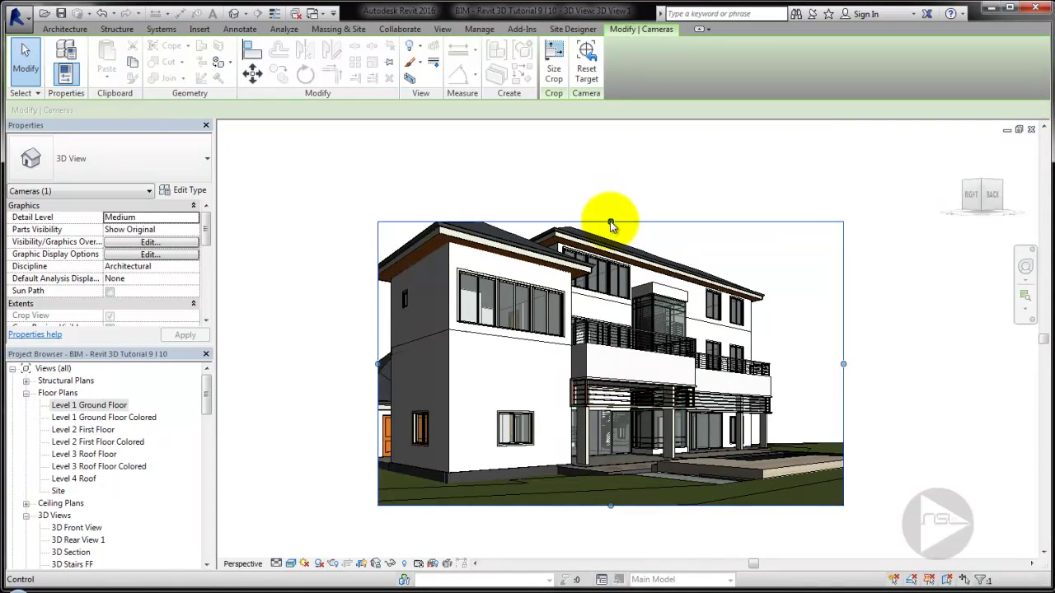
{"action": "left_click", "coordinate": [378, 355]}
{"action": "mouse_move", "coordinate": [370, 358]}
{"action": "left_mouse_down"}
{"action": "mouse_move", "coordinate": [350, 366]}
{"action": "mouse_move", "coordinate": [375, 357]}
{"action": "left_mouse_up"}
{"action": "left_click", "coordinate": [333, 326]}
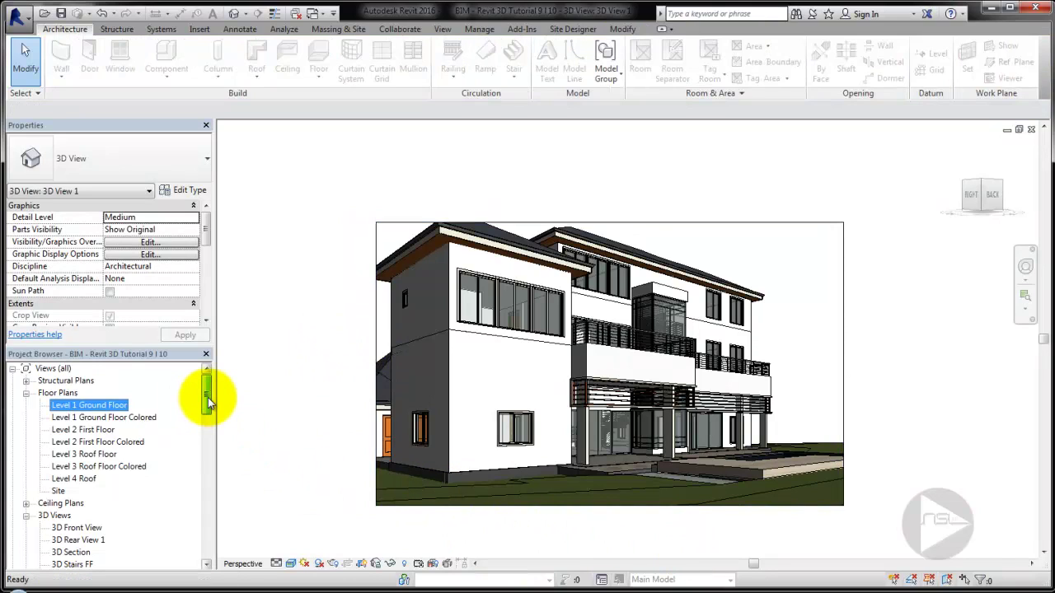
Set the second camera's Eye Elevation to 3800 and apply it.
{"action": "left_click", "coordinate": [375, 345]}
{"action": "left_click_drag", "start_coordinate": [206, 229], "coordinate": [206, 276]}
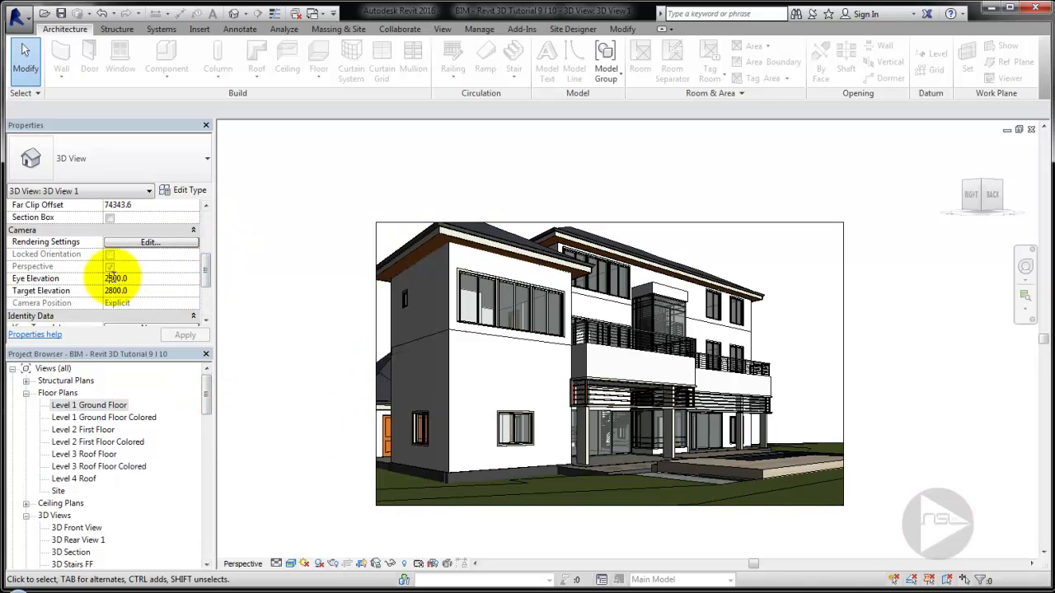
{"action": "left_click", "coordinate": [183, 335]}
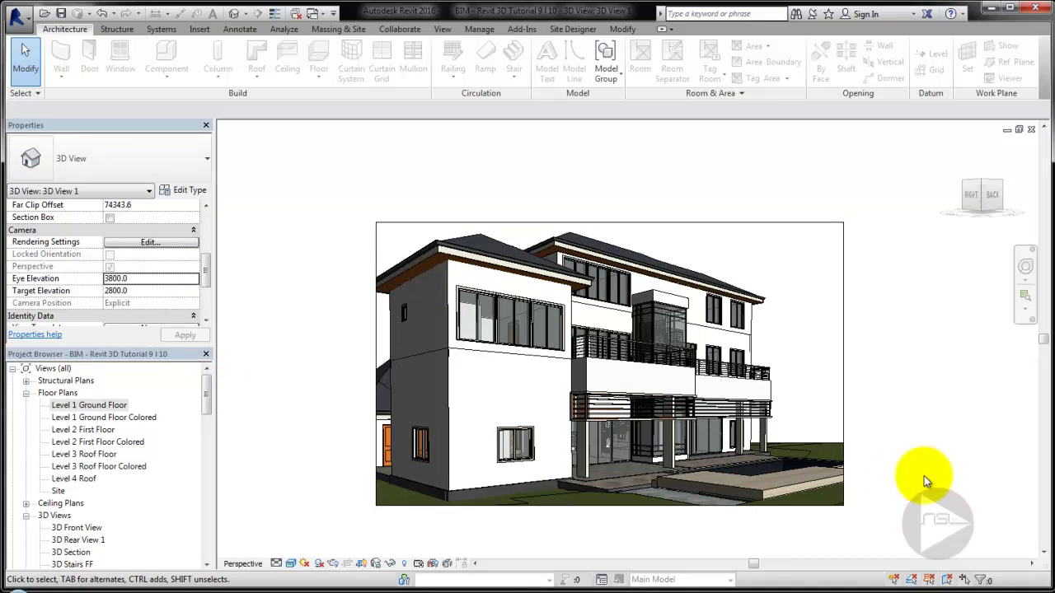
Rename 3D View 1 to '3D Rear View 2'.
{"action": "scroll", "coordinate": [207, 414], "scroll_direction": "down", "scroll_amount": 3}
{"action": "scroll", "coordinate": [207, 414], "scroll_direction": "down", "scroll_amount": 2}
{"action": "right_click", "coordinate": [71, 478]}
{"action": "left_click", "coordinate": [144, 394]}
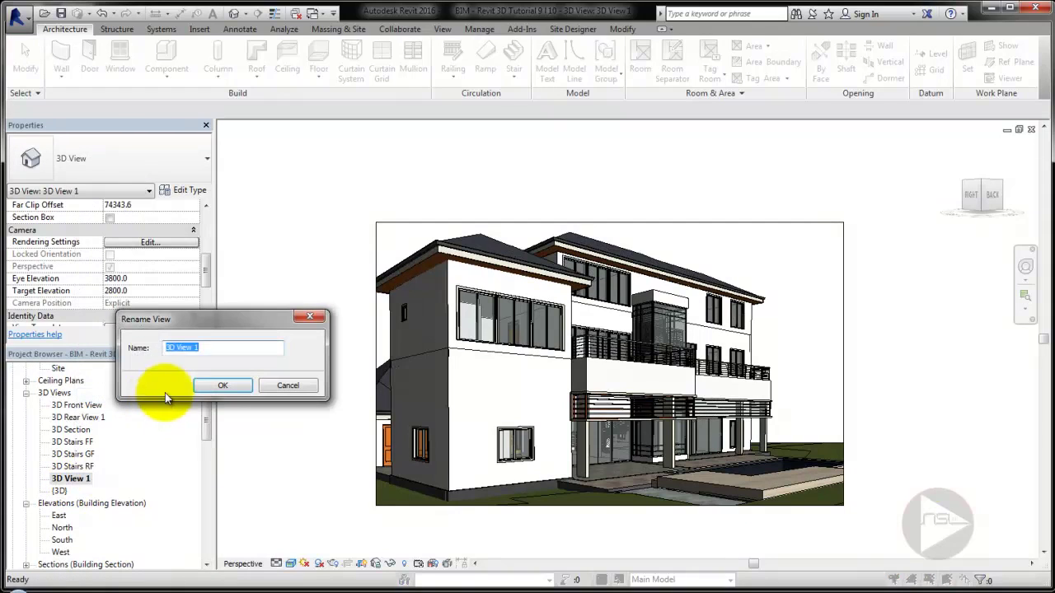
{"action": "type", "text": "3D Rear View 2"}
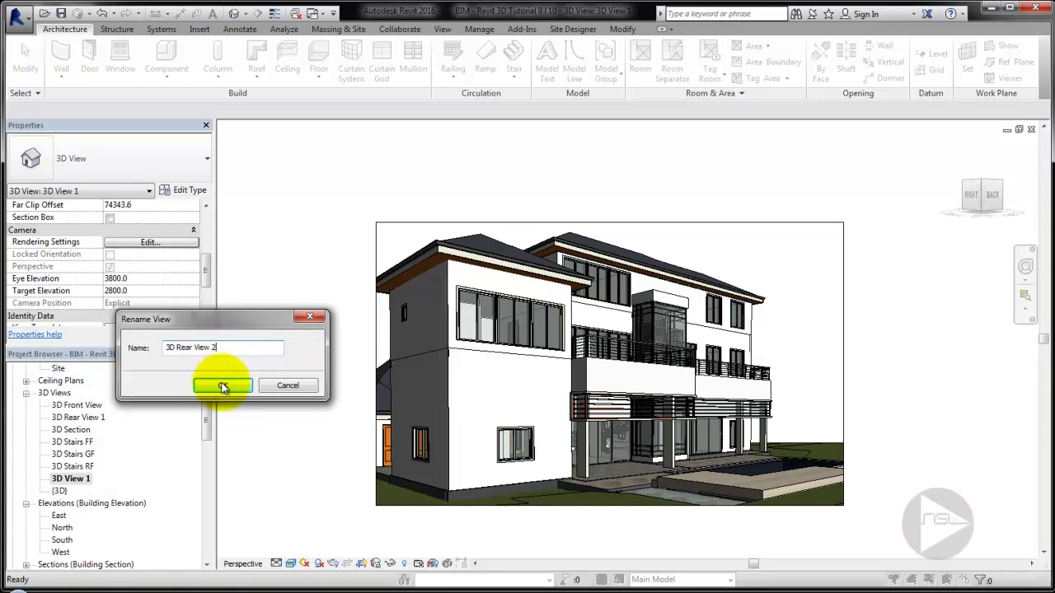
{"action": "left_click", "coordinate": [223, 385]}
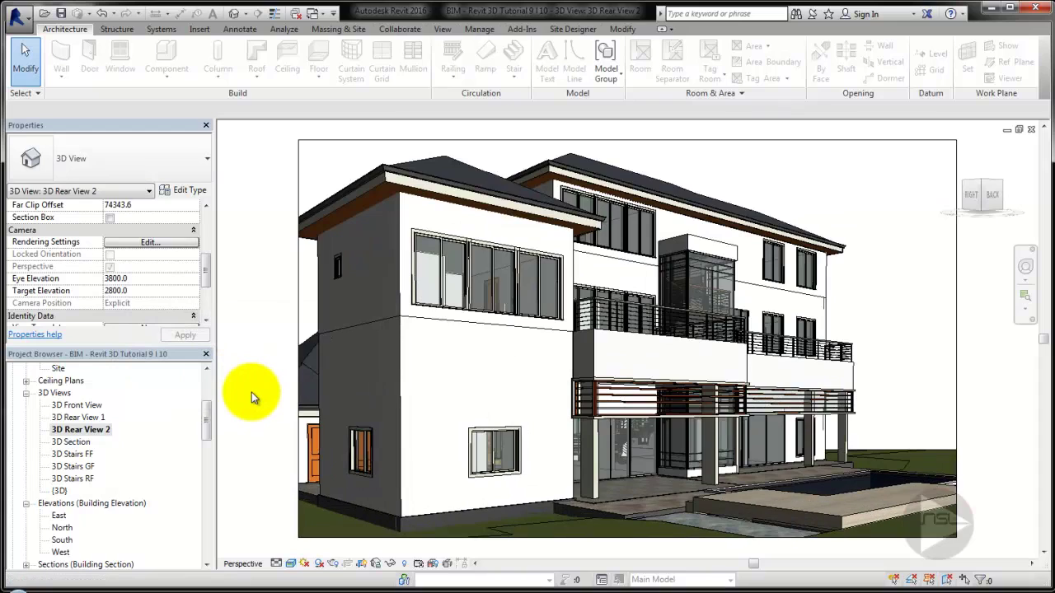
Set 3D Rear View 1's Target Elevation to 4800 and apply it.
{"action": "double_click", "coordinate": [97, 420]}
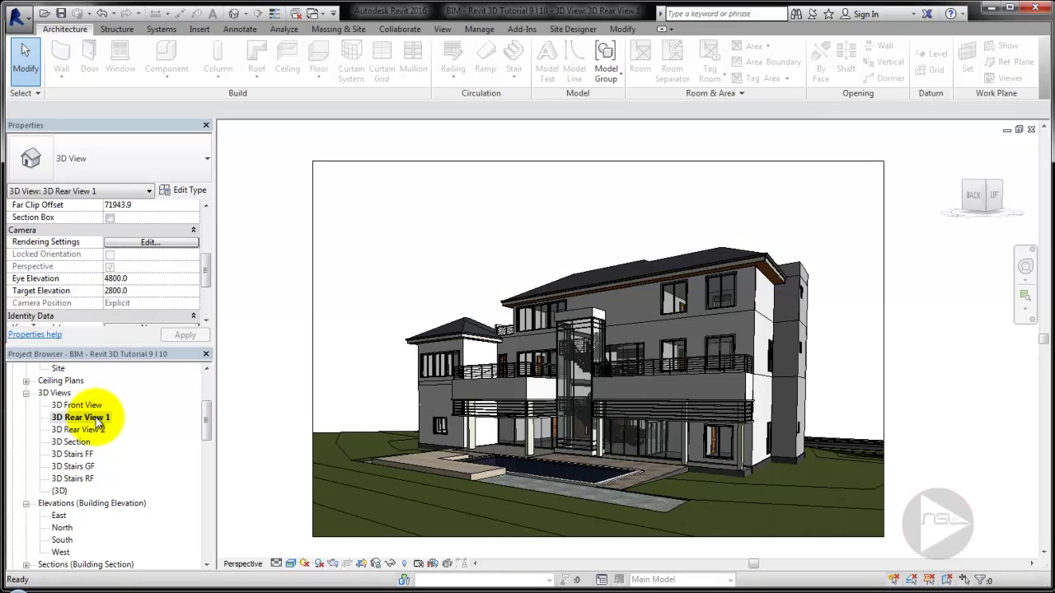
{"action": "left_click", "coordinate": [312, 332]}
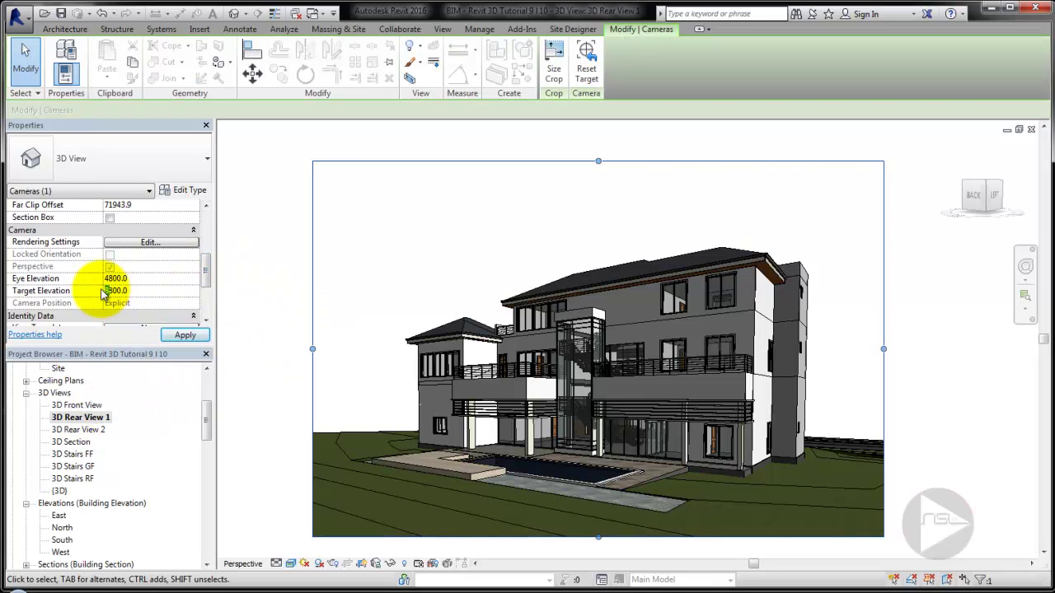
{"action": "left_click", "coordinate": [183, 335]}
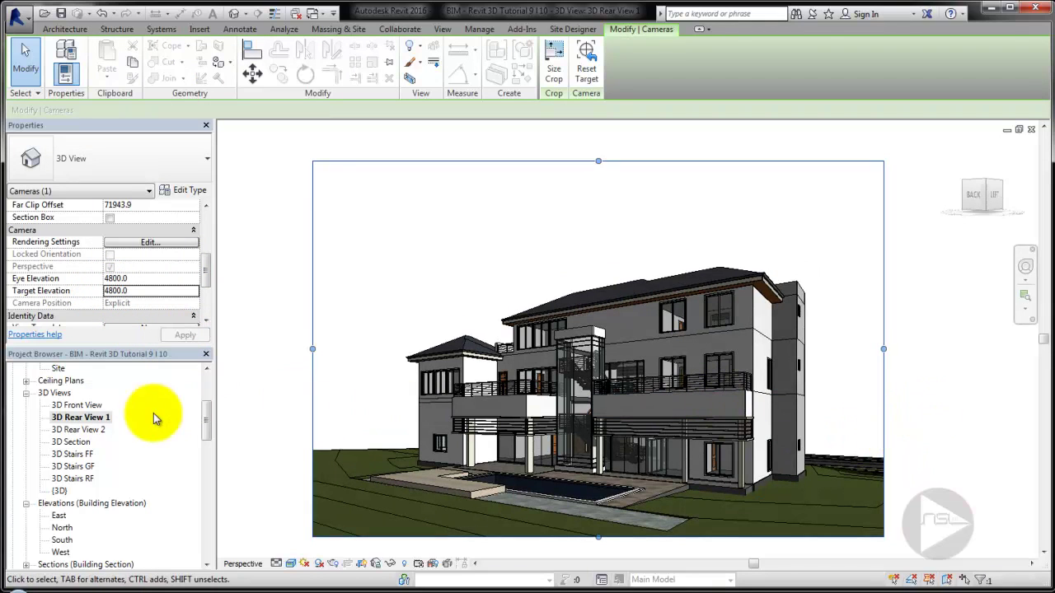
{"action": "left_click", "coordinate": [80, 417]}
{"action": "scroll", "coordinate": [203, 398], "scroll_direction": "up", "scroll_amount": 3}
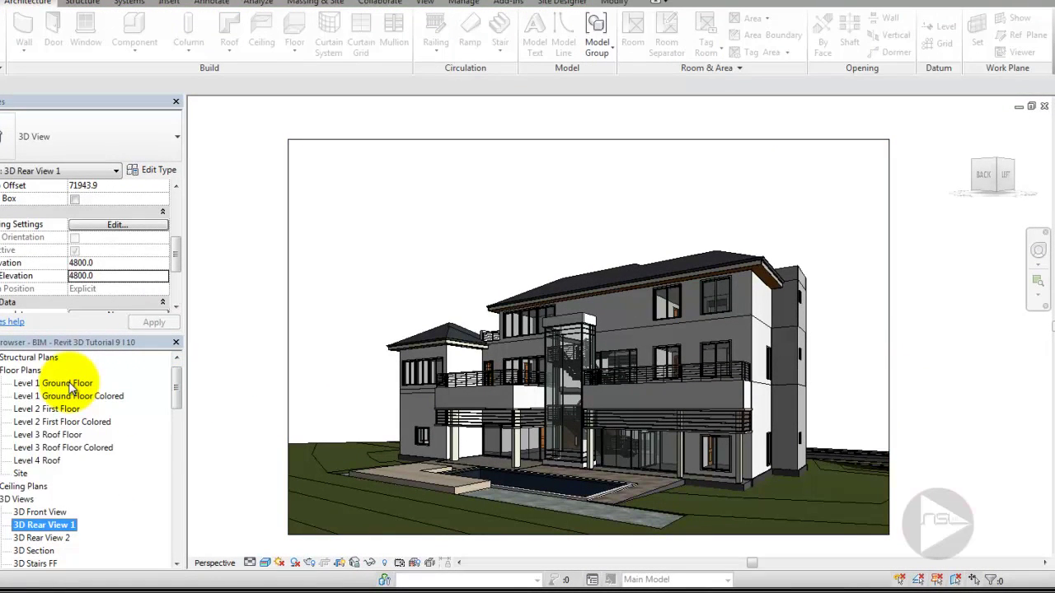
Tighten the right edge, lower the top, widen the left of the crop, then zoom to fit.
{"action": "left_click", "coordinate": [889, 388]}
{"action": "left_click_drag", "start_coordinate": [890, 336], "coordinate": [798, 337]}
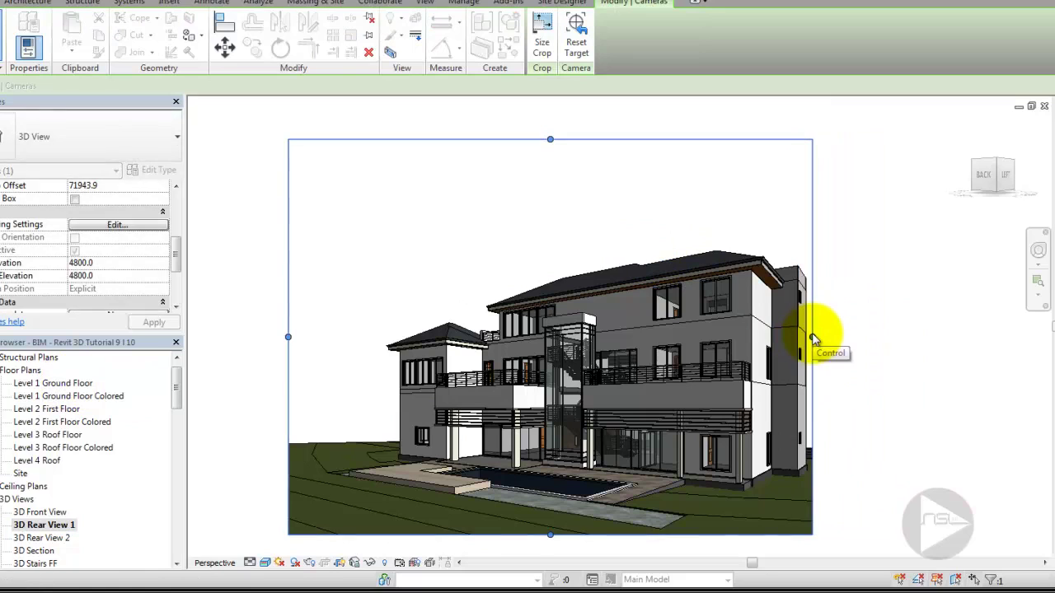
{"action": "left_click_drag", "start_coordinate": [812, 336], "coordinate": [806, 336]}
{"action": "left_click_drag", "start_coordinate": [552, 139], "coordinate": [549, 185]}
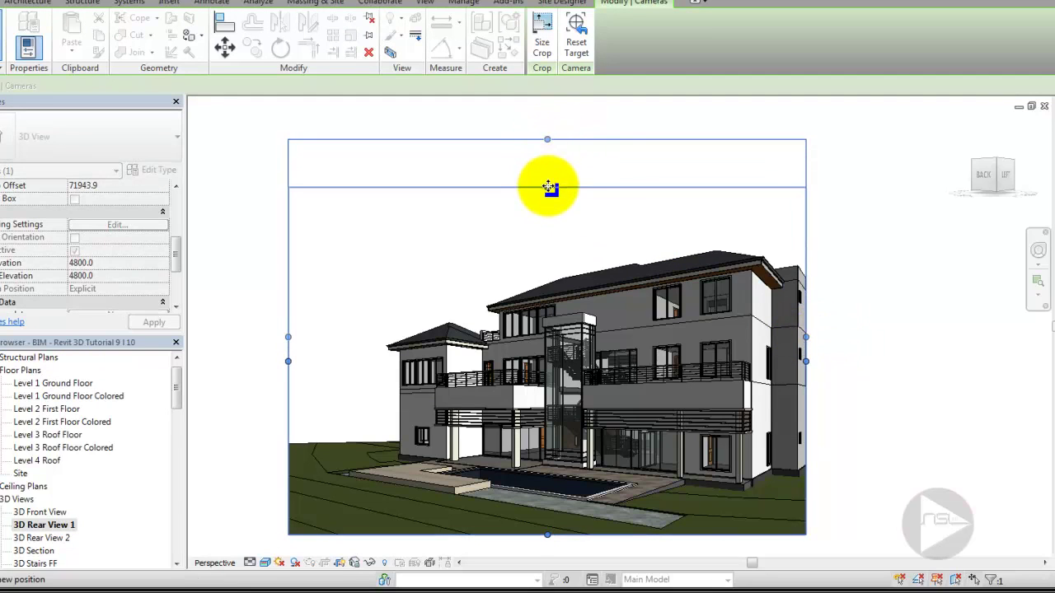
{"action": "left_click_drag", "start_coordinate": [288, 361], "coordinate": [266, 363]}
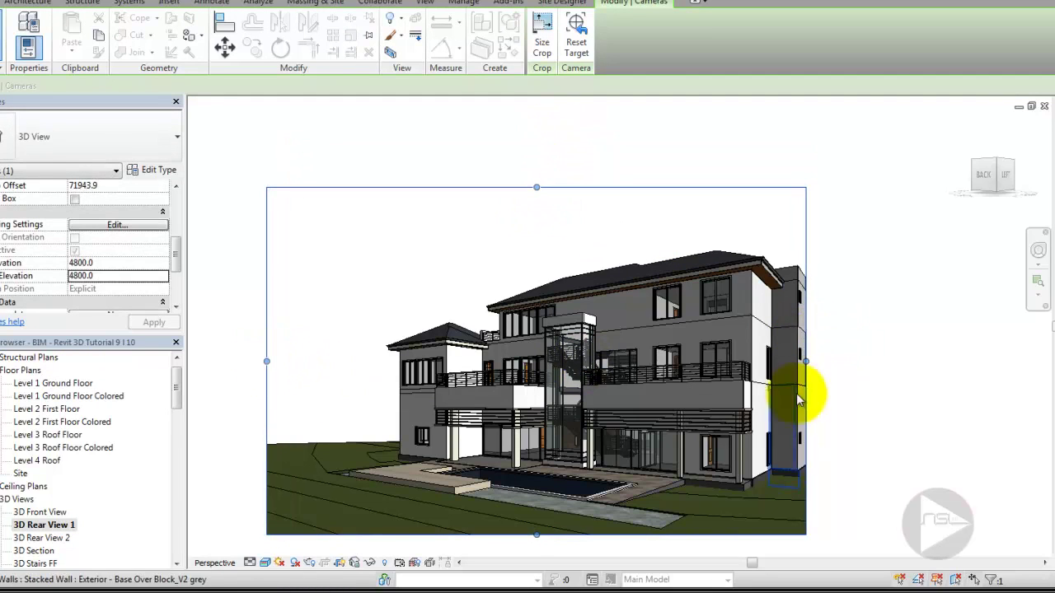
{"action": "left_click", "coordinate": [852, 419]}
{"action": "key", "text": "z"}
{"action": "key", "text": "a"}
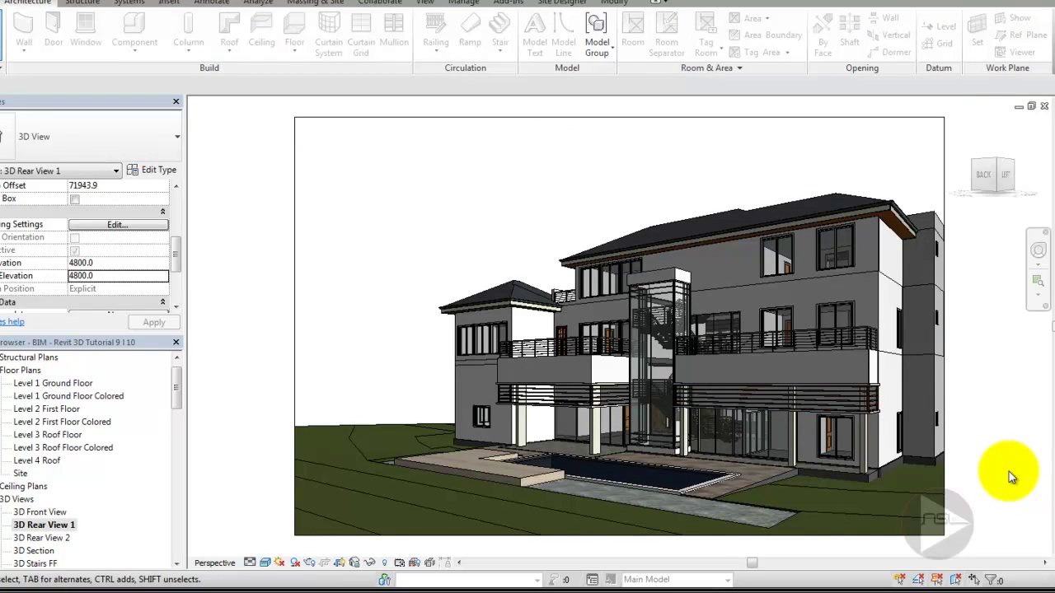
Review 3D Front View and 3D Rear View 1, ending on 3D Rear View 2.
{"action": "double_click", "coordinate": [48, 513]}
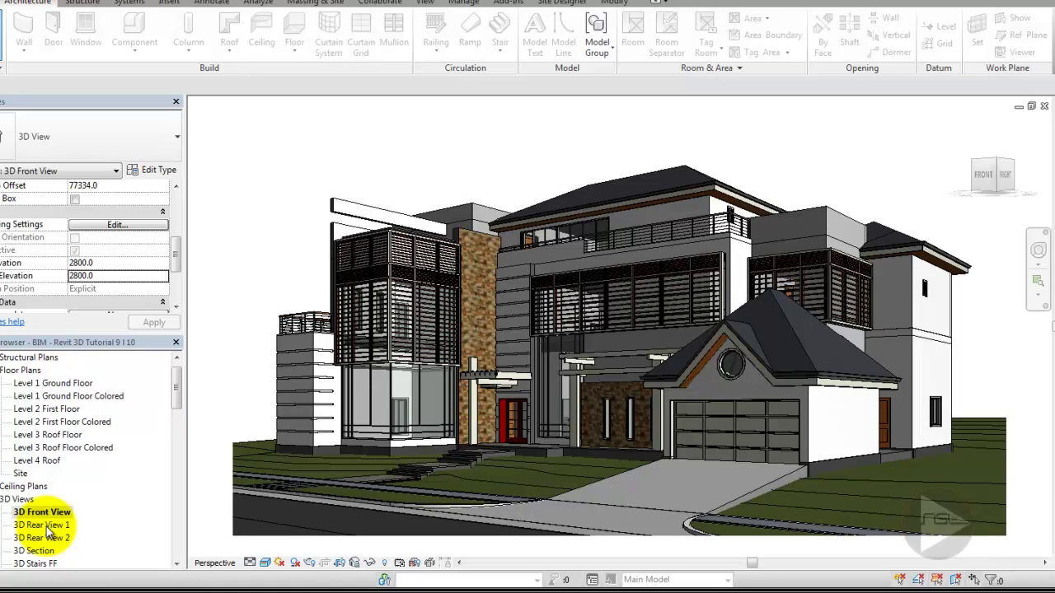
{"action": "double_click", "coordinate": [46, 525]}
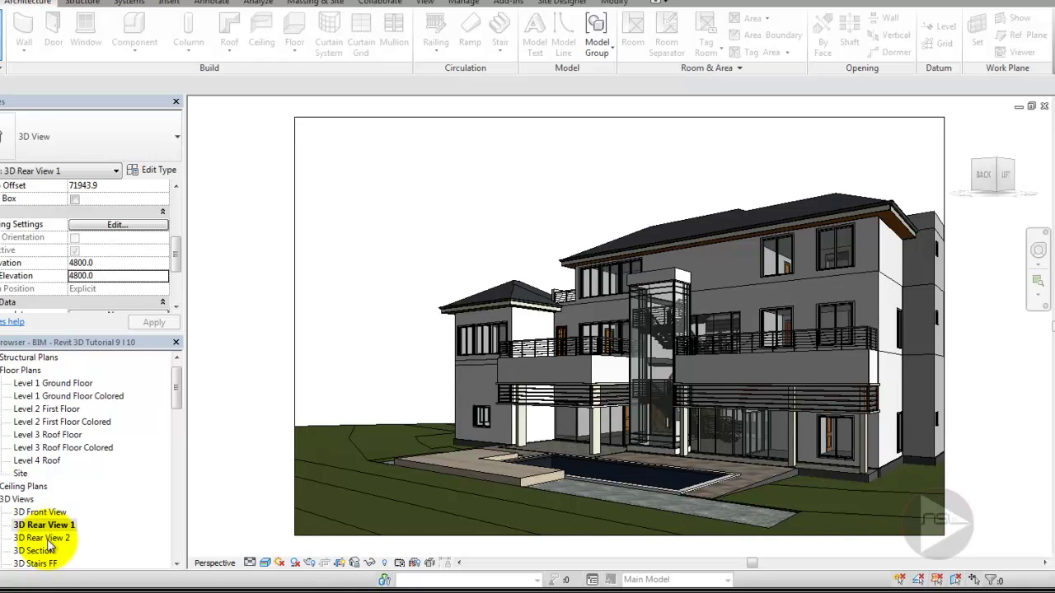
{"action": "double_click", "coordinate": [46, 538]}
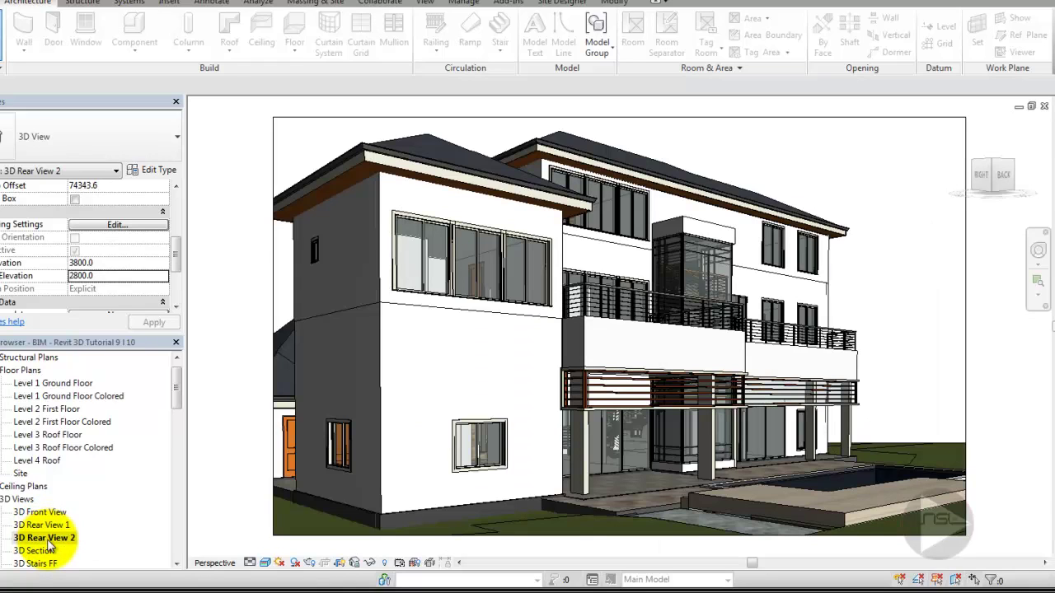